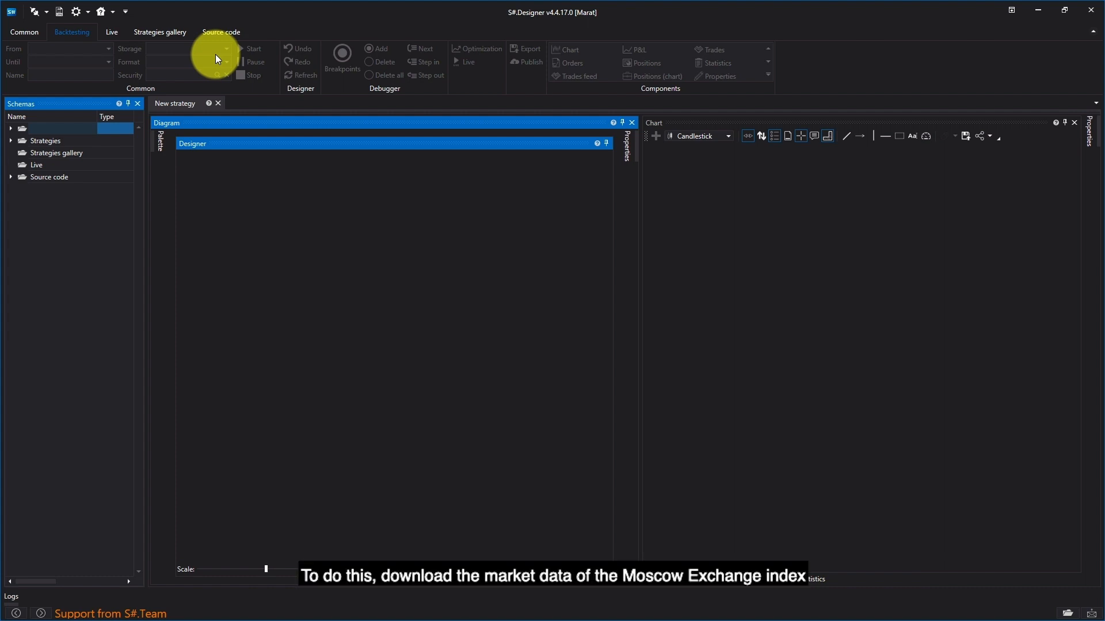
Step: Filter the market data securities to the Index type, search for "im", and add IMOEX on the MICEX board to the active list
click(36, 31)
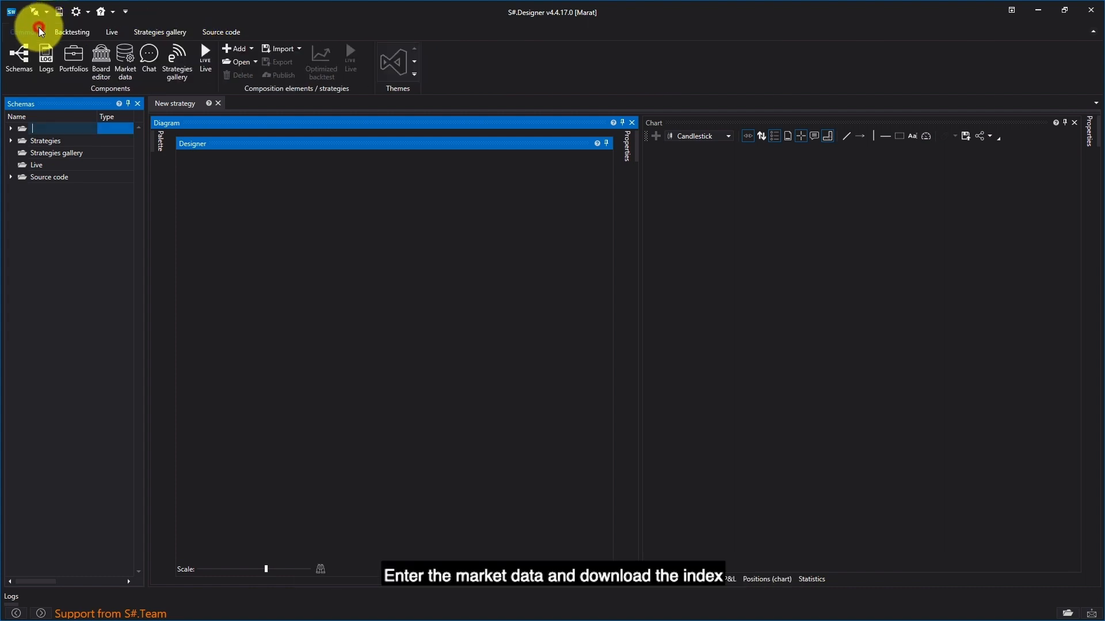
click(133, 72)
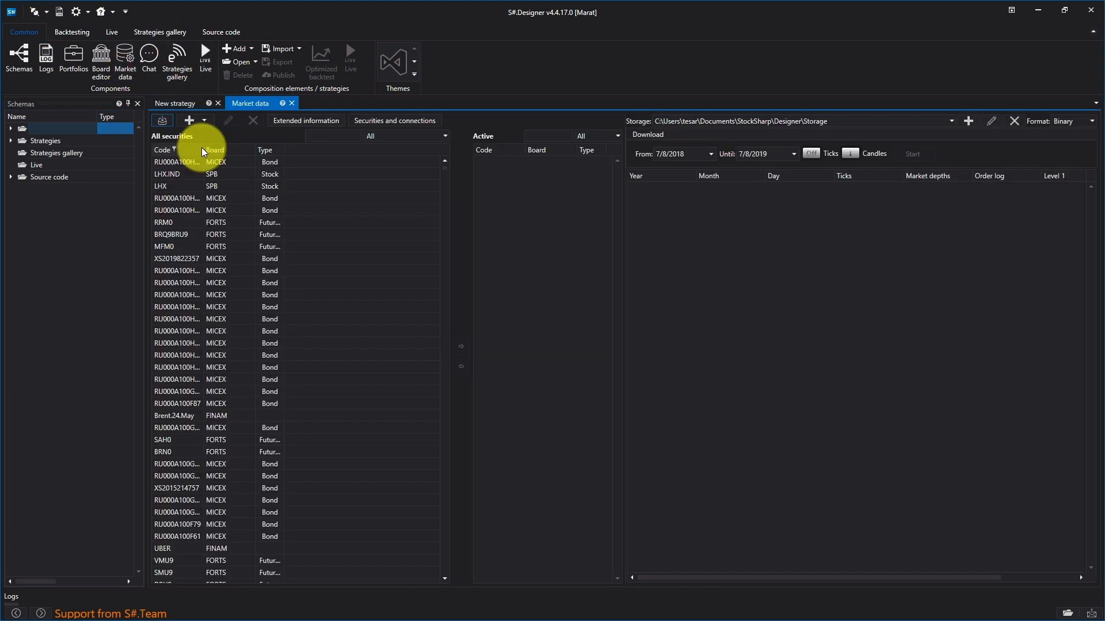
click(446, 136)
click(391, 195)
click(351, 139)
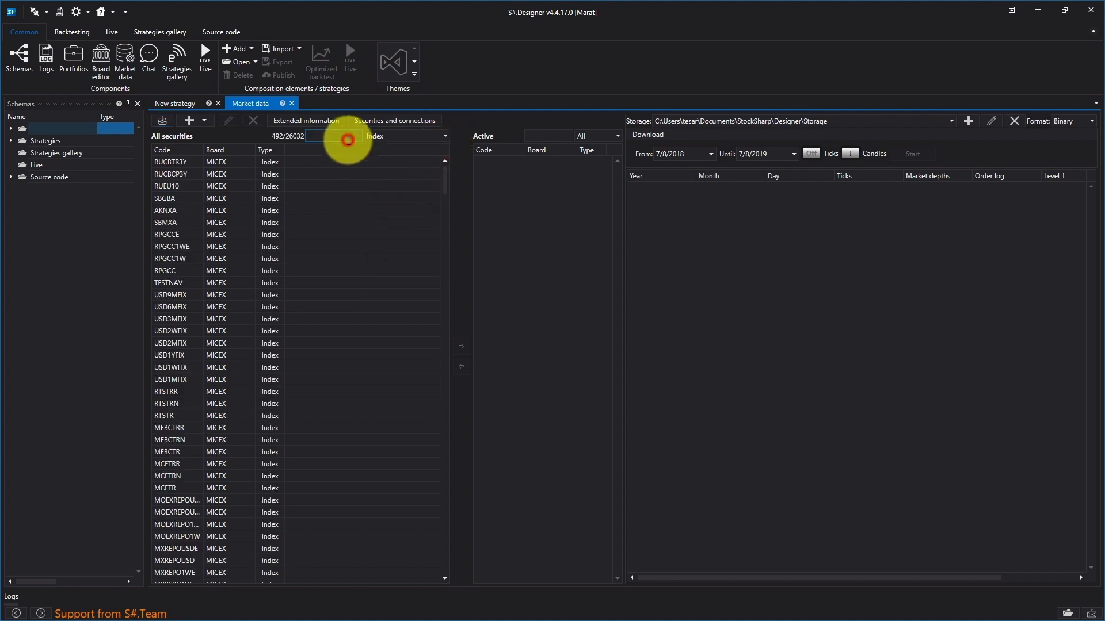
text(im)
double_click(224, 161)
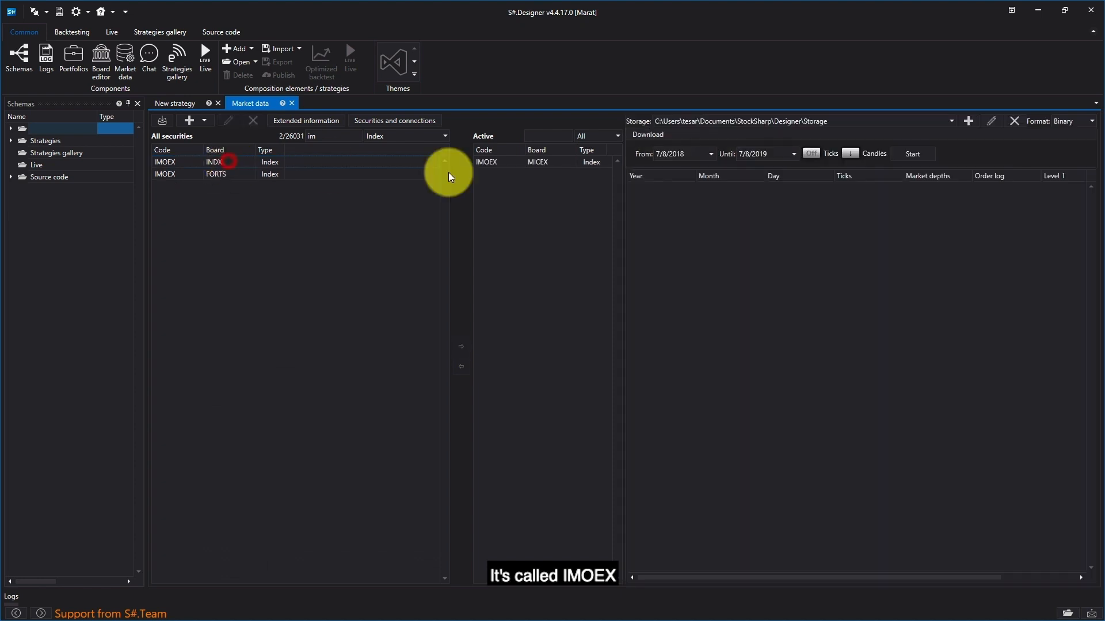
Step: Check the candle download options and review the stored candle data for the active IMOEX security
click(850, 153)
click(982, 229)
click(547, 163)
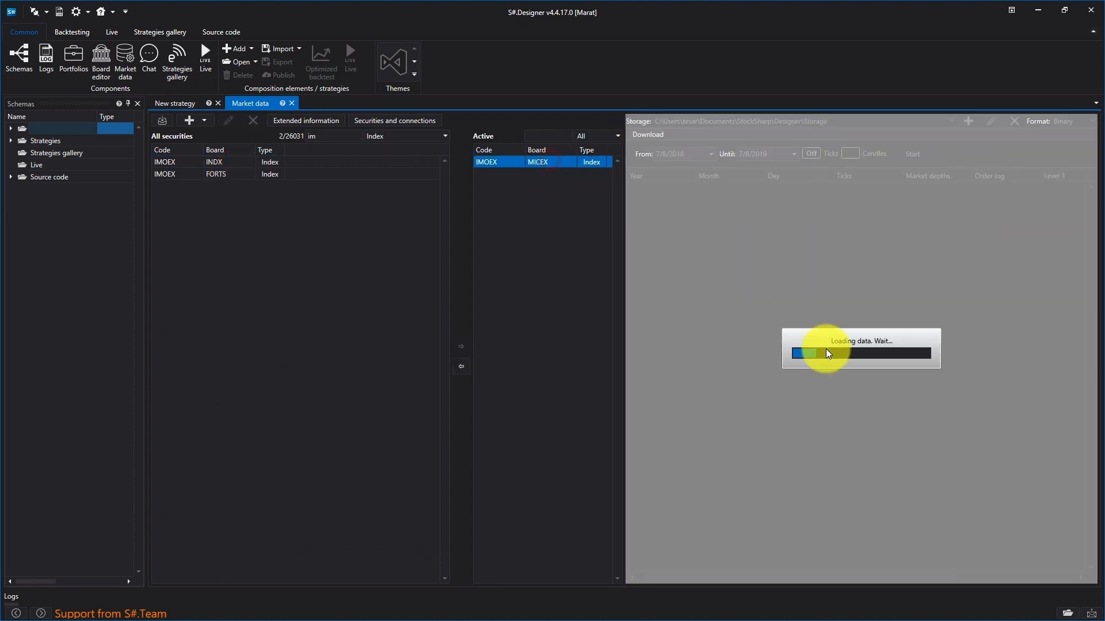
scroll(802, 299, down, 15)
scroll(817, 310, up, 10)
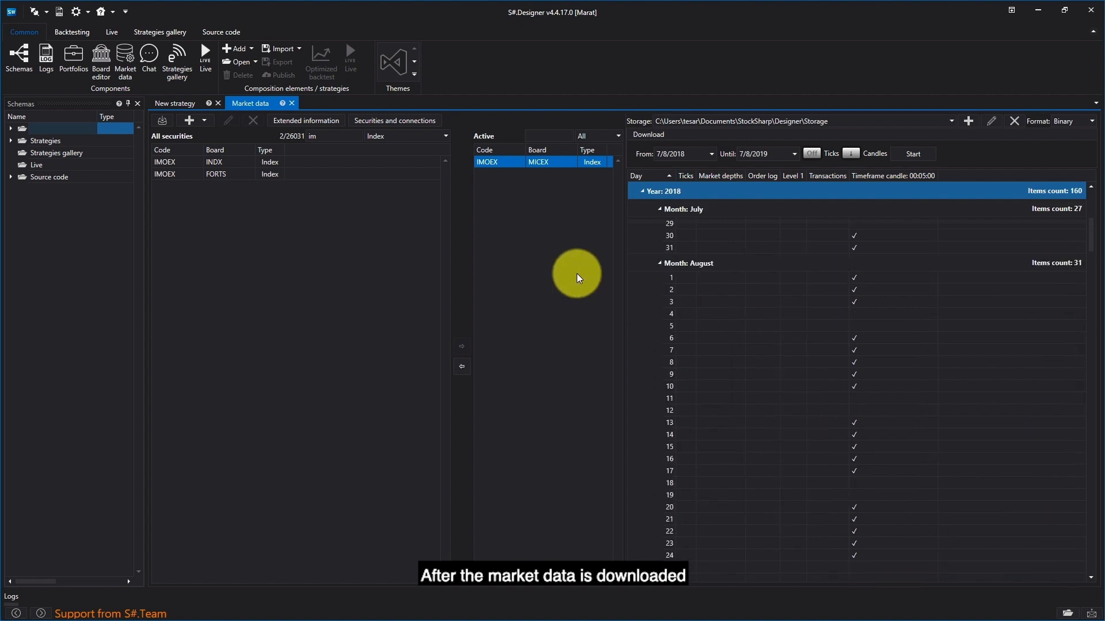
Step: Place two Variable, two Candles and one Chart panel elements in the New strategy diagram and align the two Candles elements vertically
click(191, 103)
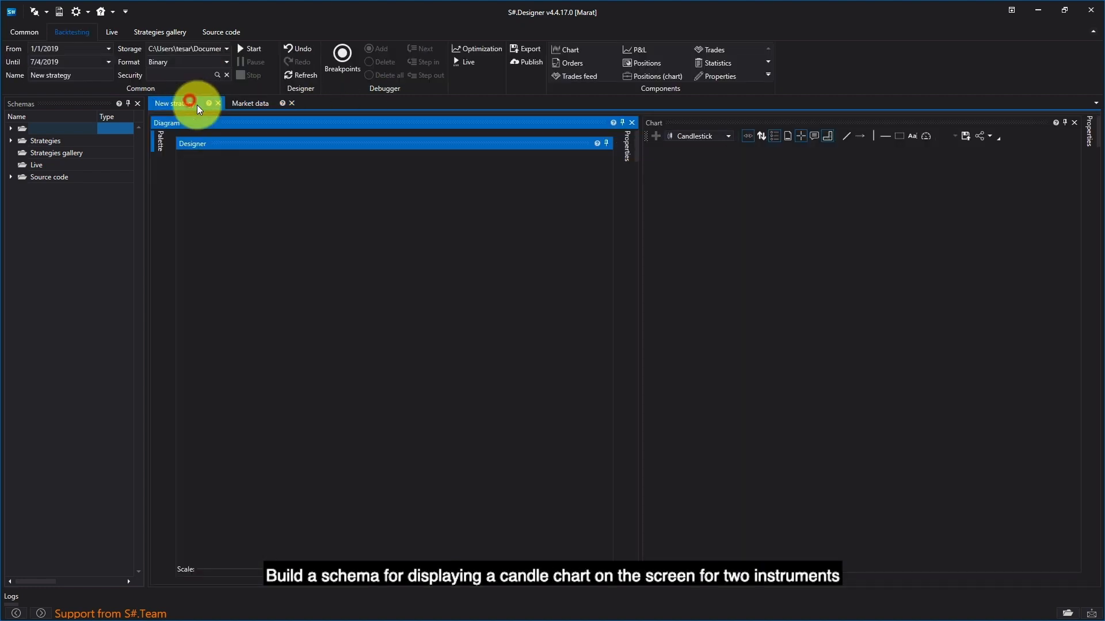
click(152, 148)
drag(213, 273, 339, 287)
drag(412, 231, 234, 192)
drag(372, 297, 429, 186)
mouse_move(154, 144)
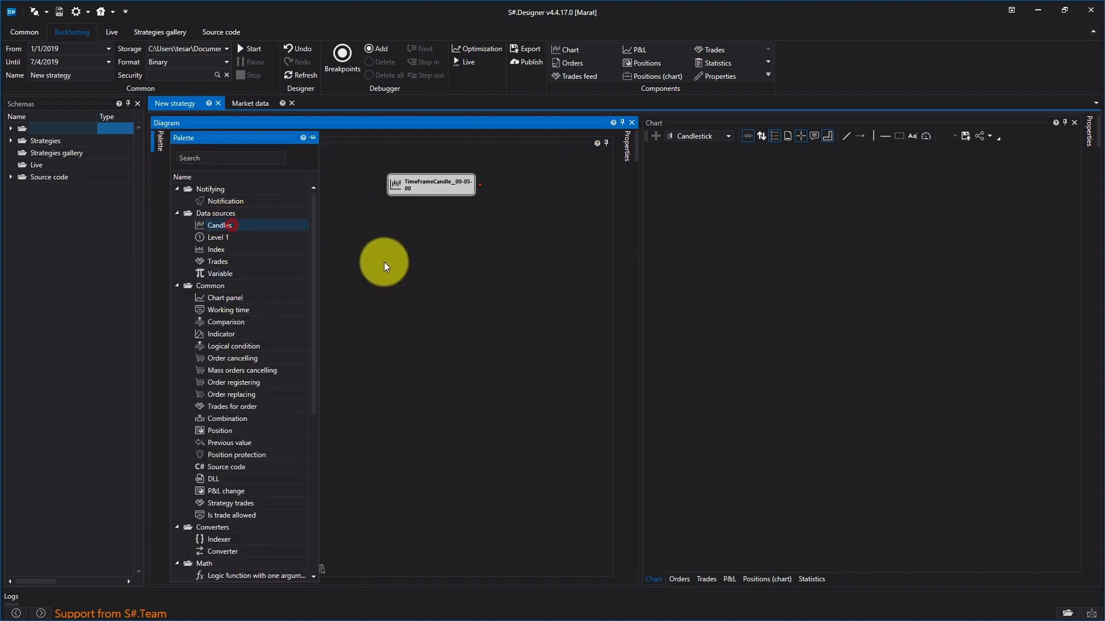
drag(384, 266, 447, 274)
drag(288, 298, 501, 219)
drag(429, 271, 371, 267)
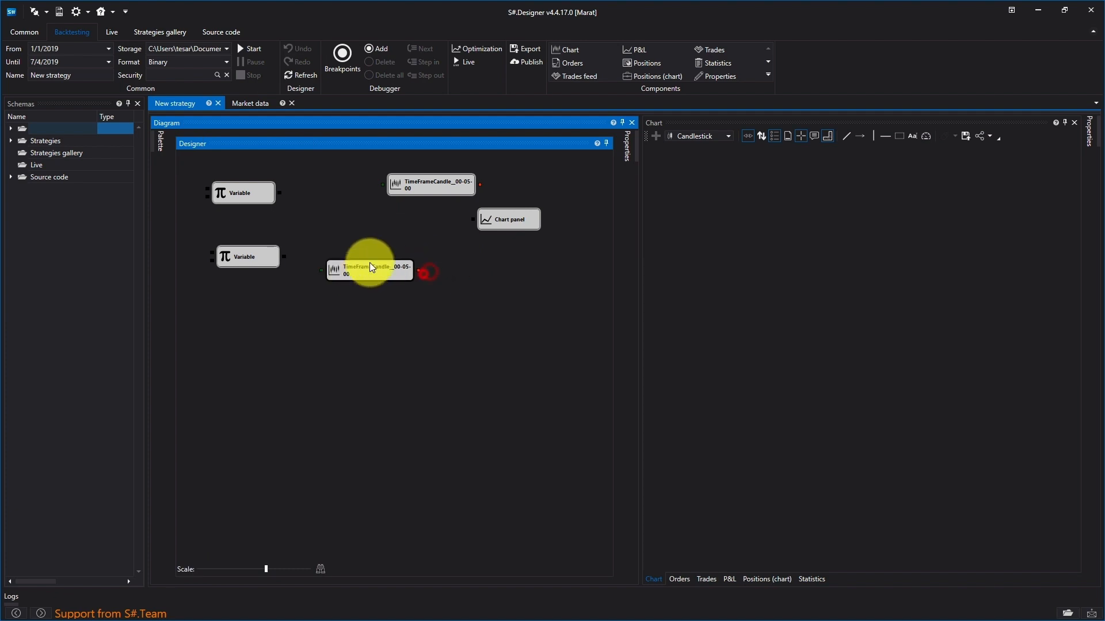
drag(428, 184, 366, 178)
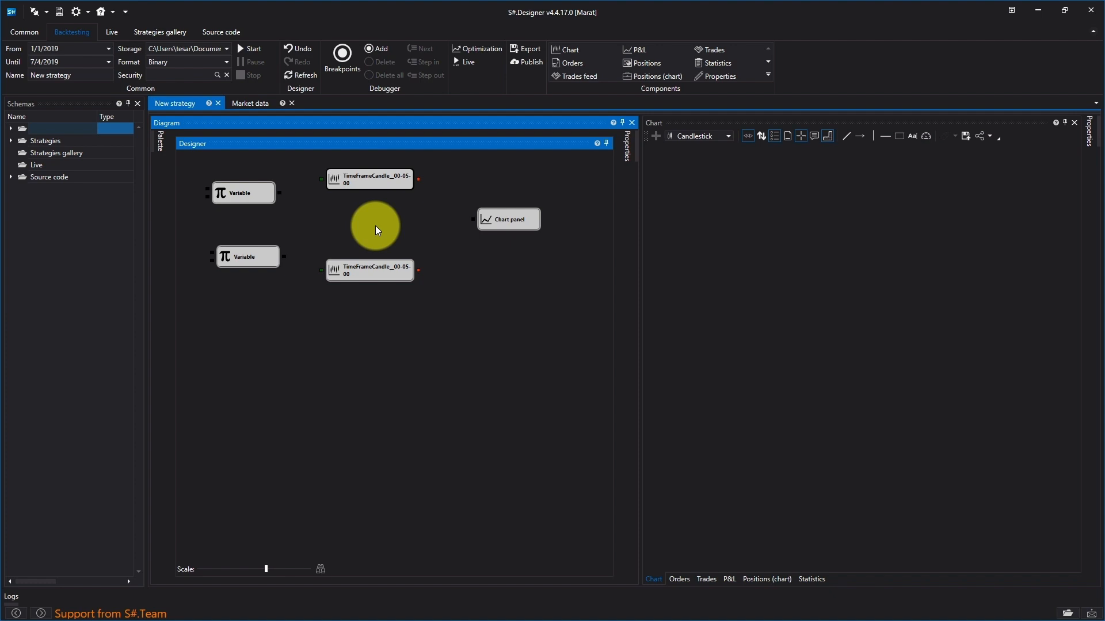
Step: Set the upper Variable element's type to Security and its value to SBER@TQBR
right_click(260, 194)
click(271, 296)
click(573, 238)
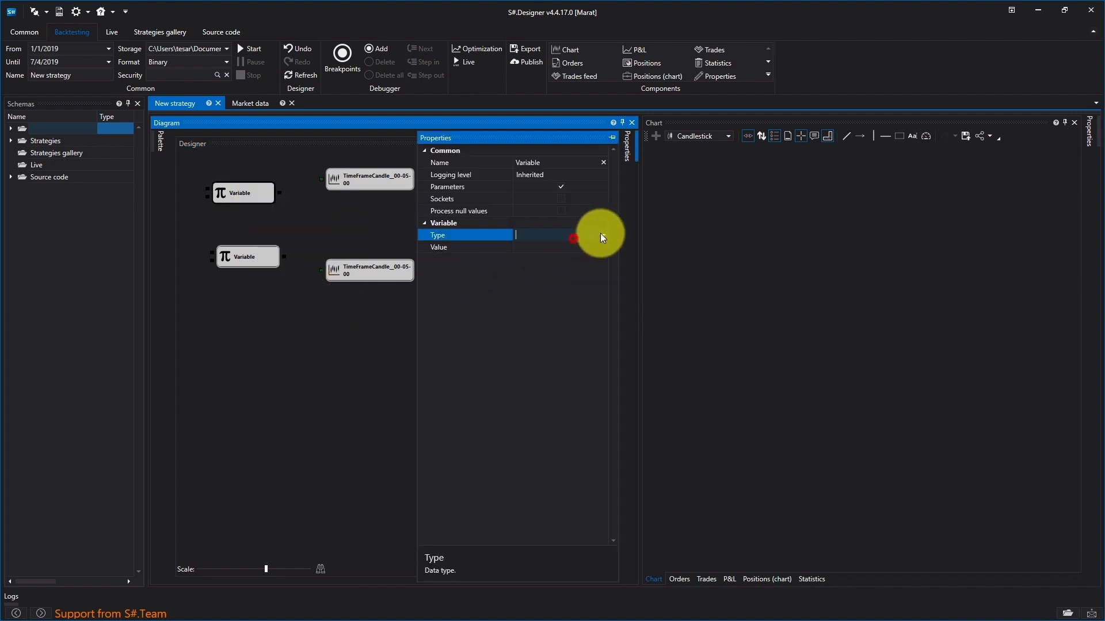
click(603, 235)
click(564, 282)
click(557, 246)
click(604, 247)
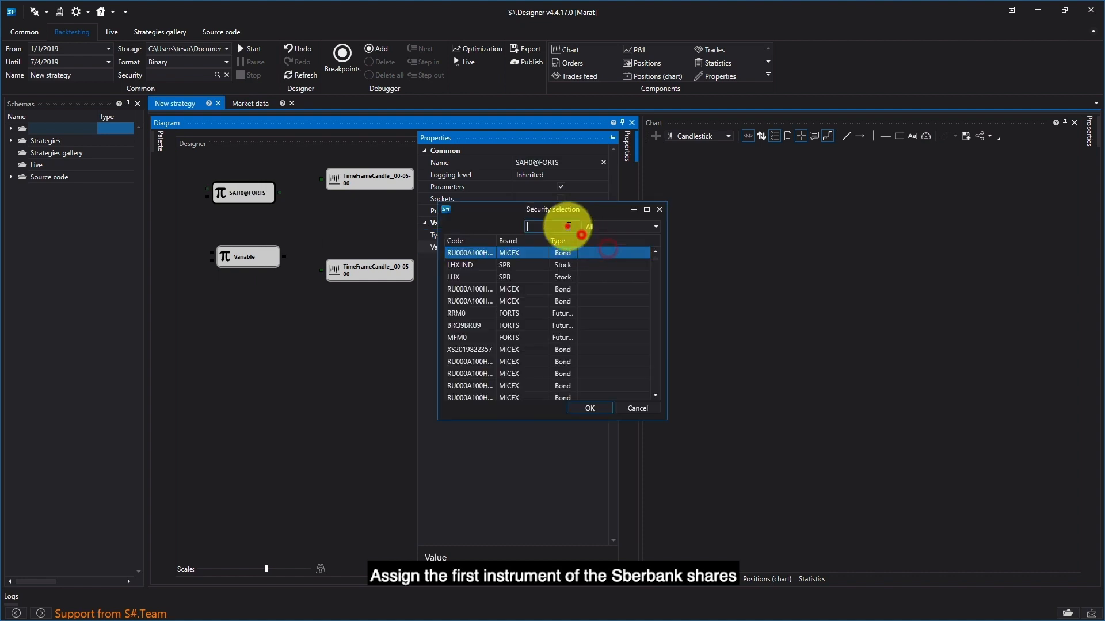
text(sber@)
double_click(518, 289)
click(363, 329)
Step: Set the lower Variable element's type to Security and its value to IMOEX@MICEX
right_click(238, 253)
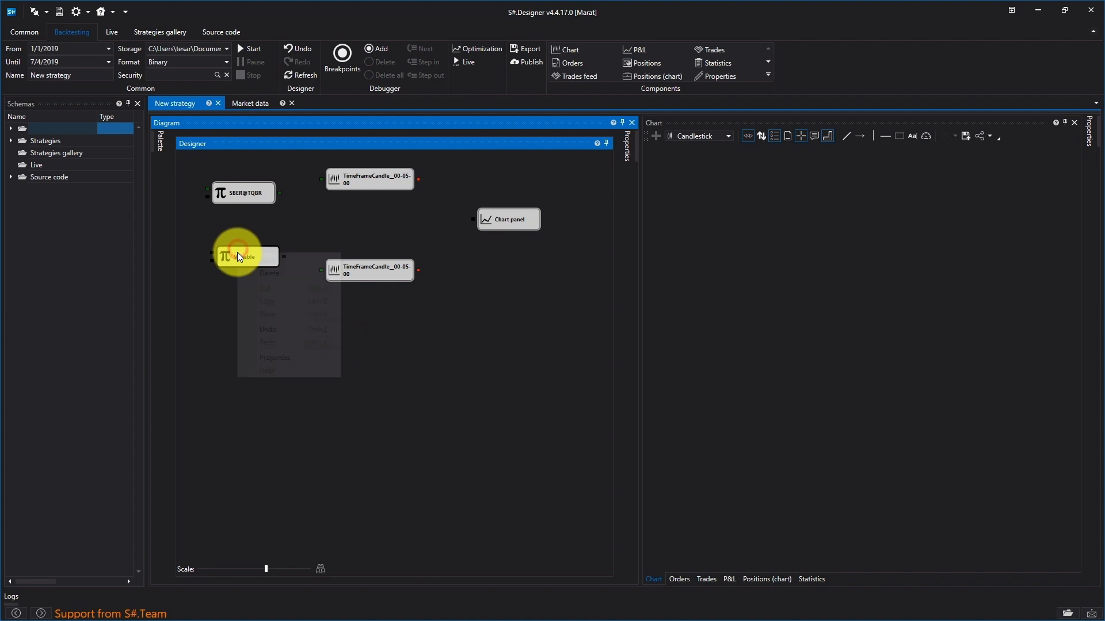
click(320, 354)
click(599, 225)
click(599, 235)
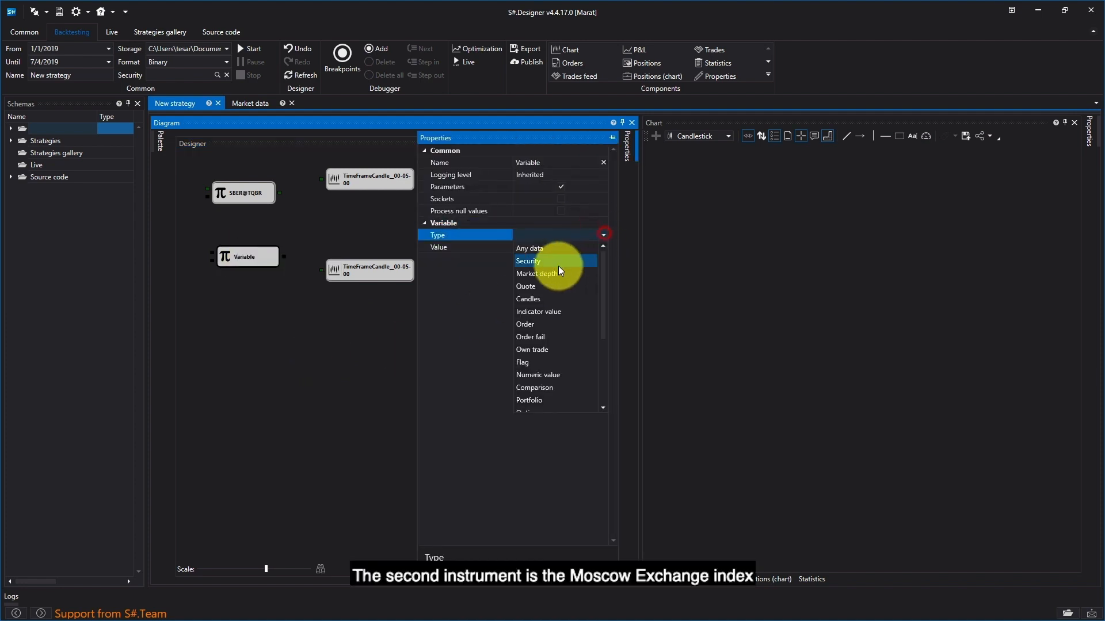
click(549, 259)
click(548, 249)
text(IMOEX@MICEX)
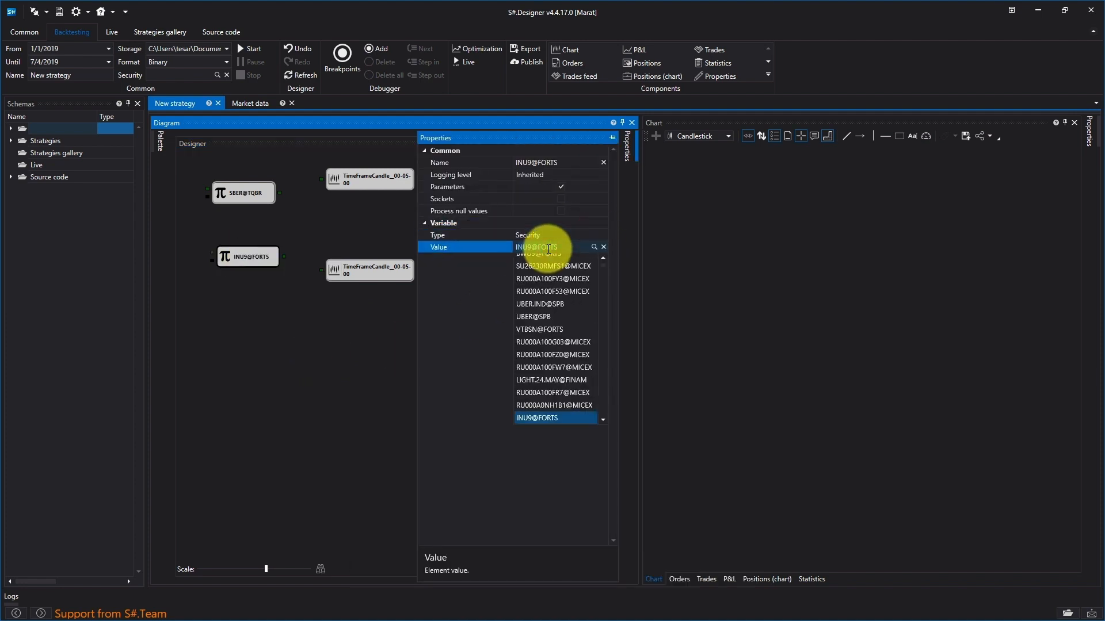
click(551, 247)
click(354, 331)
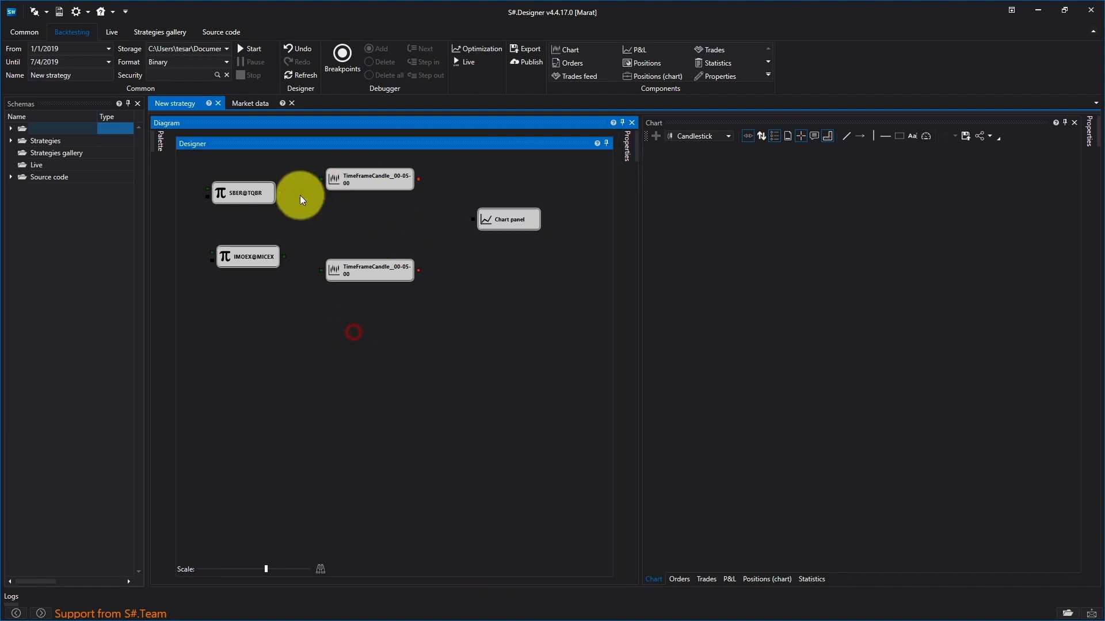
Step: Connect each security variable to its own candle element, link both candle elements to the Chart panel, and run the backtest
drag(279, 193, 320, 180)
drag(284, 257, 321, 271)
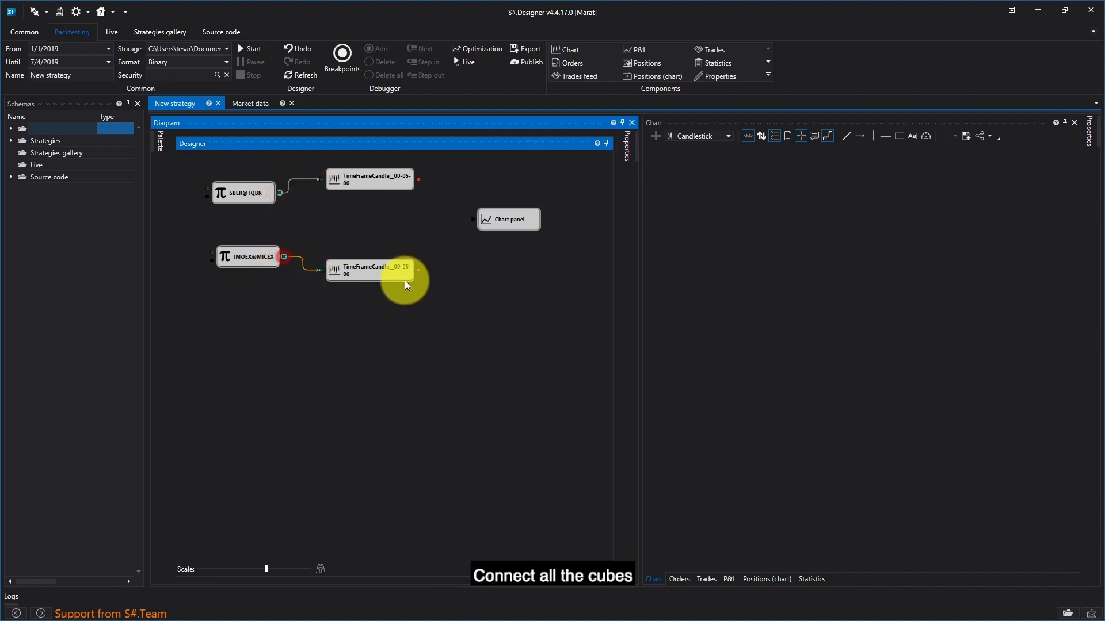
drag(417, 271, 472, 220)
drag(419, 180, 473, 212)
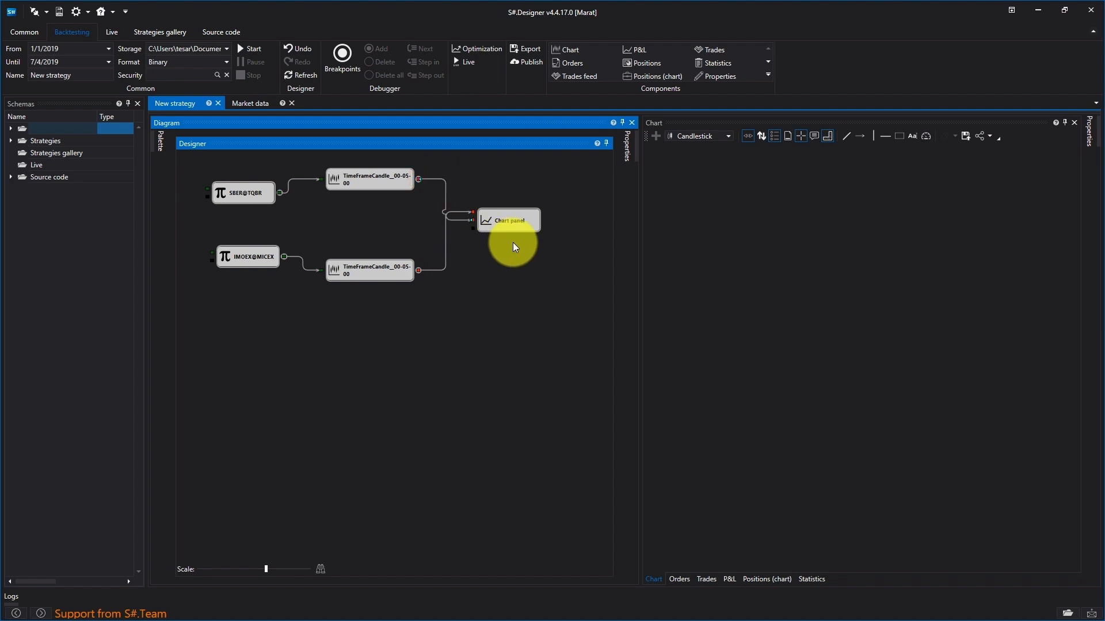
click(258, 49)
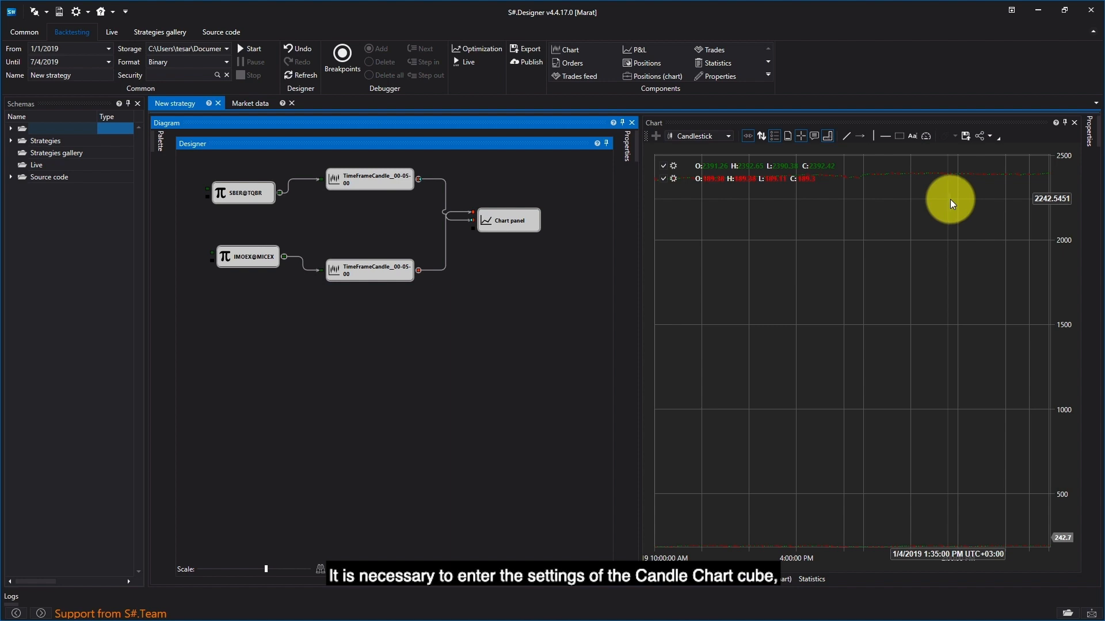
Step: Add a second Y-axis in the properties of the Chart panel element
right_click(517, 221)
click(568, 327)
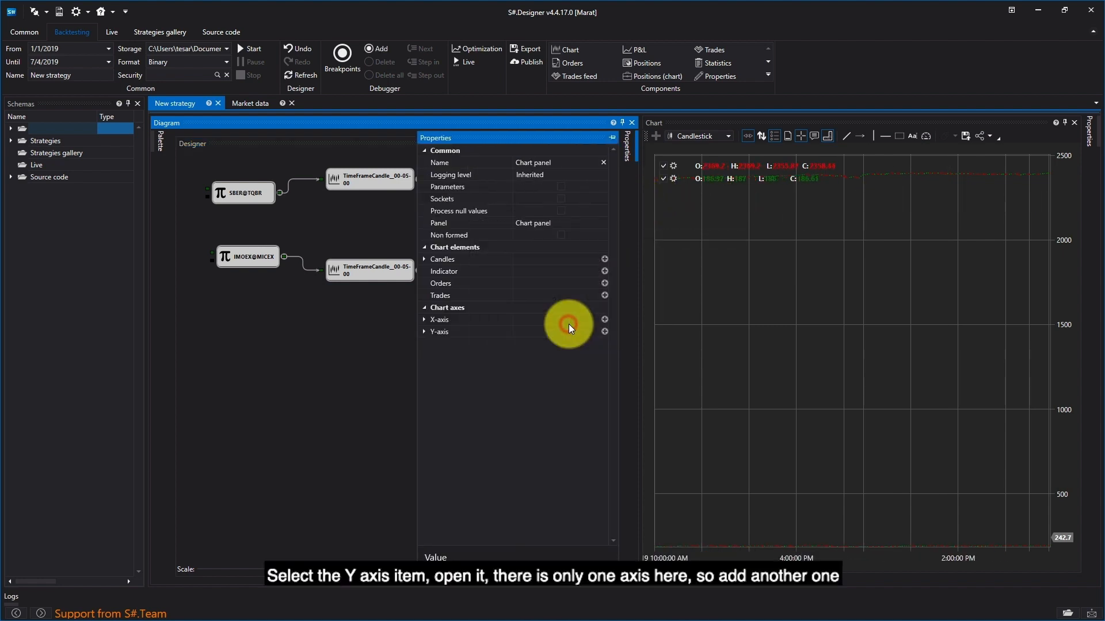
click(423, 331)
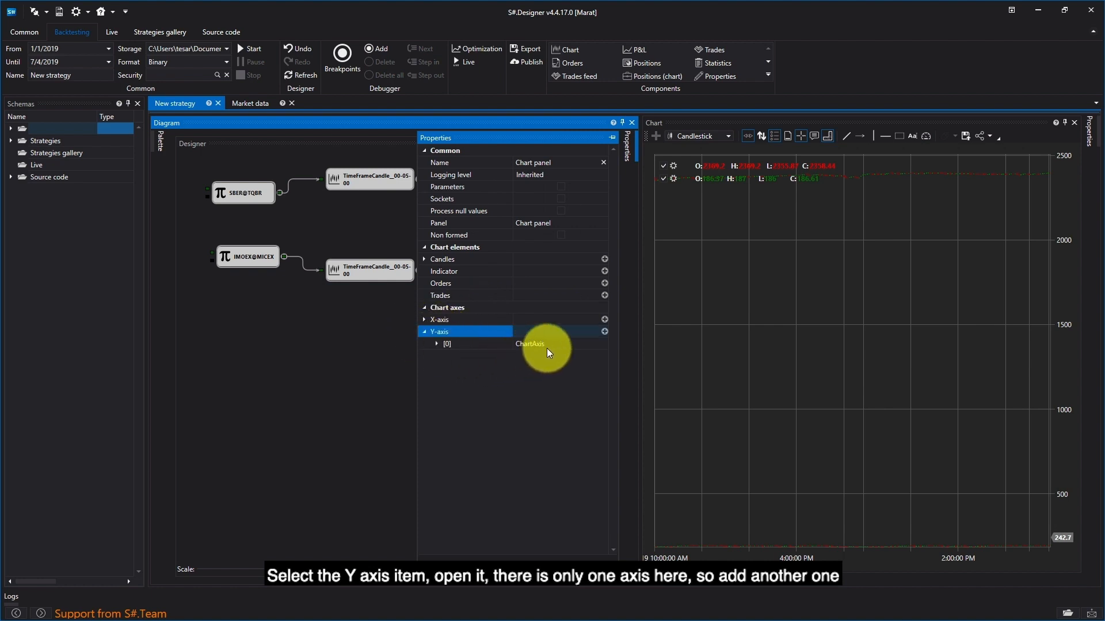
click(604, 332)
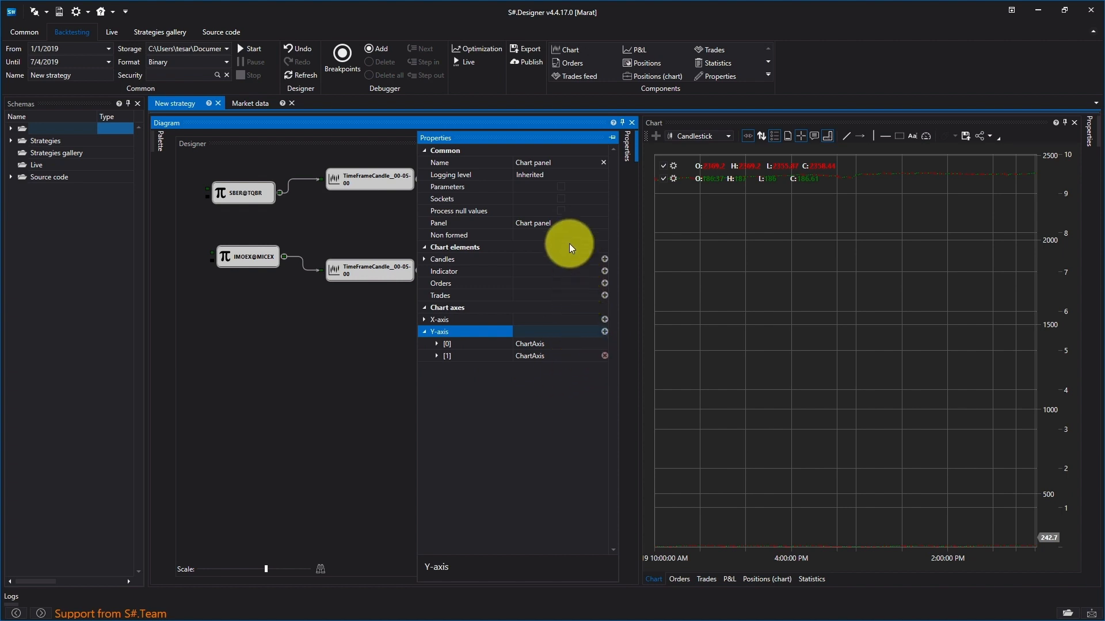
click(424, 333)
Step: Assign the newly added Y-axis to the first candle element [0] of the Chart panel
click(425, 258)
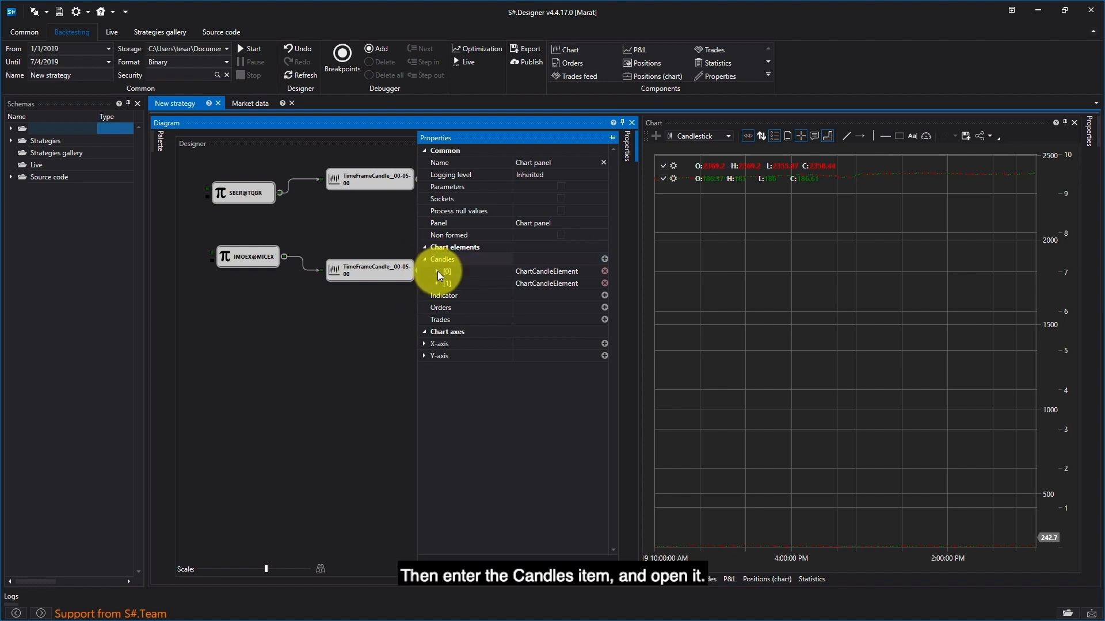
click(437, 271)
click(438, 271)
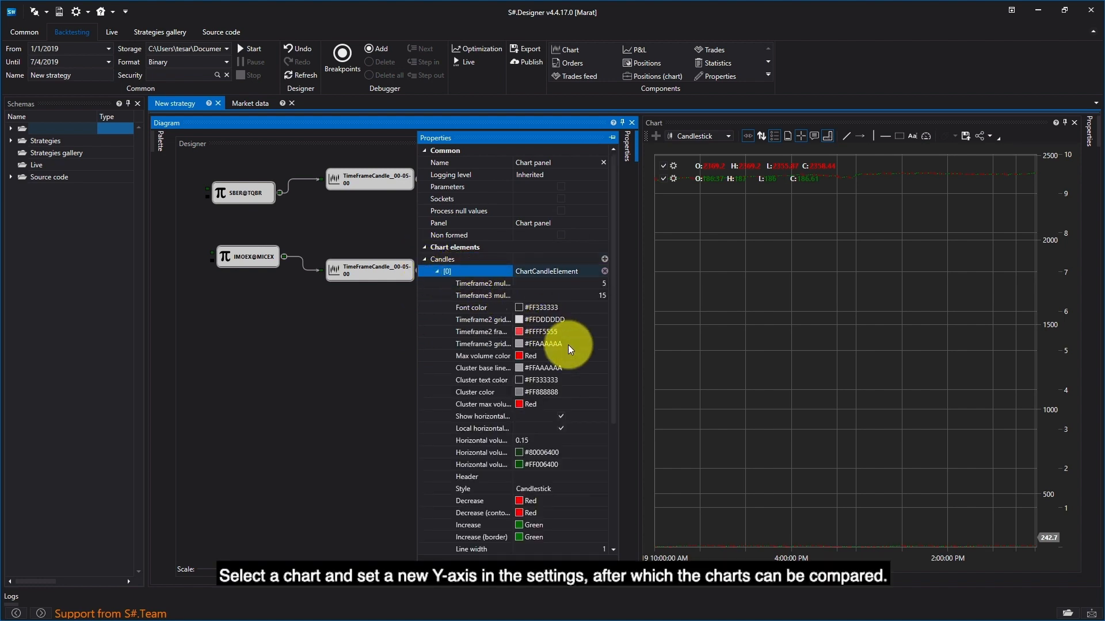
scroll(568, 344, down, 5)
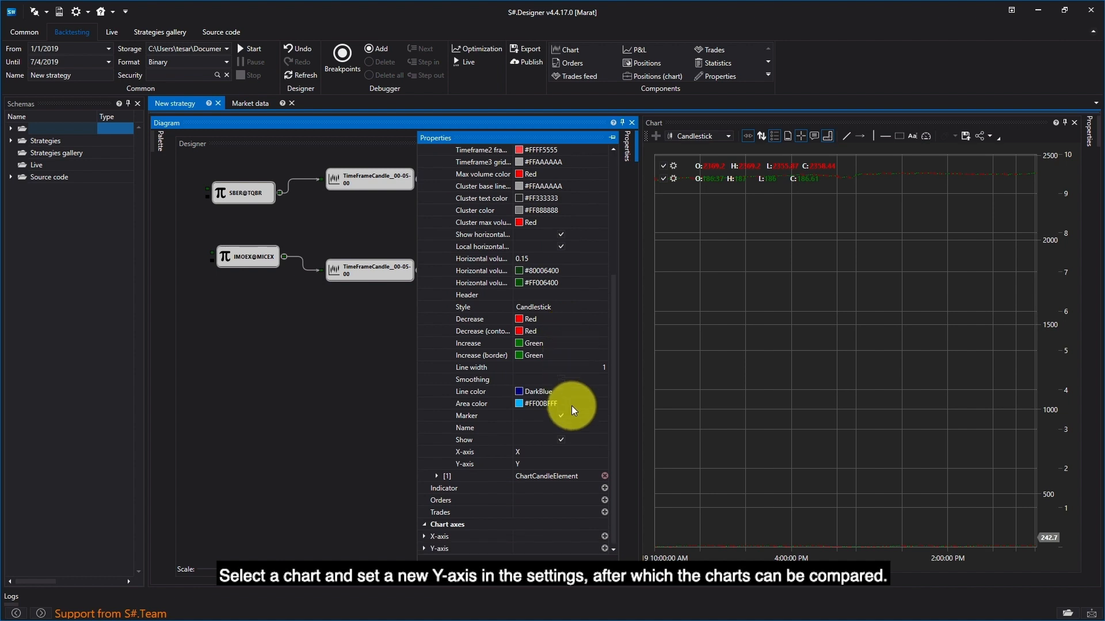
click(589, 465)
click(604, 463)
click(557, 489)
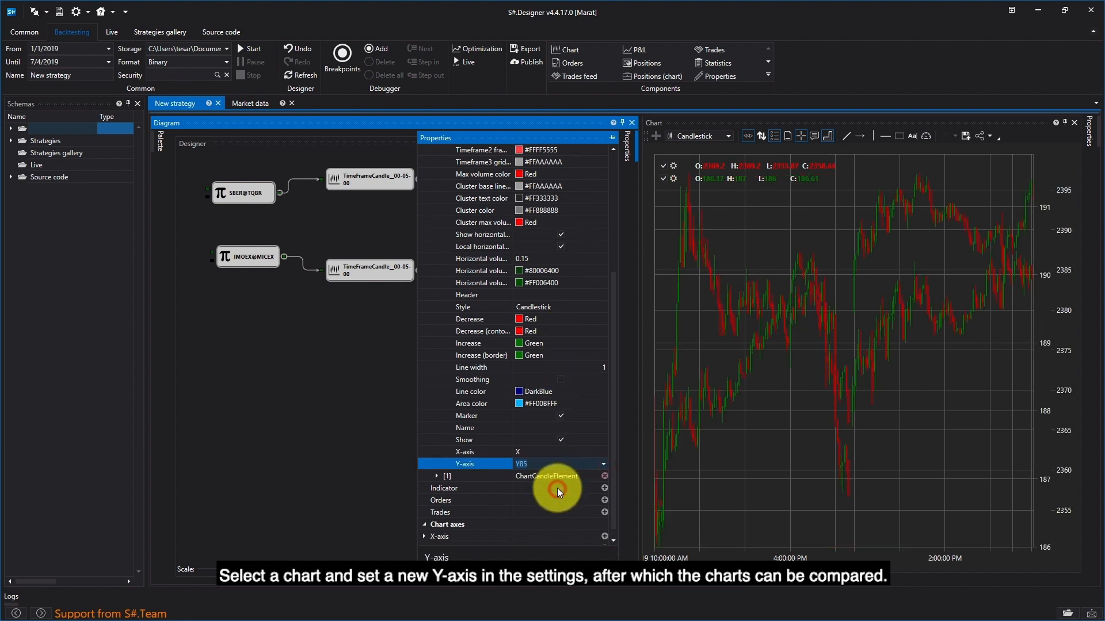
click(654, 355)
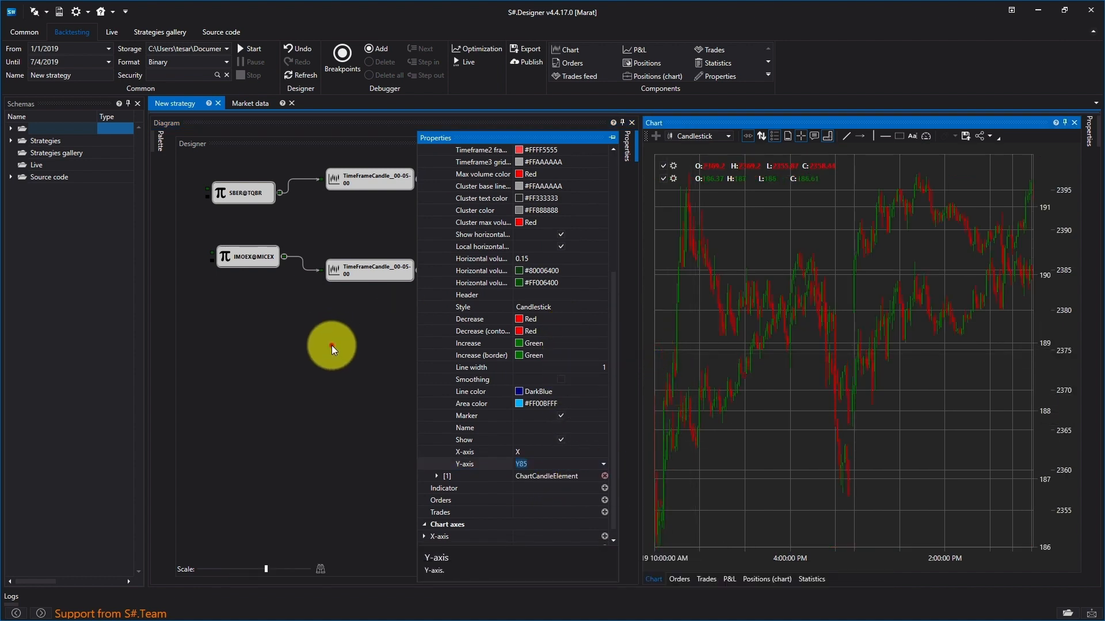
click(332, 345)
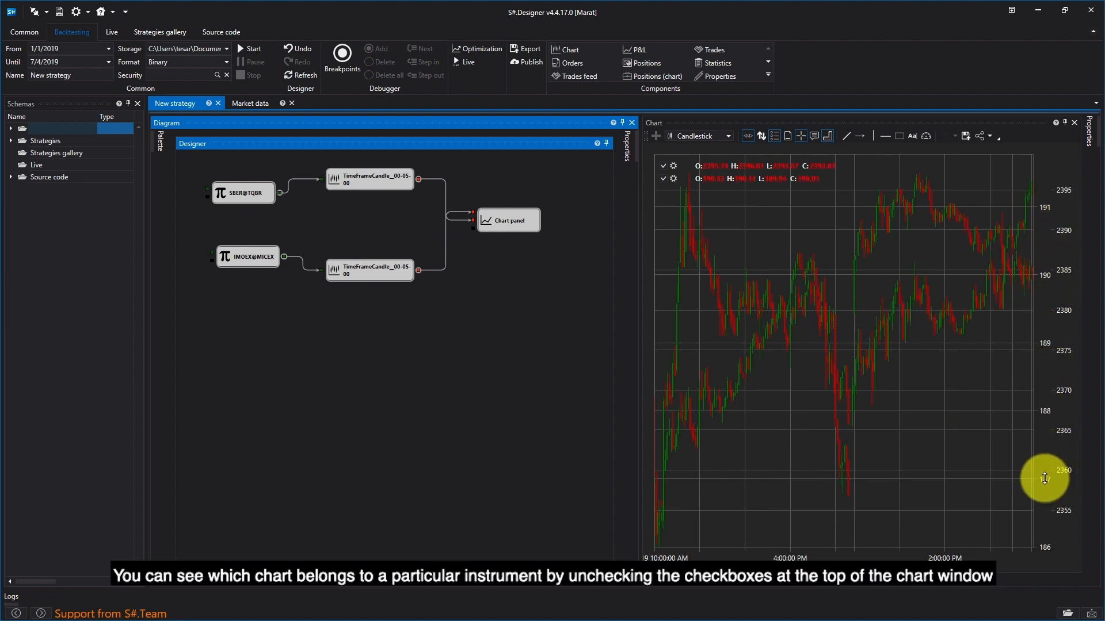
Step: Hide and show each of the two candle series in turn to identify which instrument it belongs to
click(668, 168)
click(664, 167)
click(665, 167)
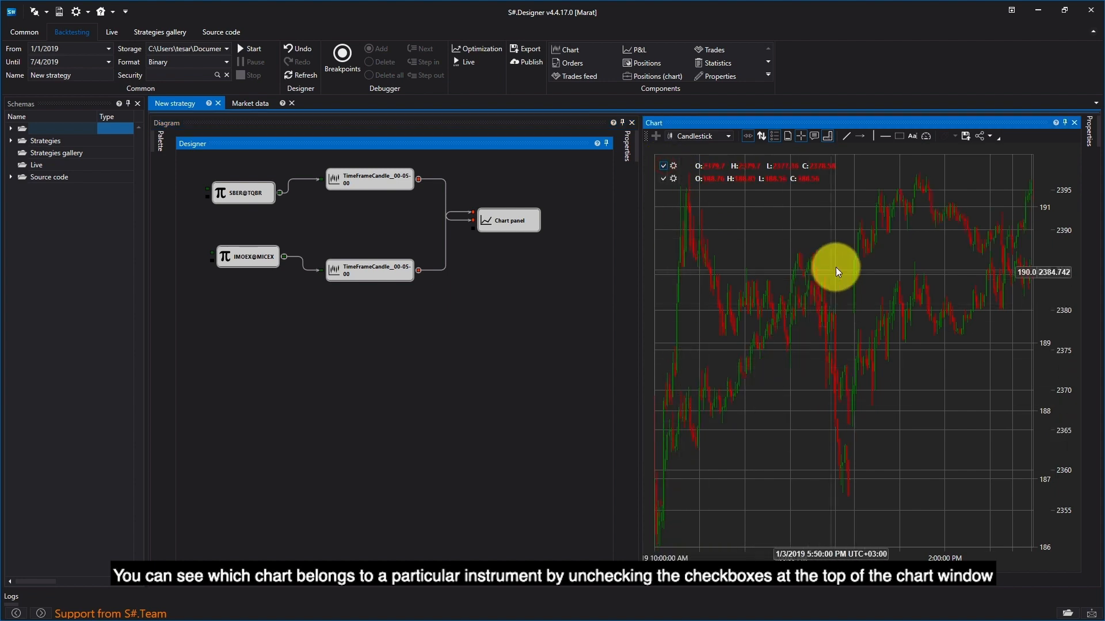
click(664, 178)
click(664, 178)
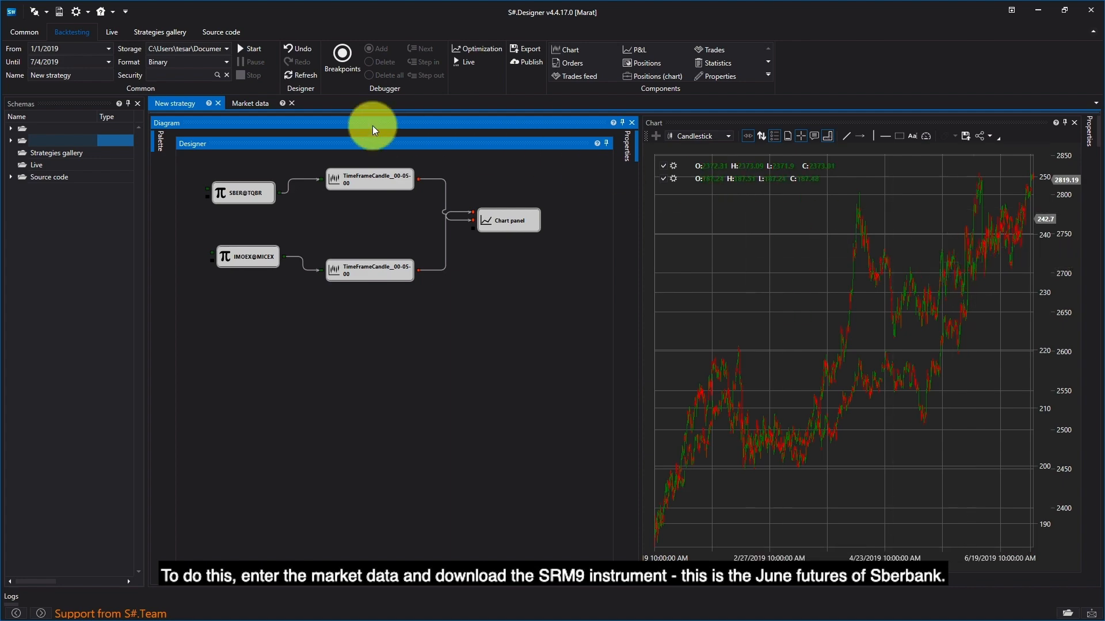
Step: Search the market data securities for "srm9" and add the SRM9 future on the FORTS board to the active list
click(251, 102)
click(321, 136)
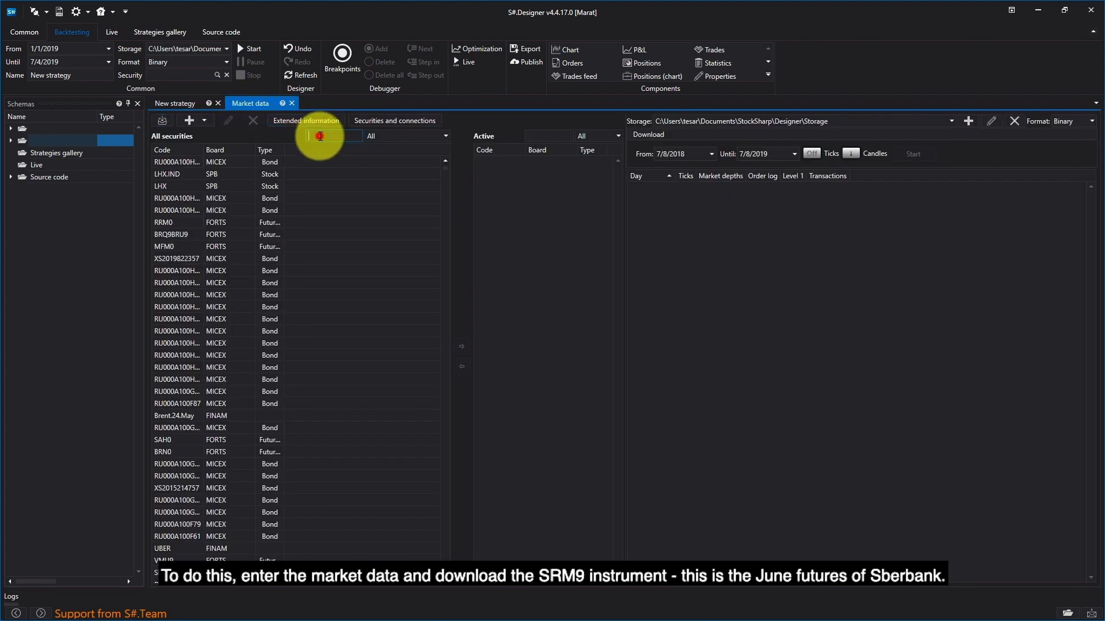
text(srm)
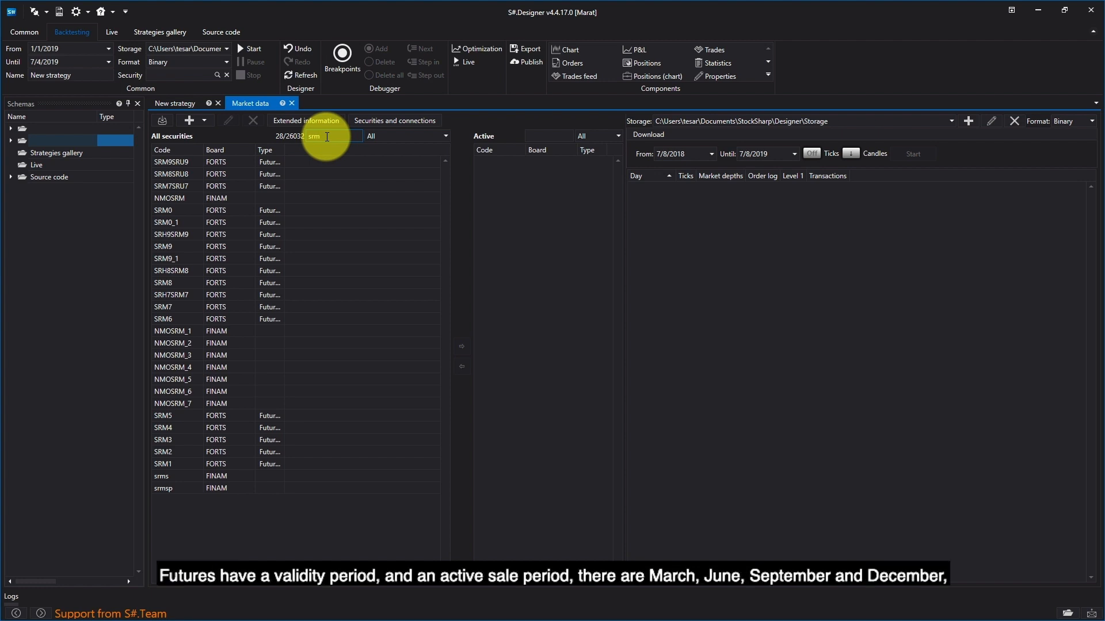
text(9)
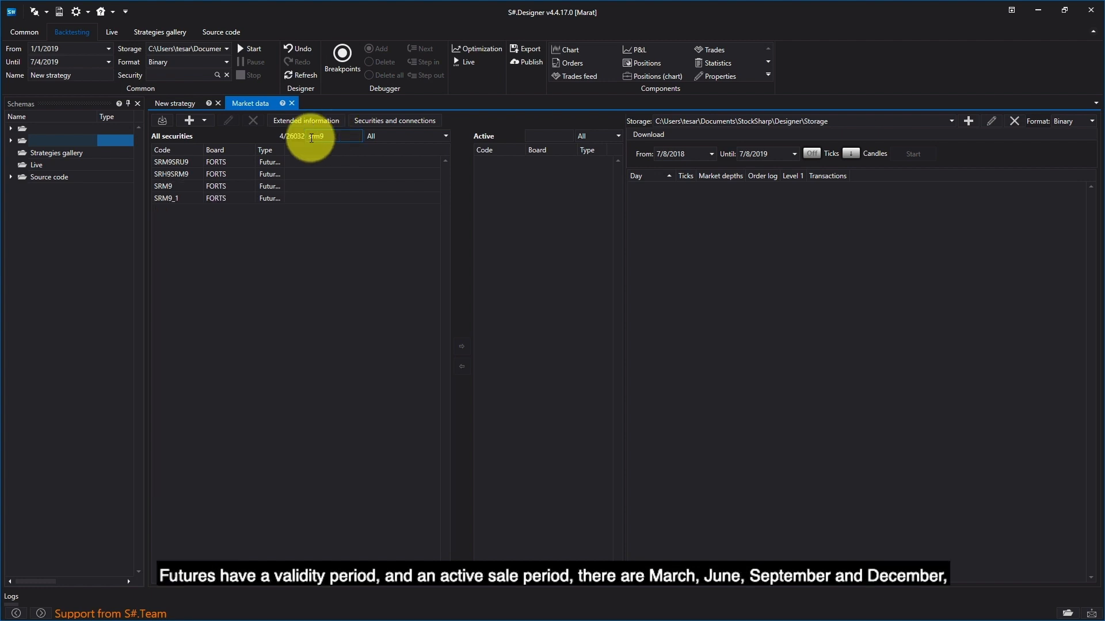
click(191, 184)
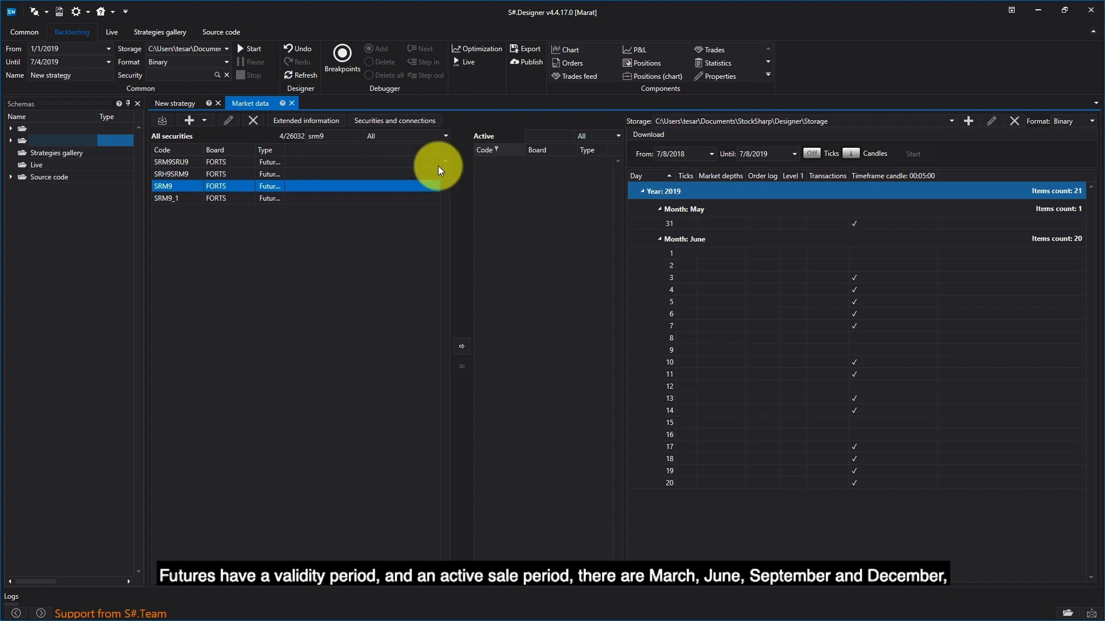
drag(270, 184, 534, 161)
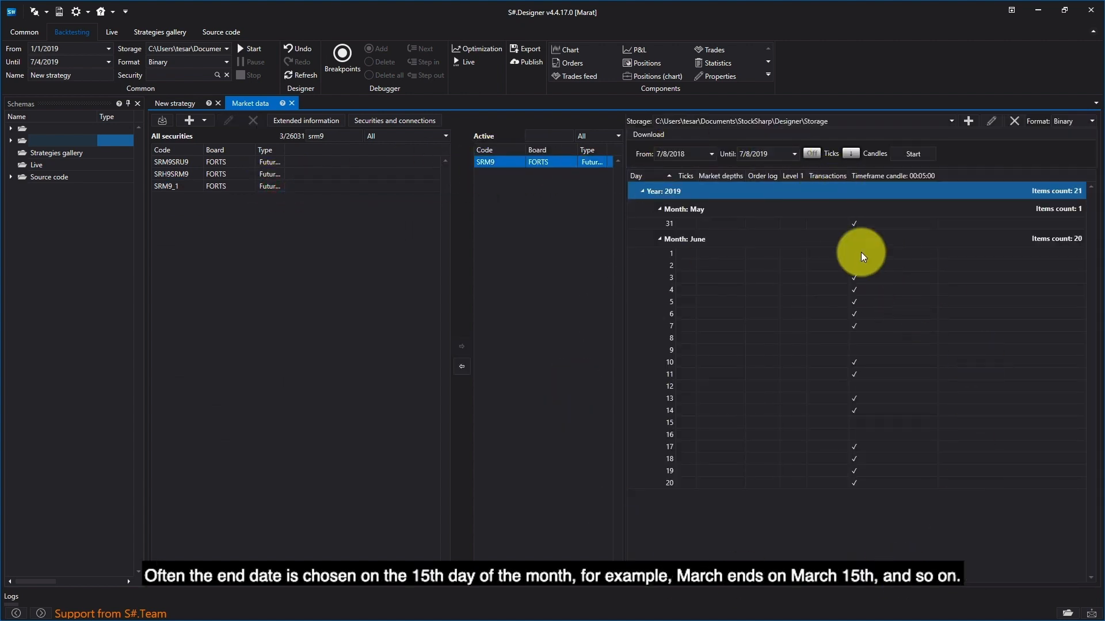
Step: Select and copy all elements of the Sberbank and IMOEX comparison diagram in the original strategy
click(643, 192)
click(190, 102)
drag(570, 165, 178, 355)
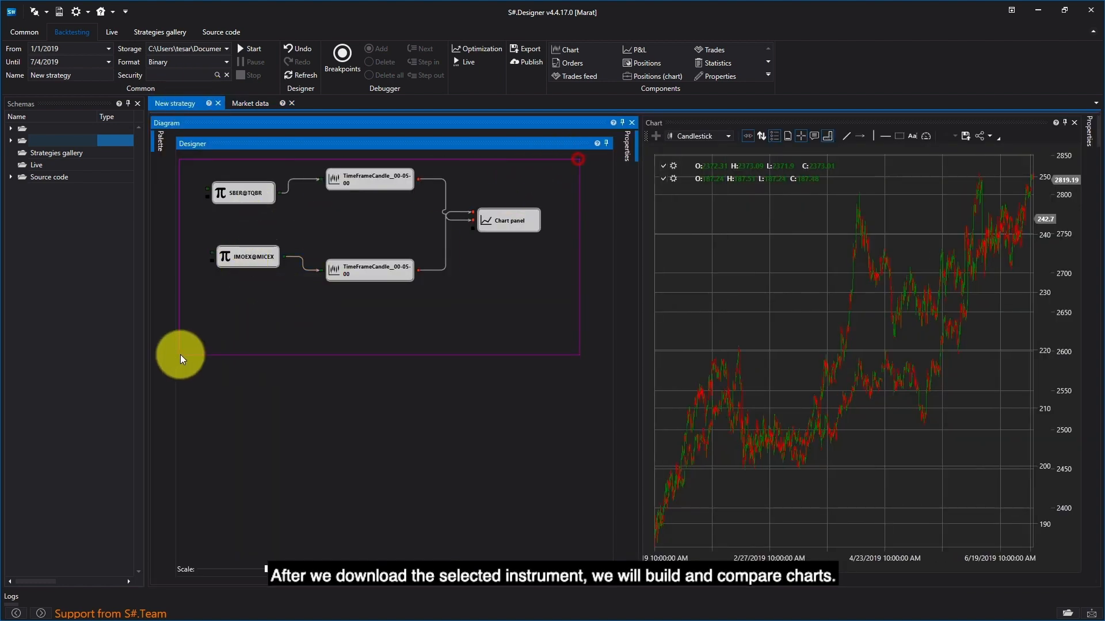
right_click(267, 270)
click(305, 311)
Step: Open an empty New strategy from the schemas tree and paste the copied elements into its diagram
click(10, 141)
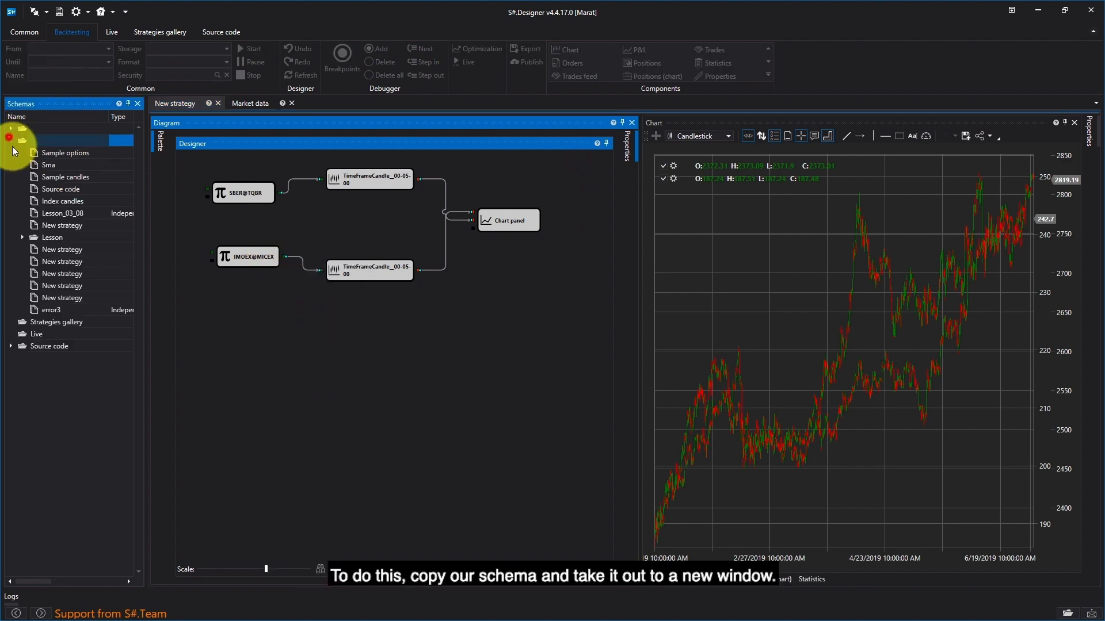
click(63, 262)
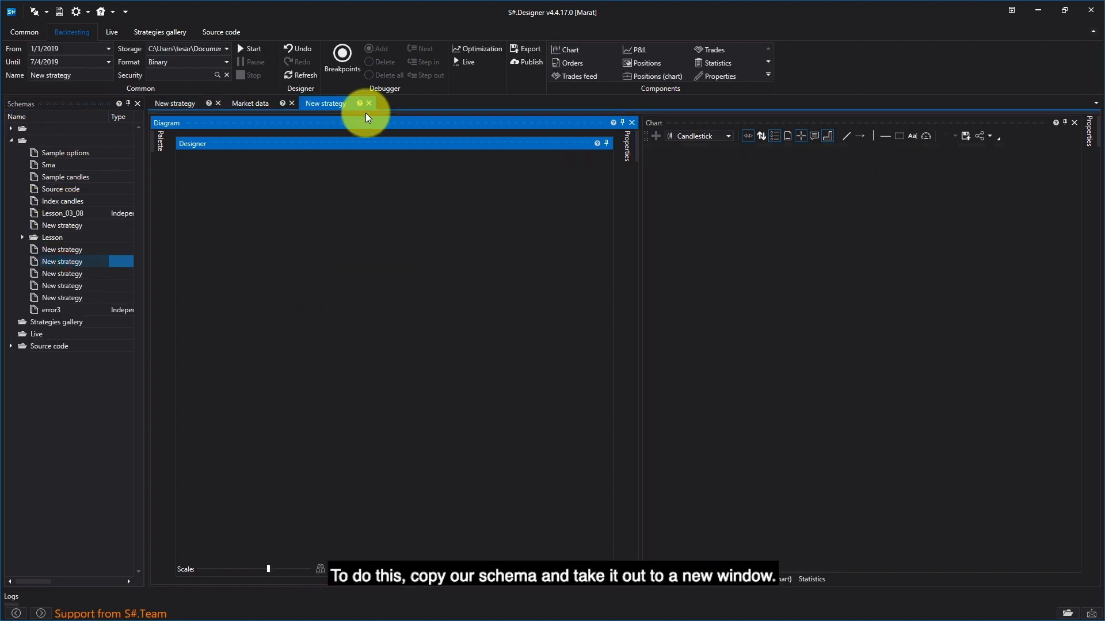
right_click(269, 278)
click(305, 310)
click(424, 340)
Step: Change the security of the IMOEX@MICEX variable to SRM9 on the FORTS board and start the backtest
right_click(286, 282)
click(329, 383)
click(592, 247)
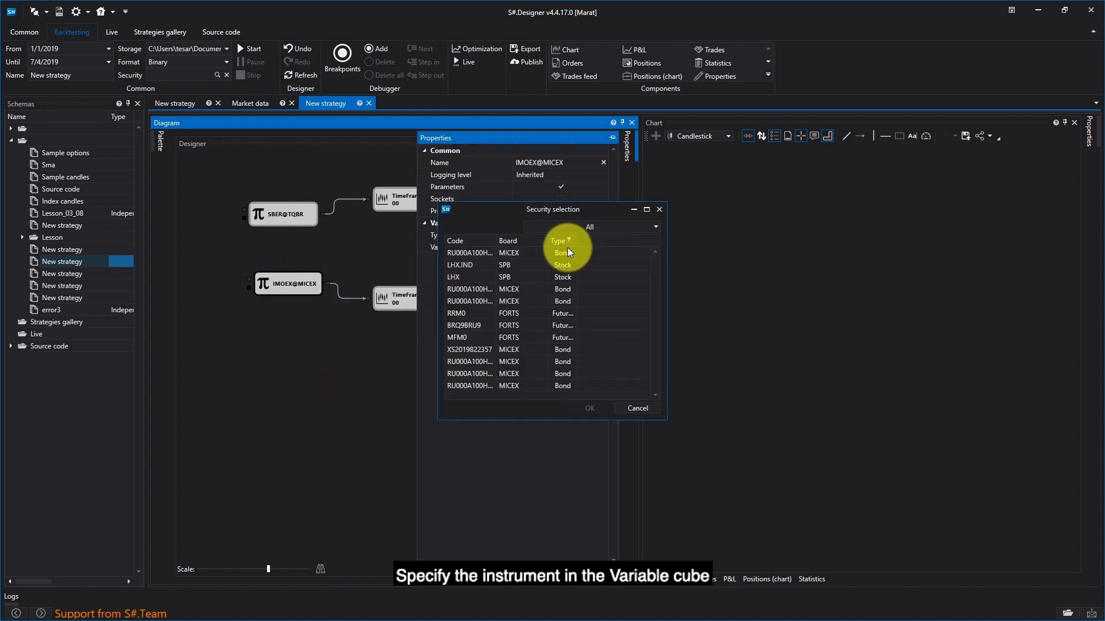
click(561, 228)
text(srm9)
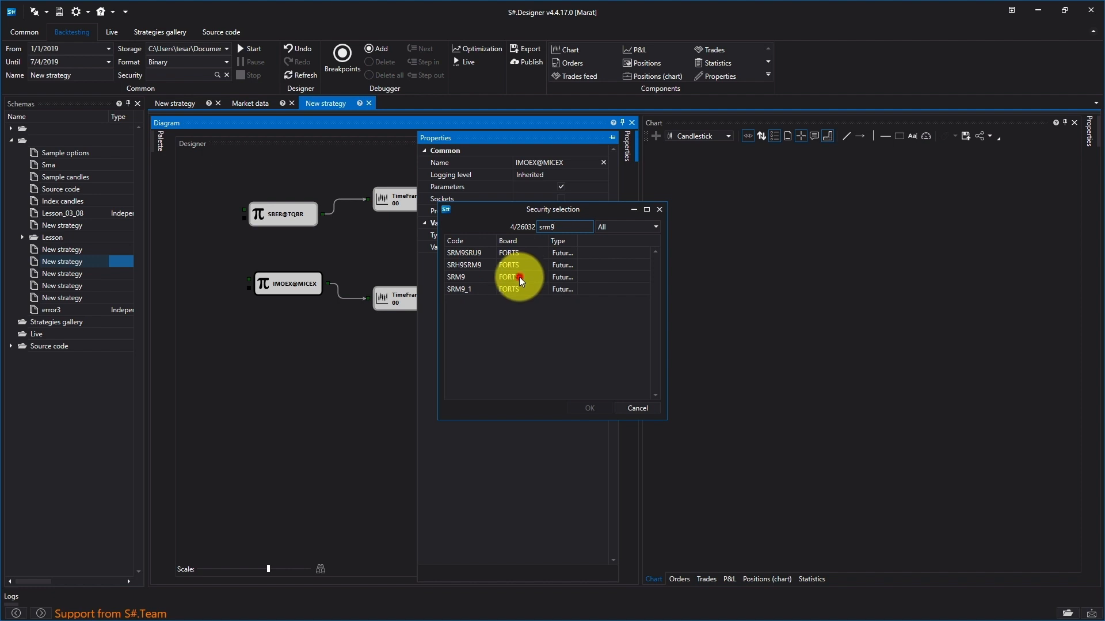
double_click(520, 277)
click(347, 395)
click(251, 50)
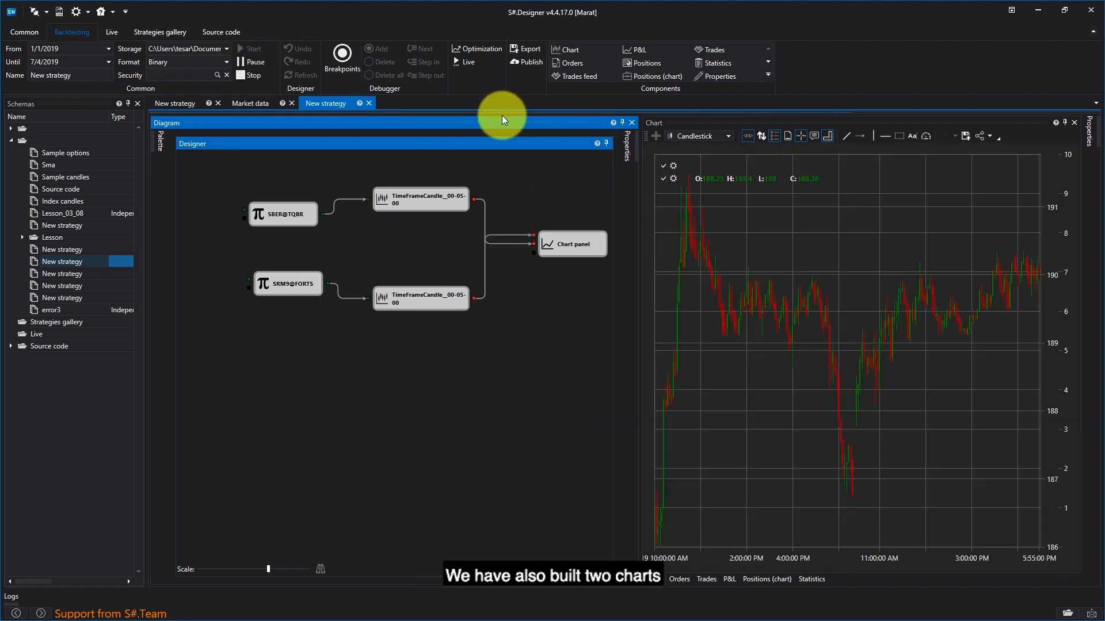
Step: Zoom in on the chart and hide and show each of the two candle series to compare them
click(855, 267)
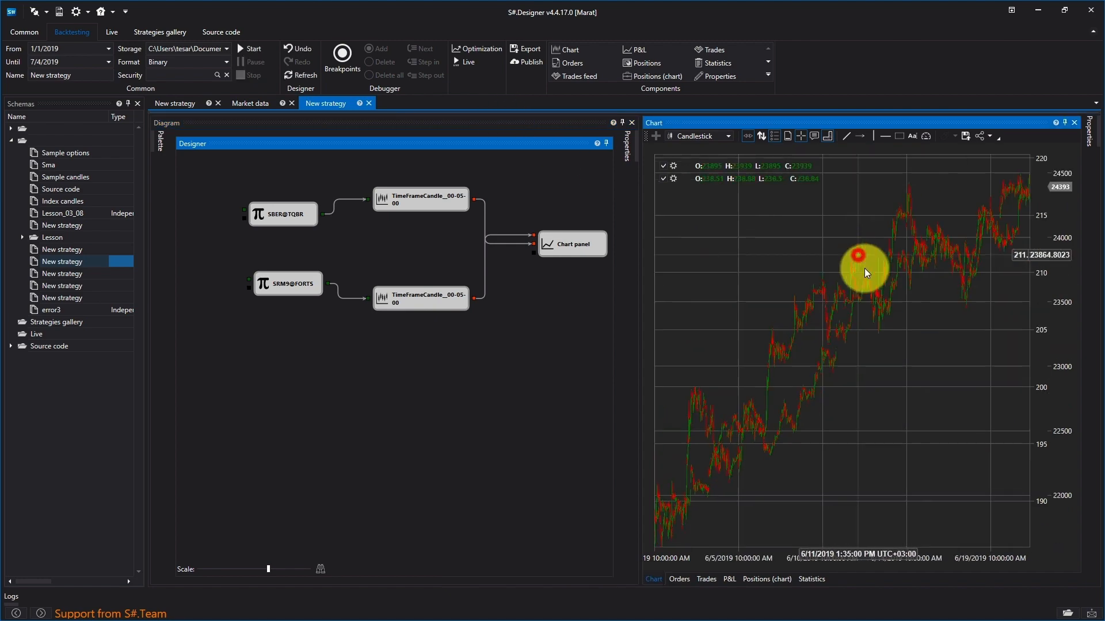
scroll(794, 377, up, 3)
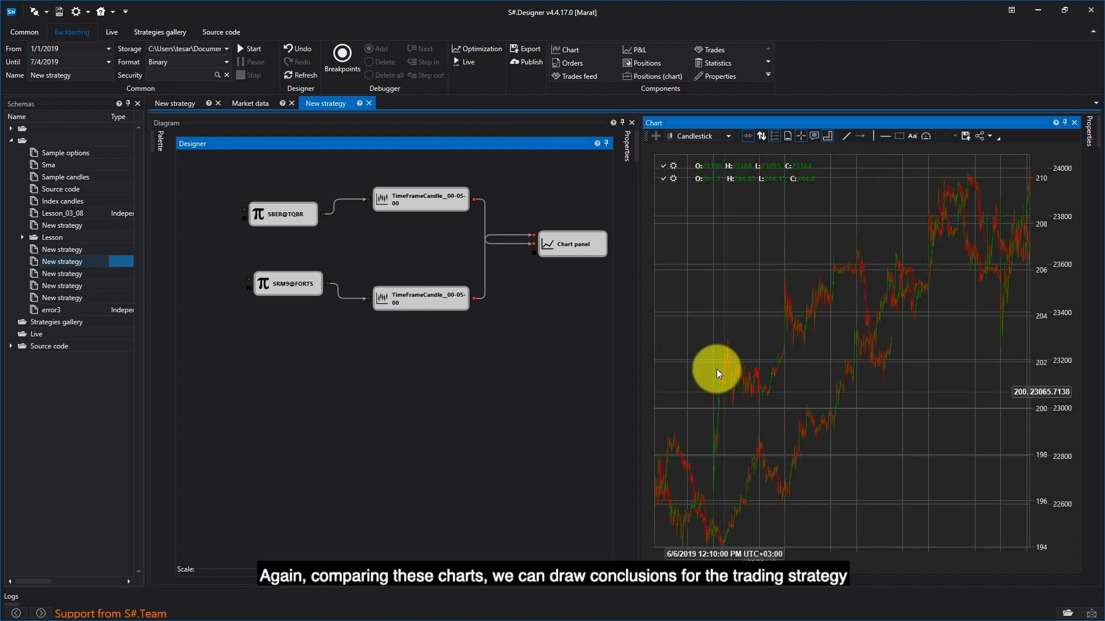
click(663, 166)
click(663, 165)
click(664, 180)
click(667, 178)
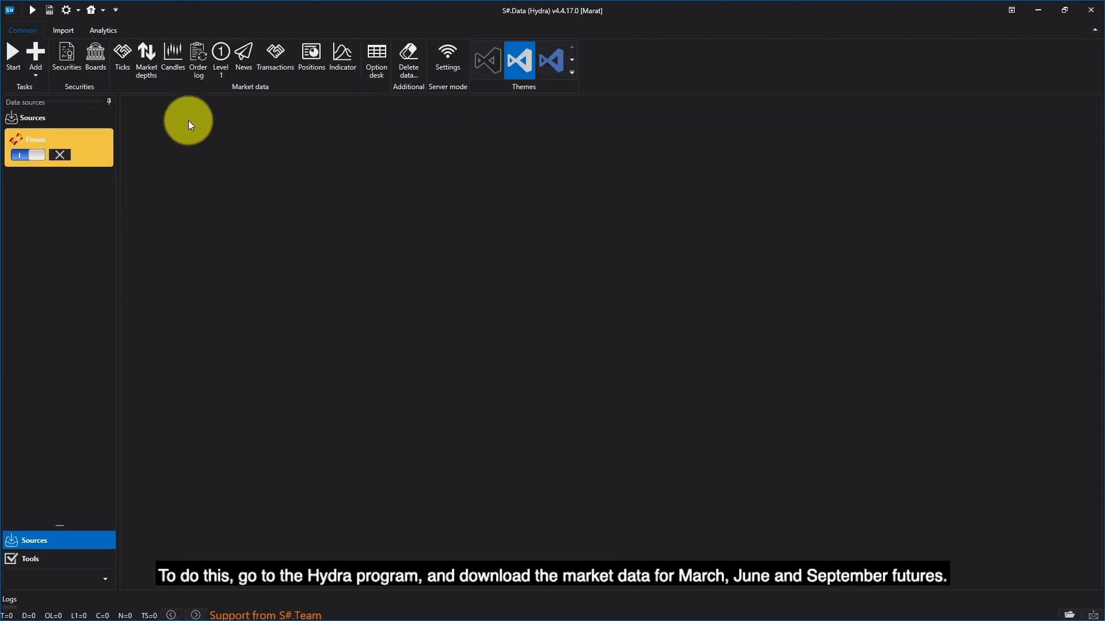
Step: In S#.Data (Hydra), open the Finam source and search "srh9" to add the SRH9 future on FORTS to the selected securities
click(76, 139)
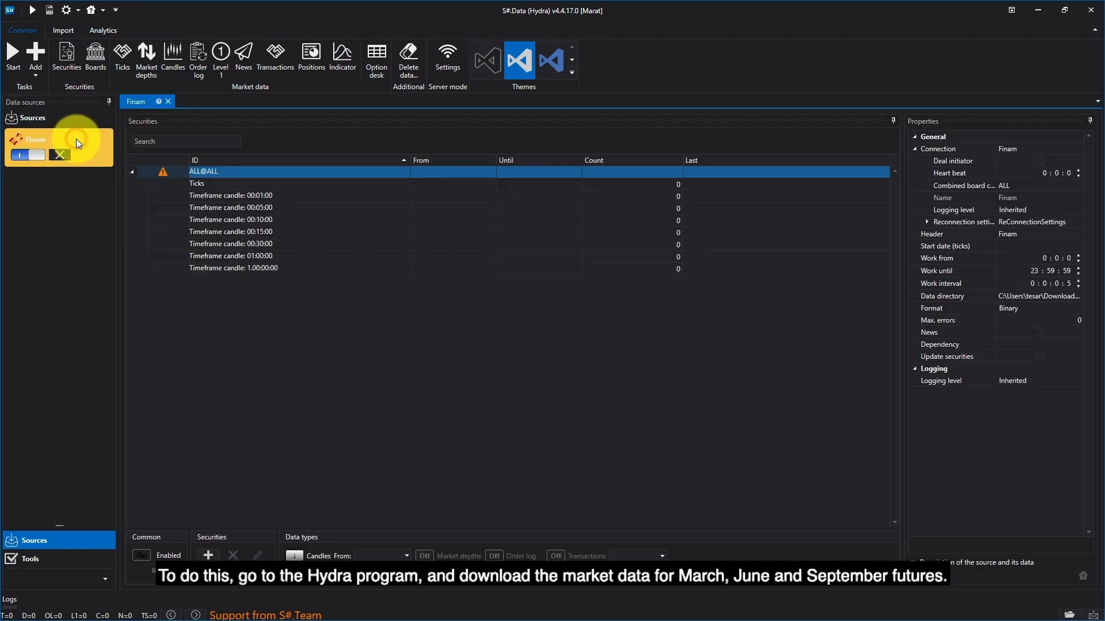
click(219, 171)
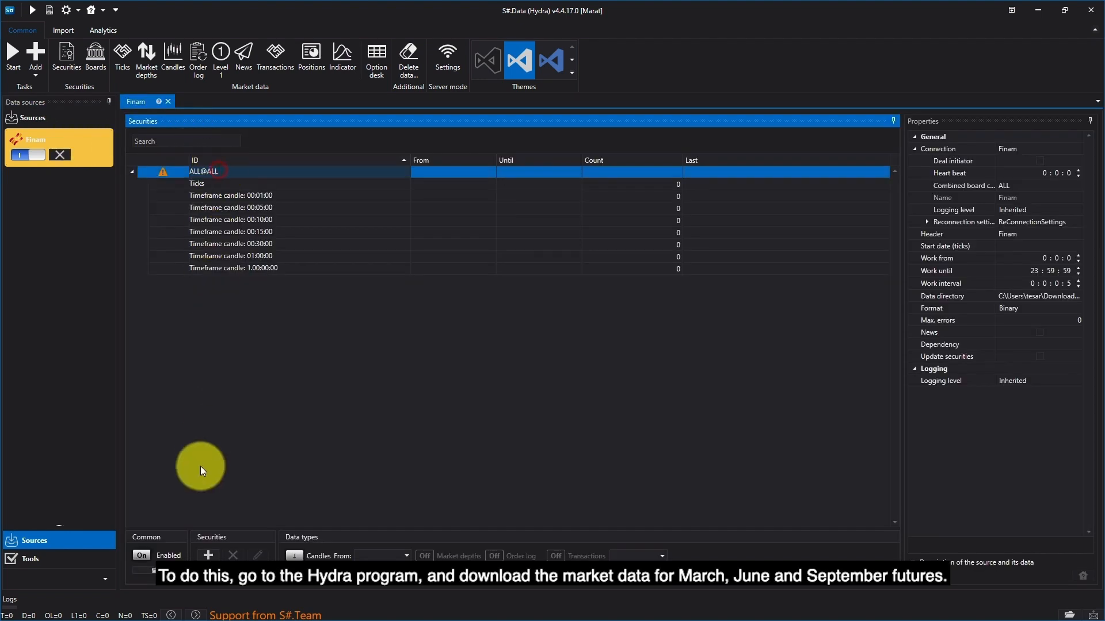
click(213, 558)
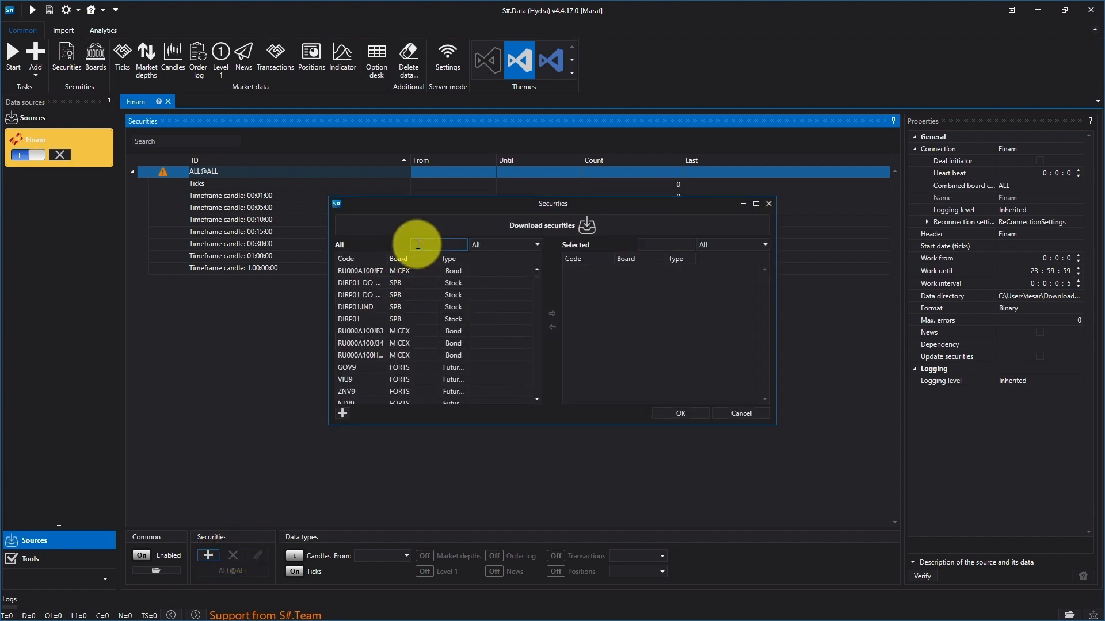
text(srh9)
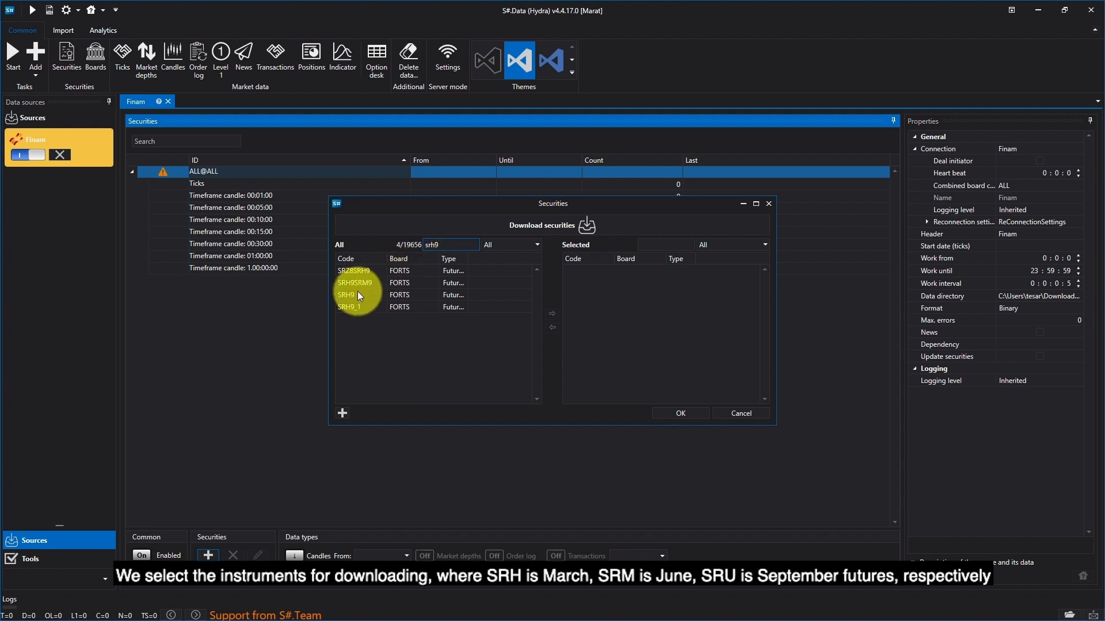
double_click(355, 295)
Step: Search the securities for "srm9" and add the SRM9 future on FORTS to the selected list
click(445, 244)
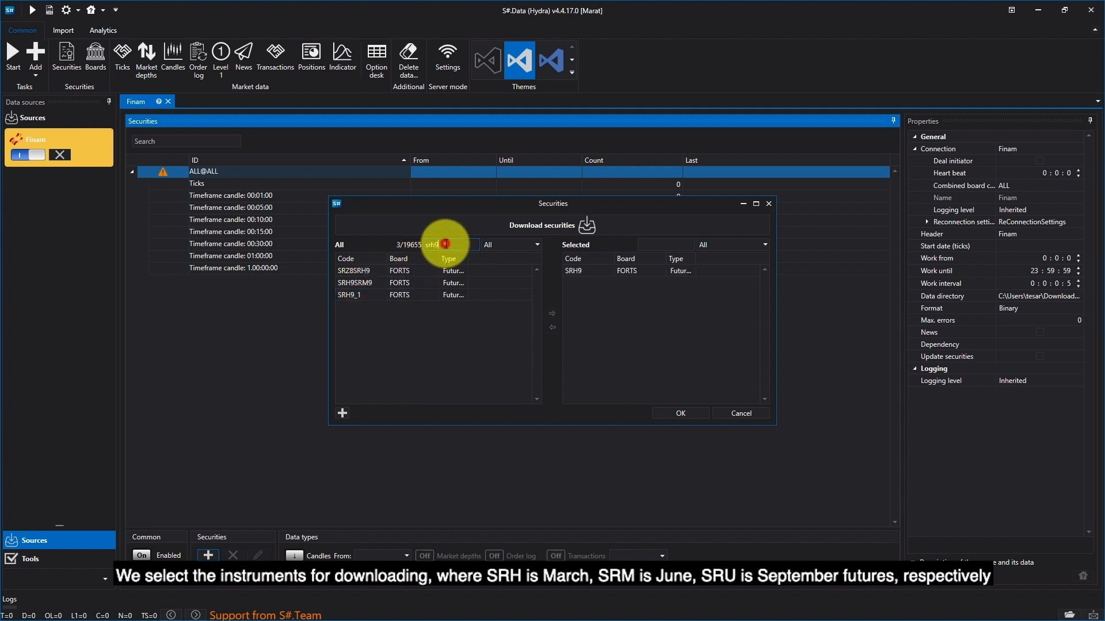
key(BackSpace)
key(BackSpace)
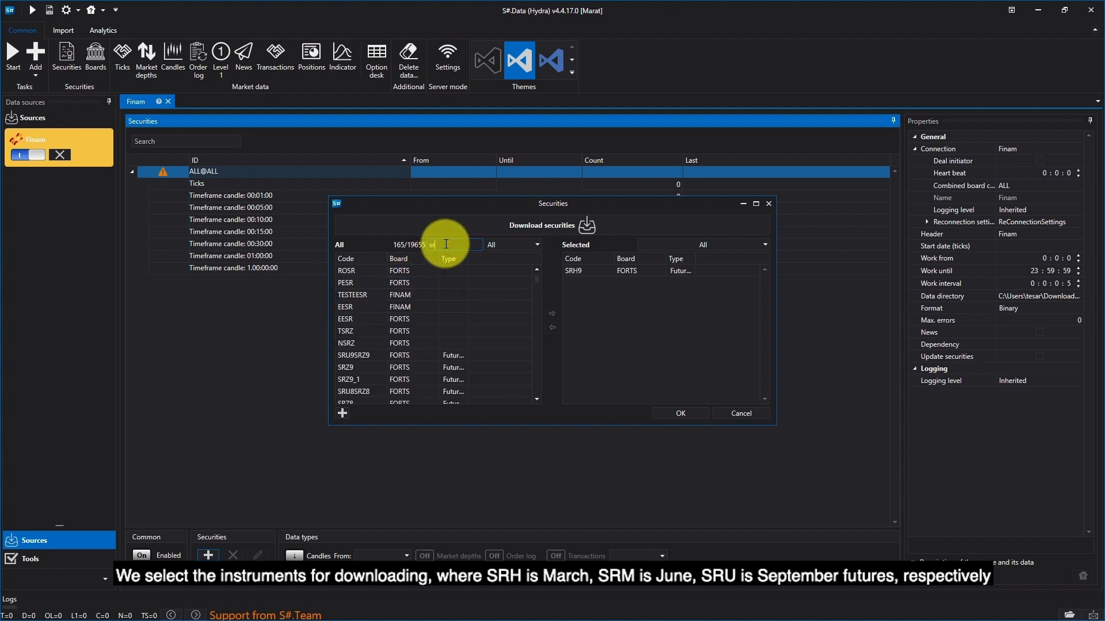
text(m9)
click(369, 295)
double_click(368, 295)
Step: Search the securities for "sru9" and add the SRU9 future on FORTS to the selected list
click(451, 244)
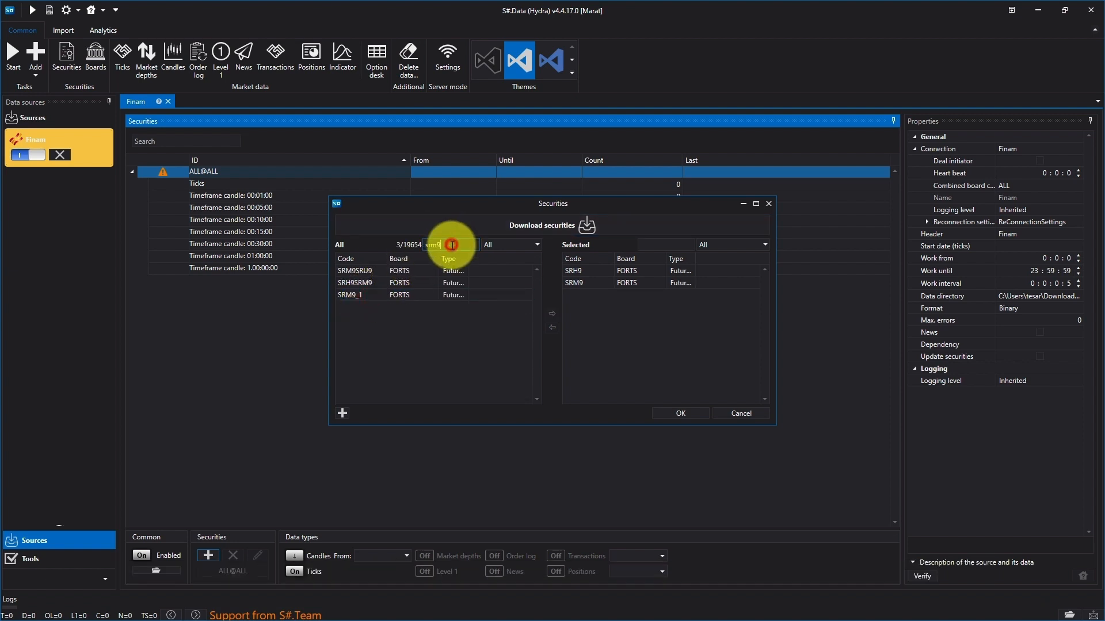
key(BackSpace)
key(BackSpace)
text(u)
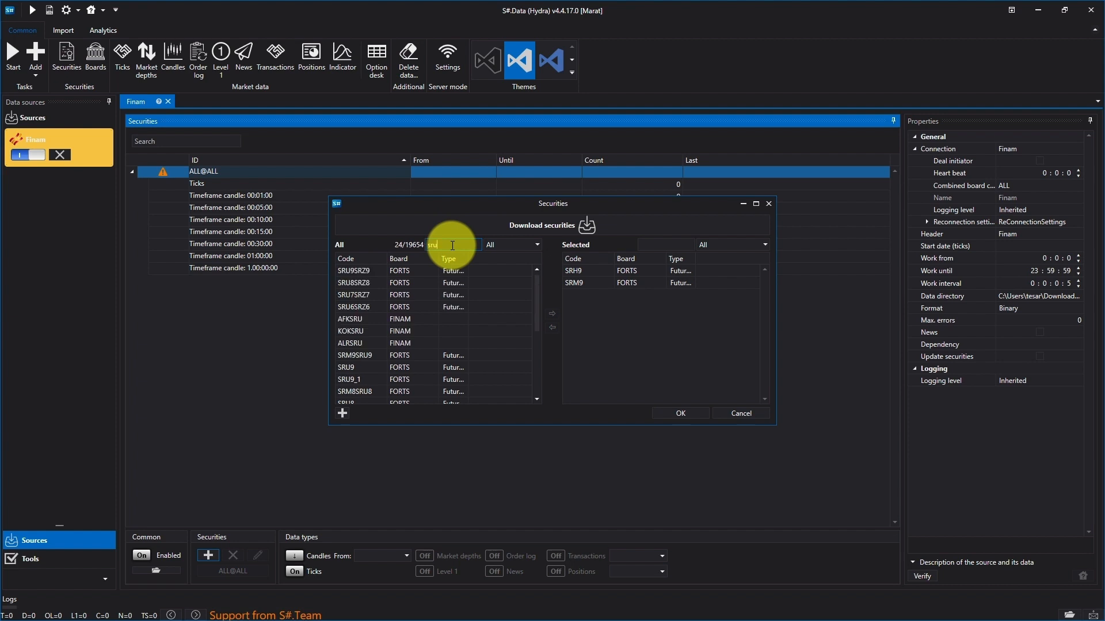
text(9)
double_click(371, 294)
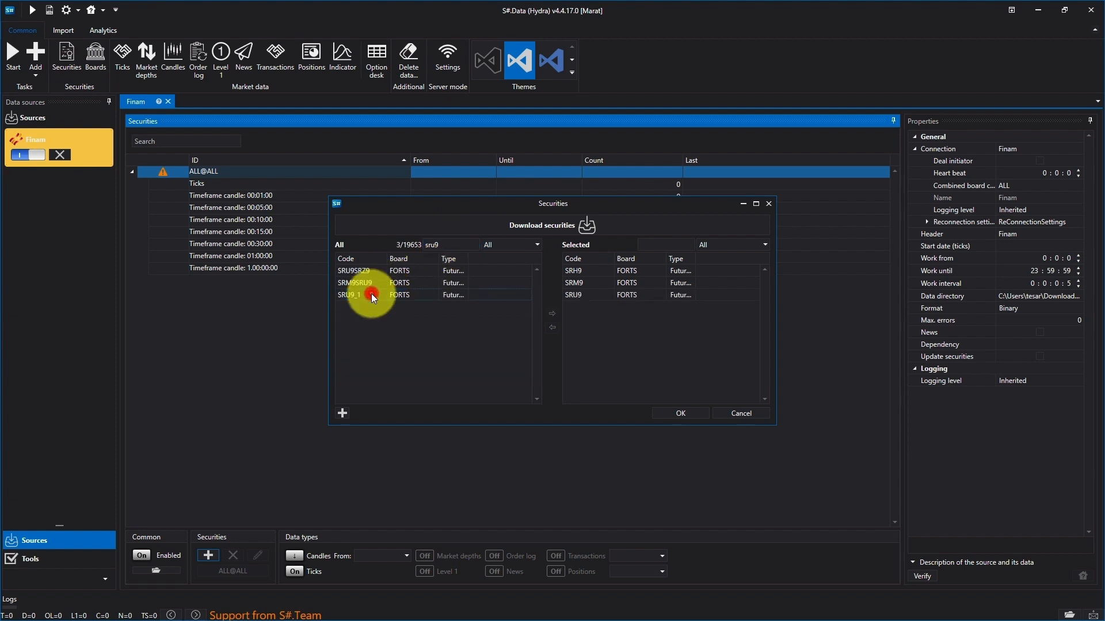
Step: Accept the three selected futures and choose the Timeframe candle 00:05:00 data type for them
click(681, 413)
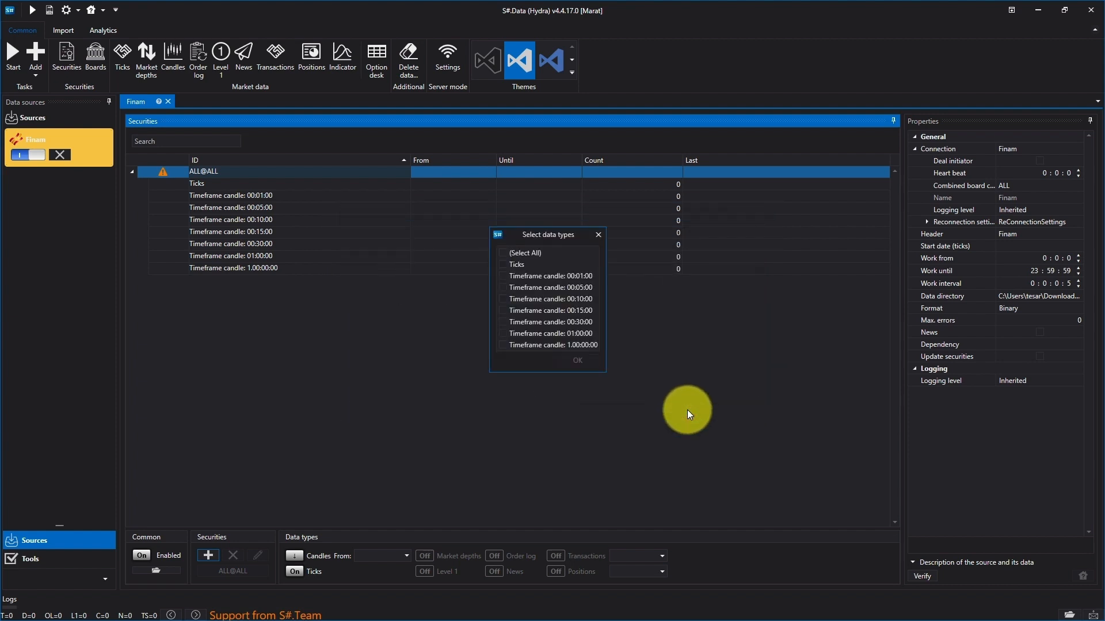
click(521, 287)
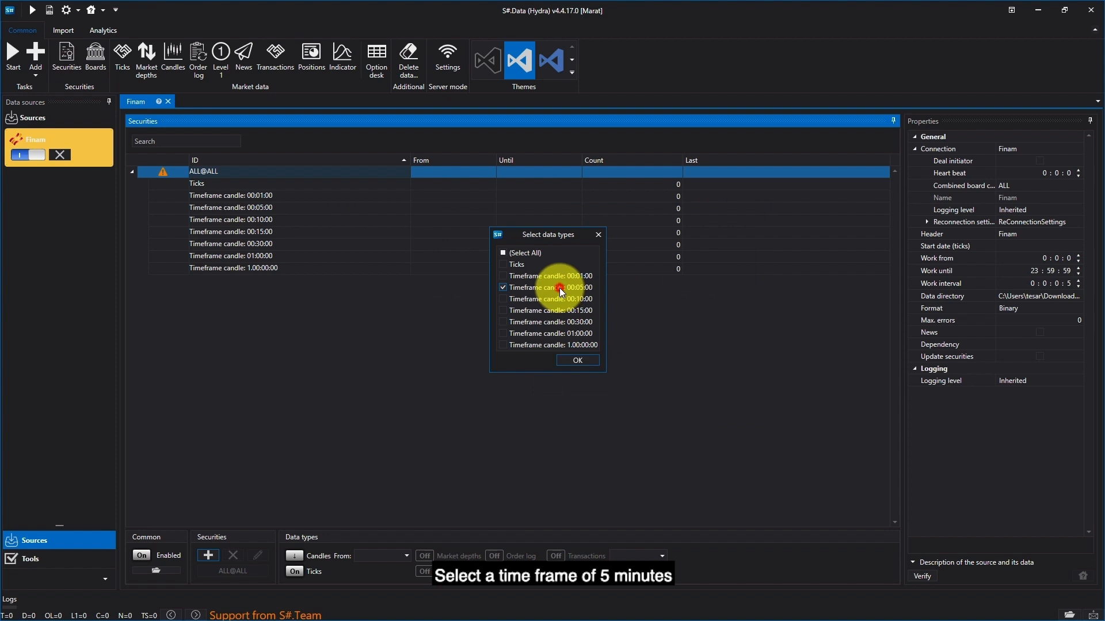
click(577, 361)
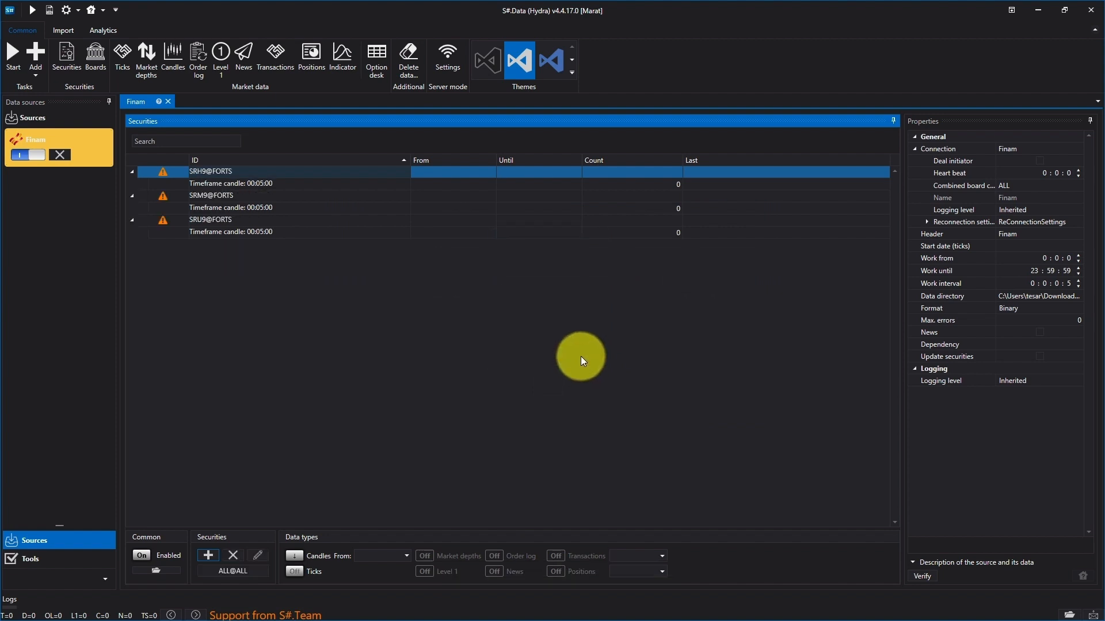
Step: Set the download period of the SRH9@FORTS 5-minute candles from 12/15/2018 until 3/15/2019
click(482, 183)
click(492, 186)
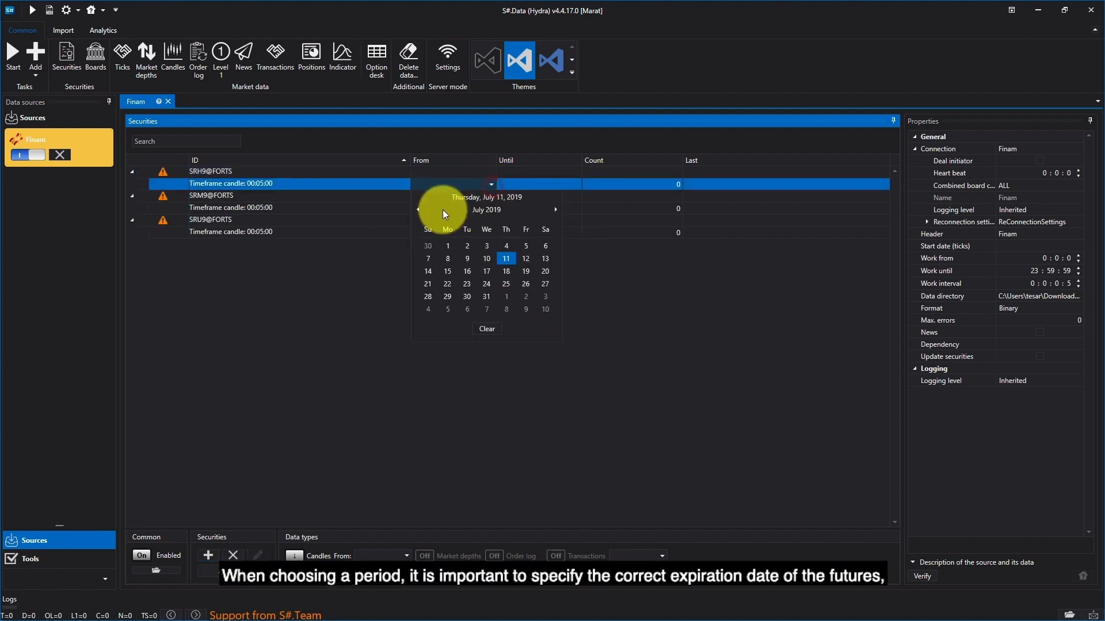
click(420, 209)
click(420, 208)
click(420, 208)
click(420, 209)
click(420, 209)
click(420, 209)
click(420, 209)
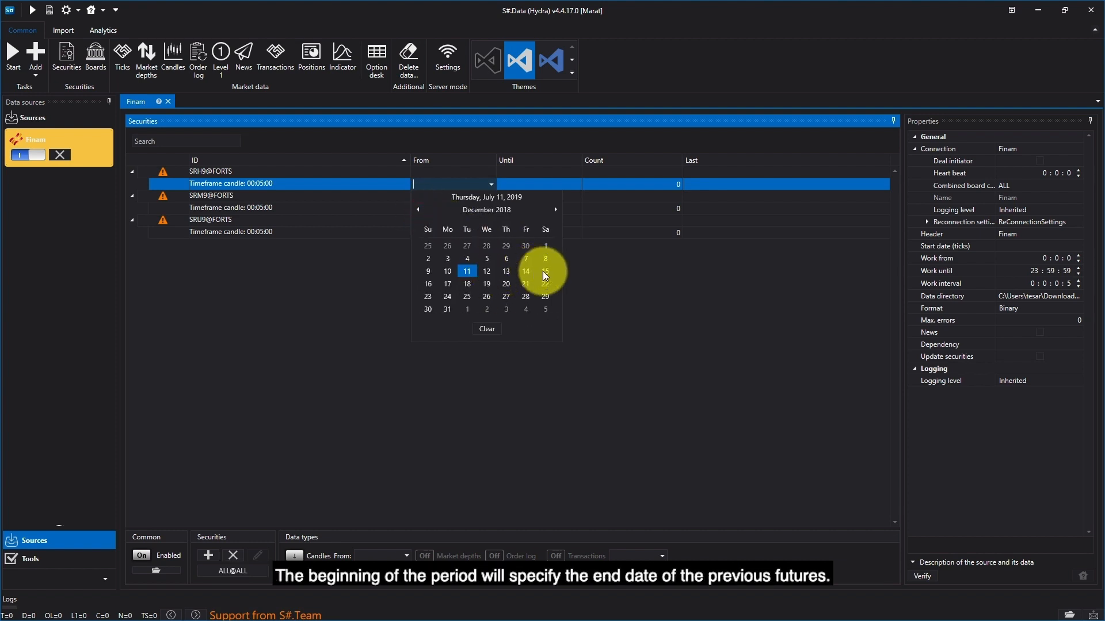
click(545, 271)
click(576, 184)
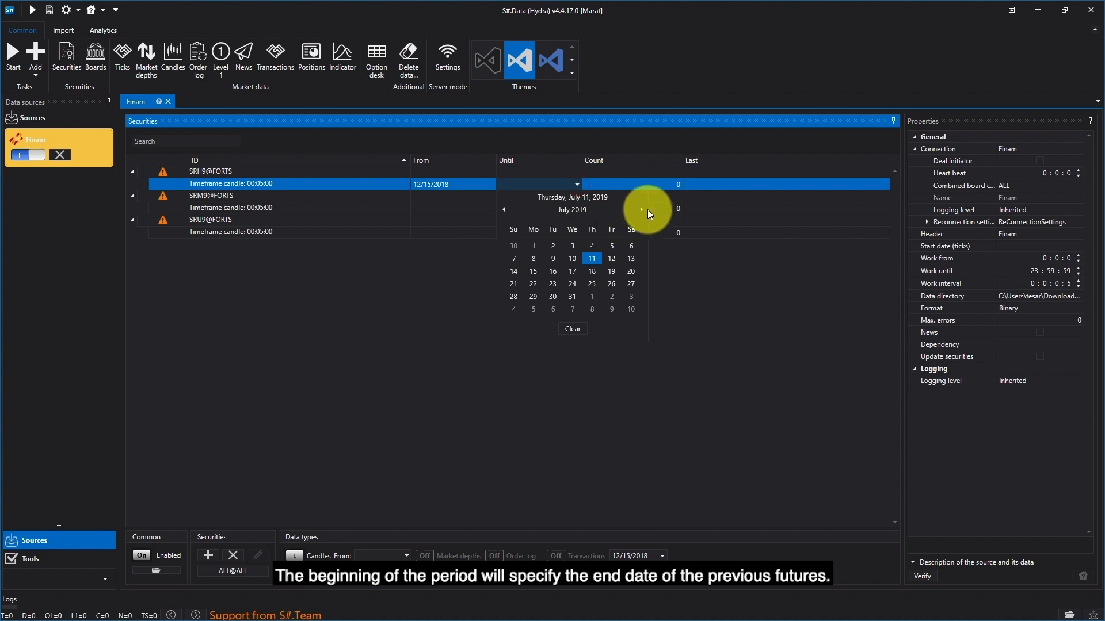
click(501, 209)
click(502, 209)
click(502, 209)
click(501, 208)
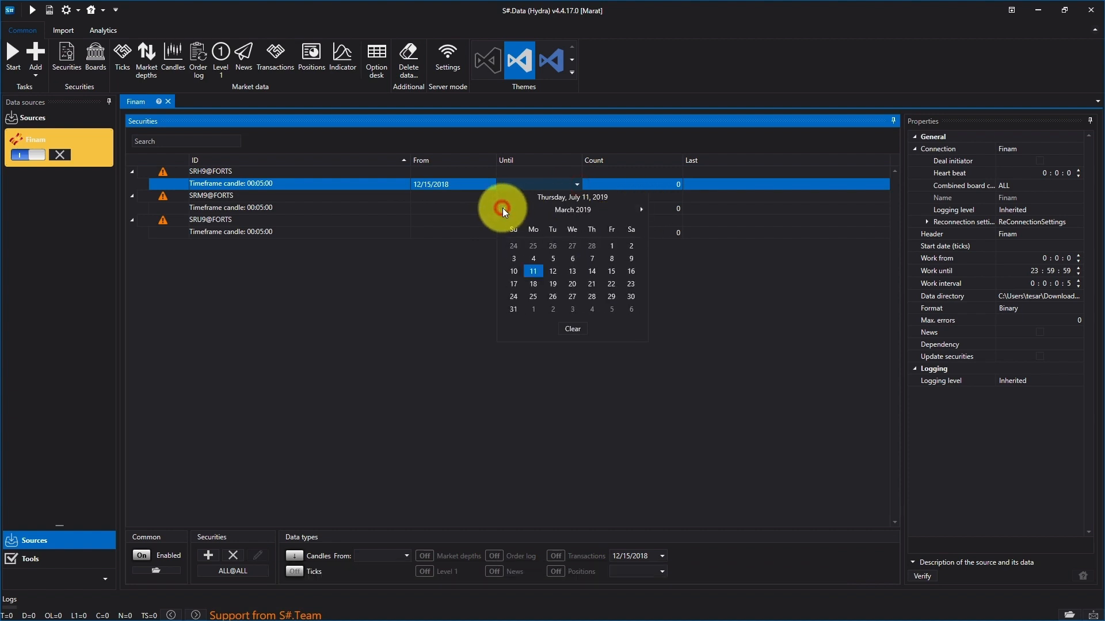
click(613, 269)
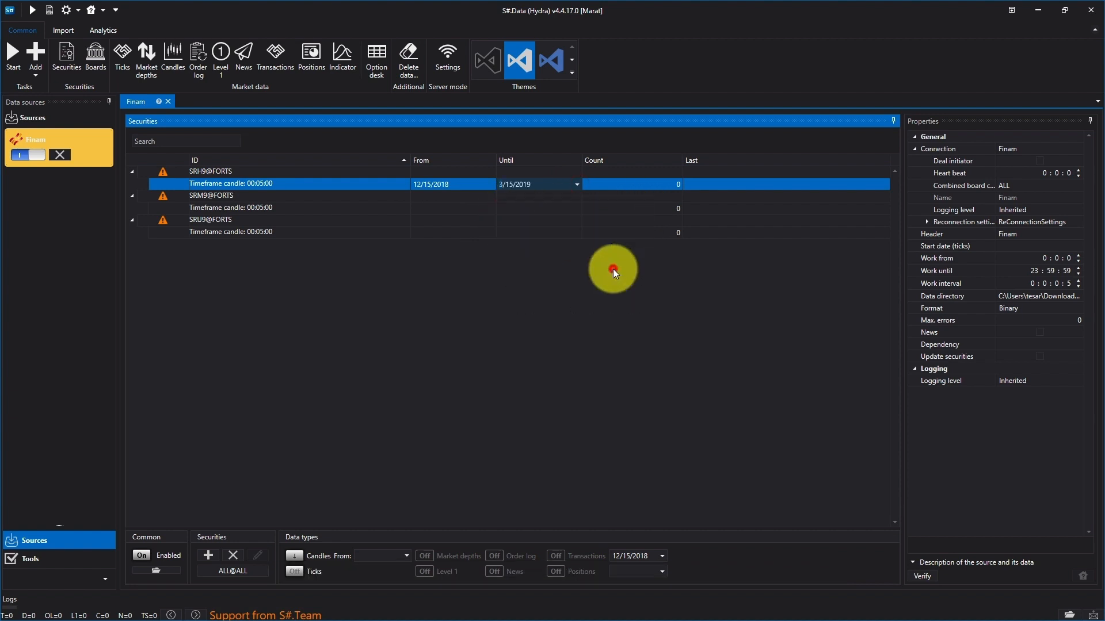
Step: Set the download period of the SRM9@FORTS 5-minute candles from 3/15/2019 until 6/15/2019
click(439, 208)
click(491, 209)
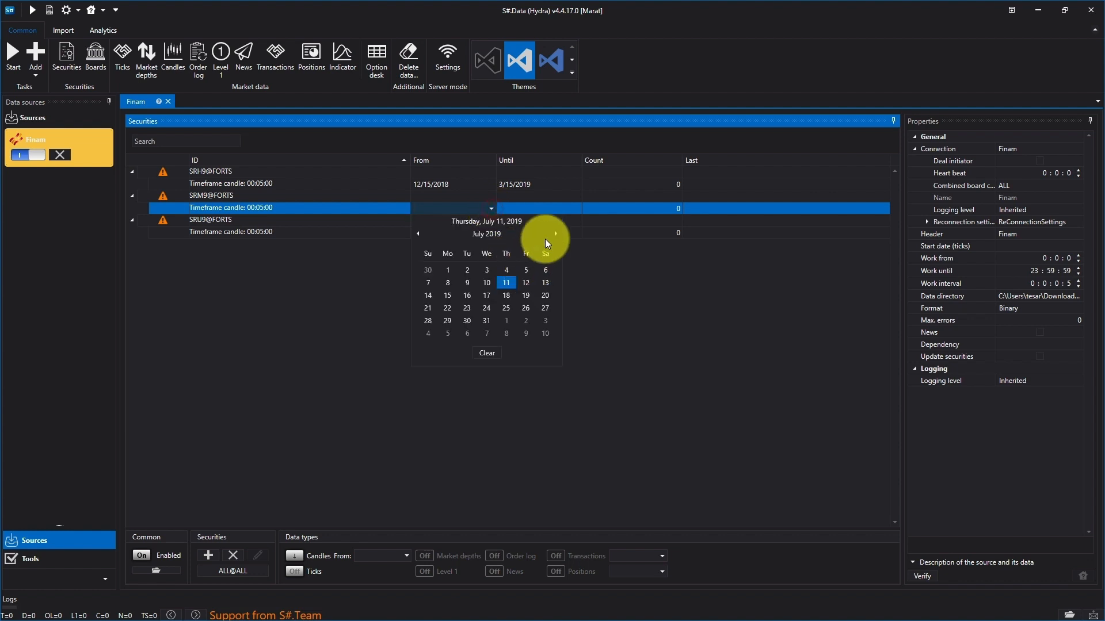
click(420, 234)
click(420, 234)
click(420, 233)
click(420, 234)
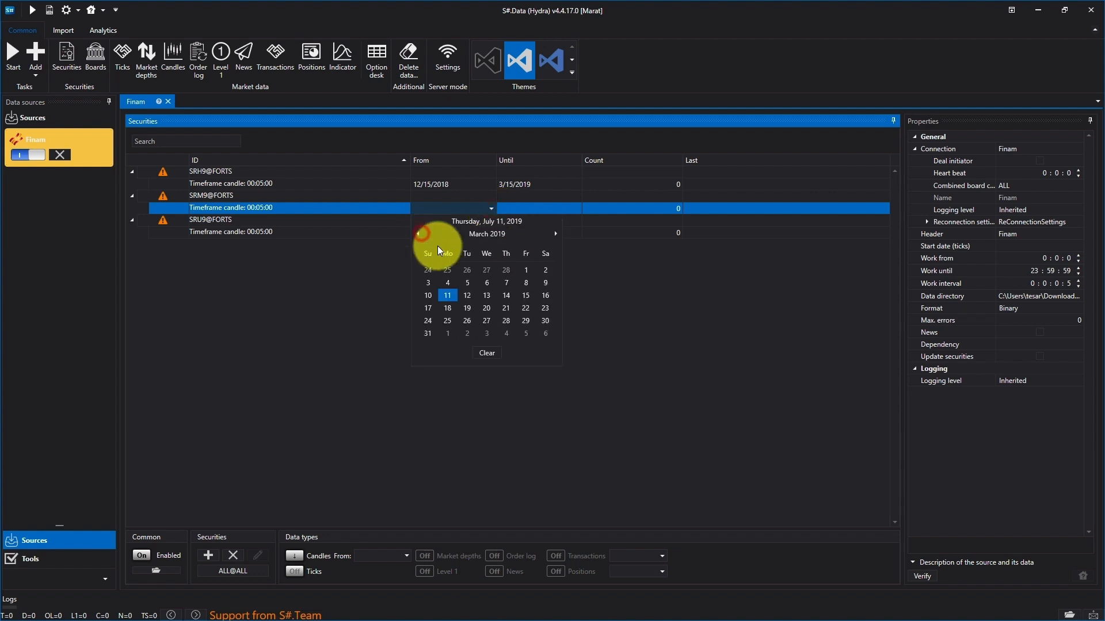
click(526, 295)
click(577, 208)
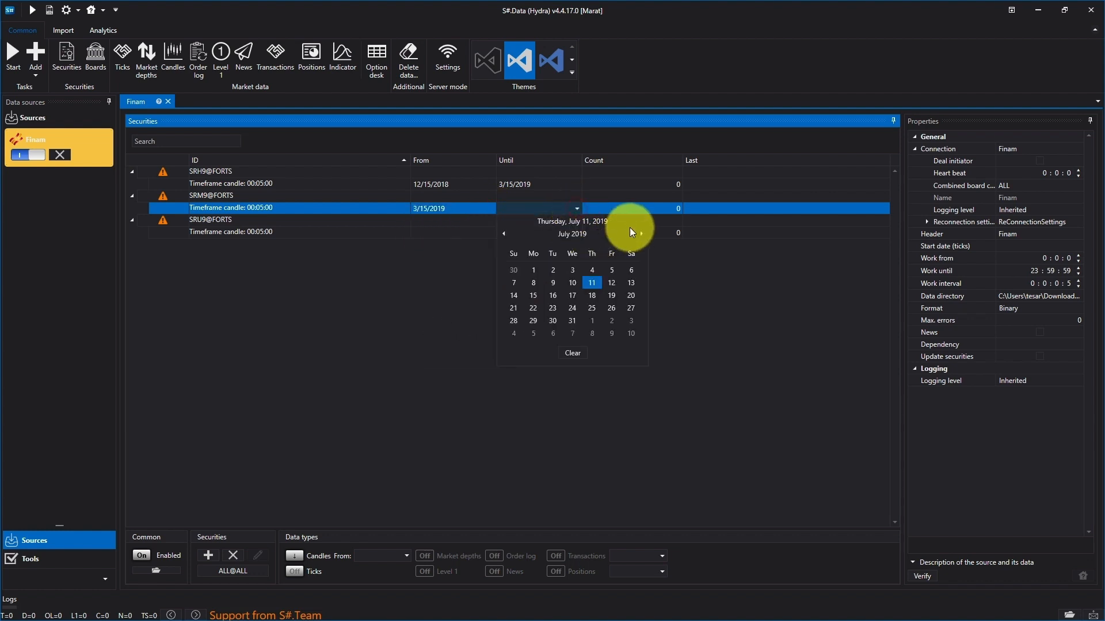
click(503, 234)
click(639, 295)
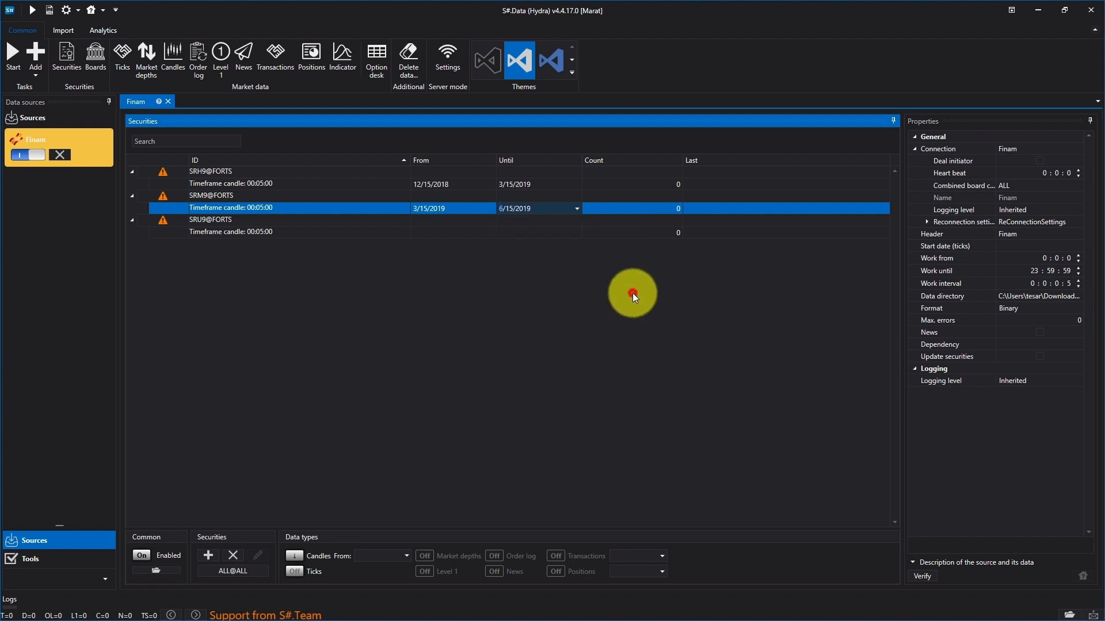
Step: Set the download period of the SRU9@FORTS 5-minute candles from 6/15/2019 until 7/11/2019
click(454, 233)
click(492, 233)
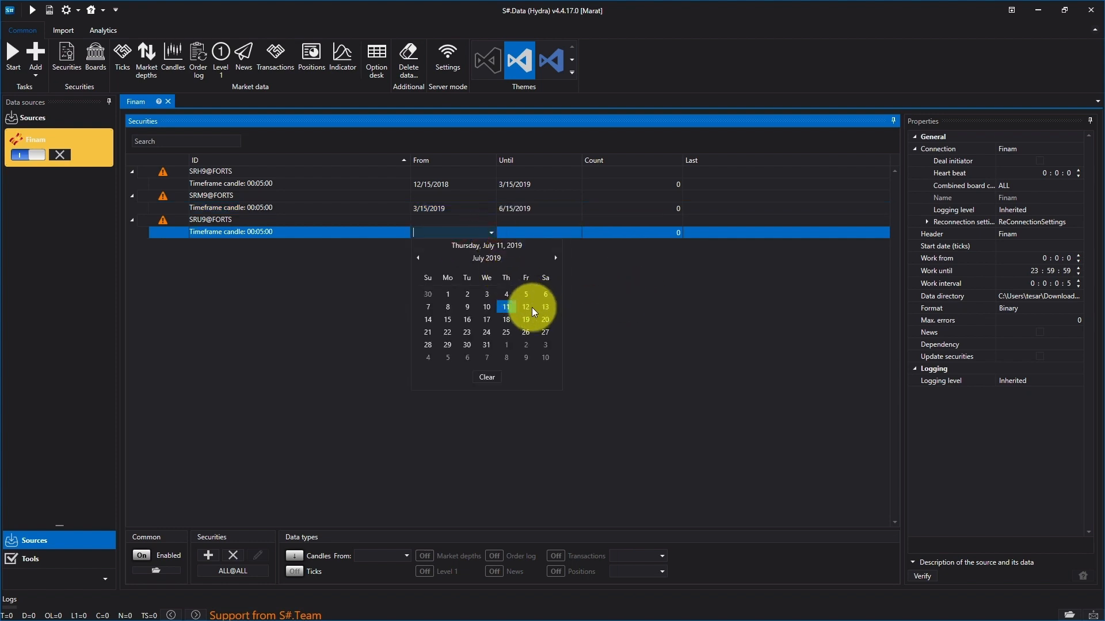
click(418, 258)
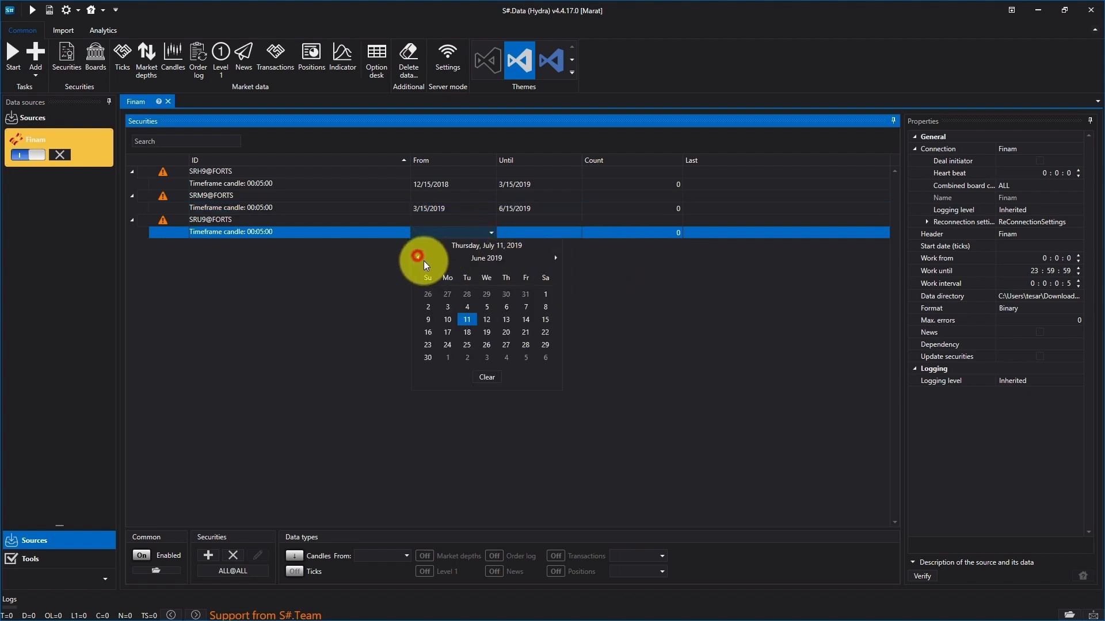
click(545, 320)
click(566, 230)
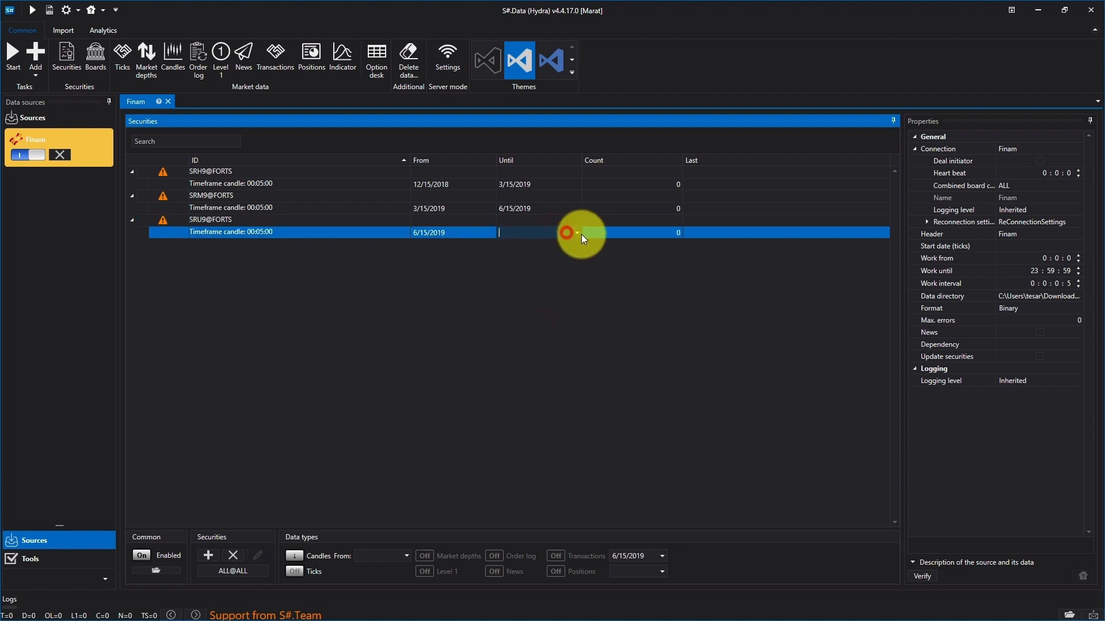
click(577, 232)
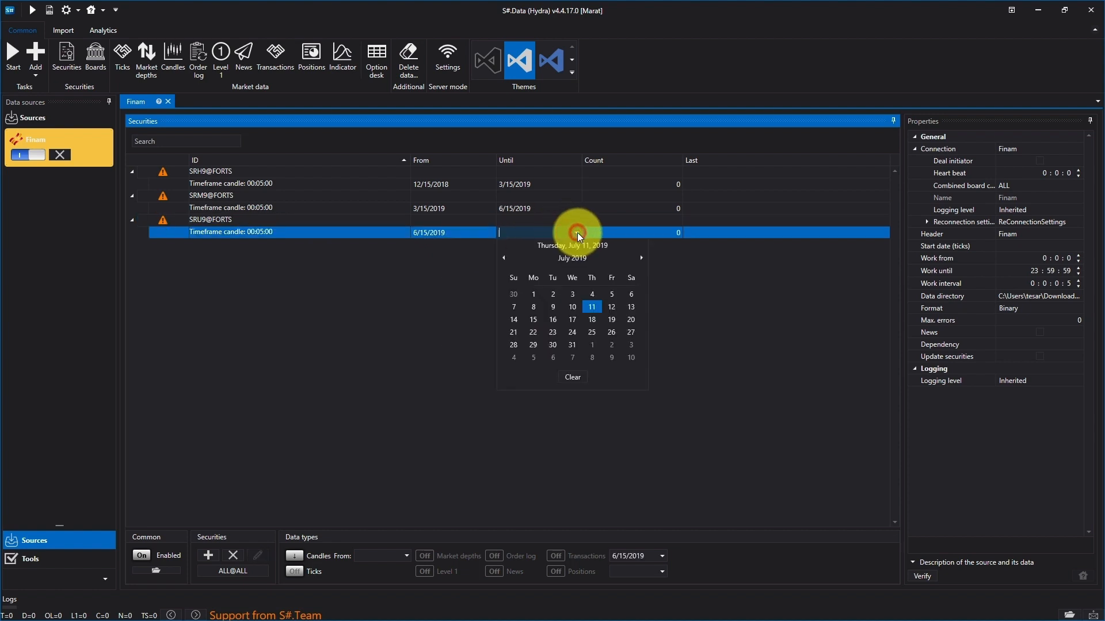
click(593, 308)
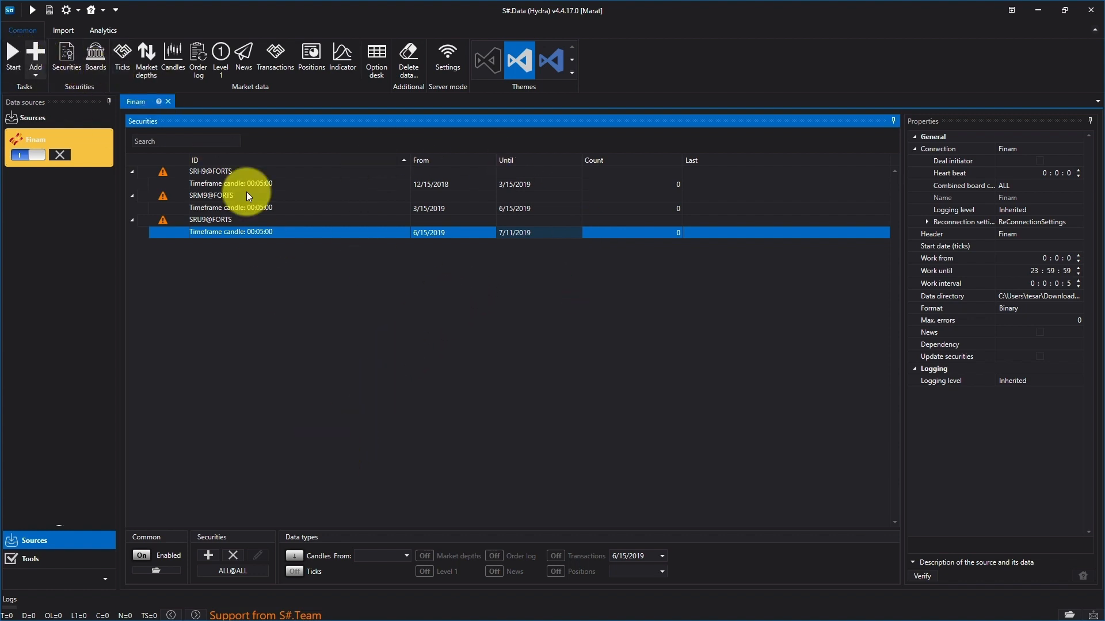
Step: Set the Finam data directory to Documents\StockSharp\Hydra, then run the candle download for the three futures and stop it
click(1027, 296)
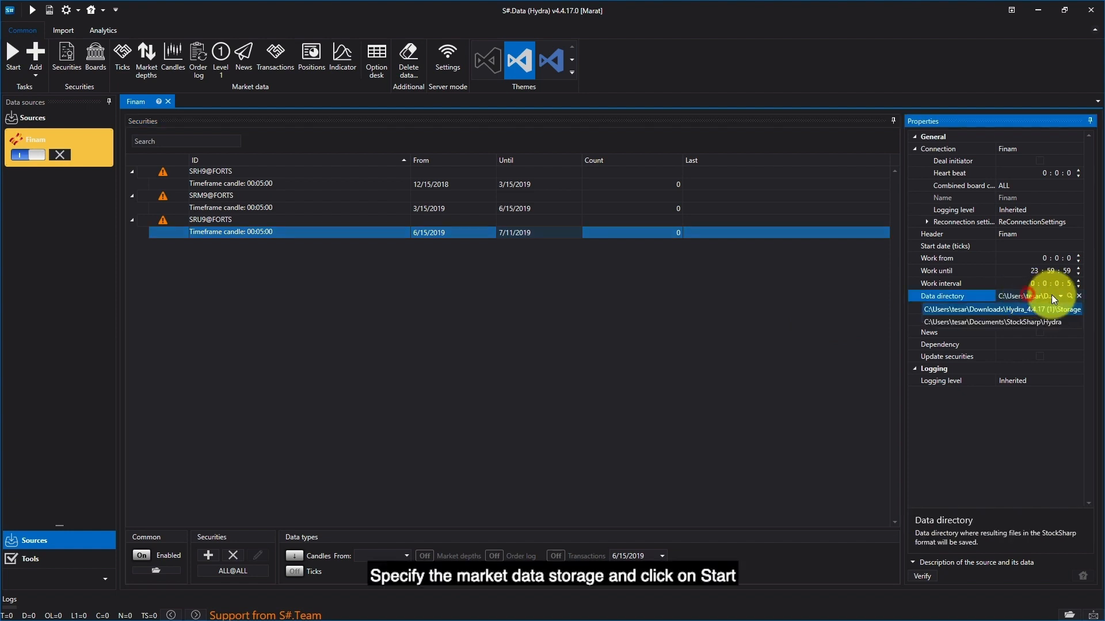
click(1068, 321)
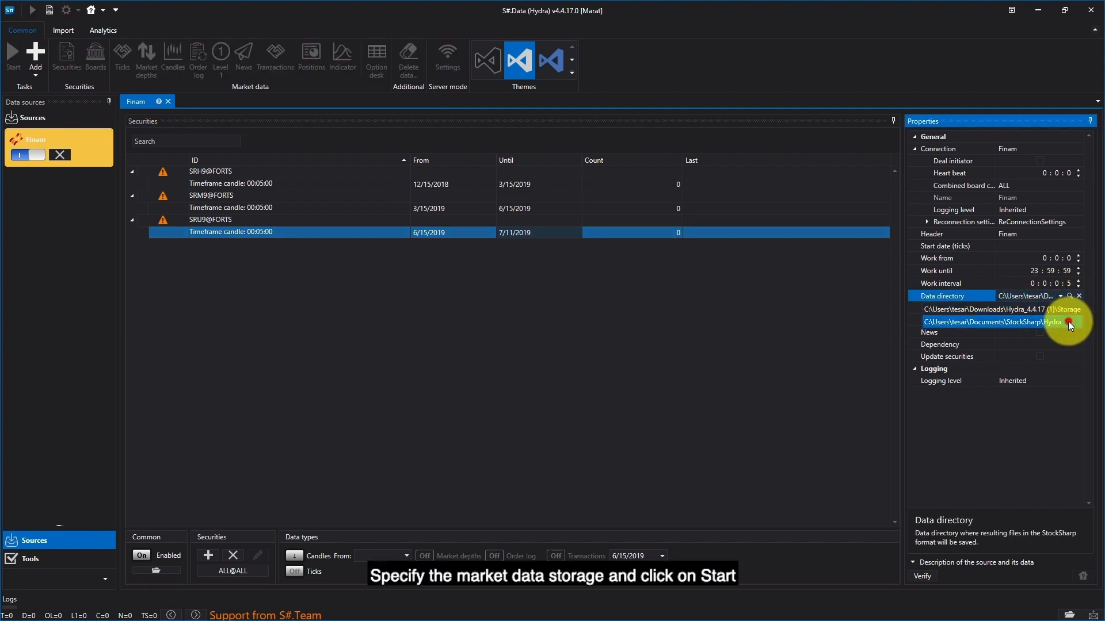
click(577, 344)
click(1019, 297)
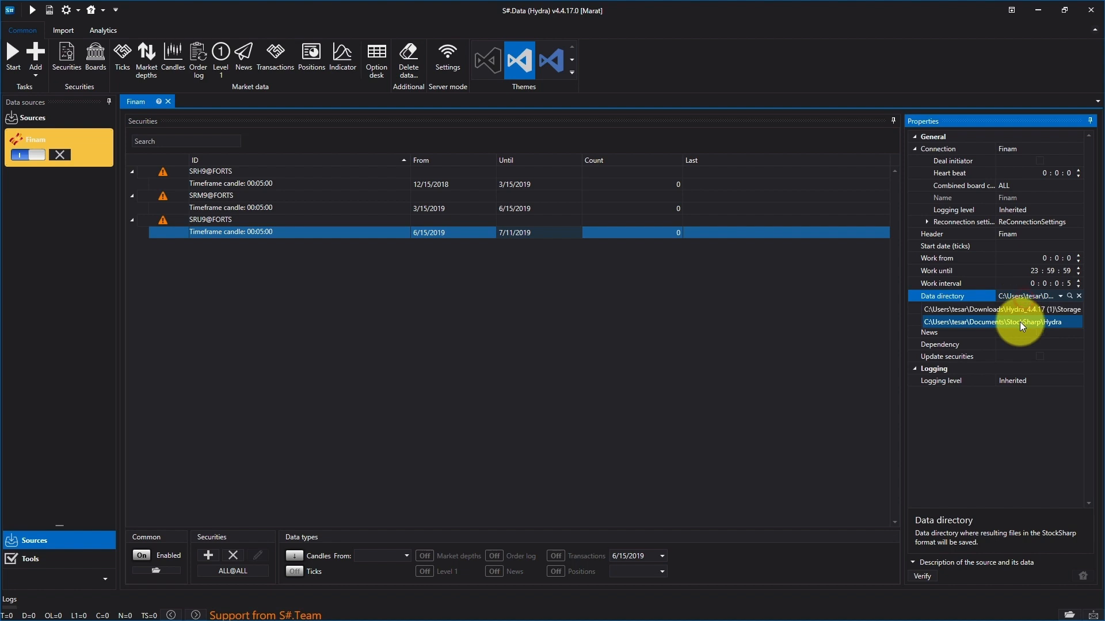
click(1019, 322)
click(11, 58)
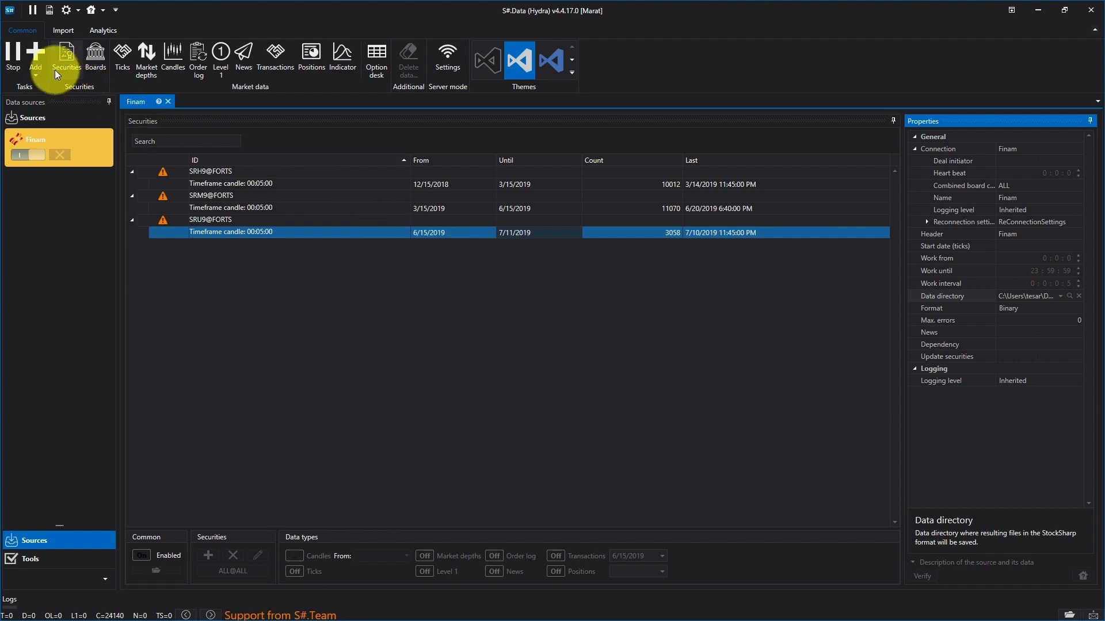
click(12, 55)
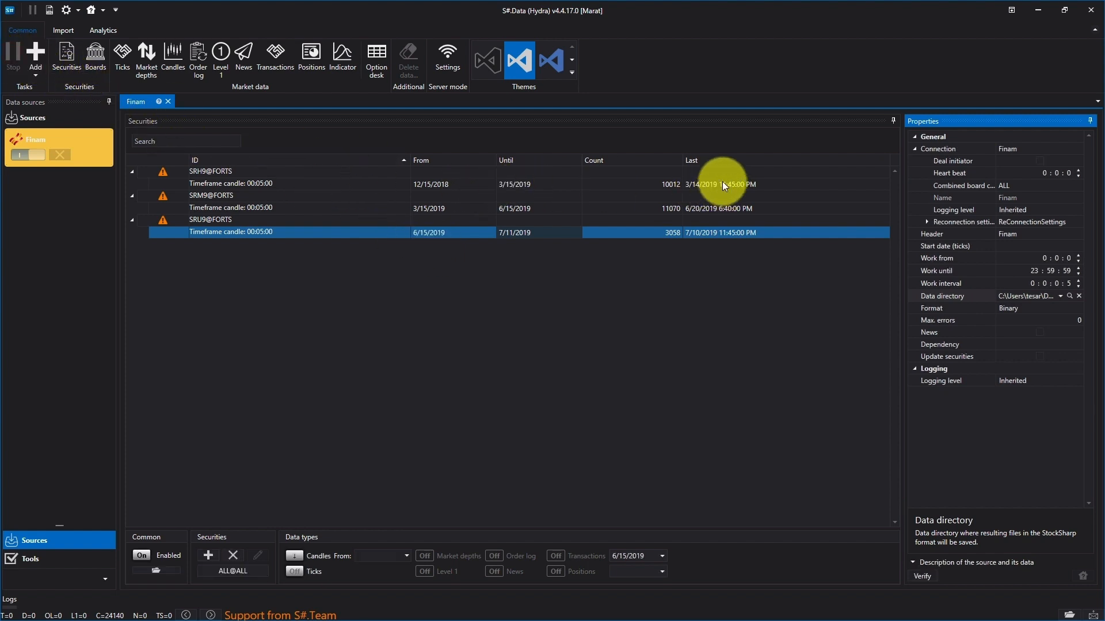
Step: Review the server mode settings and accept them
click(449, 58)
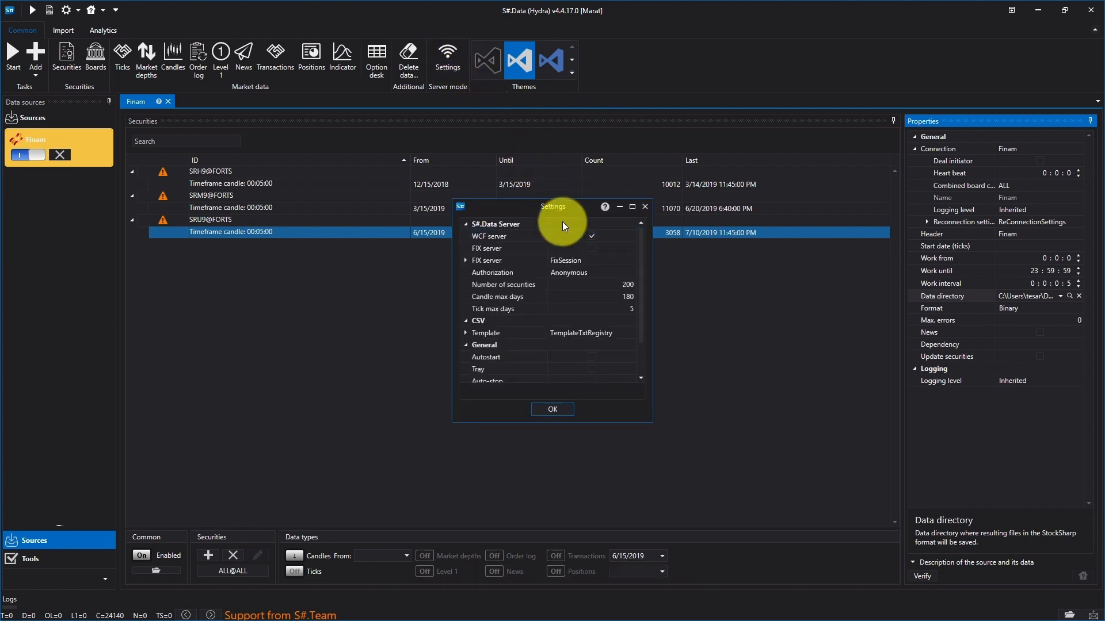
click(551, 409)
click(688, 350)
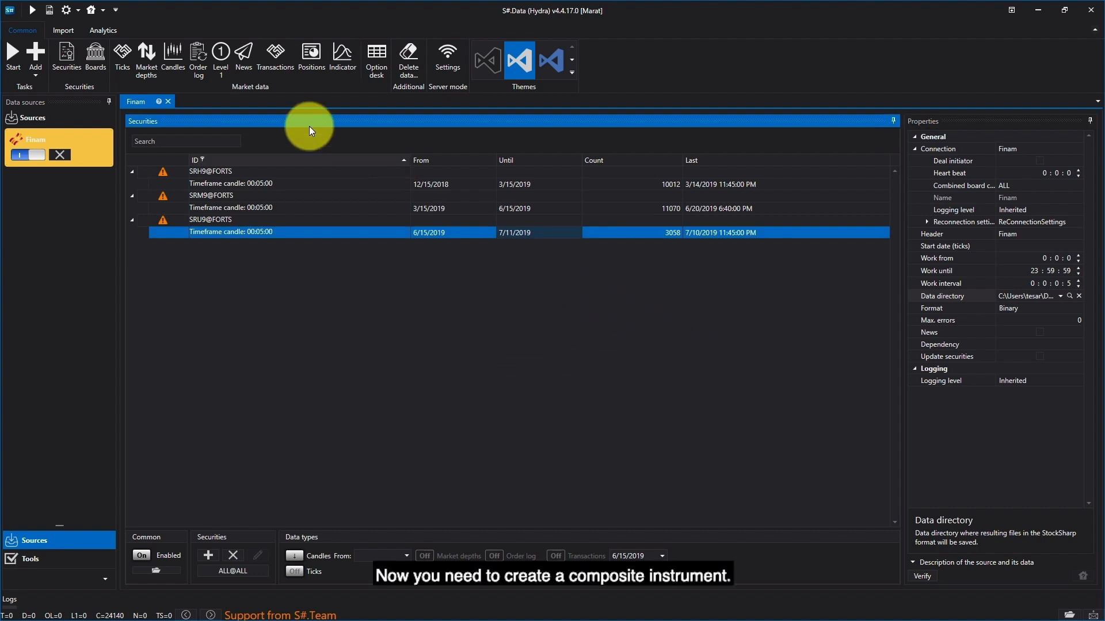
Step: Create a new continuous security in the list of all securities with the ID SBER_CF@FORTS
click(61, 62)
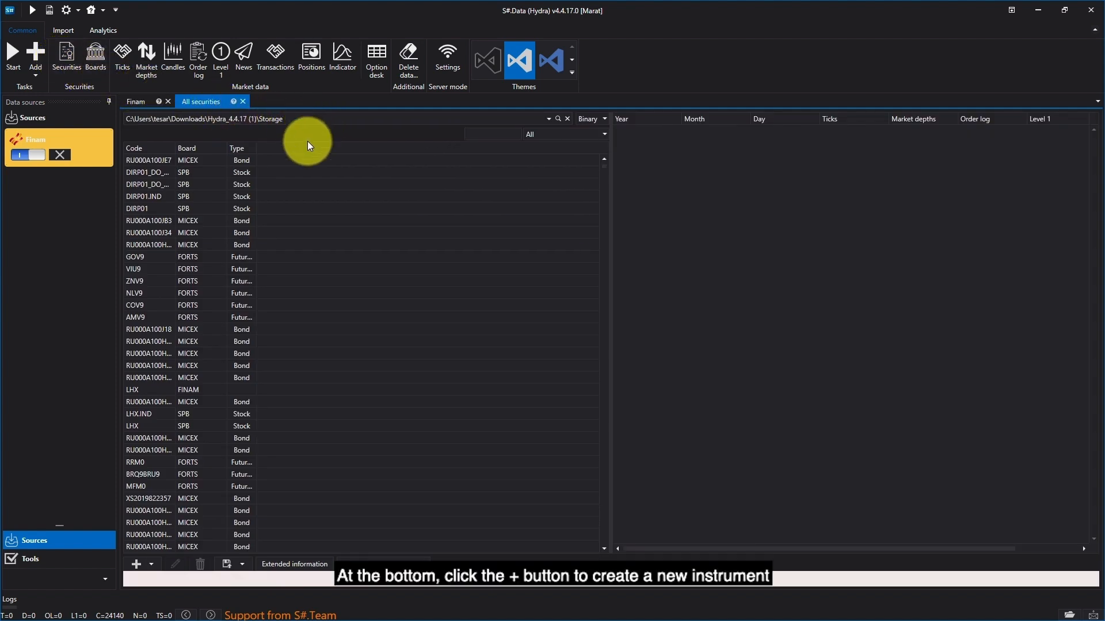
click(137, 565)
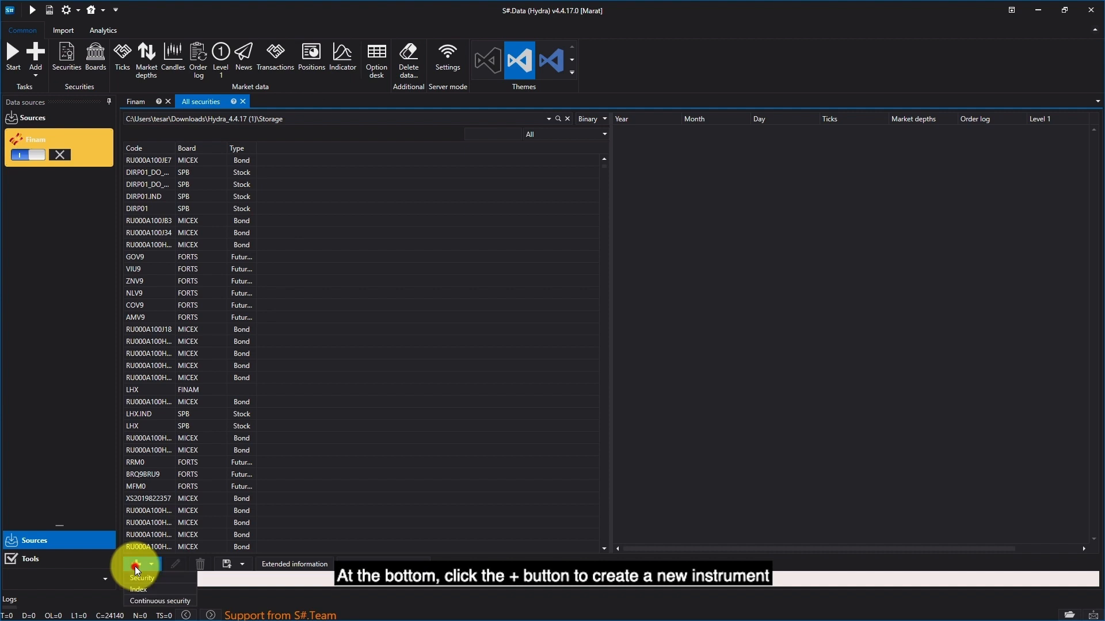
click(158, 602)
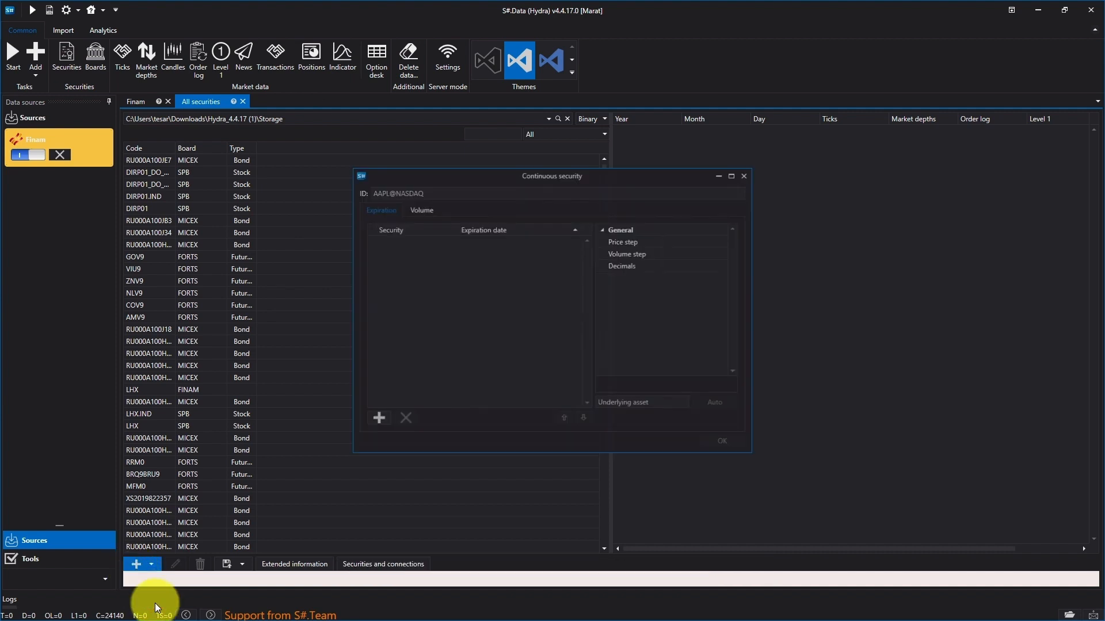
click(435, 191)
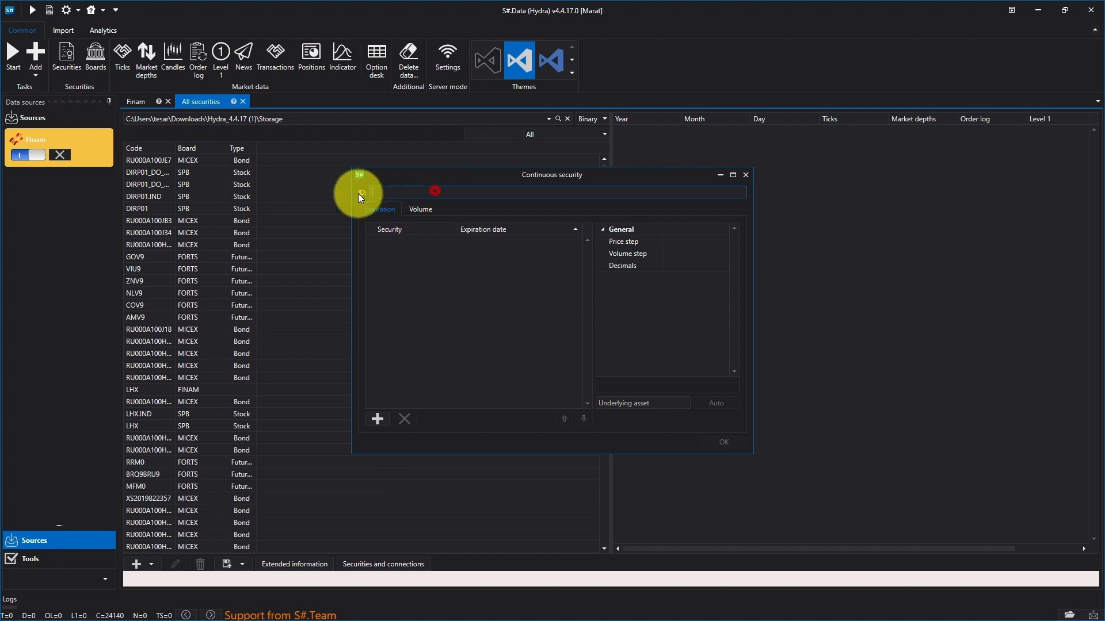
text(SBER_C)
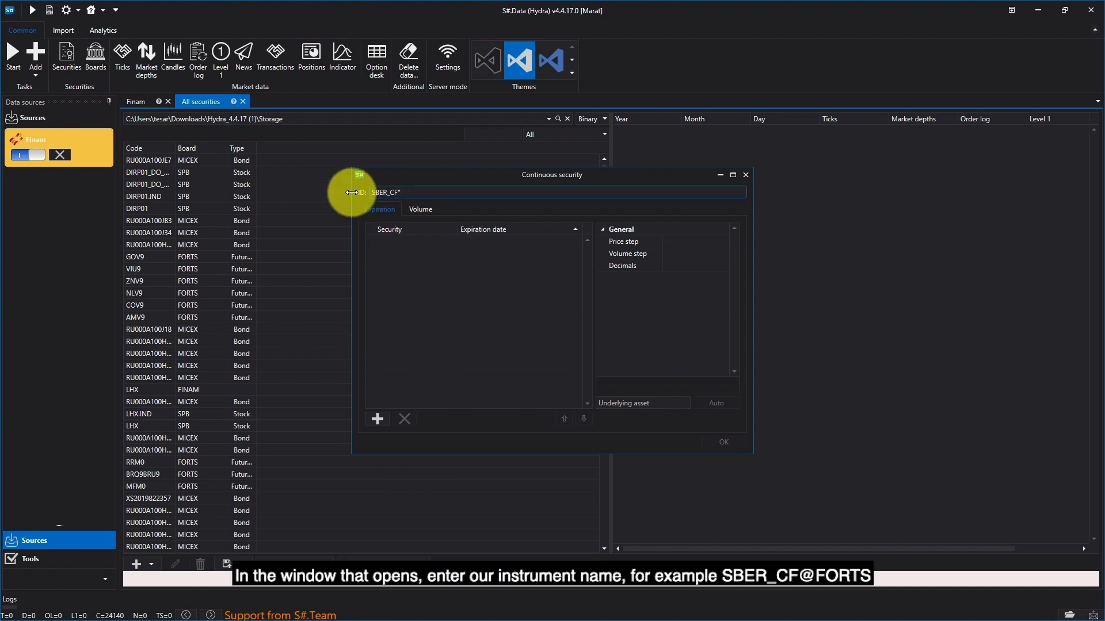
text(F@FORTS)
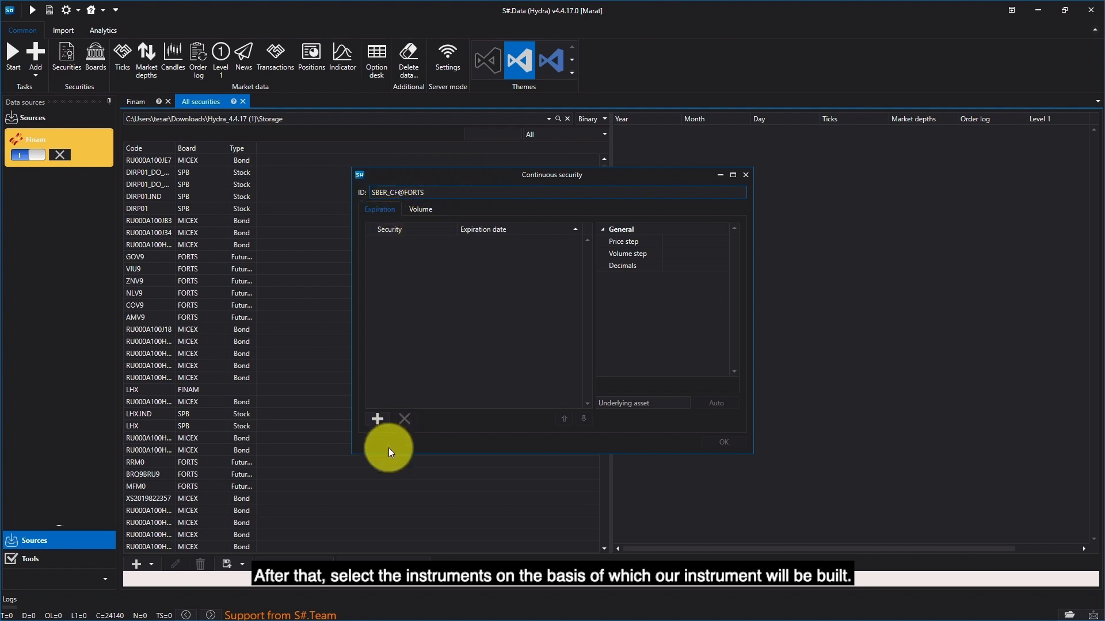
Step: Add the SRH9@FORTS future as the first component of the continuous security
click(375, 418)
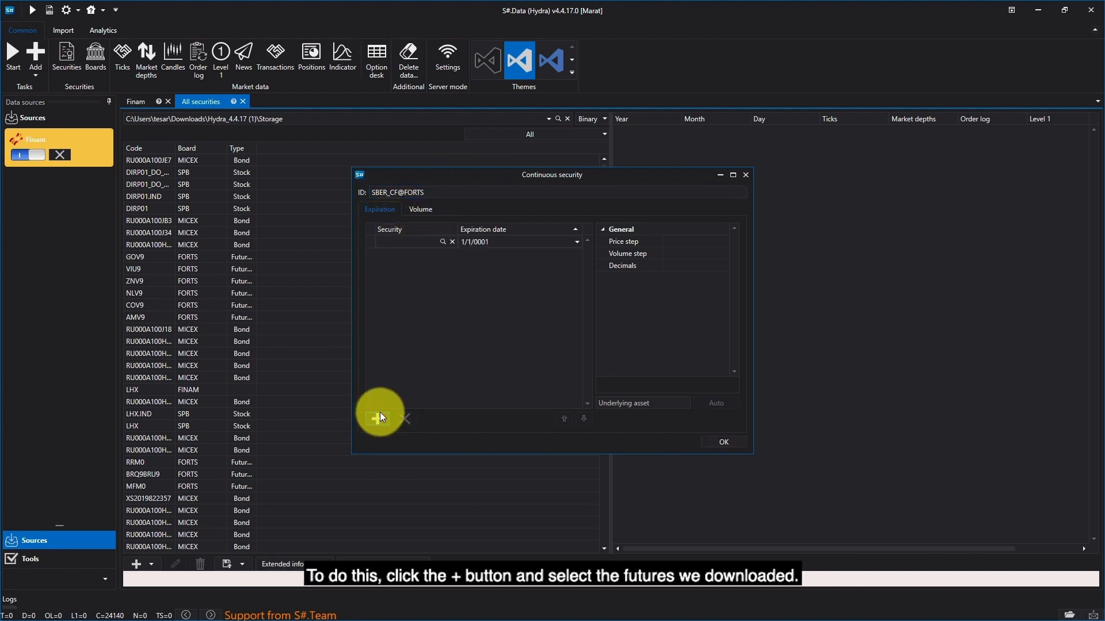
click(442, 242)
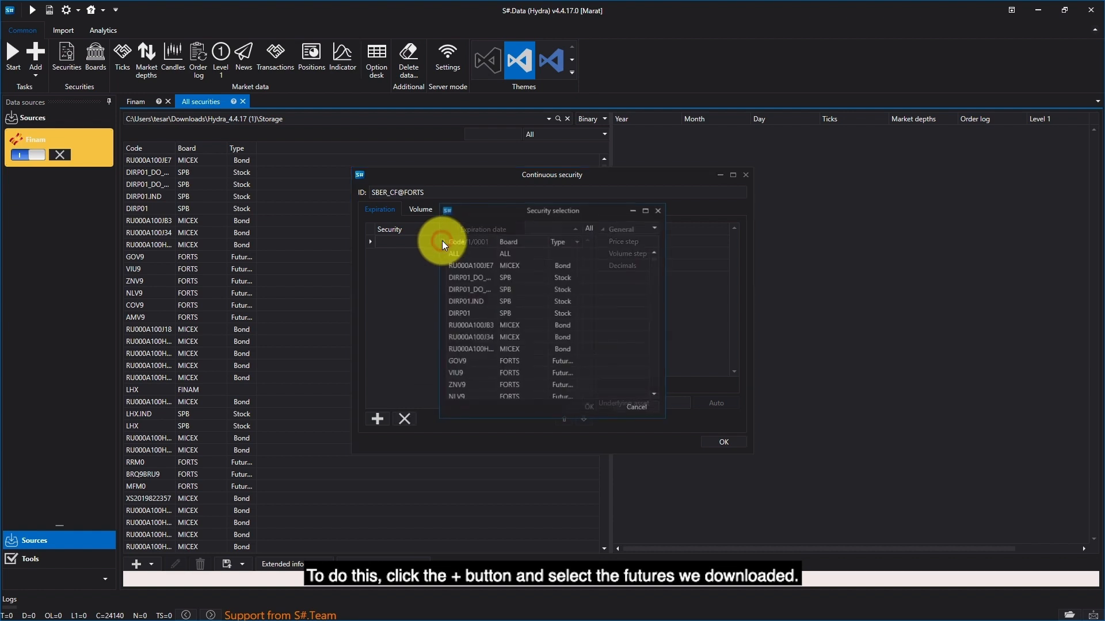
click(550, 225)
text(sd)
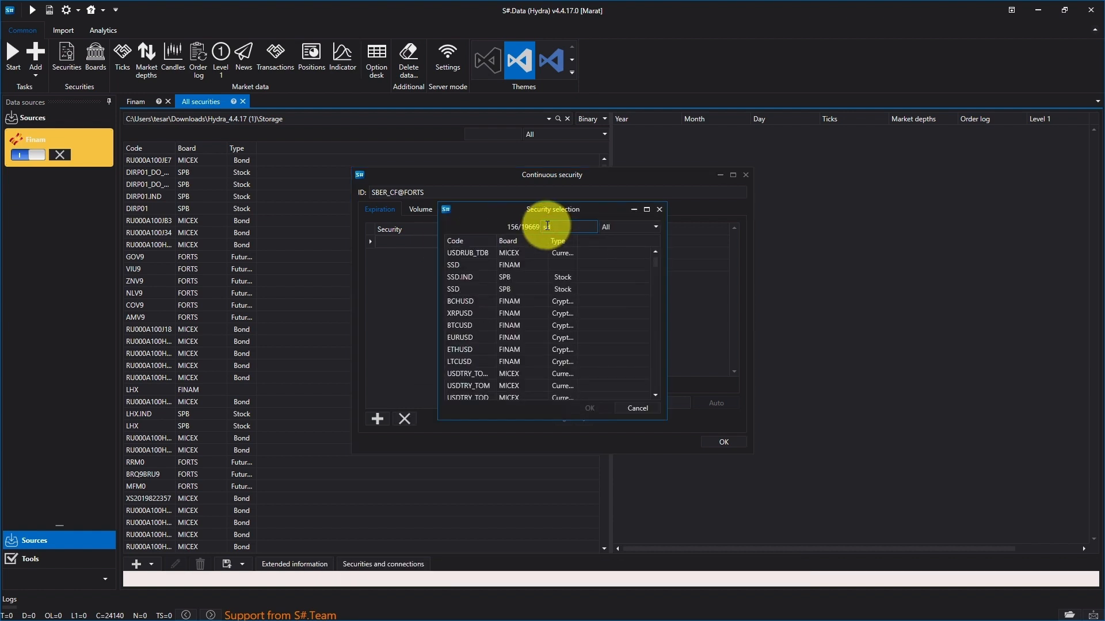
key(BackSpace)
text(rh9)
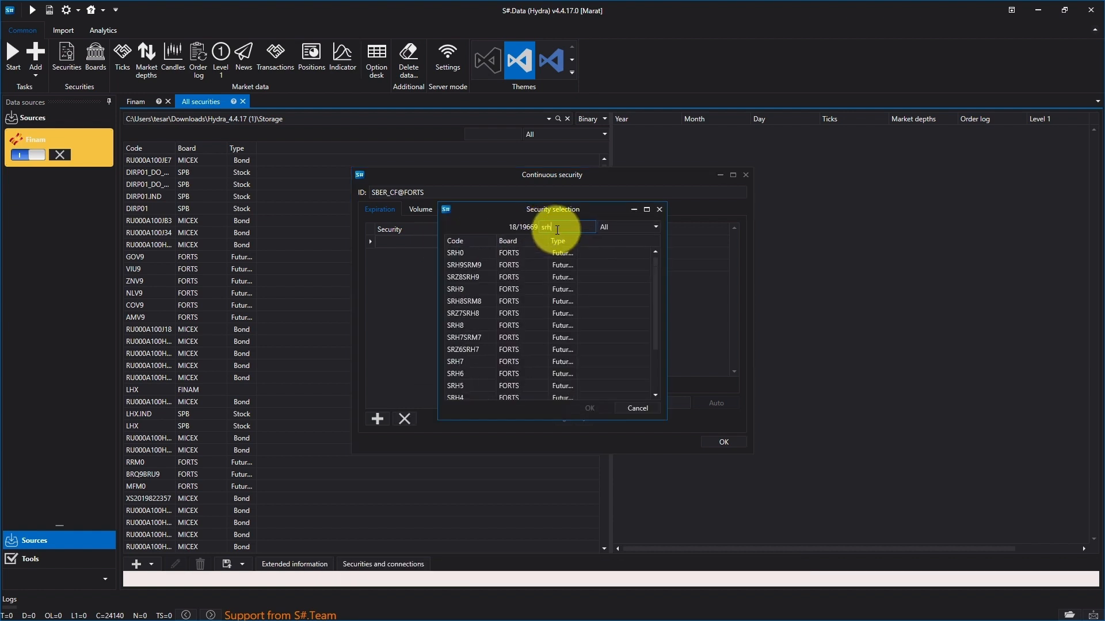
double_click(463, 280)
Step: Set the expiration date of SRH9@FORTS to 3/15/2019
click(467, 241)
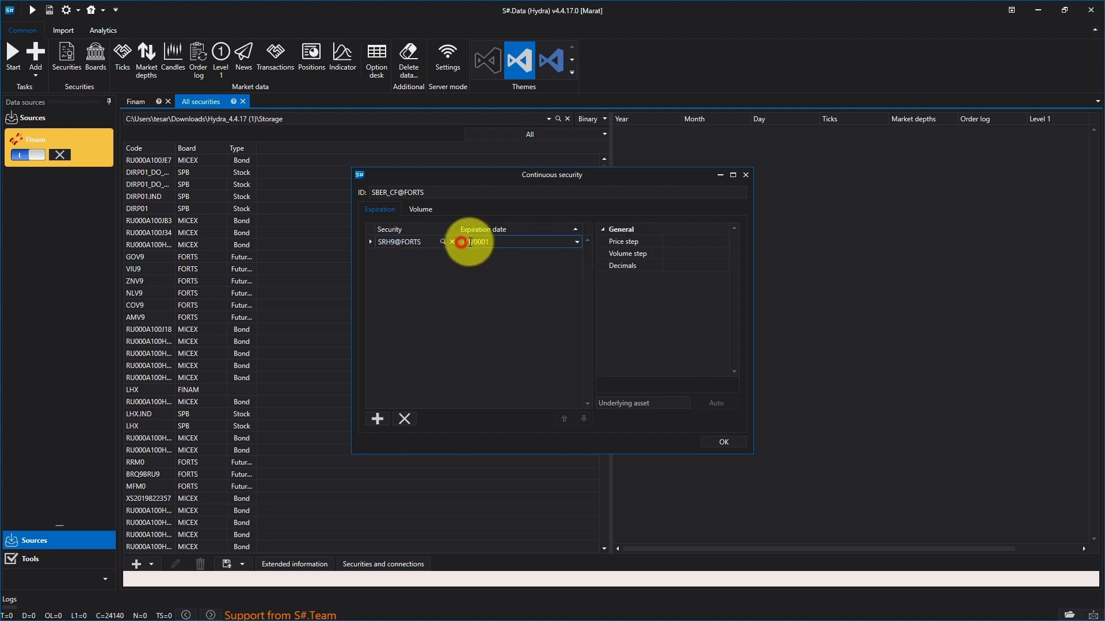
text(12)
click(474, 243)
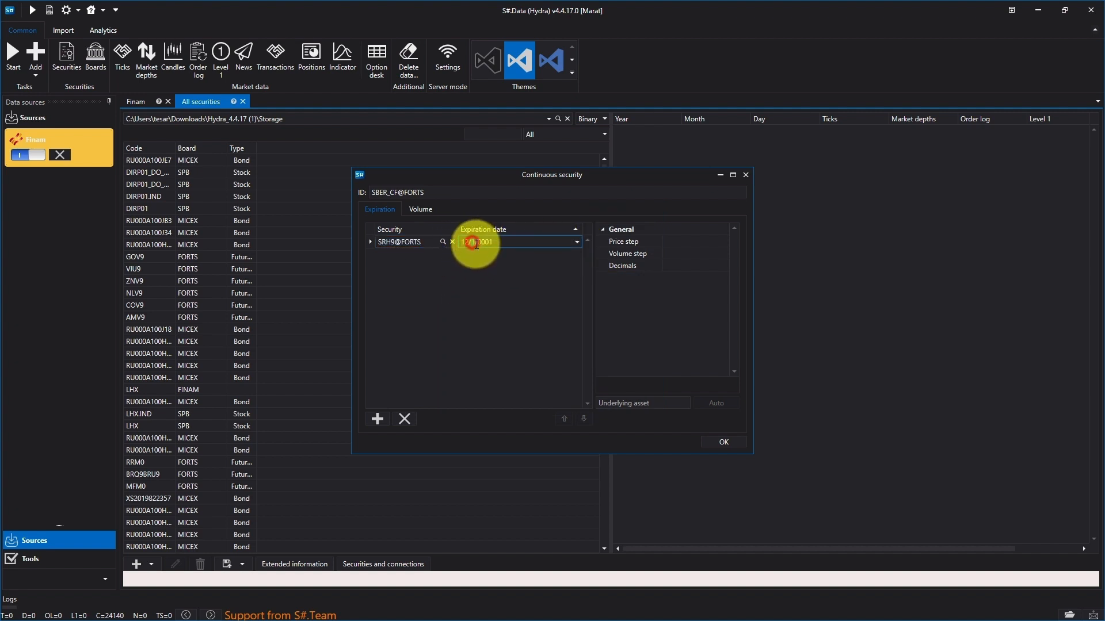
text(15)
click(497, 243)
click(468, 242)
text(1)
click(550, 245)
click(462, 244)
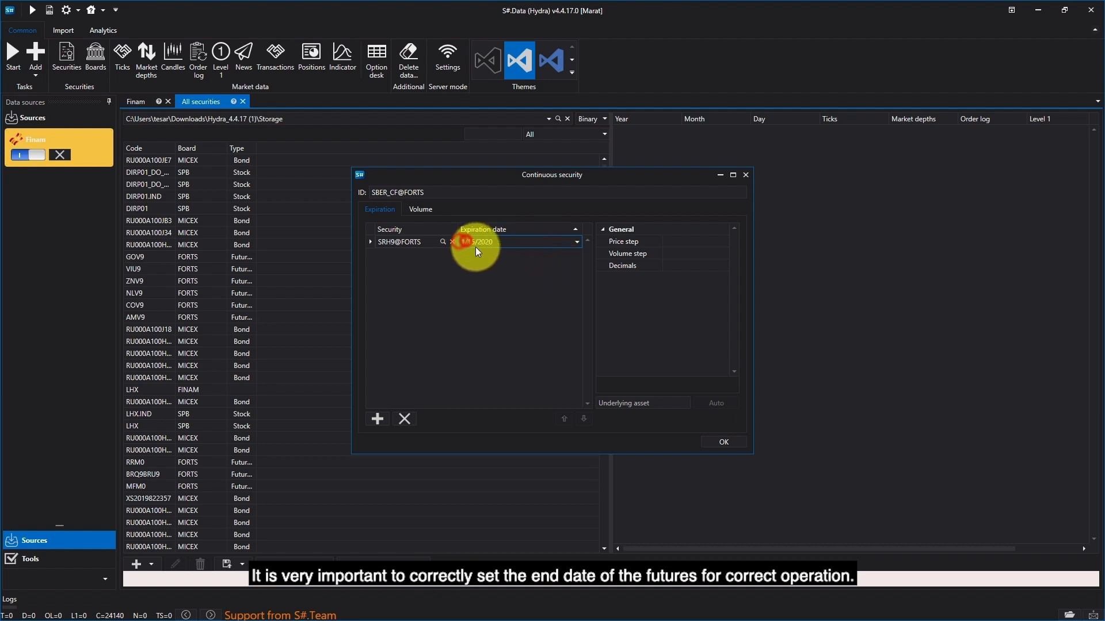
text(3)
click(498, 244)
text(2019)
click(515, 291)
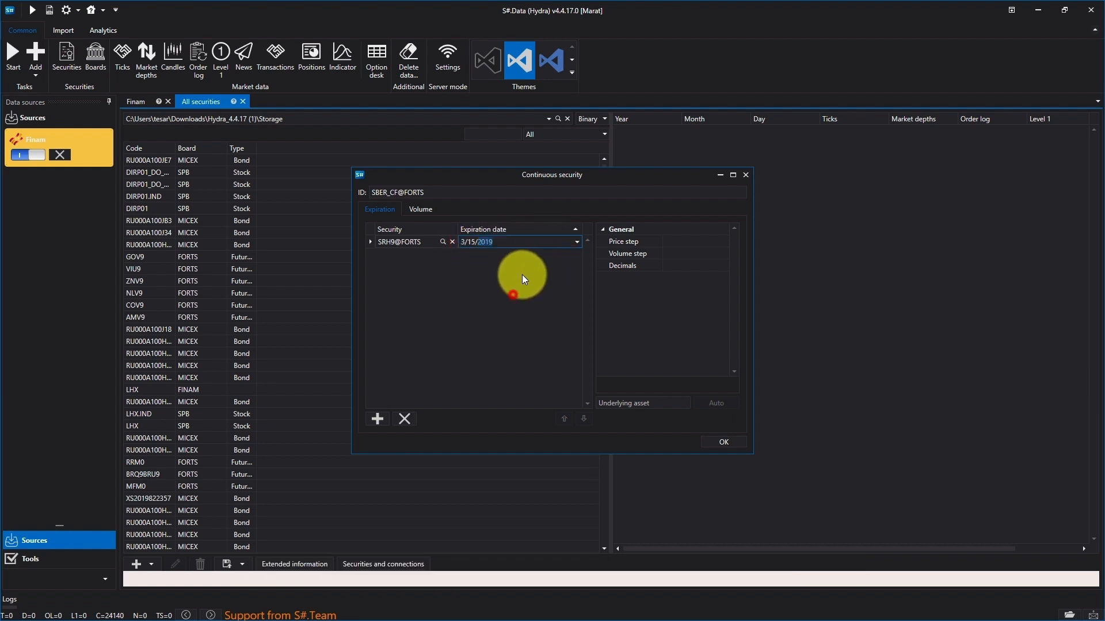
Step: Add the SRM9@FORTS future as another component of the continuous security
click(378, 419)
click(443, 241)
click(541, 228)
text(srm9)
click(475, 277)
double_click(477, 277)
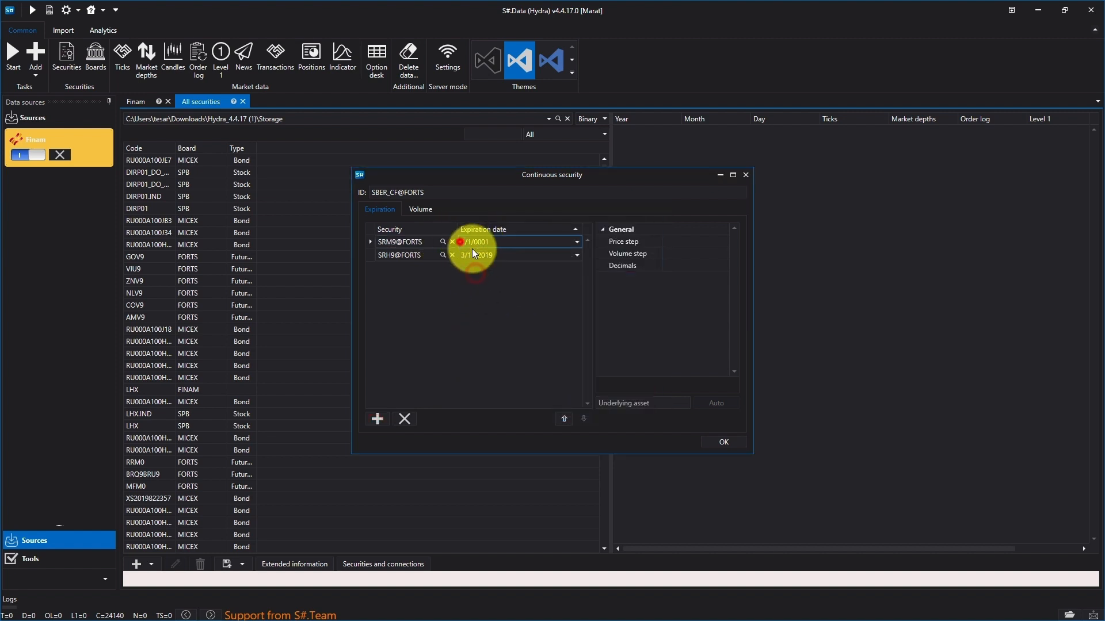
Step: Set the expiration date of SRM9@FORTS to 6/15/2019
text(6)
click(469, 242)
text(15)
click(507, 242)
text(2019)
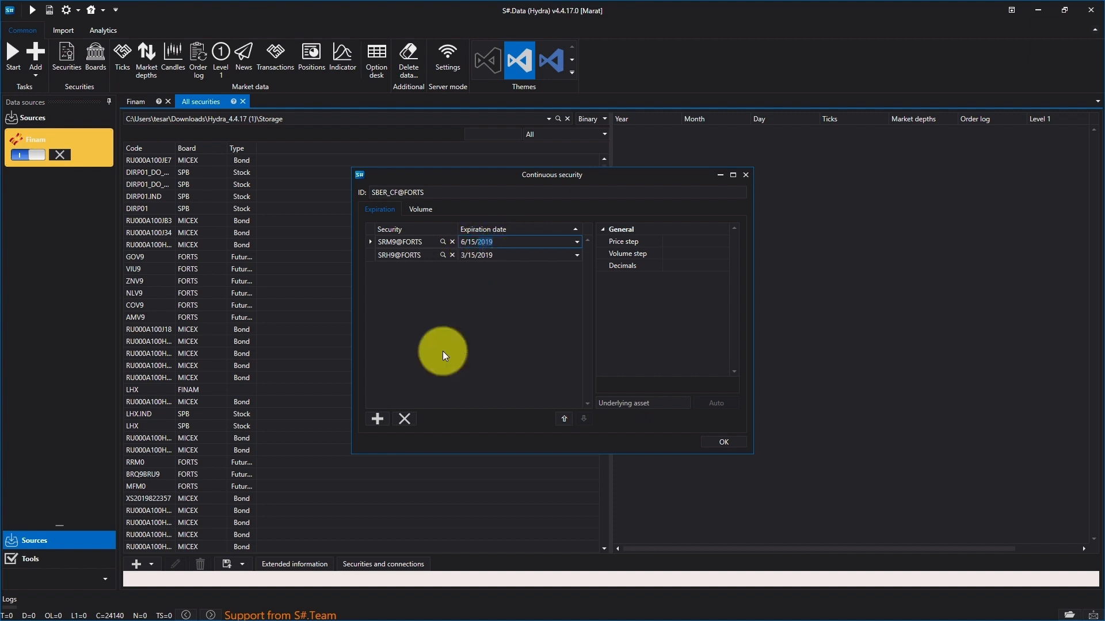
Step: Add the SRU9@FORTS future as the third component of the continuous security
click(378, 419)
click(443, 242)
click(537, 227)
text(sru)
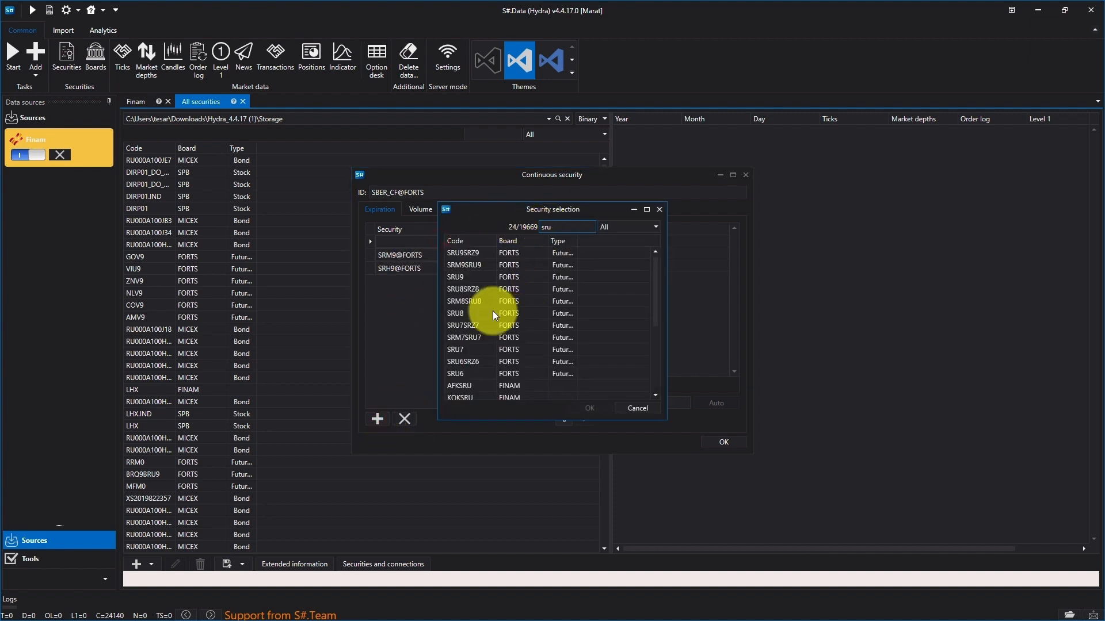
double_click(460, 278)
Step: Set the expiration date of SRU9@FORTS to 9/15/2019 and save the continuous security
click(462, 242)
text(9)
click(471, 242)
text(15/2019)
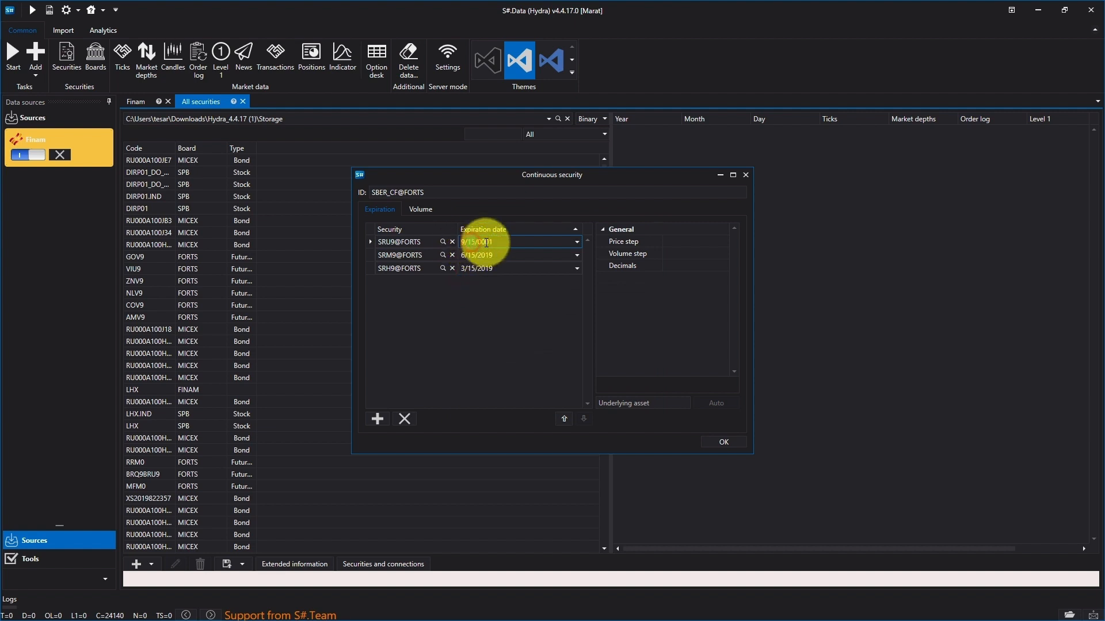
click(489, 242)
text(2019)
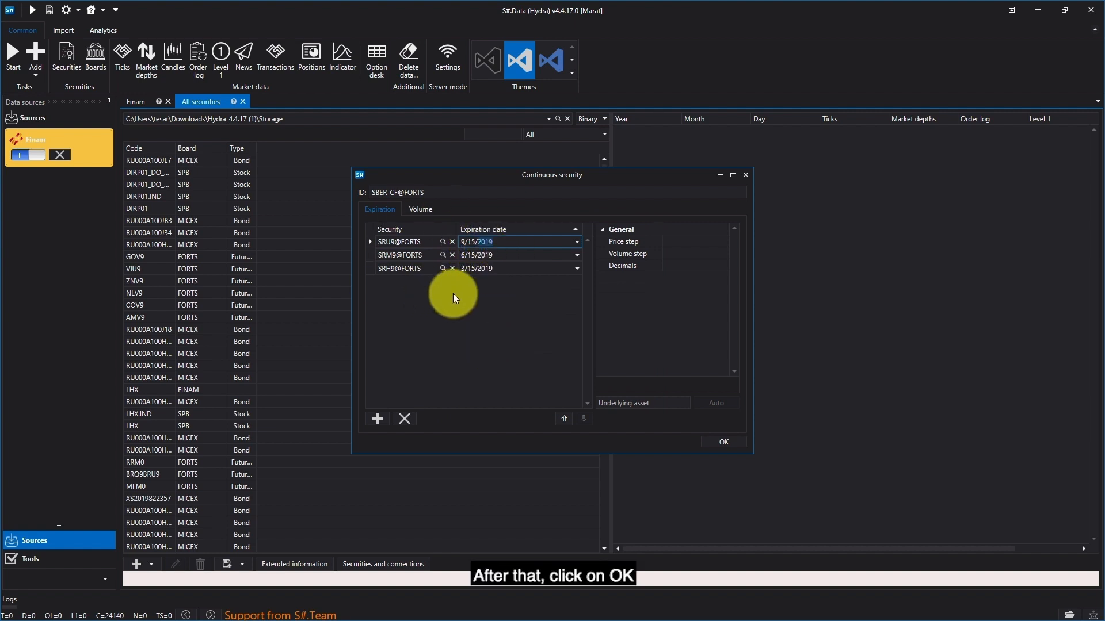
click(731, 438)
click(515, 293)
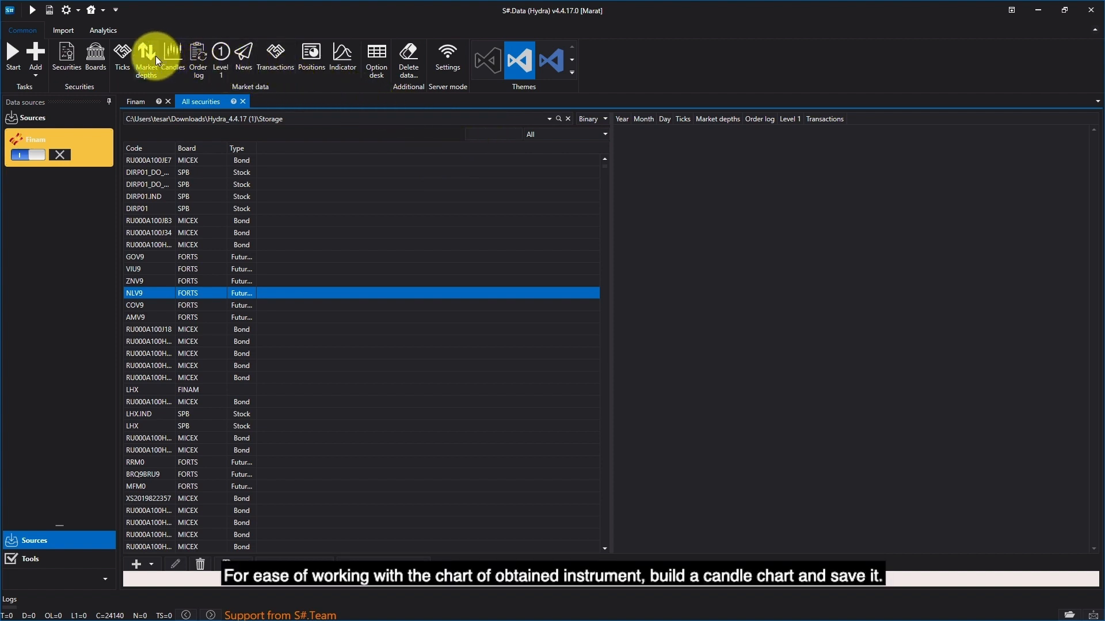
Step: Open a candles view and set its candle type to a 00:05:00 timeframe
click(173, 57)
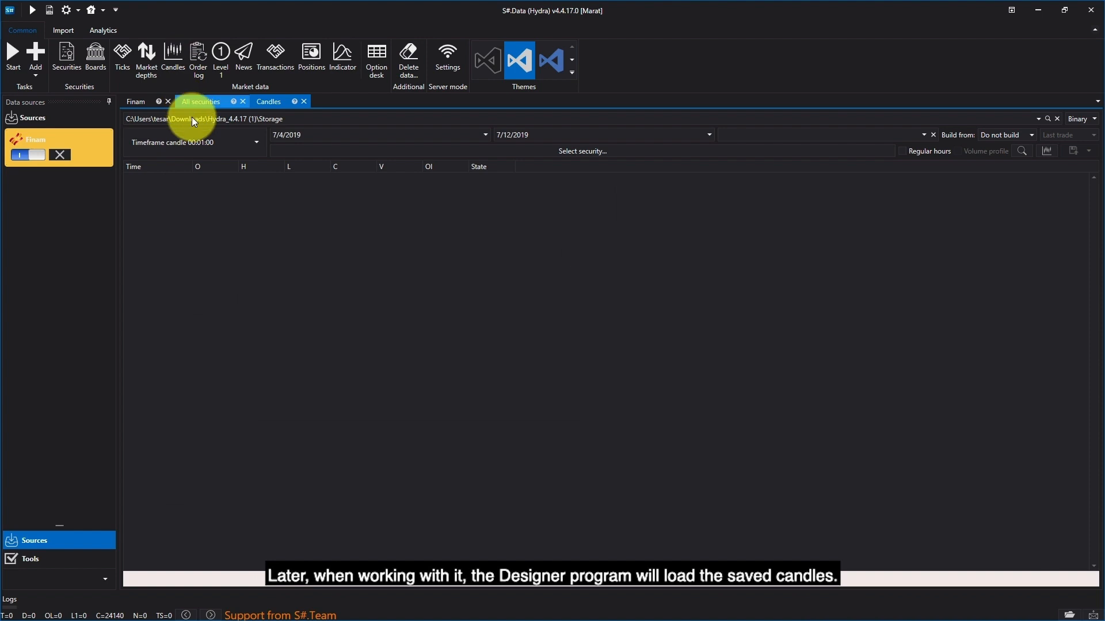
click(262, 141)
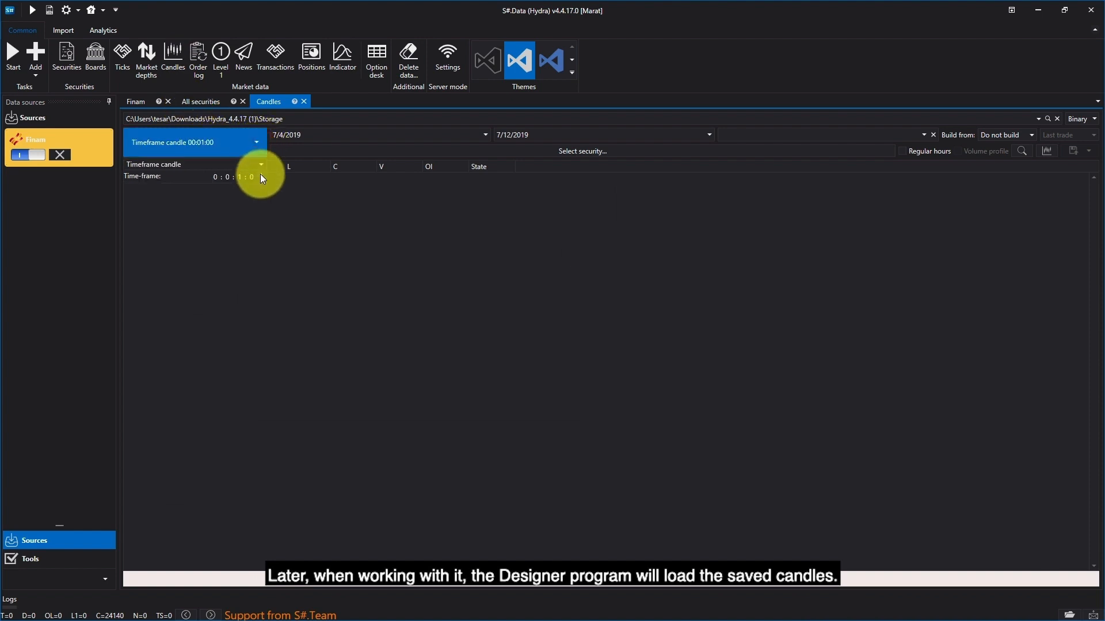
click(260, 175)
click(269, 222)
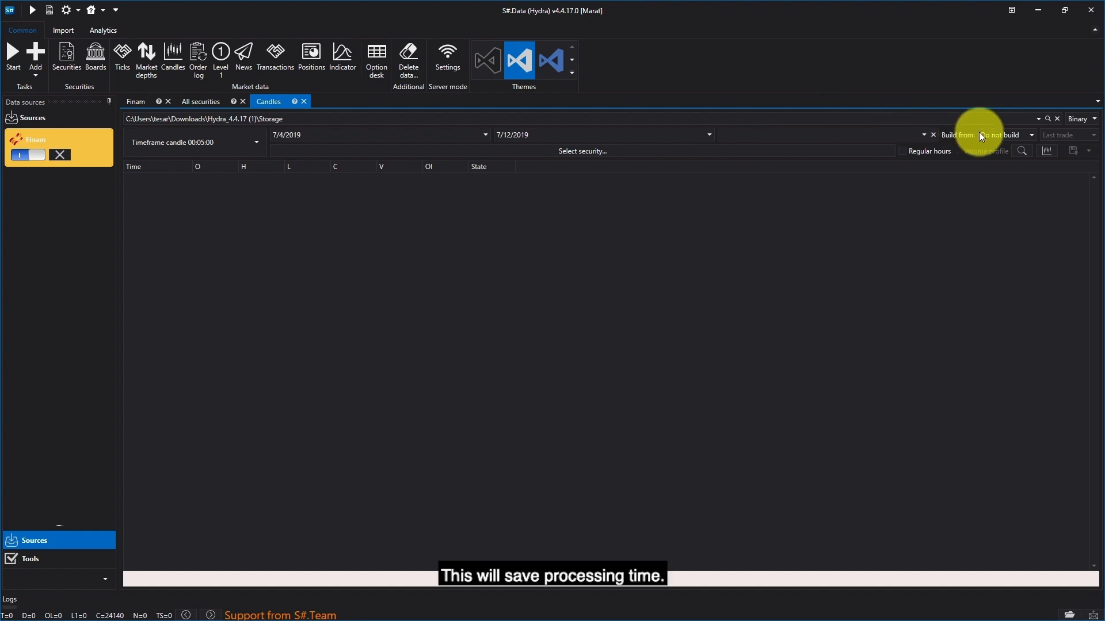
Step: Switch the candles storage to the Documents\StockSharp\Hydra folder and synchronize the data with its directories
click(1047, 118)
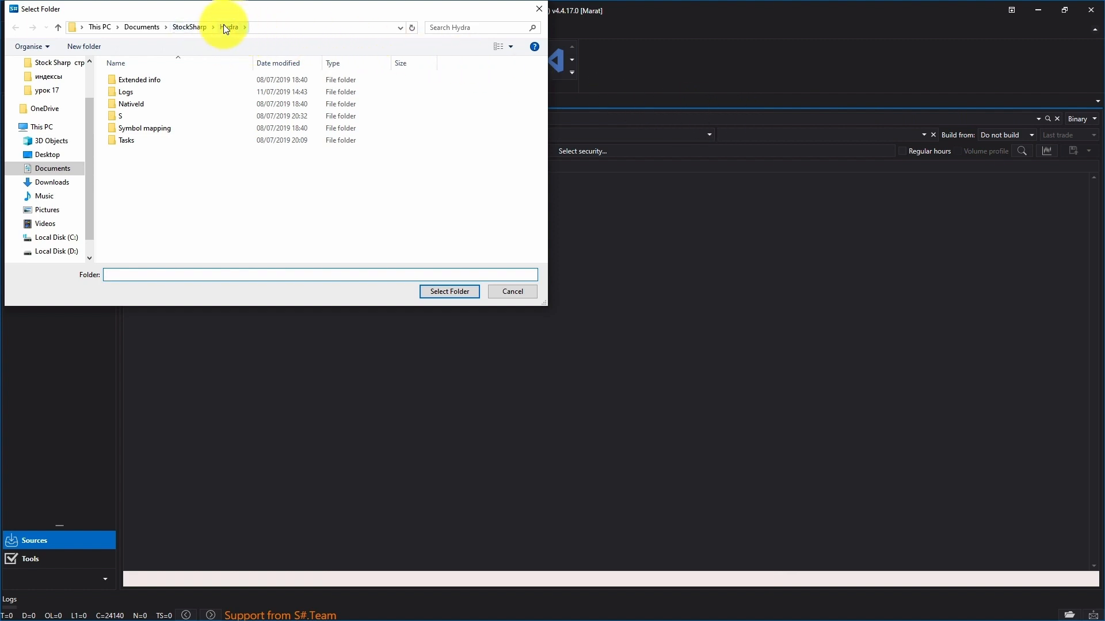
click(229, 28)
click(450, 292)
click(593, 338)
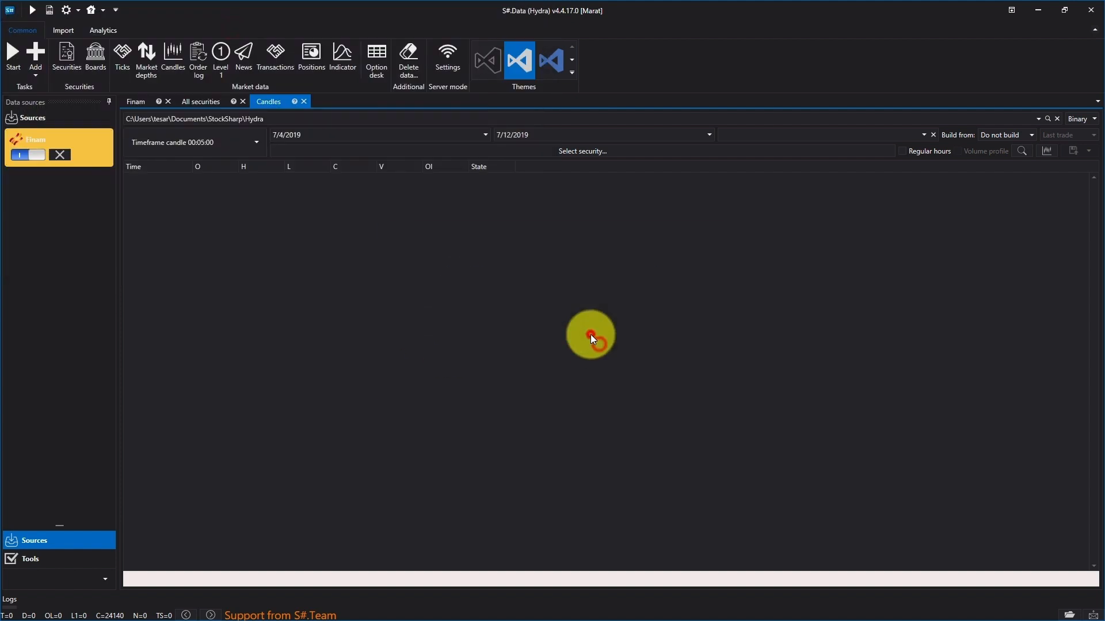
click(417, 385)
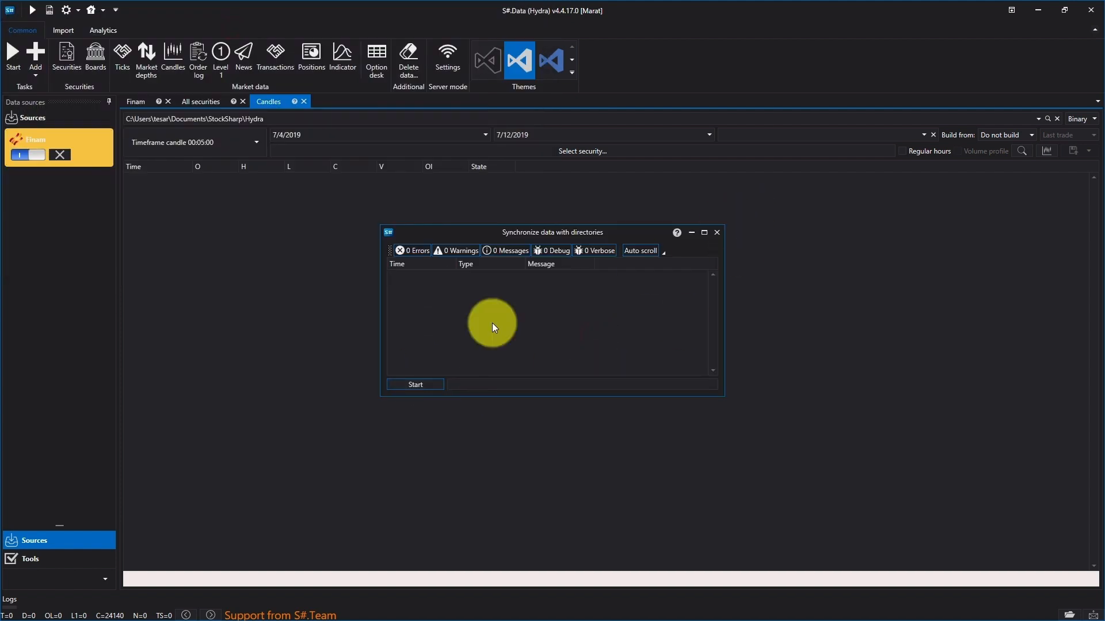
click(717, 233)
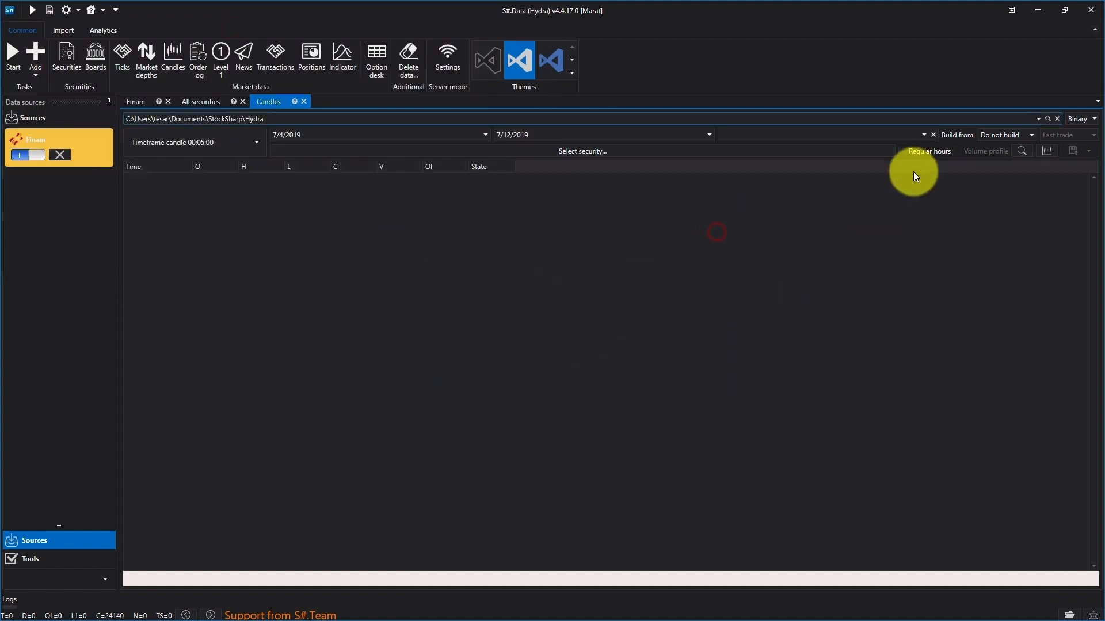
Step: Set the candle period to run from 1/1/2019 until 7/11/2019
click(275, 135)
text(1)
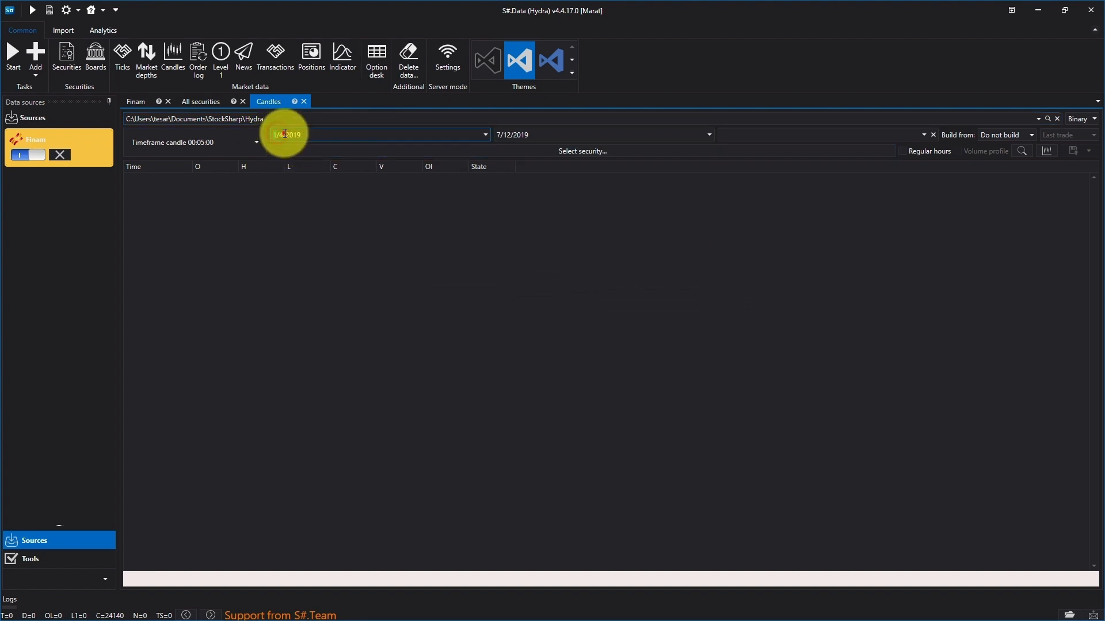
click(283, 134)
text(1)
click(504, 135)
text(11)
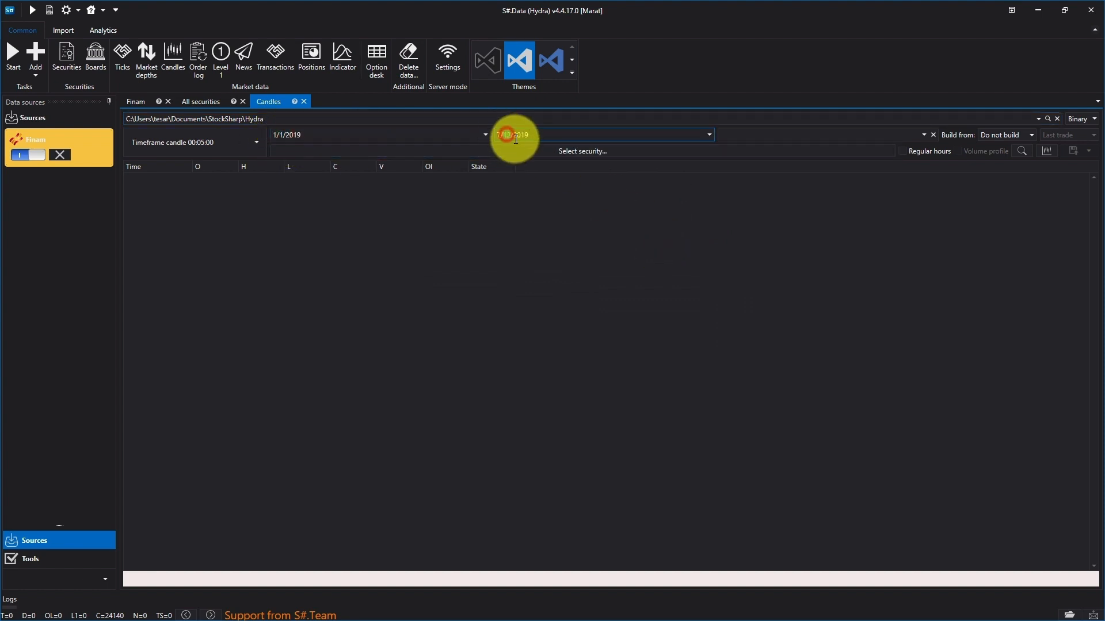
Step: Set the candles view's time zone to (UTC+03:00) Moscow, St Petersburg
click(924, 135)
scroll(907, 207, down, 15)
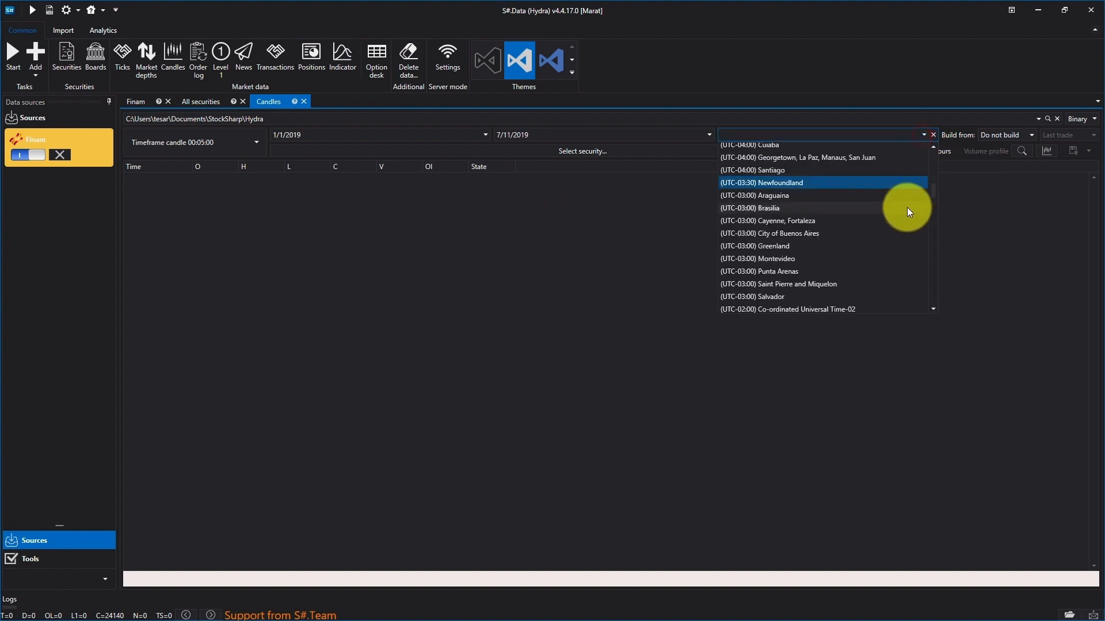
click(797, 300)
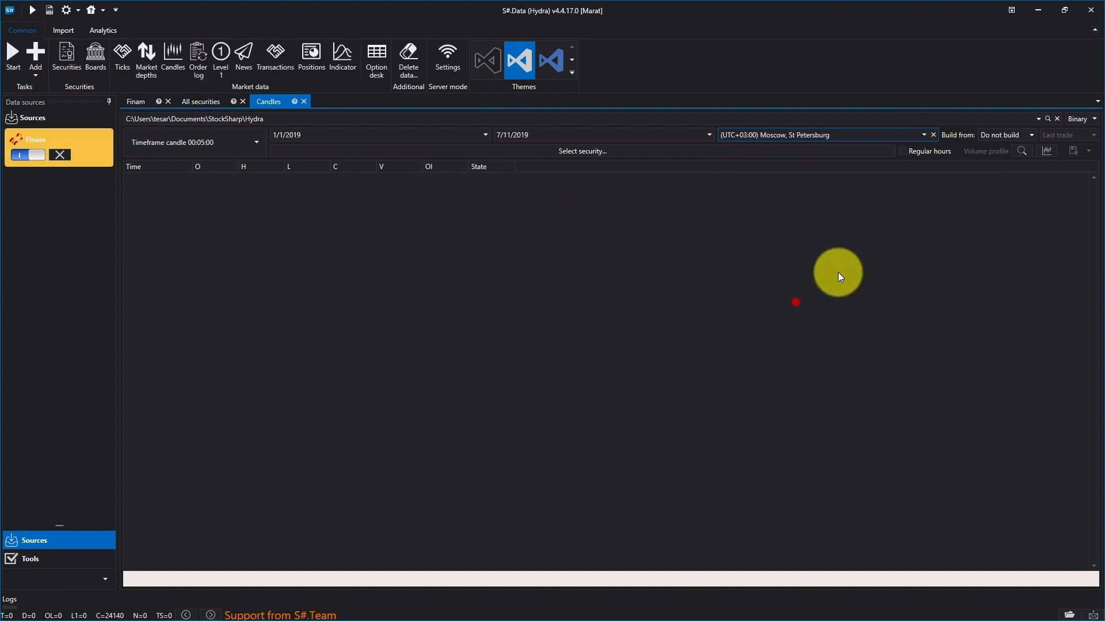
Step: Search the securities for sber_ and choose SBER_CF@FORTS as the security for the candles view
click(731, 150)
click(444, 222)
text(sber_)
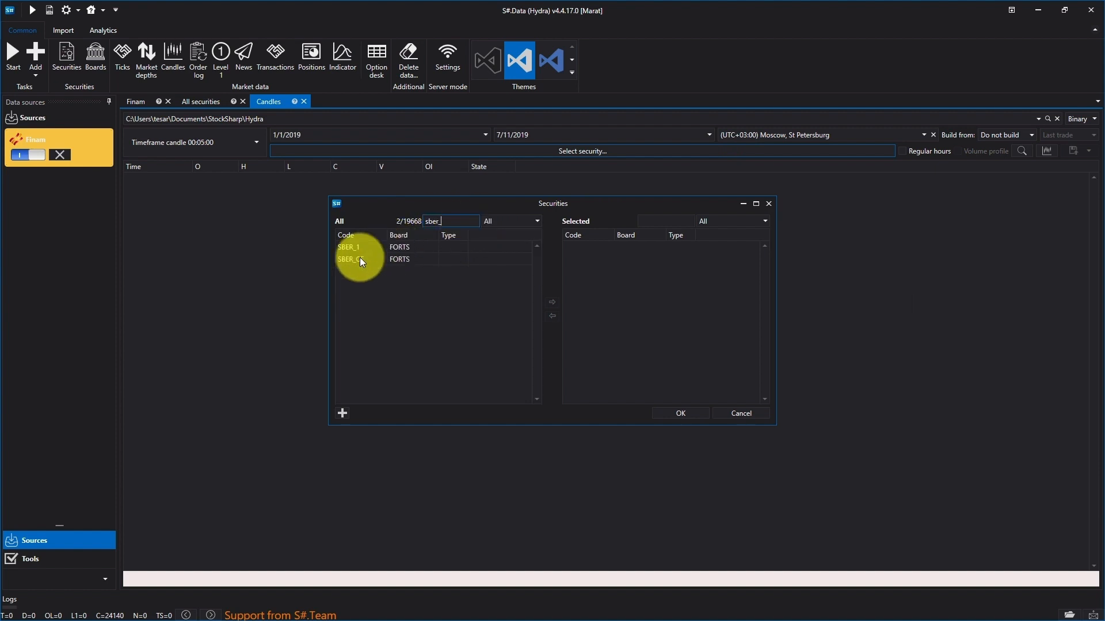
double_click(360, 257)
click(681, 413)
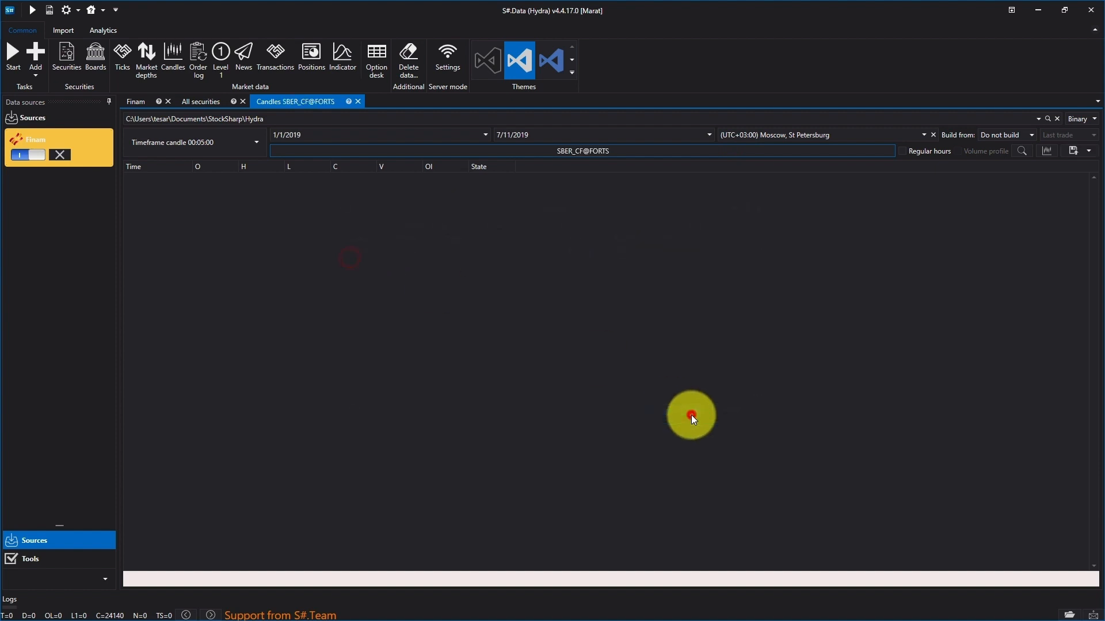
Step: Build the SBER_CF@FORTS candles from the composite source option and preview them on a chart
click(1013, 135)
click(1028, 223)
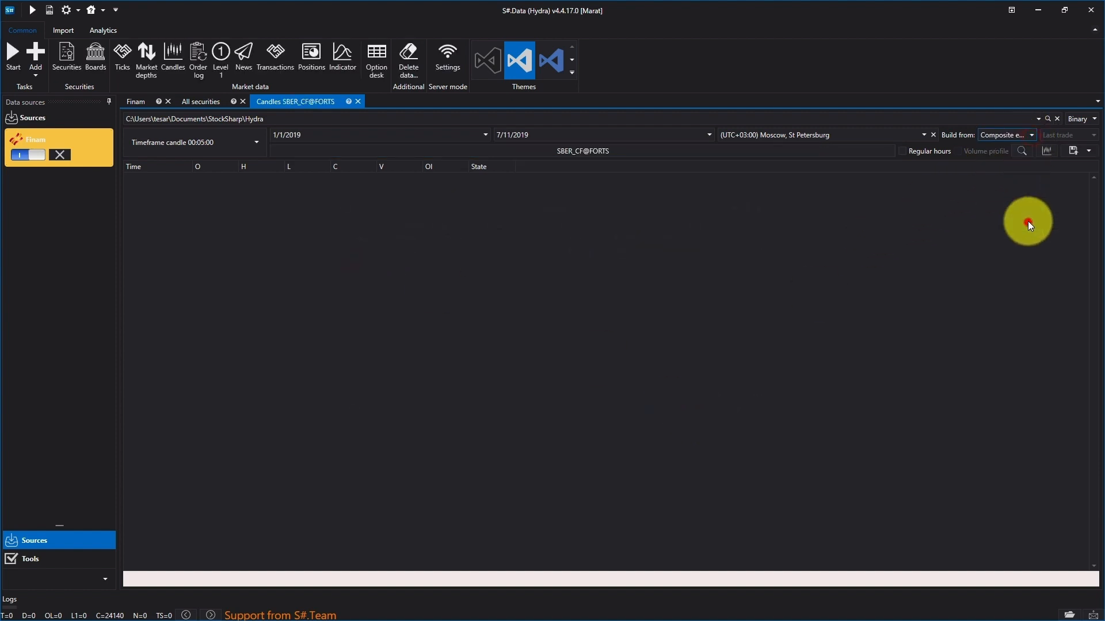
click(1027, 150)
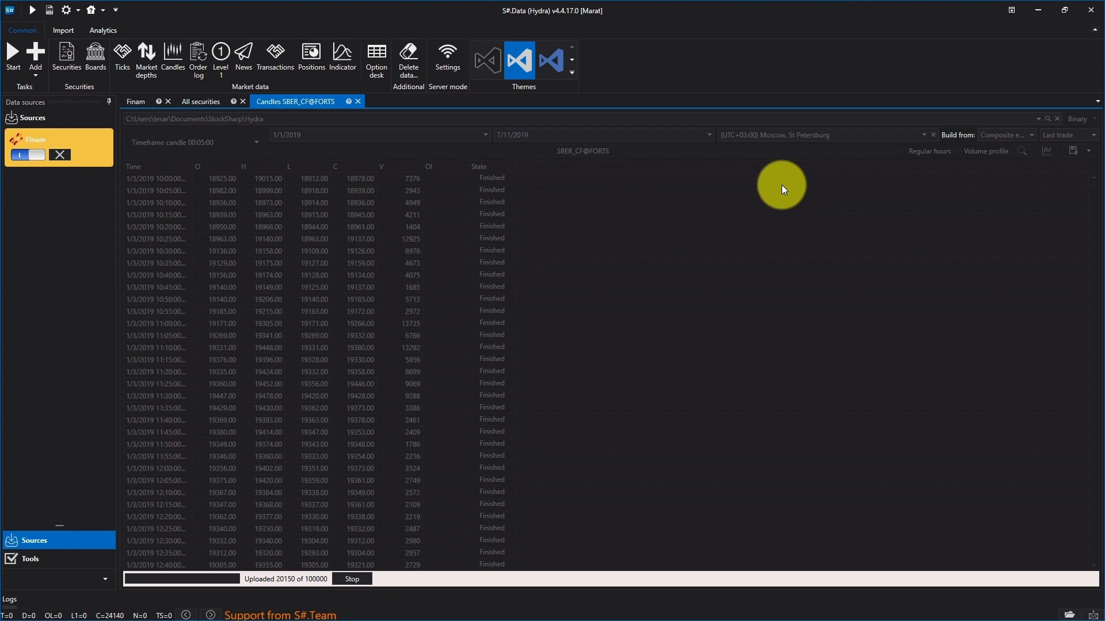
click(1046, 152)
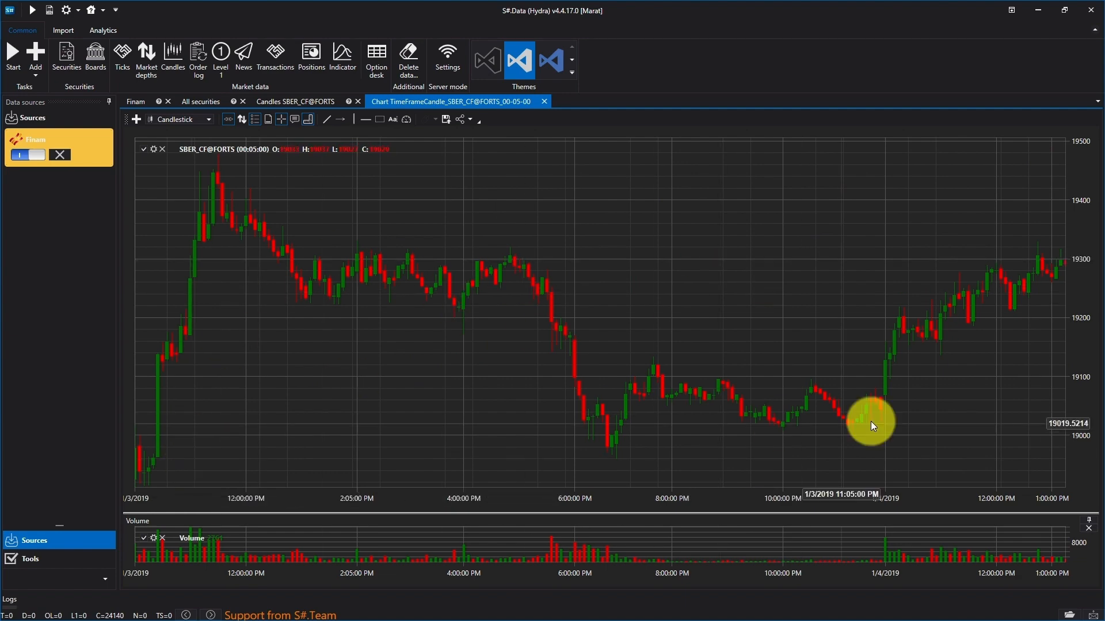
click(544, 101)
Step: Save the built candles in Binary format to the Documents\StockSharp\Hydra folder
click(1089, 151)
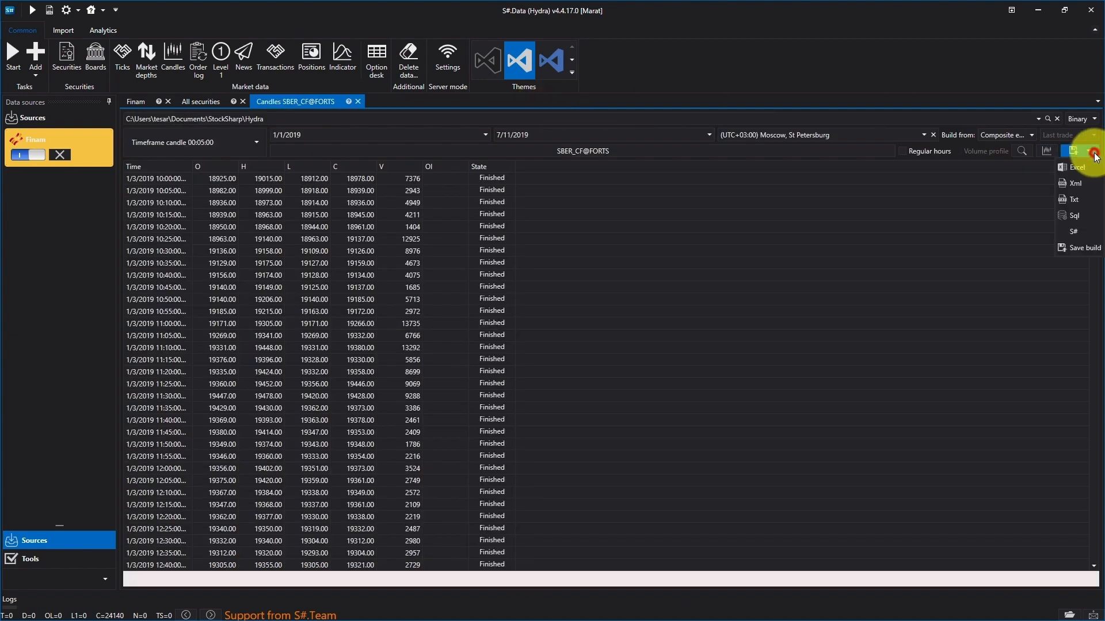
click(1082, 253)
click(575, 299)
click(698, 299)
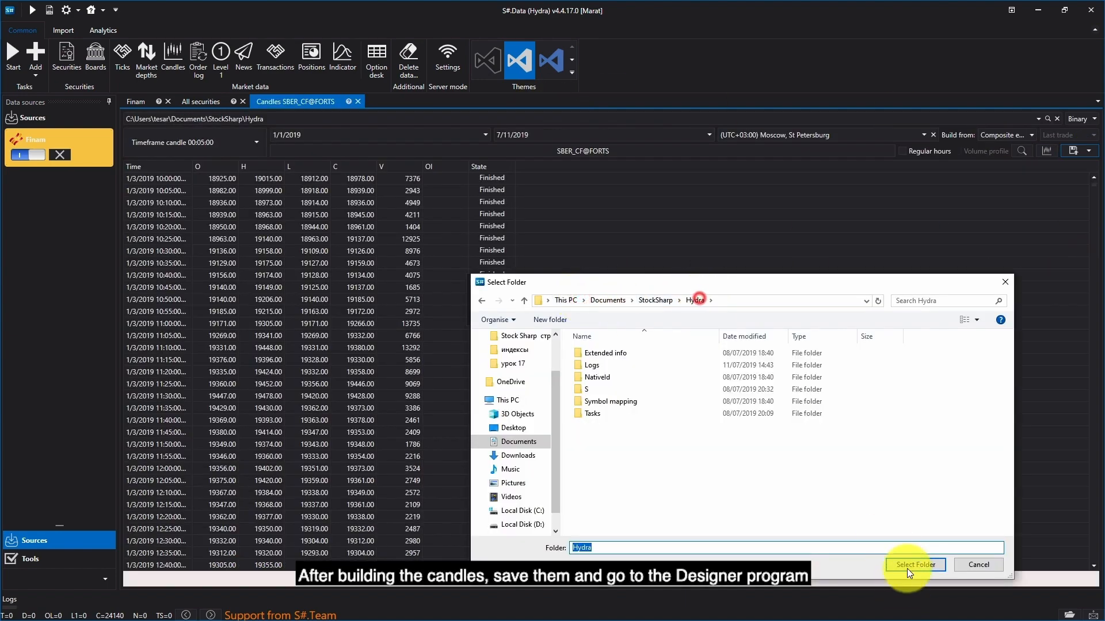
click(915, 565)
click(617, 338)
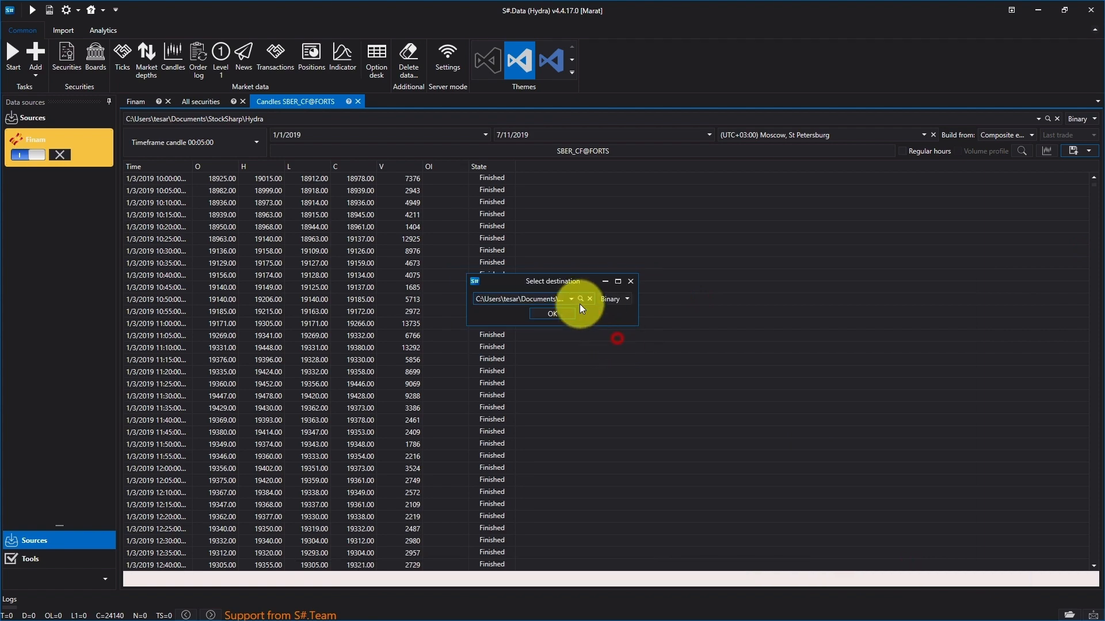
click(569, 315)
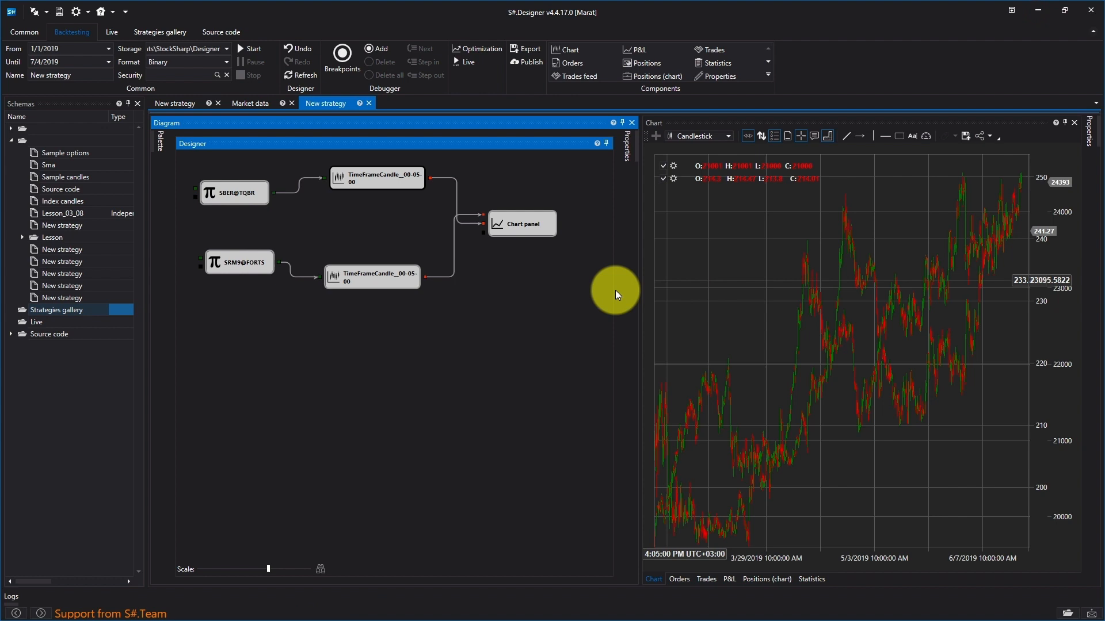
Step: In S#.Designer, replace the security of the SRM9@FORTS variable cube with SBER_CF@FORTS
right_click(240, 265)
click(292, 368)
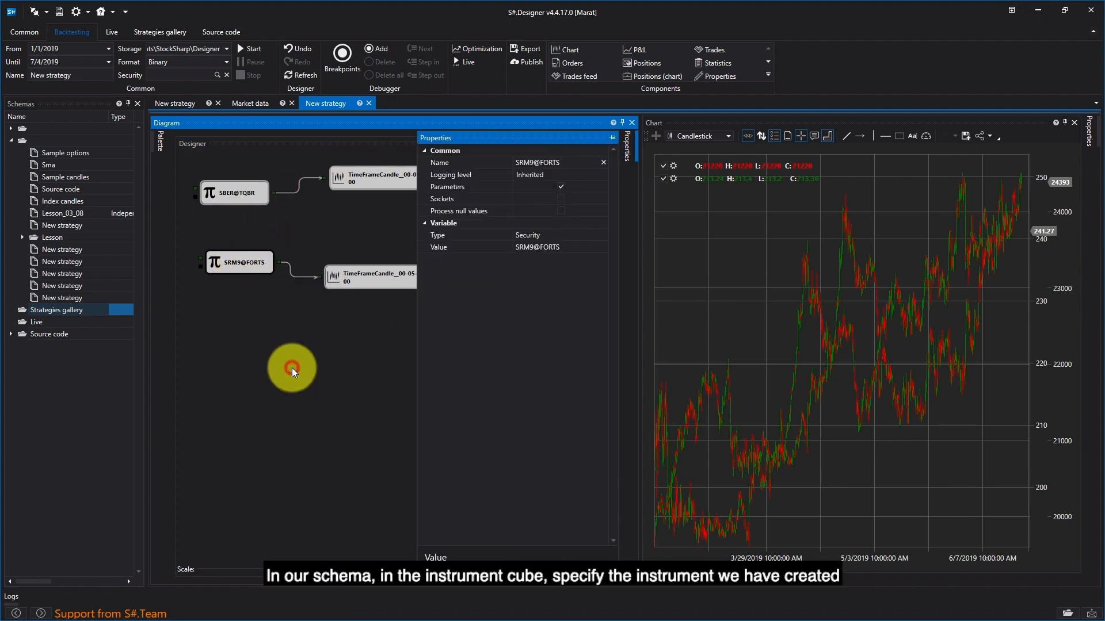
click(597, 248)
click(595, 248)
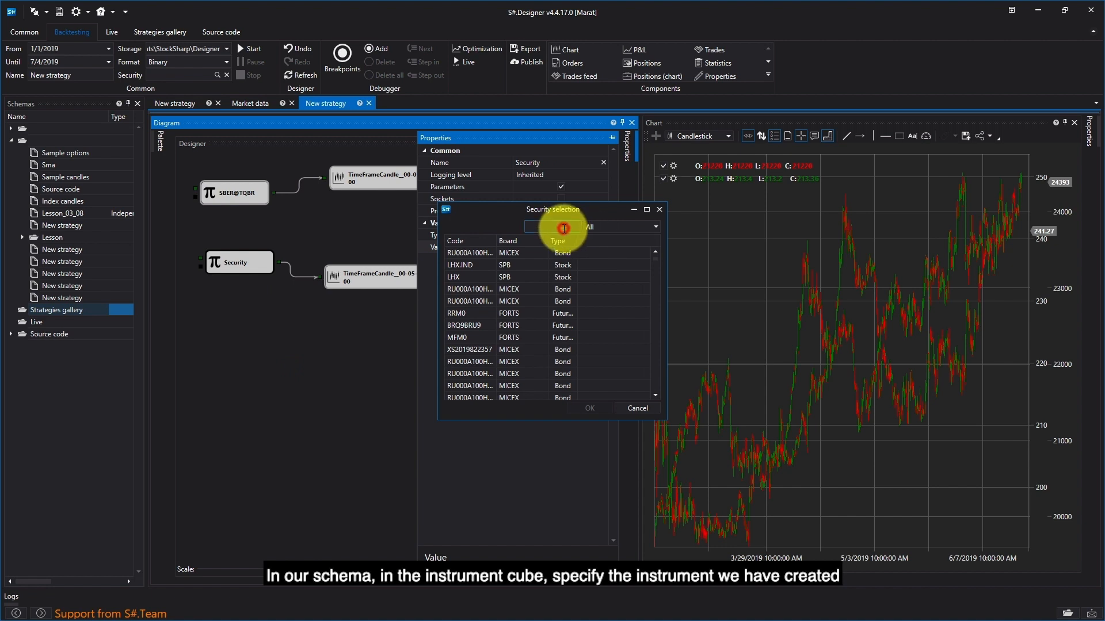
text(sber_)
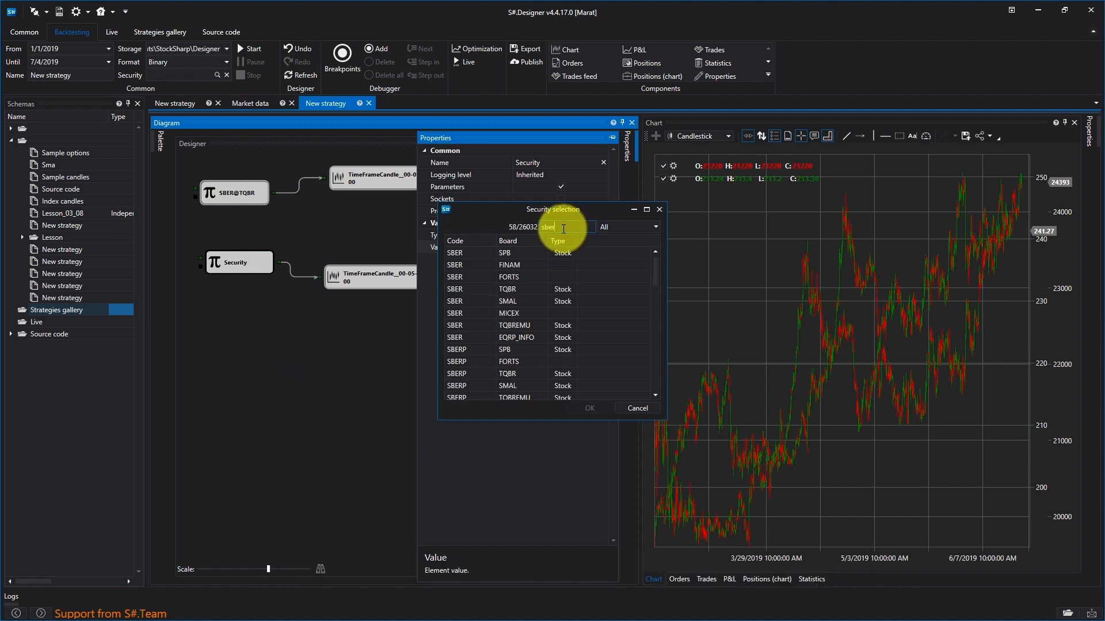
double_click(472, 266)
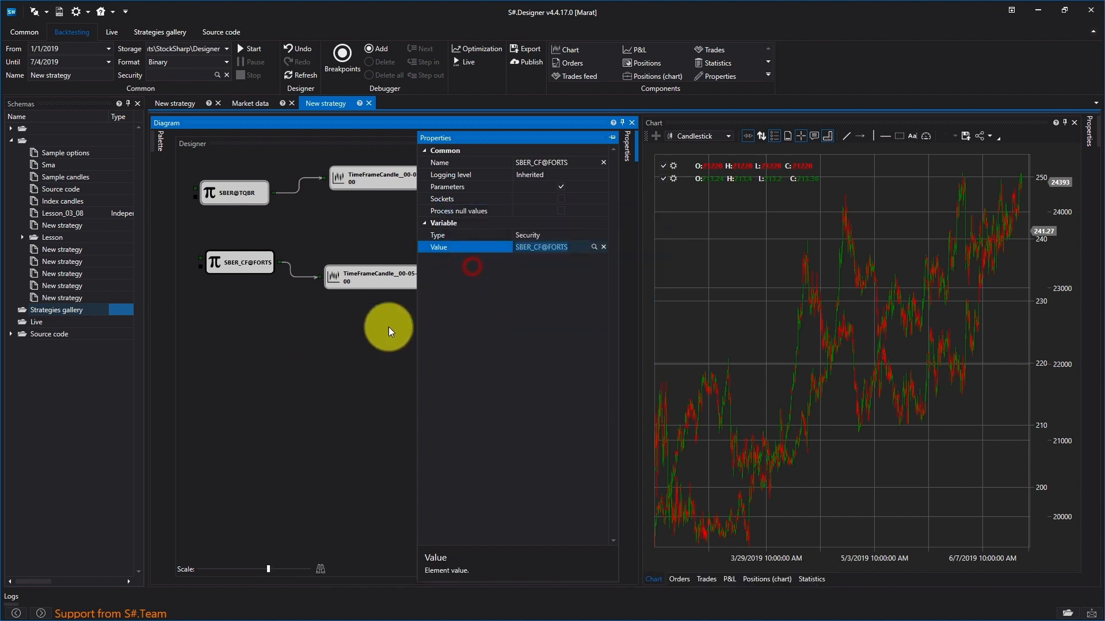
click(366, 336)
Step: Set the market data storage to net.tcp://localhost:8000 and check which candle timeframes are enabled
click(263, 105)
click(952, 121)
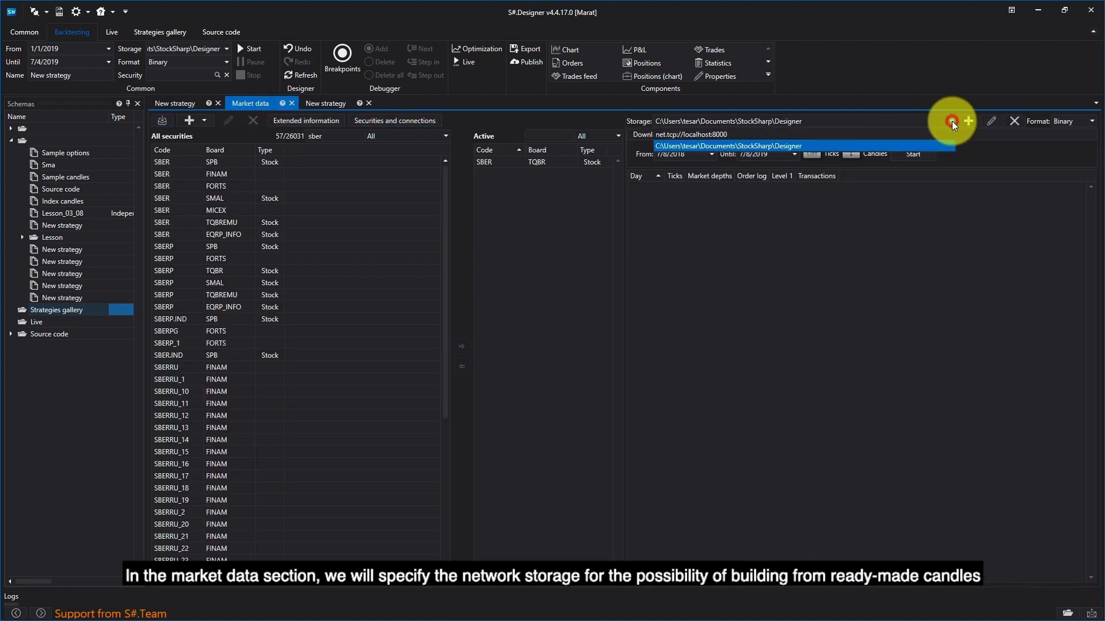
click(888, 135)
click(850, 153)
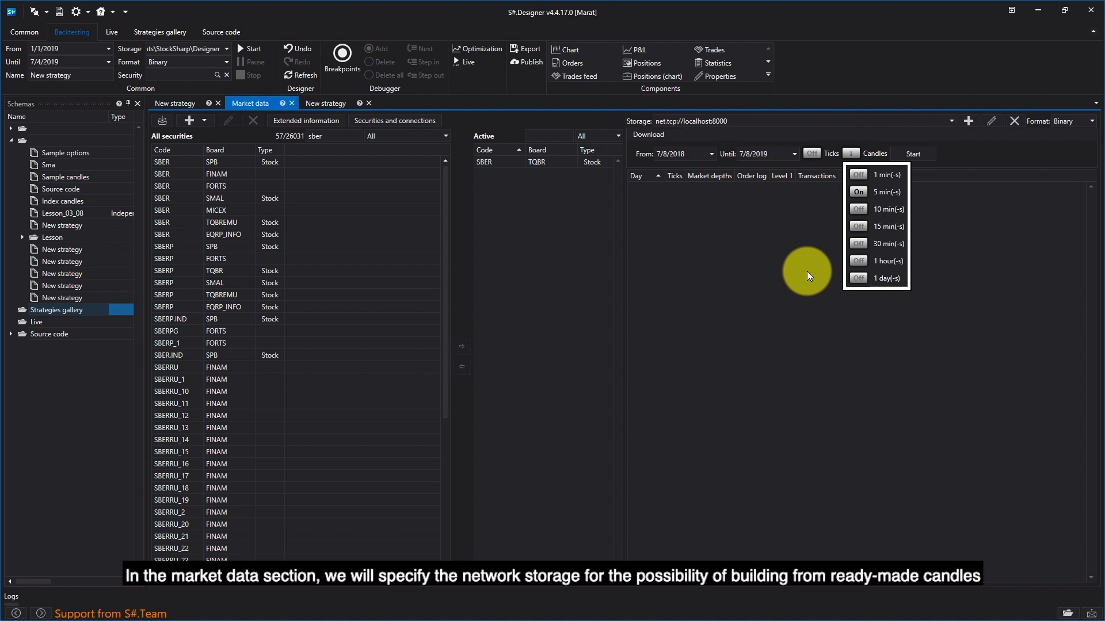
Step: Set the strategy's backtesting storage to net.tcp://localhost:8000 and run the backtest to chart both instruments
click(331, 101)
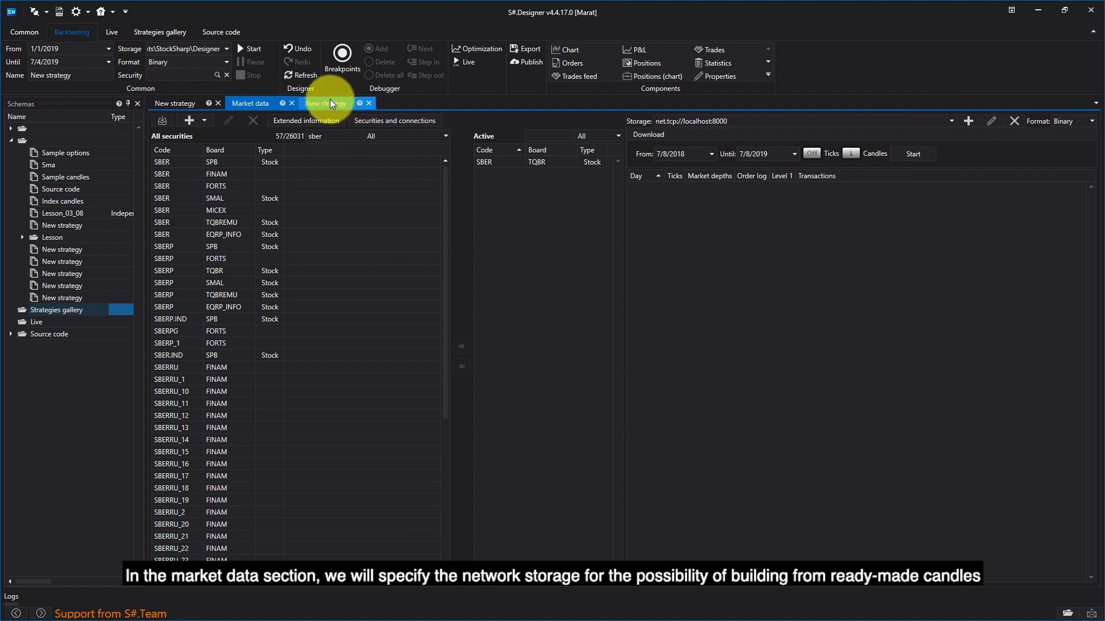
click(321, 104)
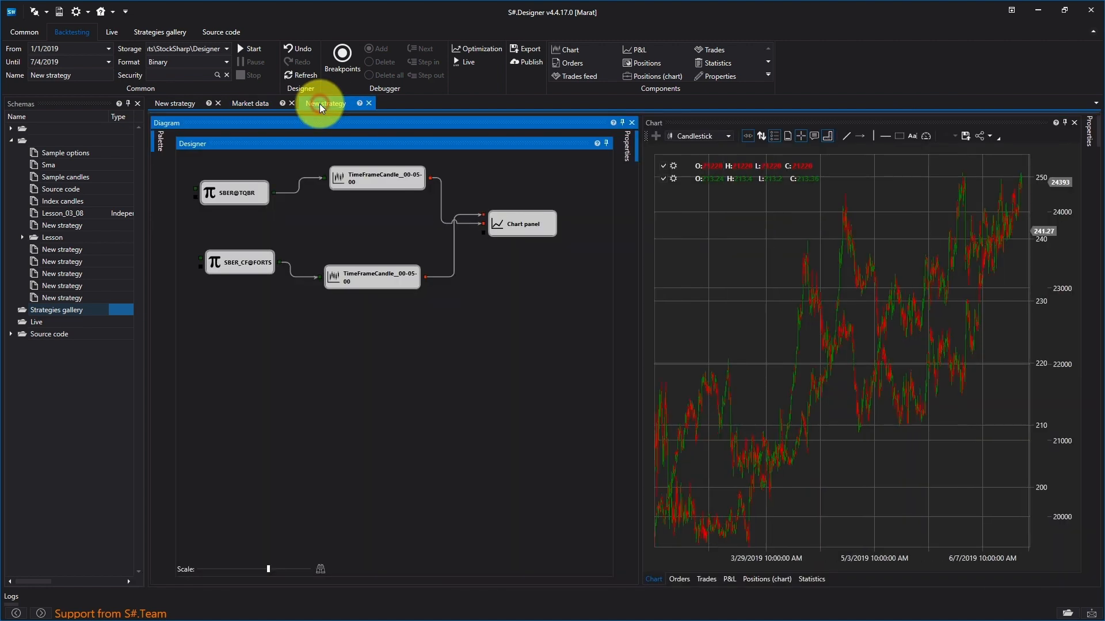
click(226, 48)
click(195, 61)
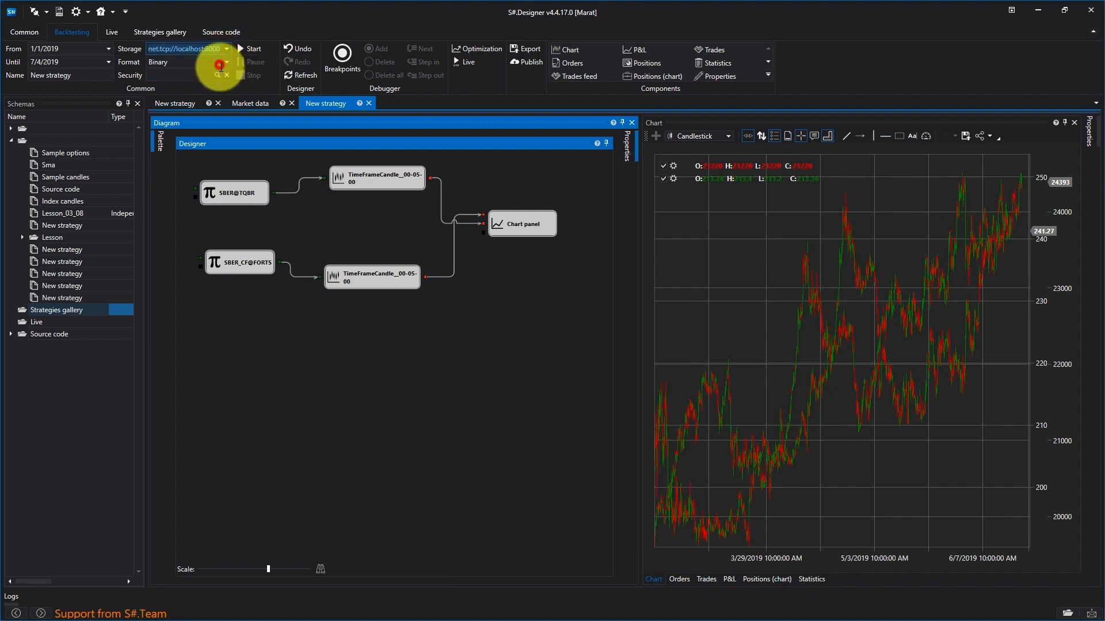
click(247, 48)
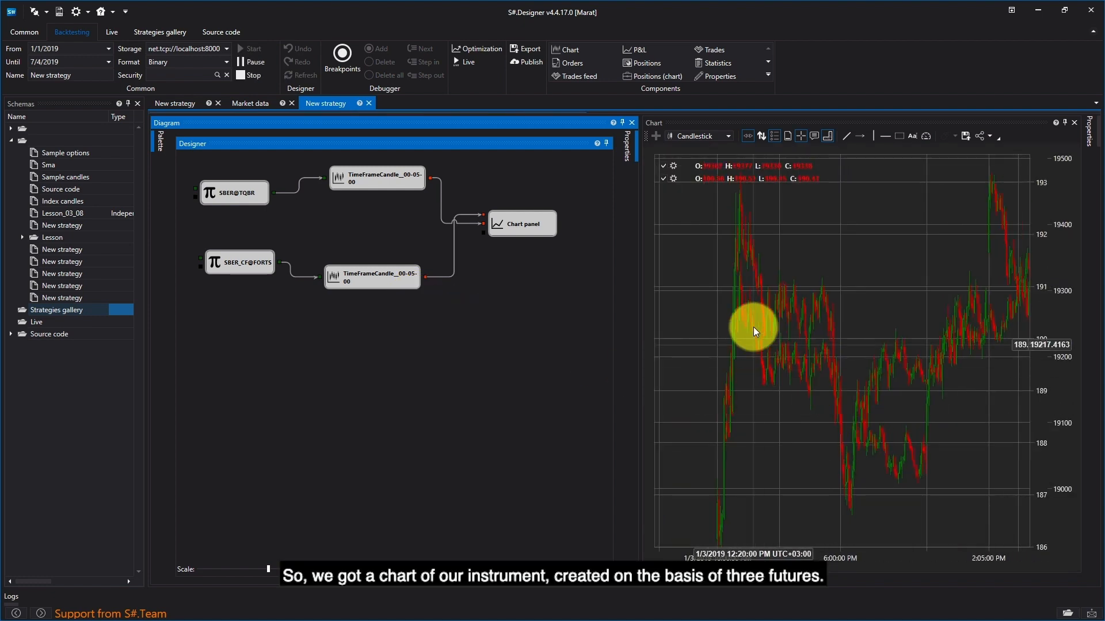
click(935, 283)
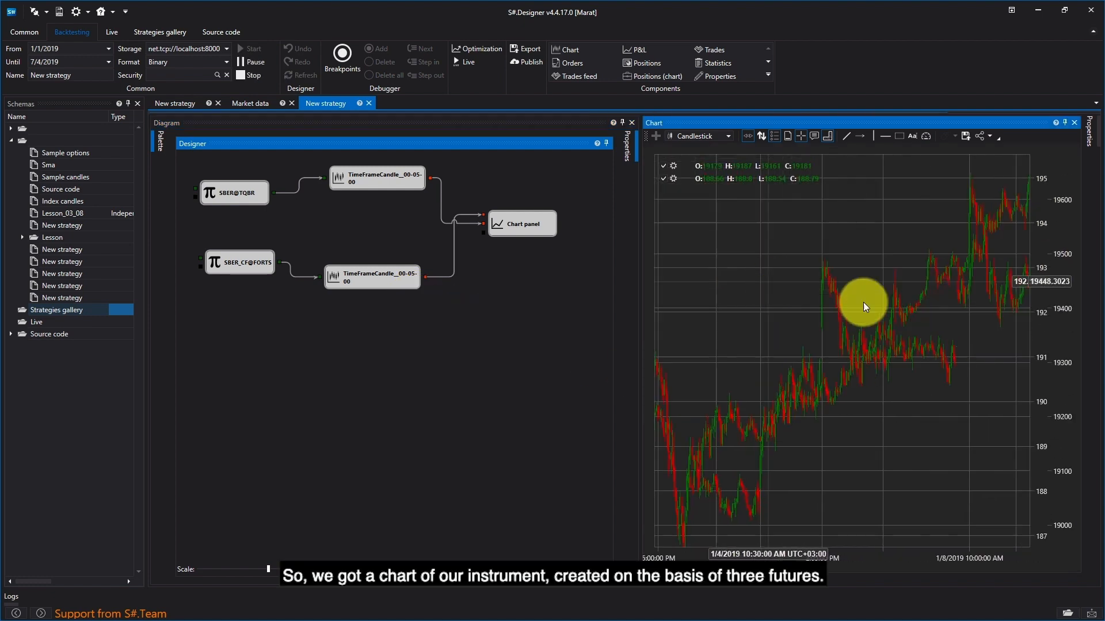
click(868, 317)
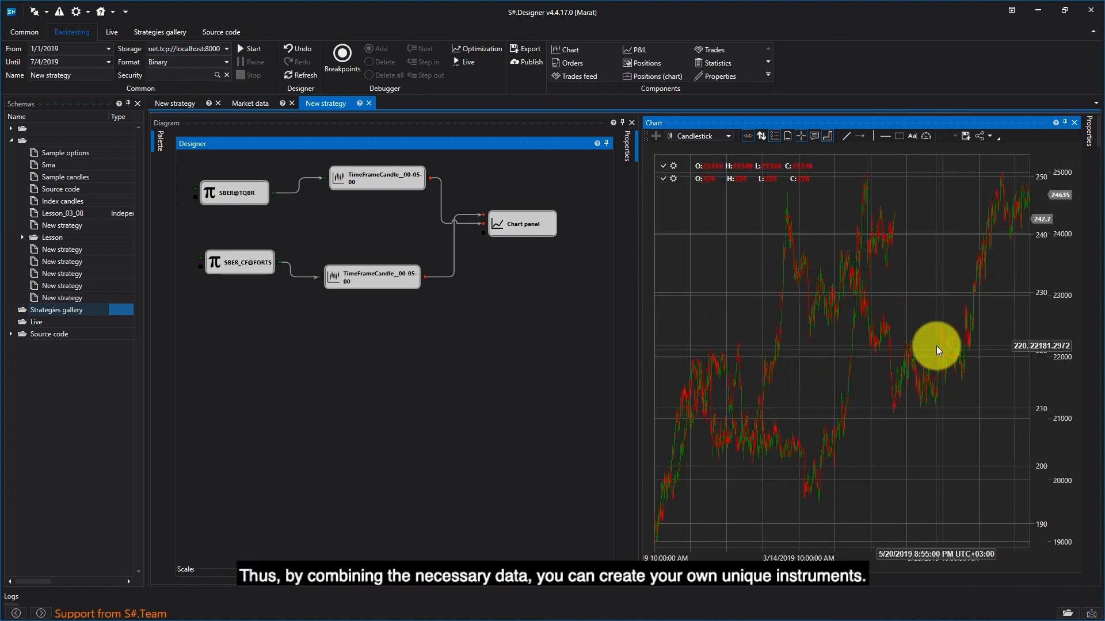
Step: Add a new strategy to the schemas and place an Index cube on its empty diagram
click(44, 309)
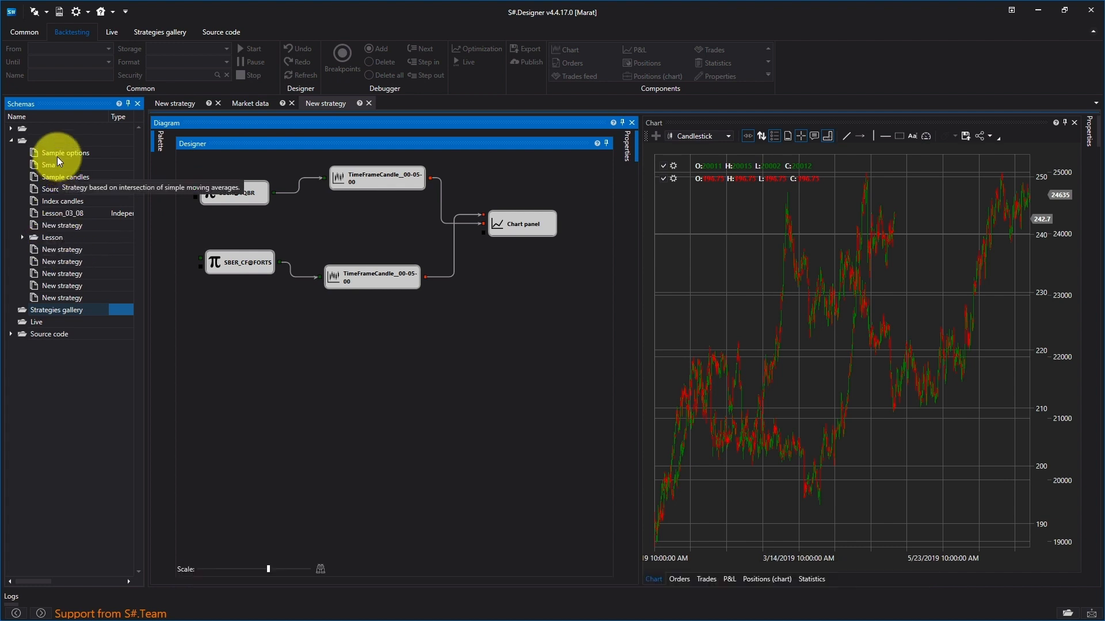
right_click(47, 142)
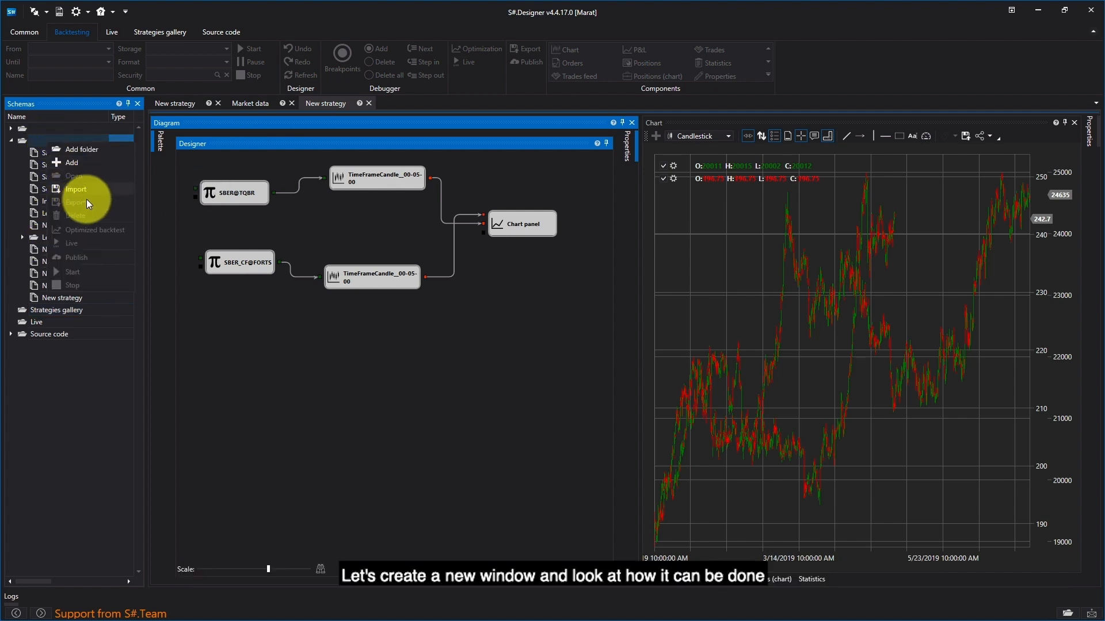
click(77, 164)
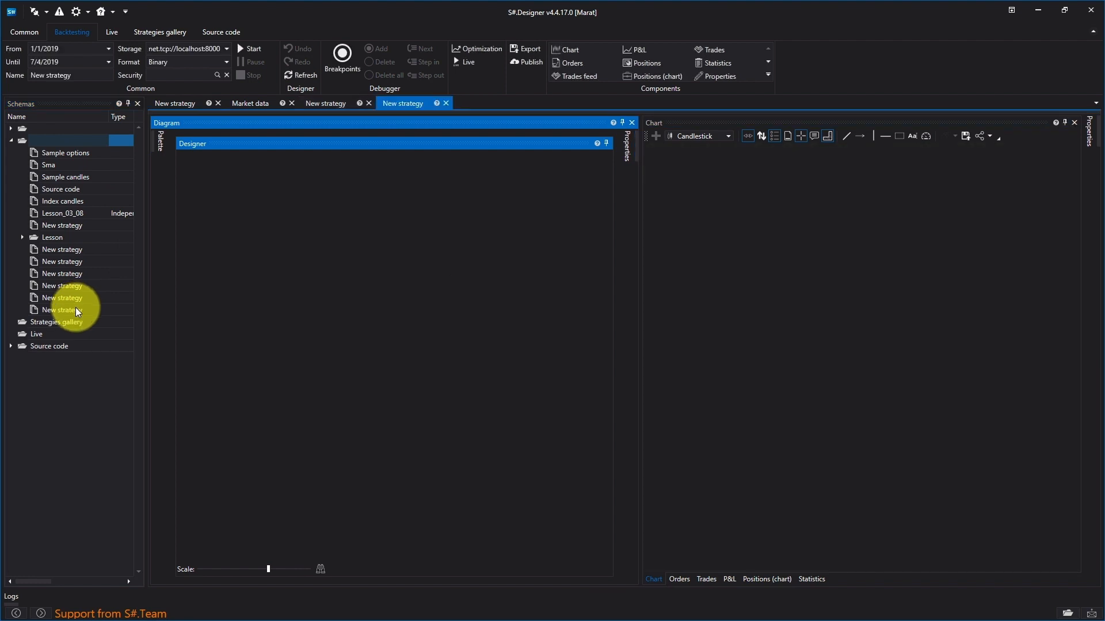
click(75, 307)
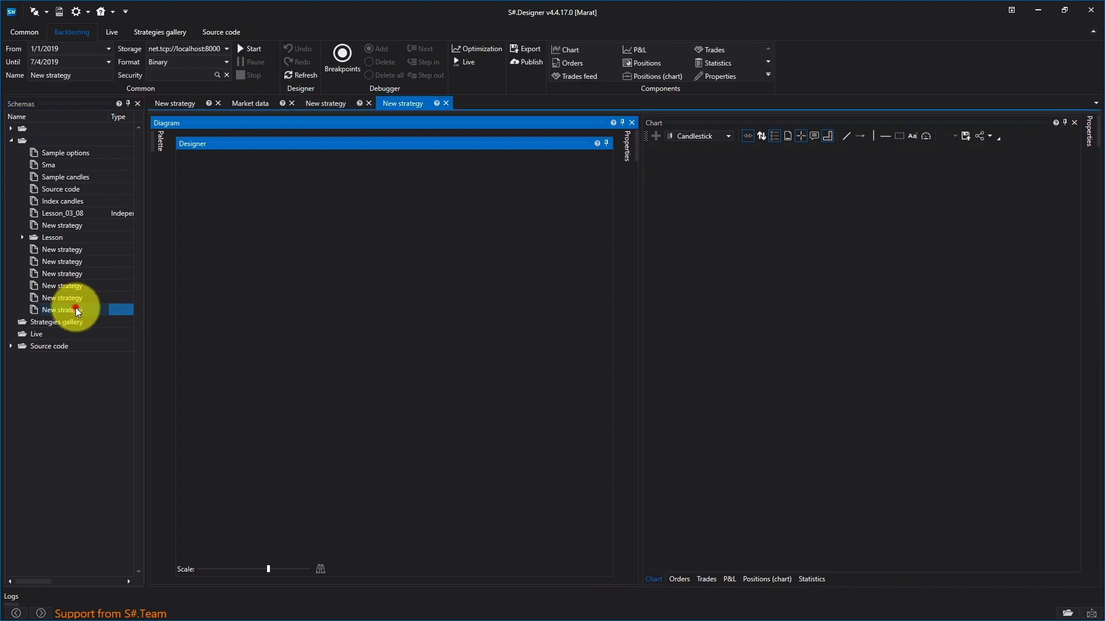
click(161, 140)
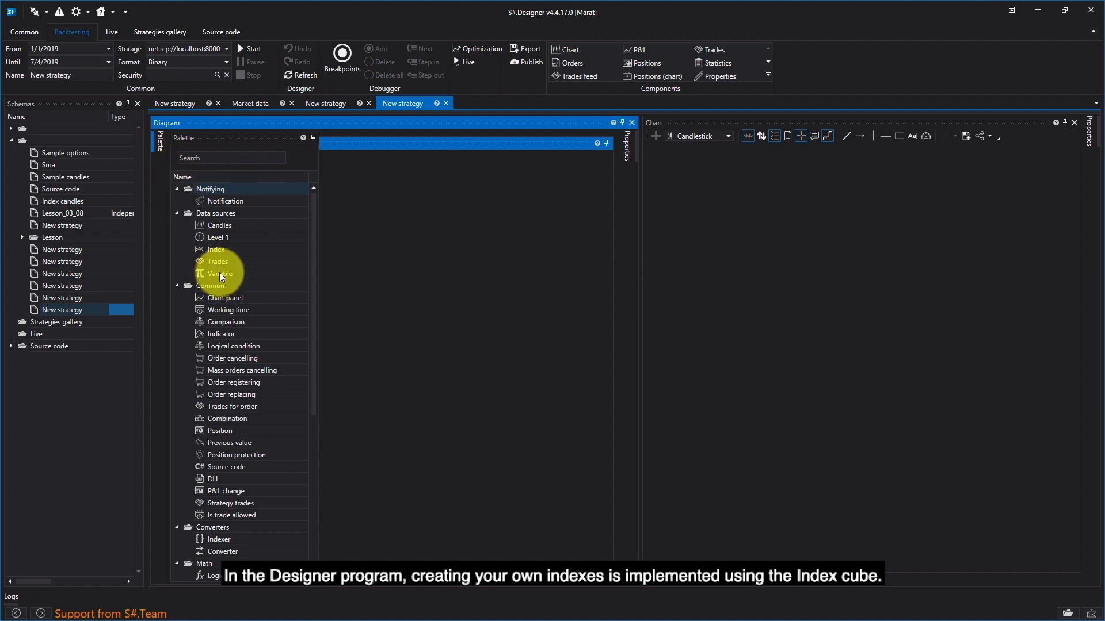
drag(215, 249, 294, 235)
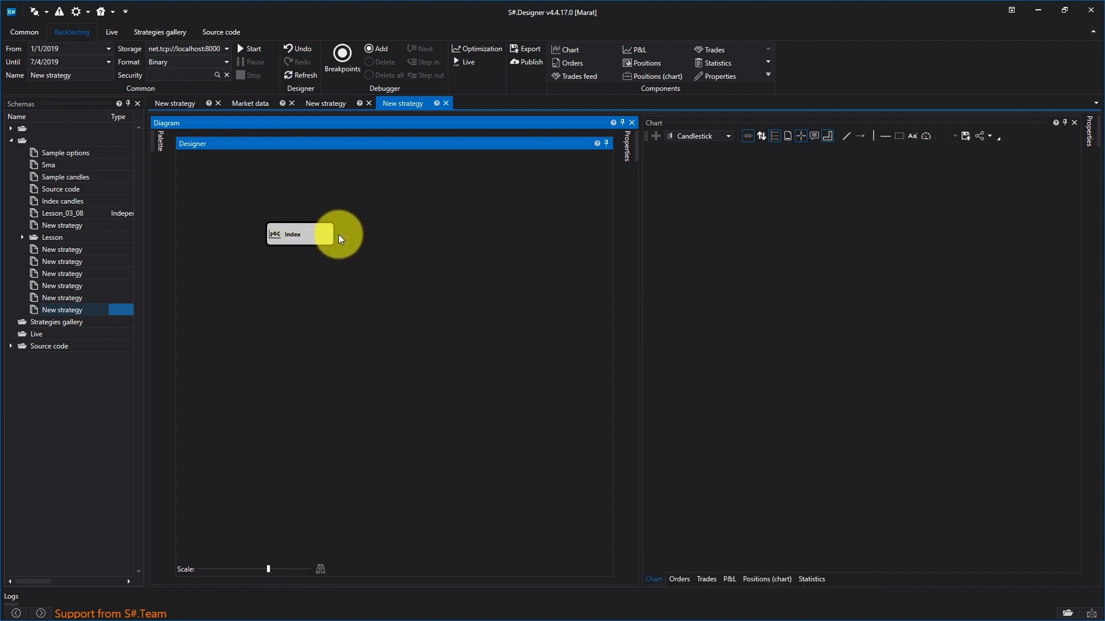
Step: Set the Index cube's formula to sber@tqbr/2 in its properties
right_click(308, 235)
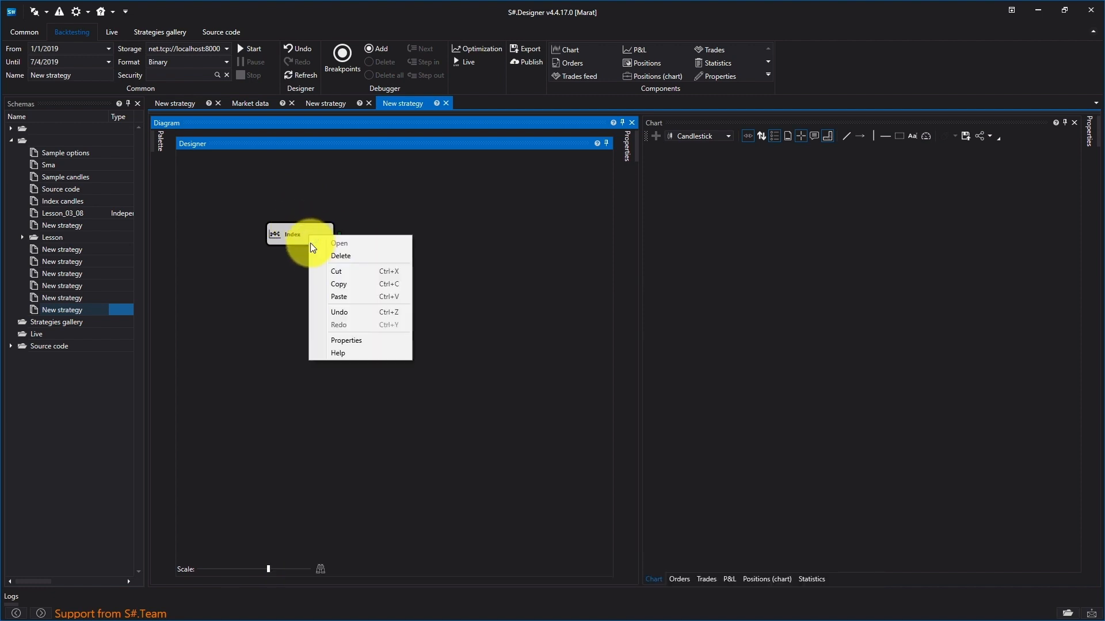
click(342, 341)
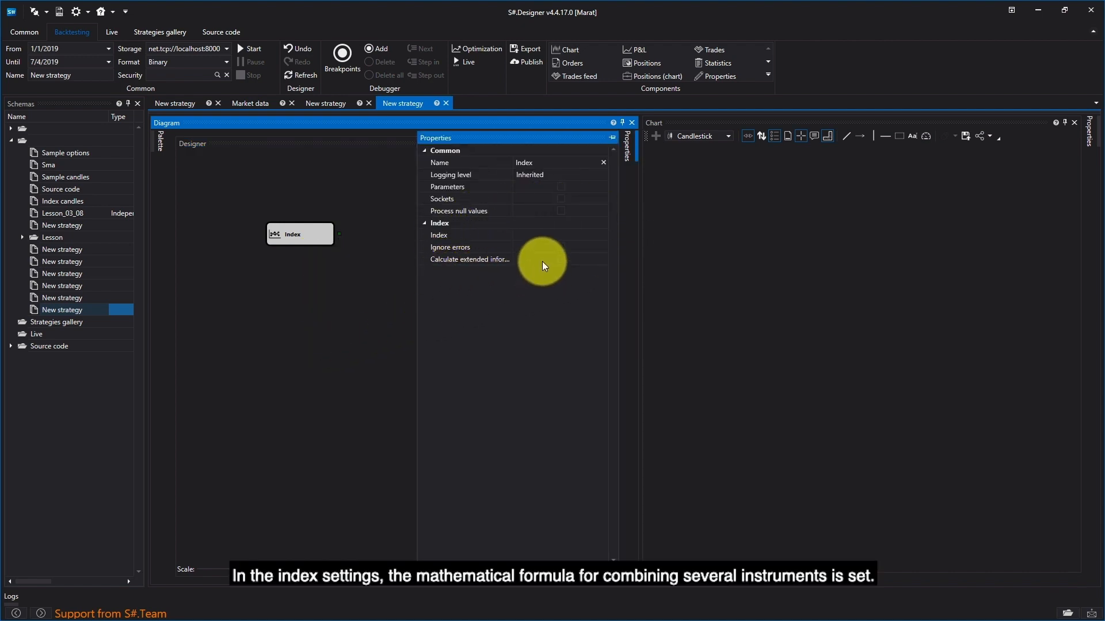
click(547, 235)
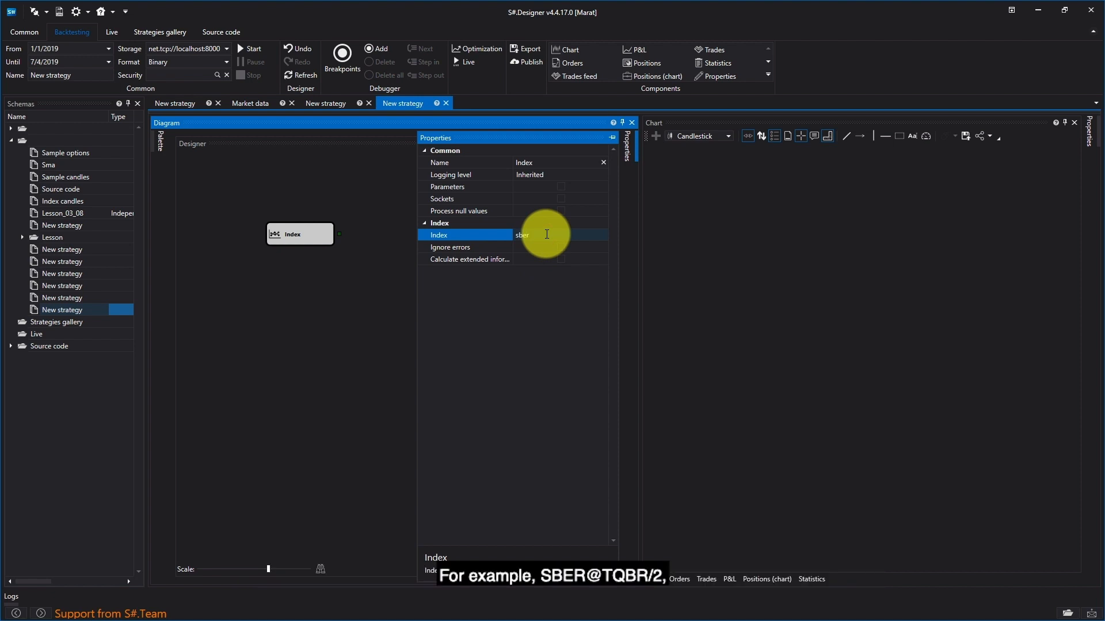
text(sber@)
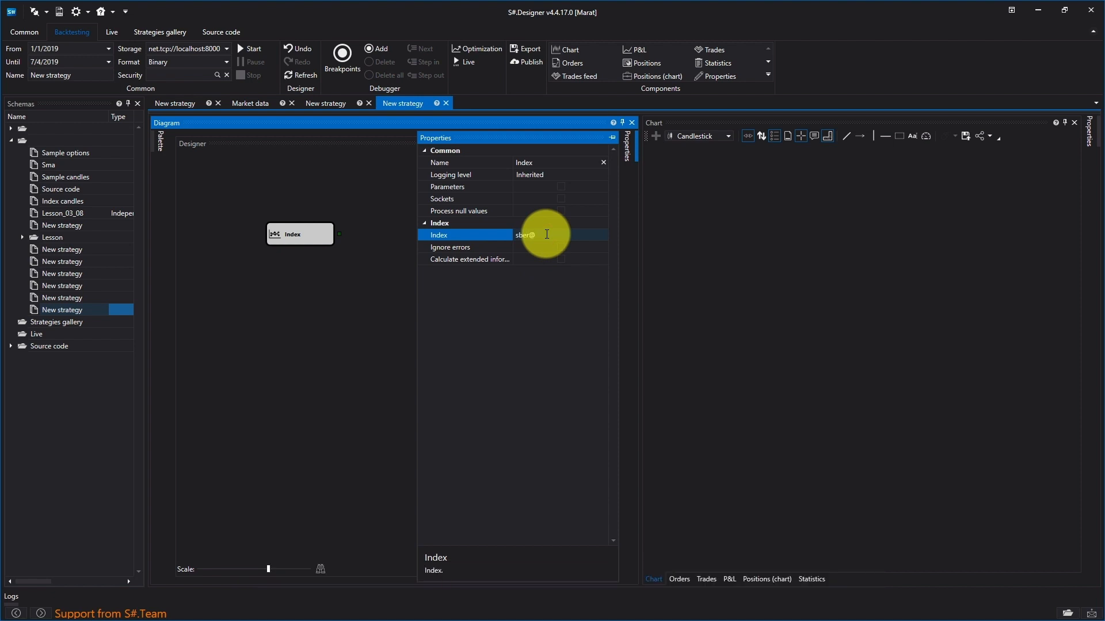
text(tqbr/2)
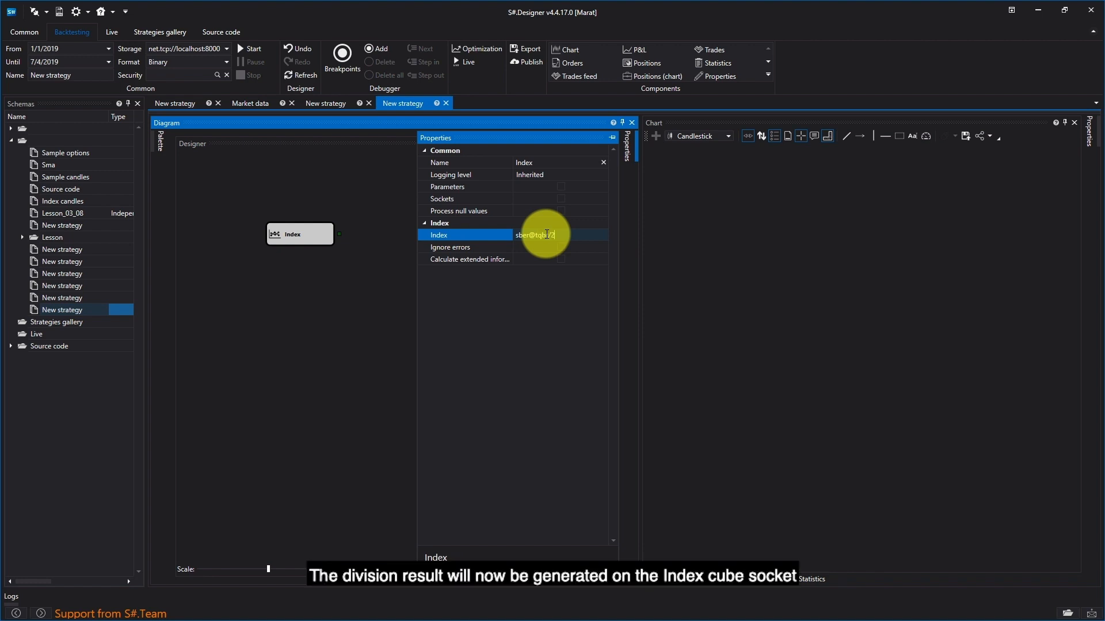
click(370, 280)
click(296, 240)
Step: Place a Variable cube above the Index cube and set its type to Security
click(161, 141)
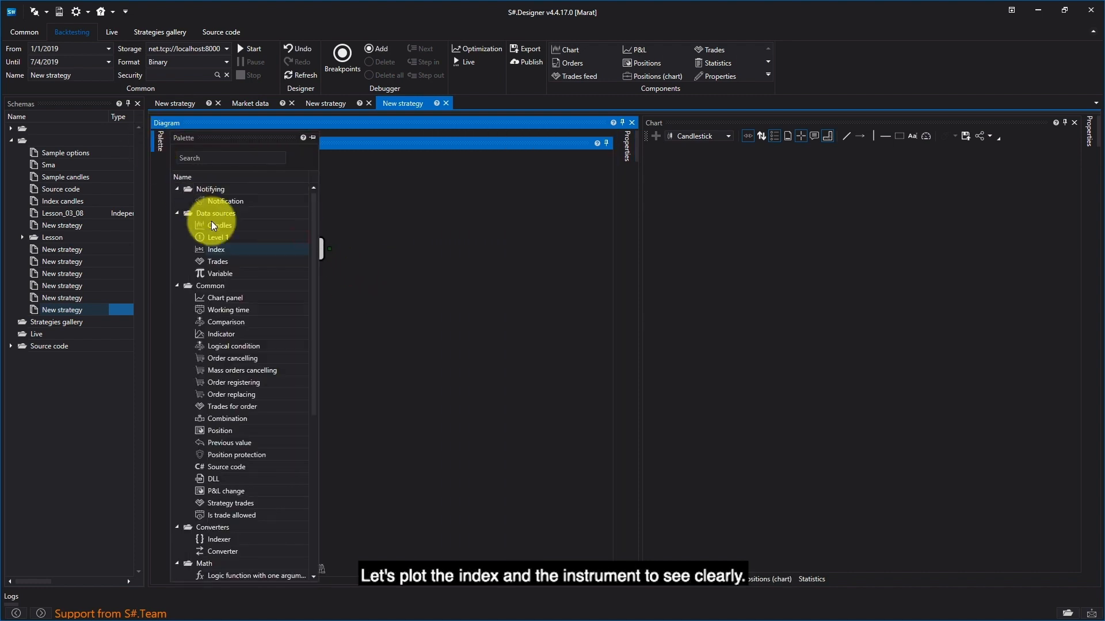
drag(229, 273, 412, 238)
drag(412, 184, 278, 207)
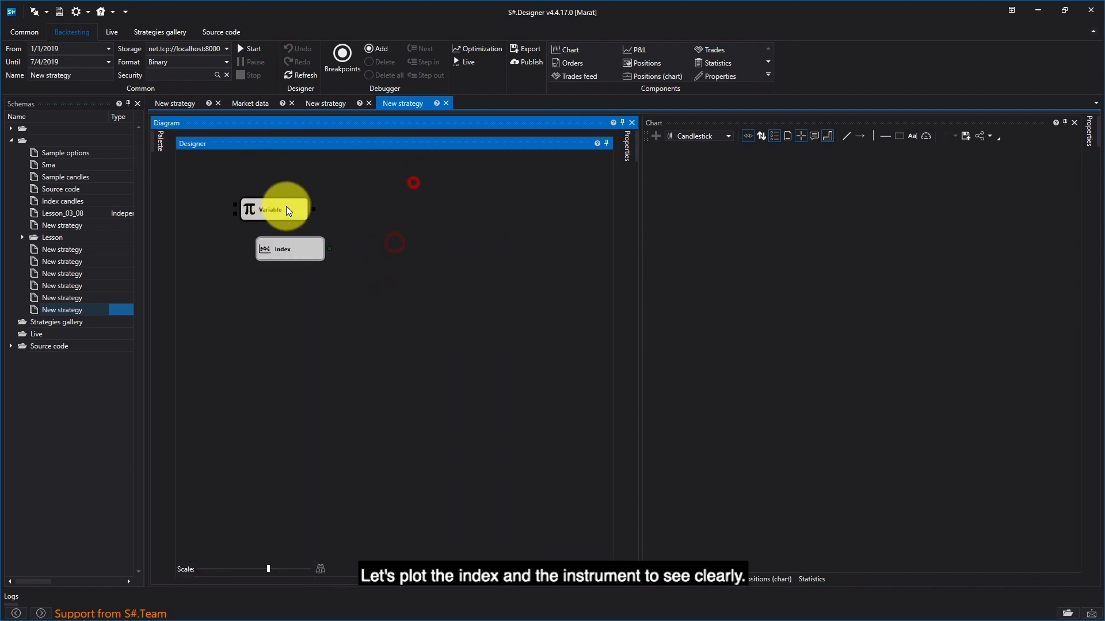
right_click(286, 208)
click(327, 317)
click(548, 233)
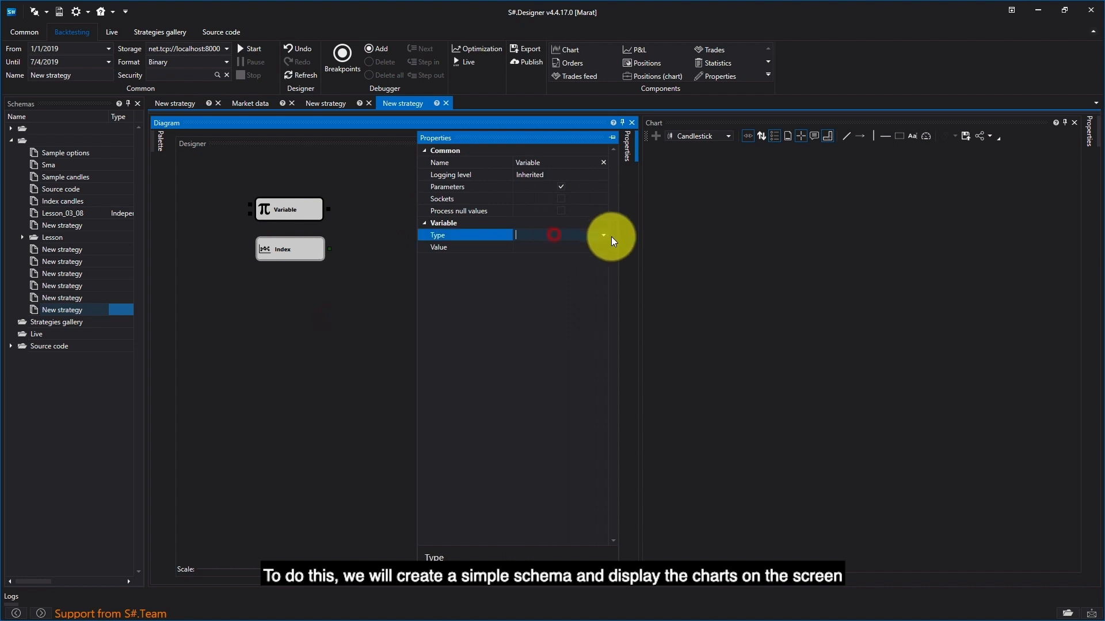
click(605, 236)
click(588, 251)
Step: Set the new variable cube's value to the SBER security on the TQBR board
click(586, 245)
text(sr)
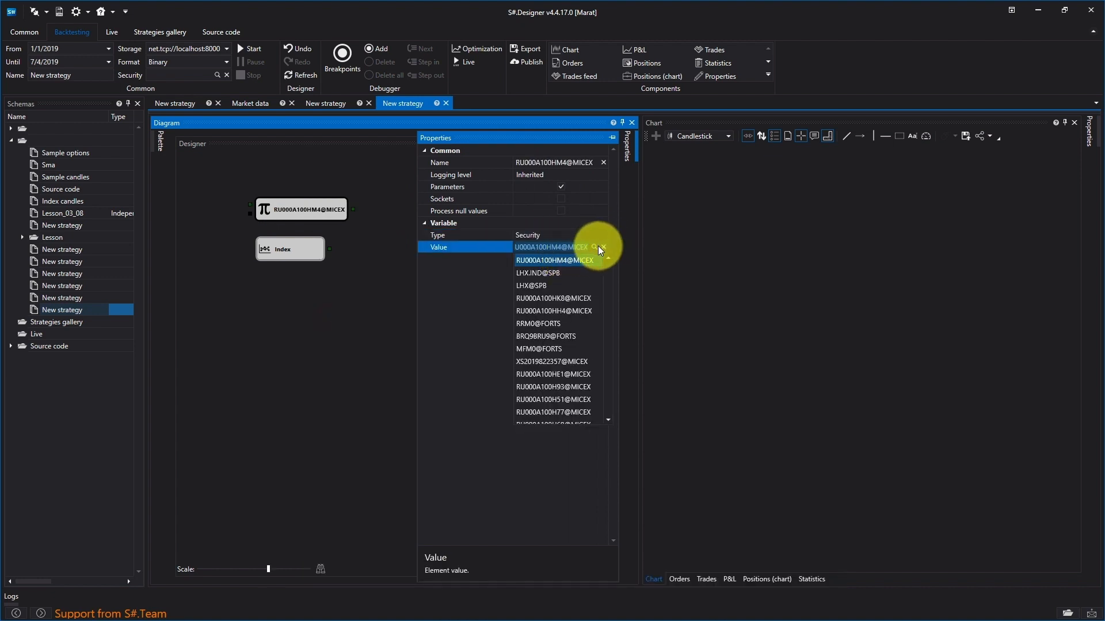
click(602, 247)
click(594, 247)
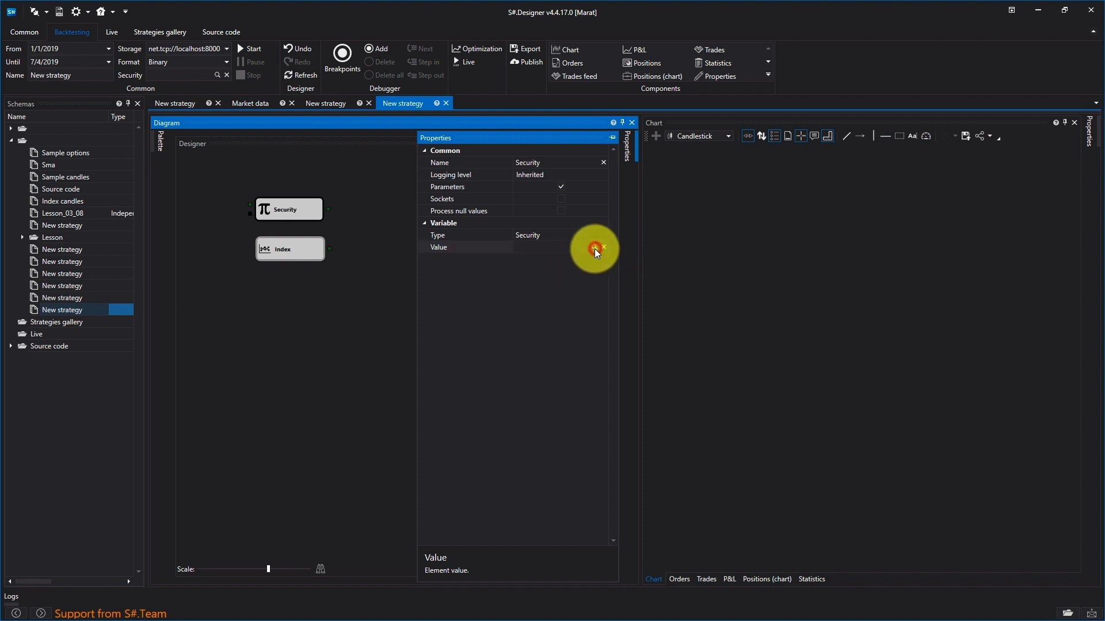
text(sber@)
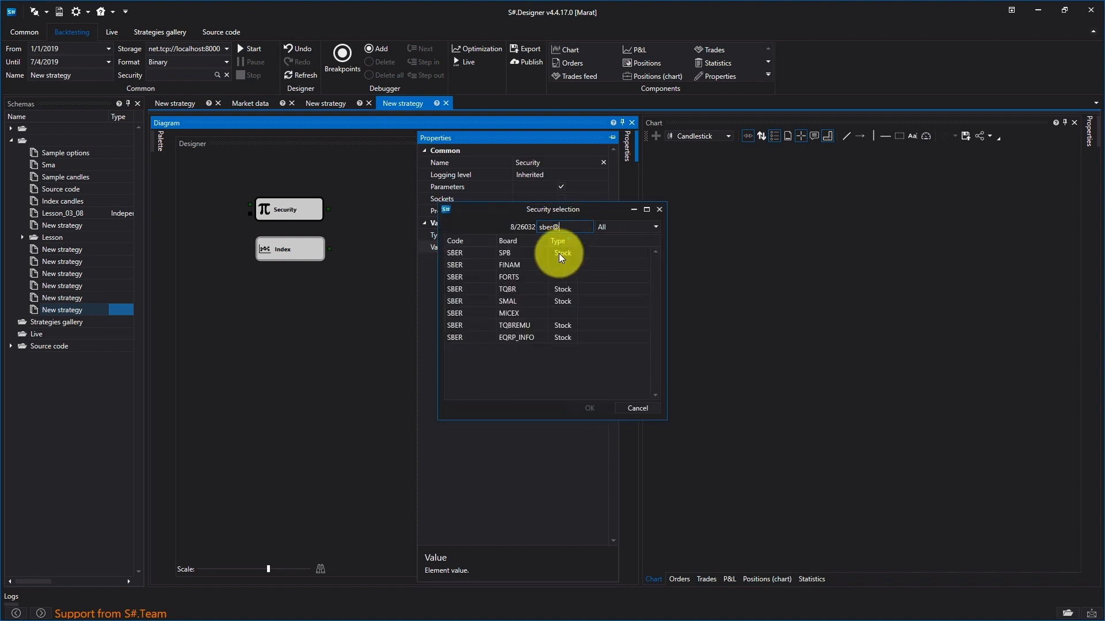
double_click(507, 291)
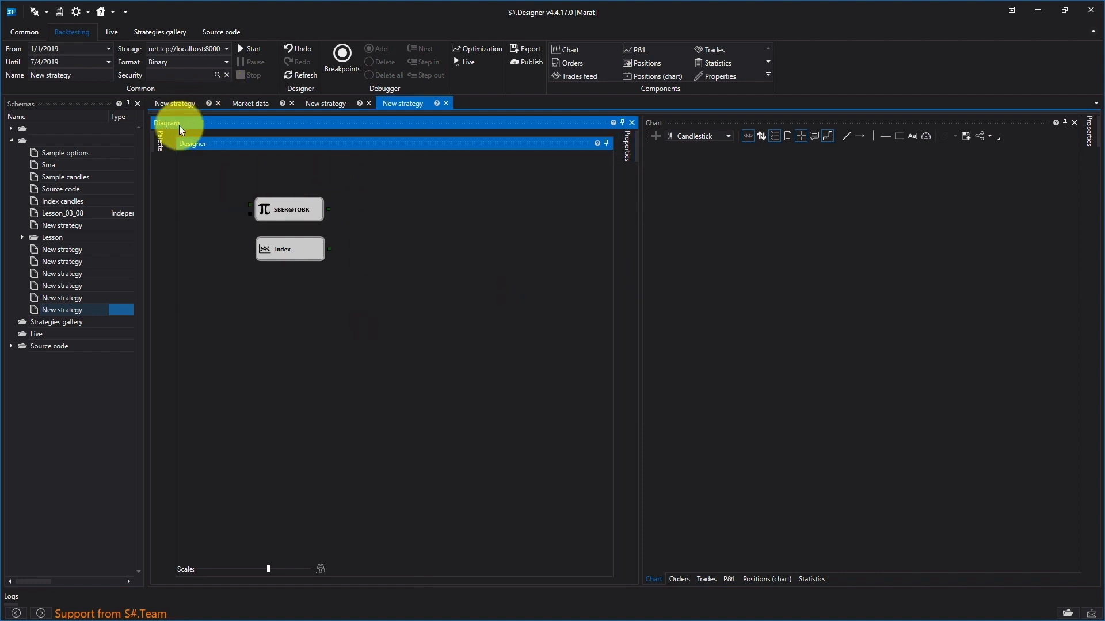
Step: Add a Candles cube and a Chart panel cube, and connect the SBER@TQBR variable to the Candles cube
mouse_move(161, 141)
drag(220, 225, 371, 215)
drag(230, 299, 493, 199)
drag(329, 210, 373, 219)
drag(330, 249, 374, 221)
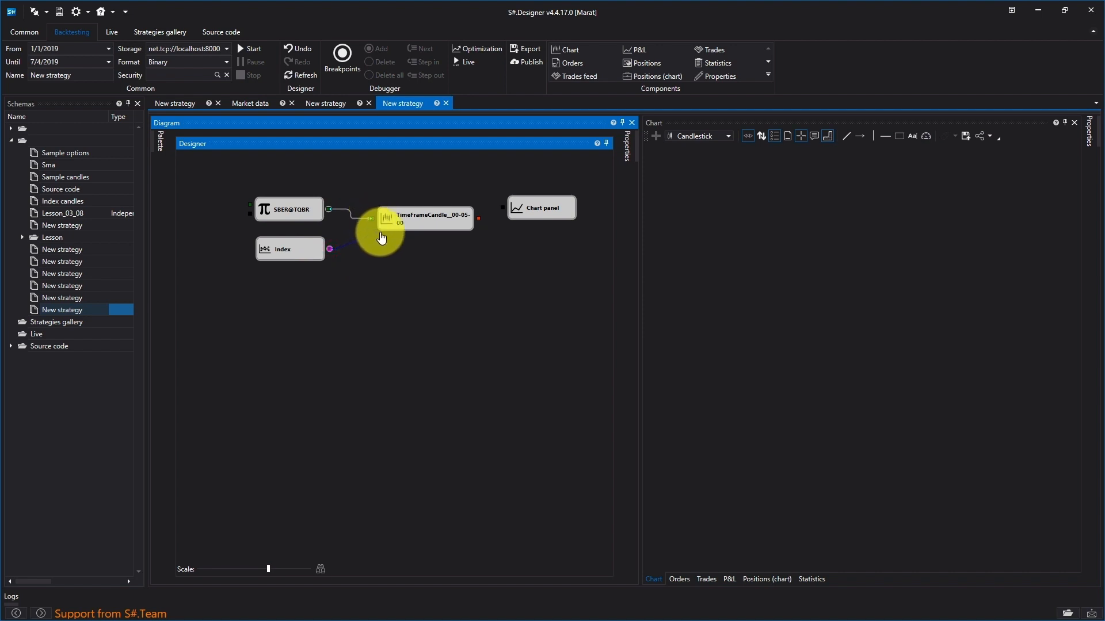
Step: Add a second Candles cube for the Index cube and connect the candle outputs to the Chart panel
click(155, 143)
drag(219, 225, 374, 254)
click(403, 256)
drag(480, 253, 503, 208)
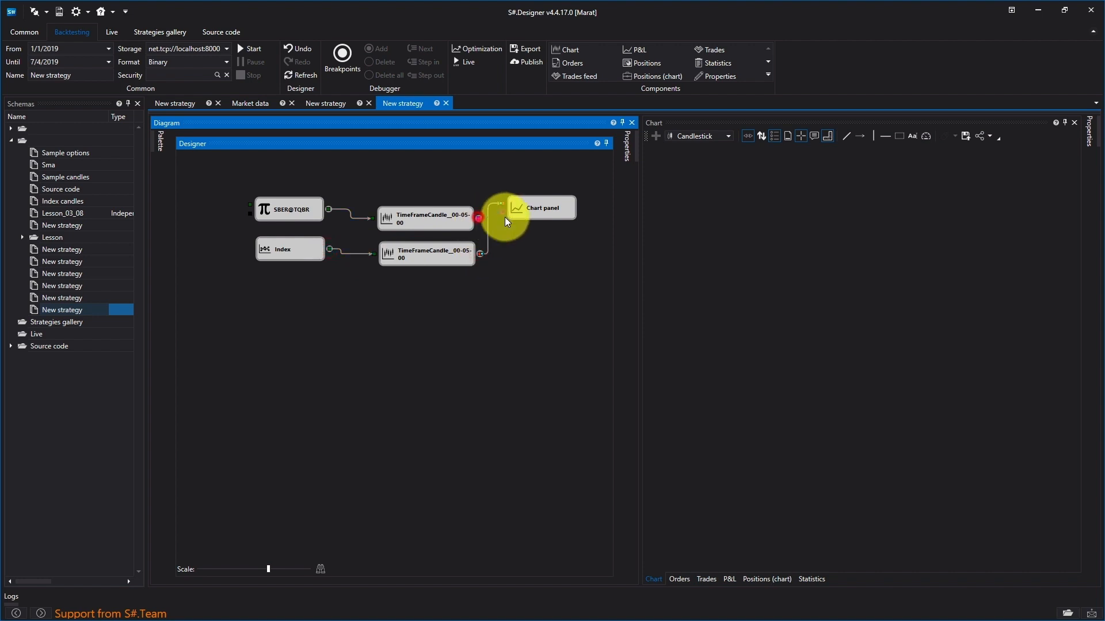
Step: Run the backtest to chart the SBER@TQBR instrument together with the index
click(246, 48)
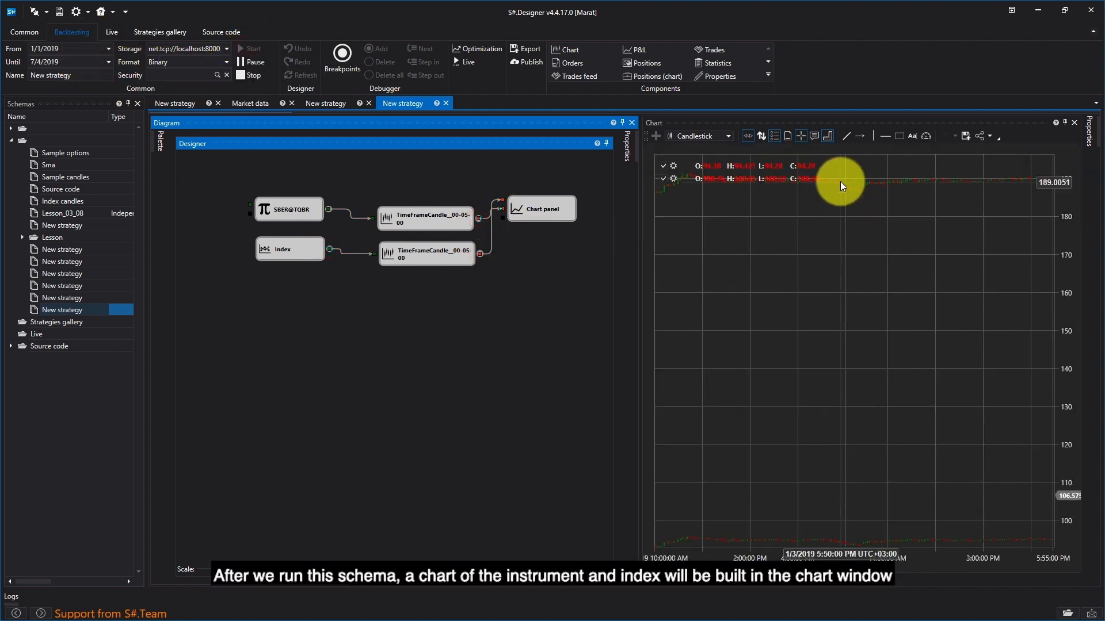
click(868, 218)
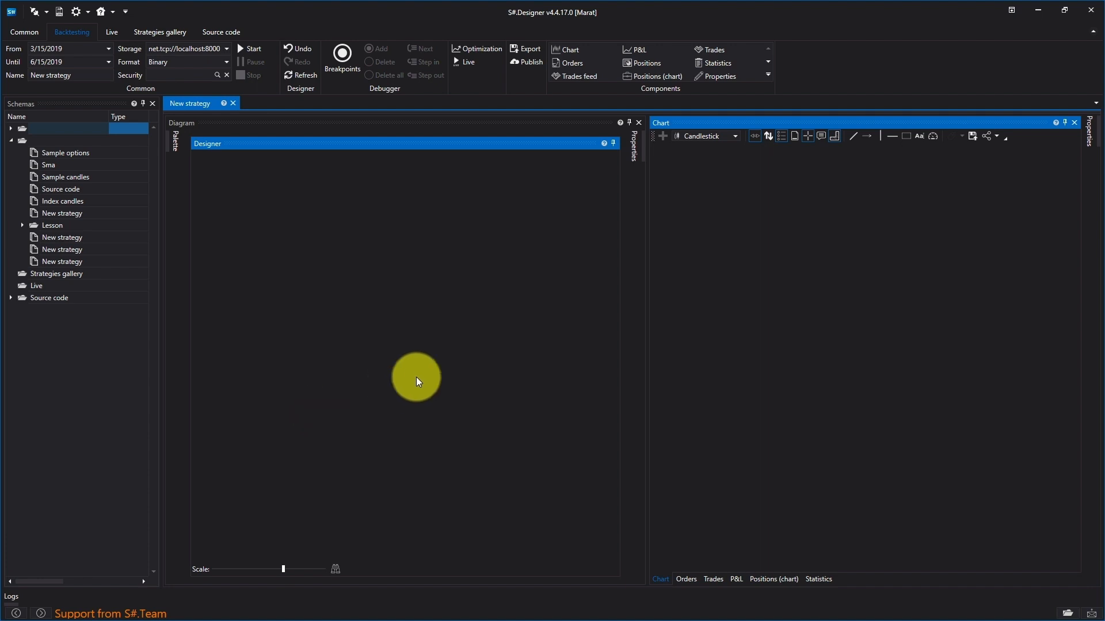
Step: Place two Variable cubes one above the other on the empty strategy diagram
click(176, 143)
drag(243, 273, 262, 197)
drag(452, 271, 275, 238)
Step: Set the upper Variable cube's type to Security and its value to SBER@TQBR
right_click(276, 240)
click(341, 299)
click(609, 236)
click(609, 235)
click(561, 260)
click(588, 247)
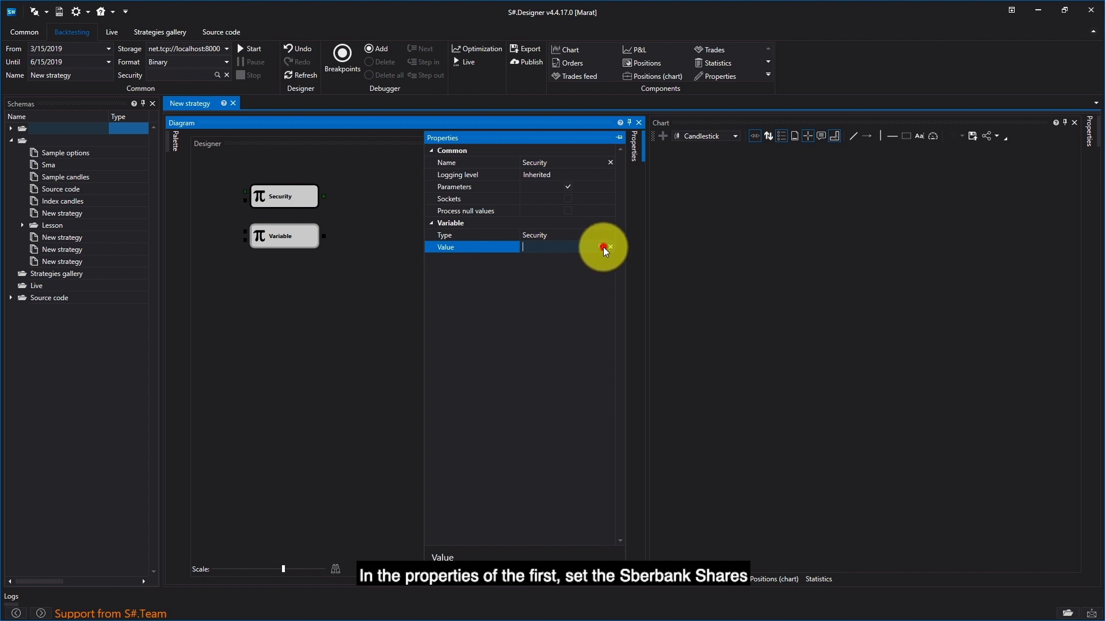
click(602, 247)
text(sb)
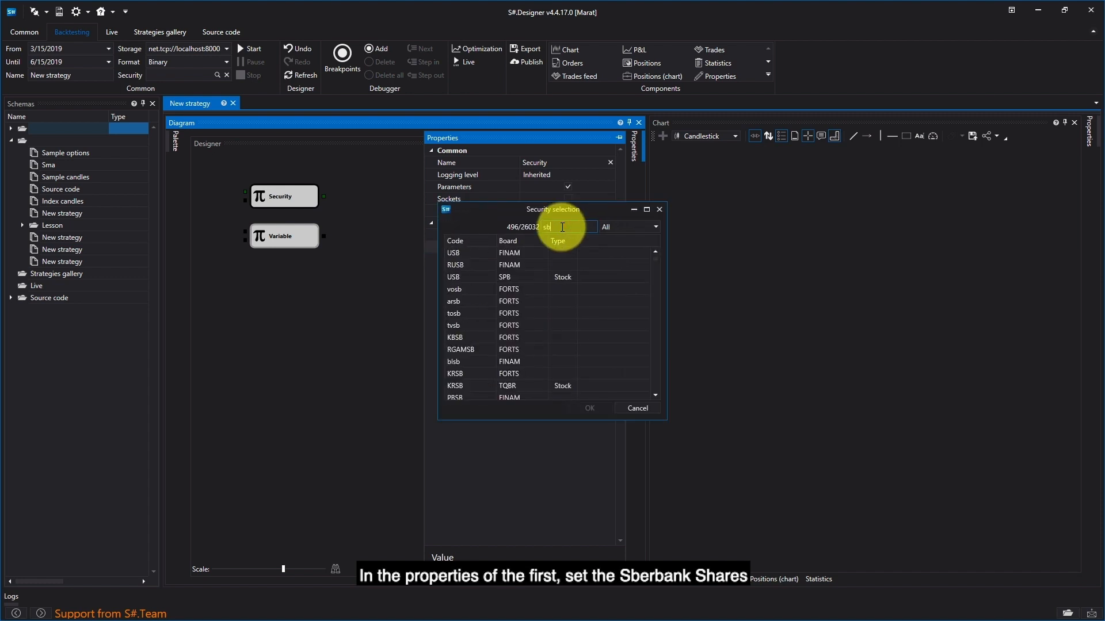
text(er")
key(BackSpace)
text(@)
double_click(524, 289)
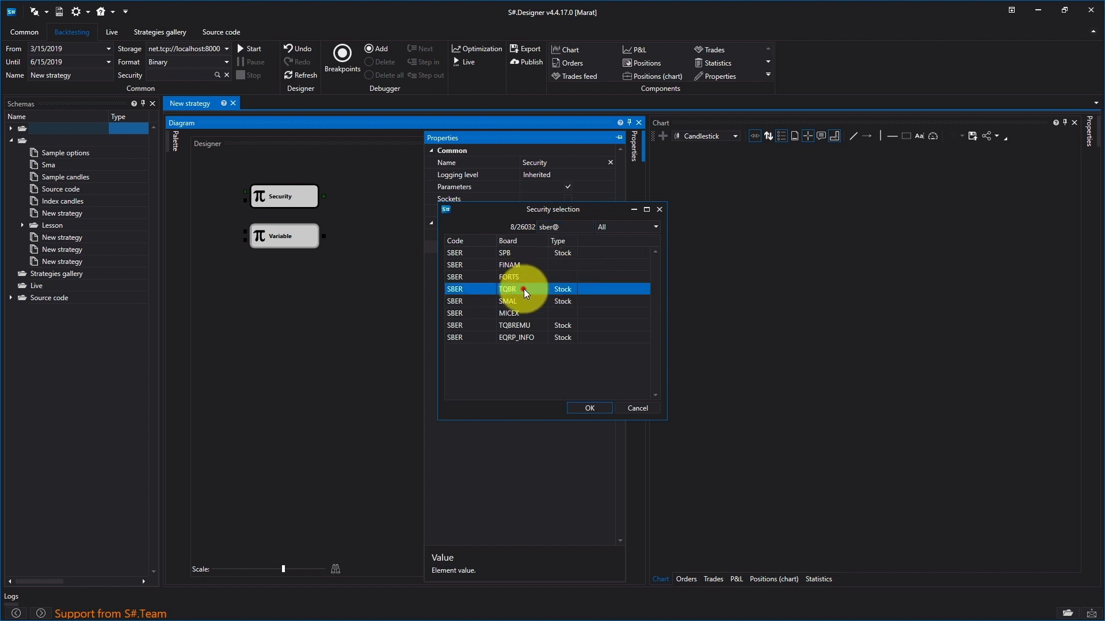
right_click(295, 236)
click(354, 336)
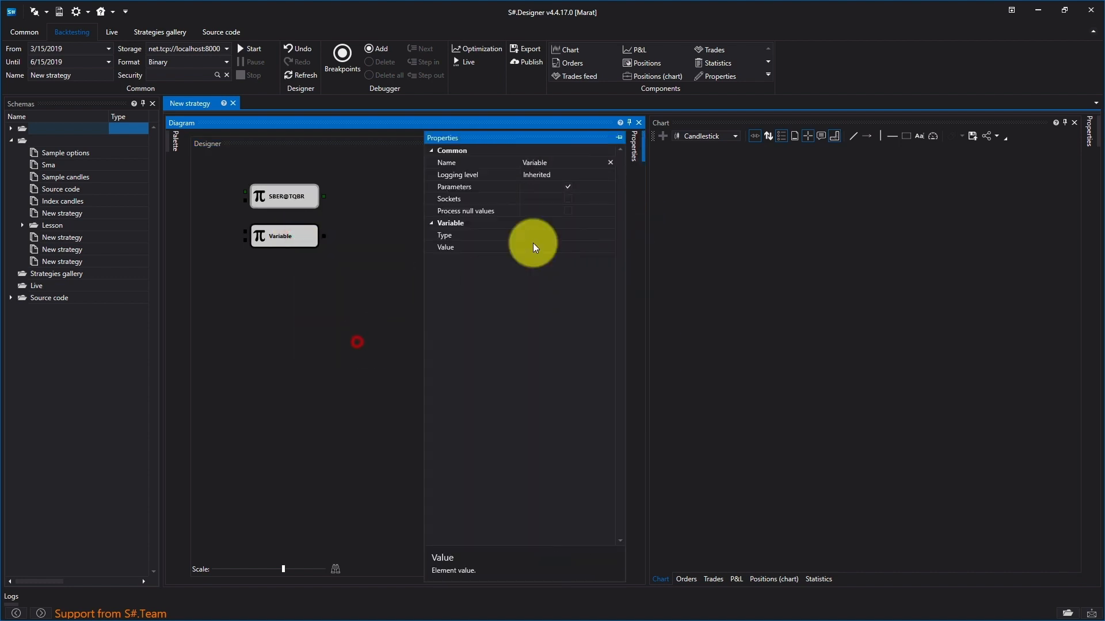
click(587, 233)
click(580, 247)
click(579, 252)
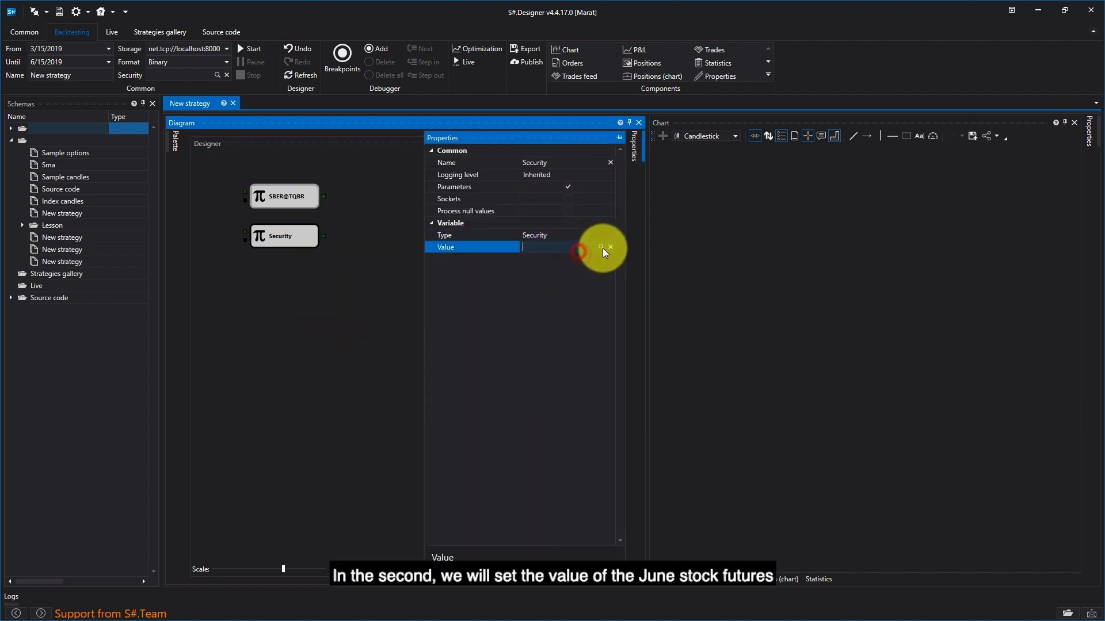
click(602, 247)
click(540, 228)
text(sr)
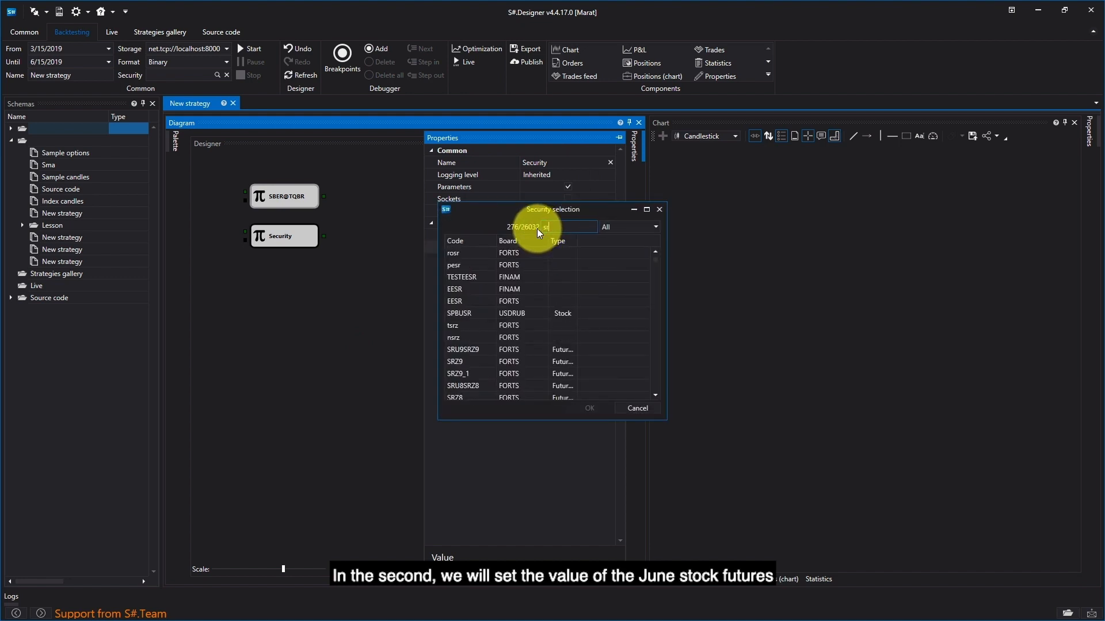
text(m9)
double_click(511, 277)
click(339, 296)
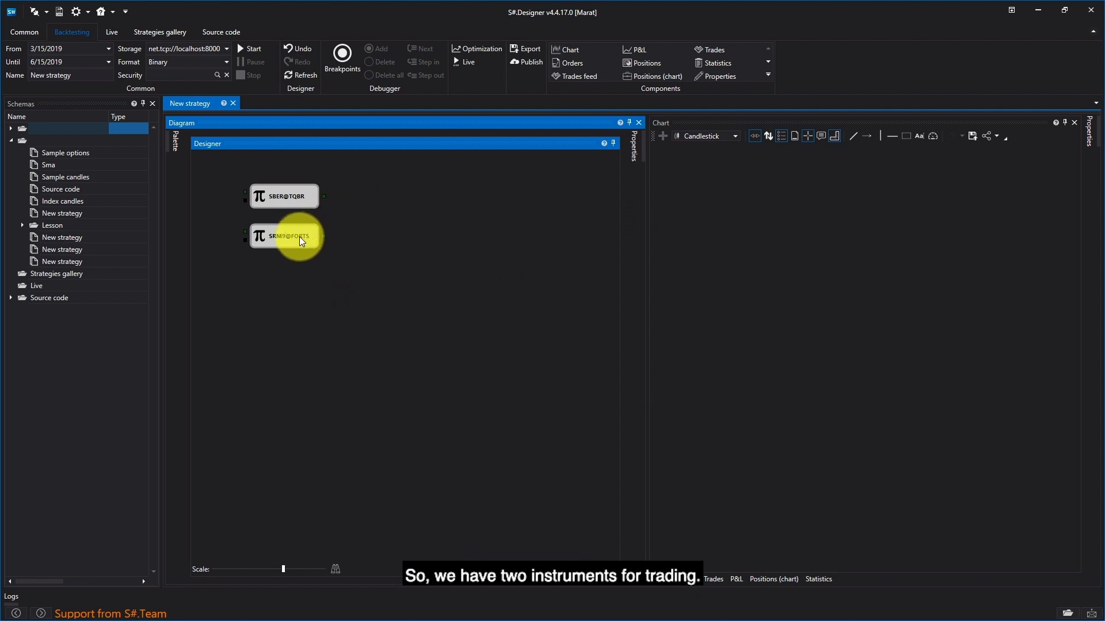
drag(298, 236, 298, 230)
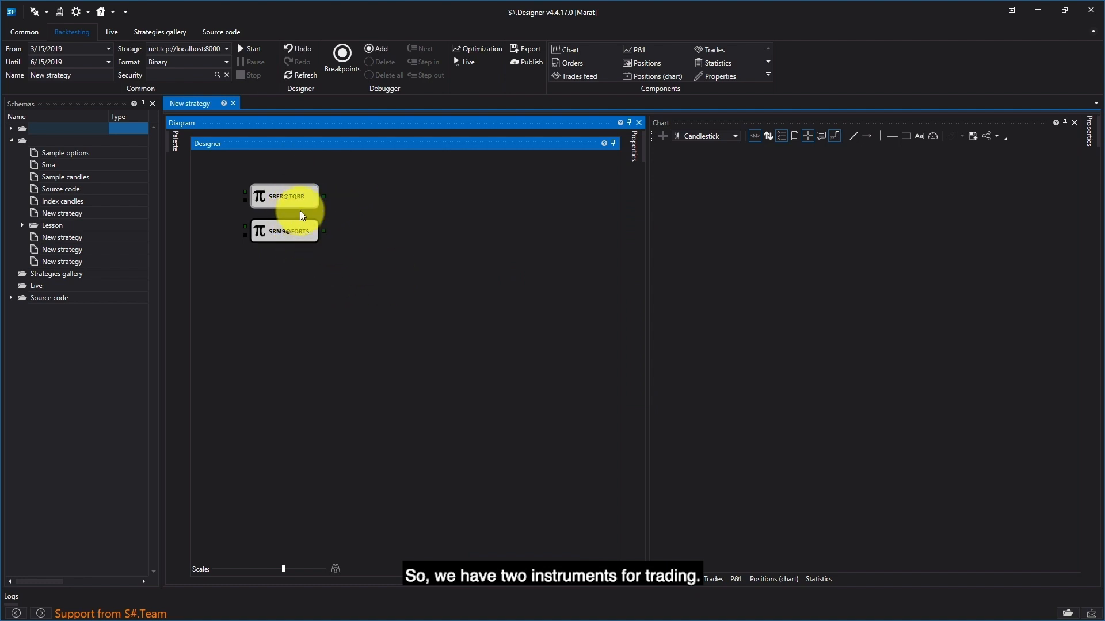
Step: Place an Index cube below the two variables and set its formula to sber@tqbr/srm9@forts
click(174, 141)
drag(230, 249, 275, 265)
right_click(275, 265)
click(321, 374)
click(554, 236)
text(sber)
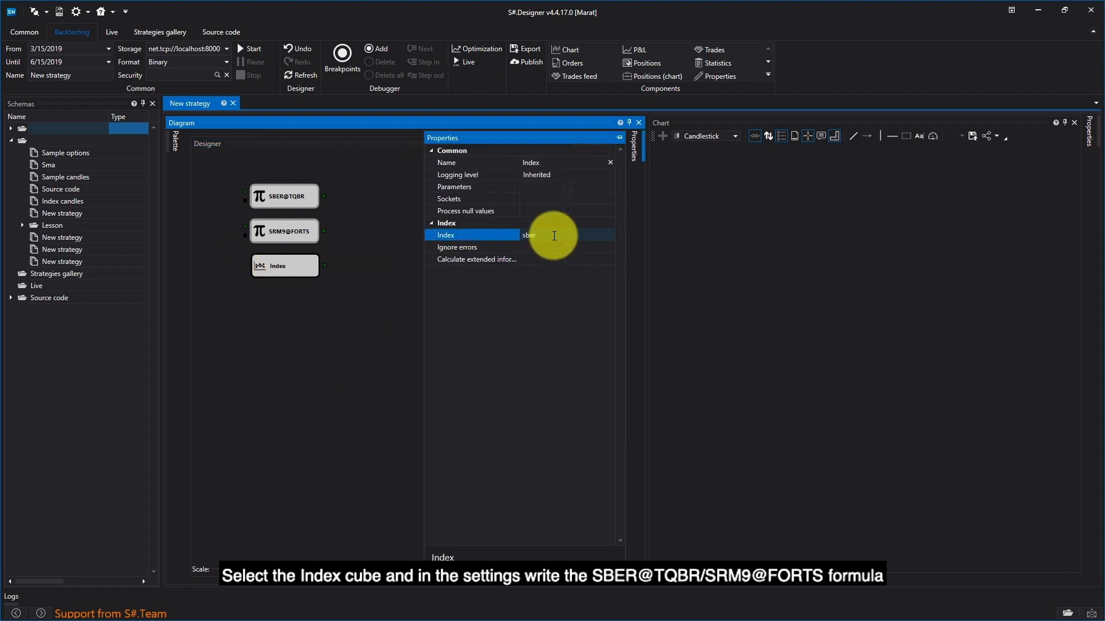
text(@tqbr/srm9)
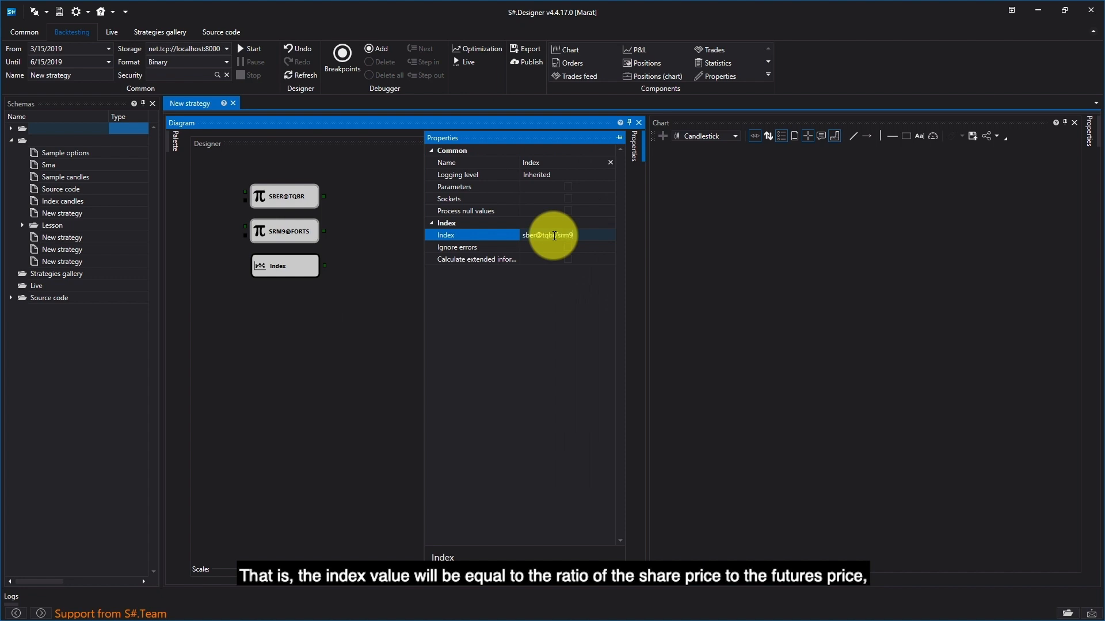
text(@forts)
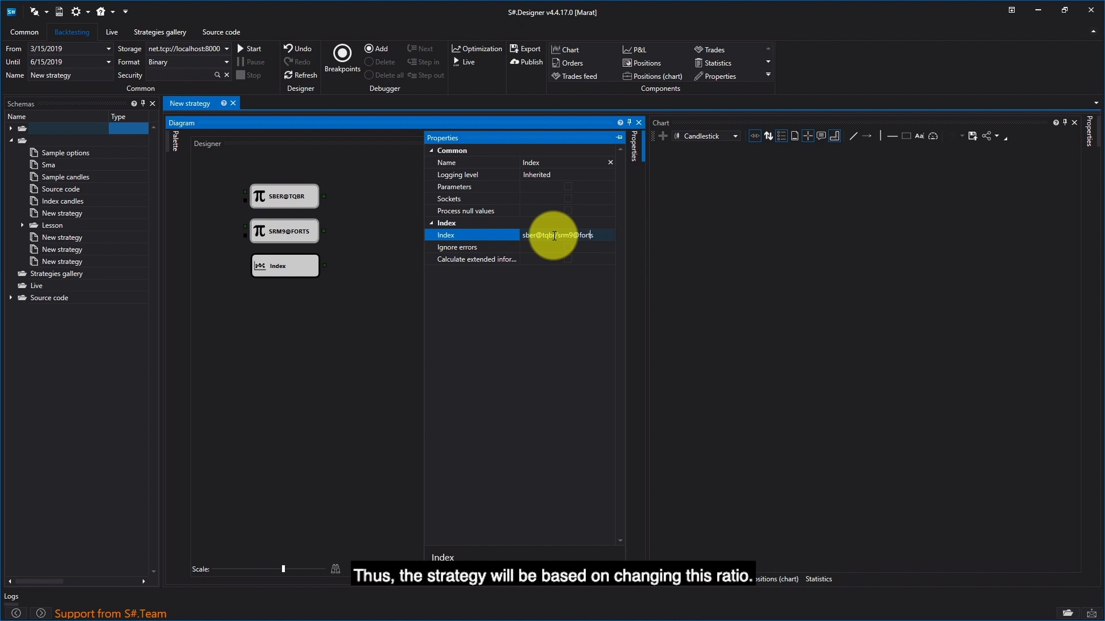
click(388, 289)
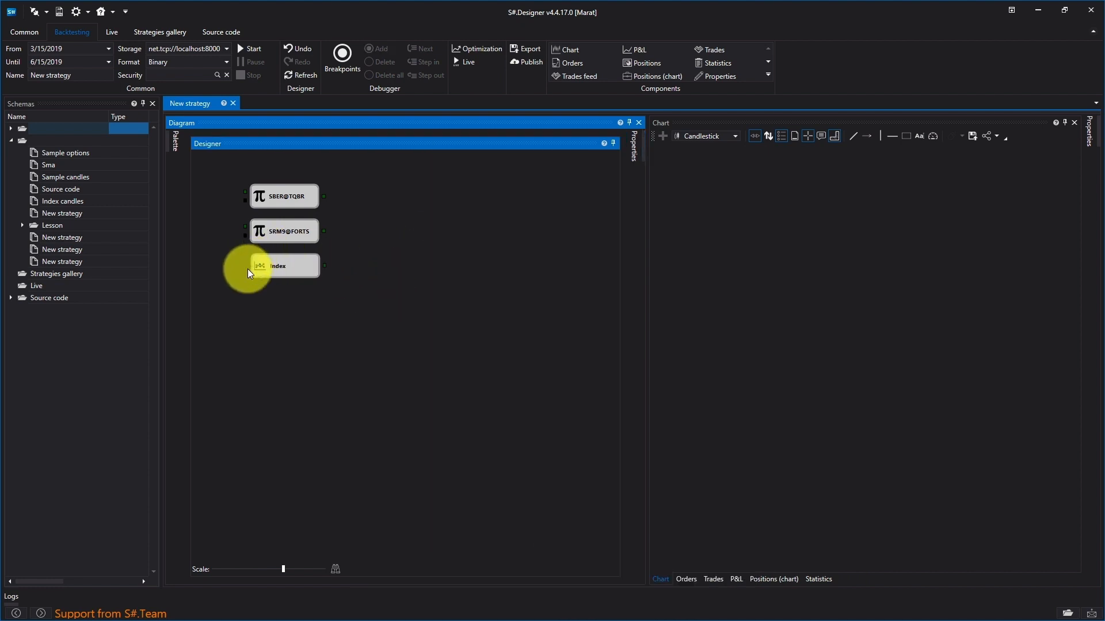
Step: Shift the Index cube to make room, add a Candles cube beside it, and connect the Index output to it
drag(278, 266, 242, 263)
click(172, 139)
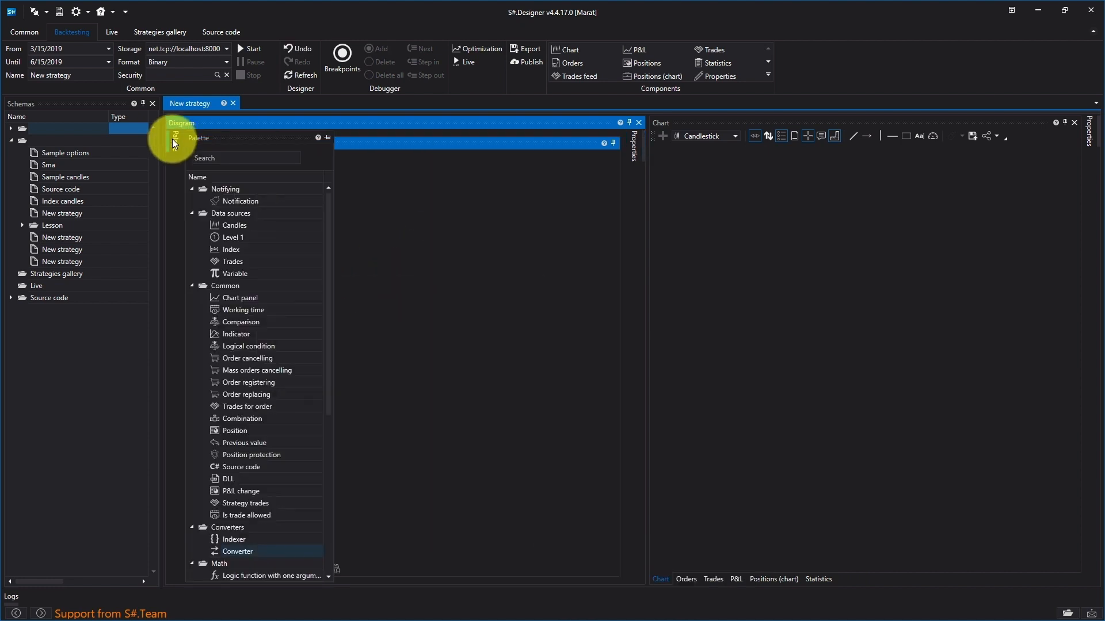
drag(231, 226, 353, 280)
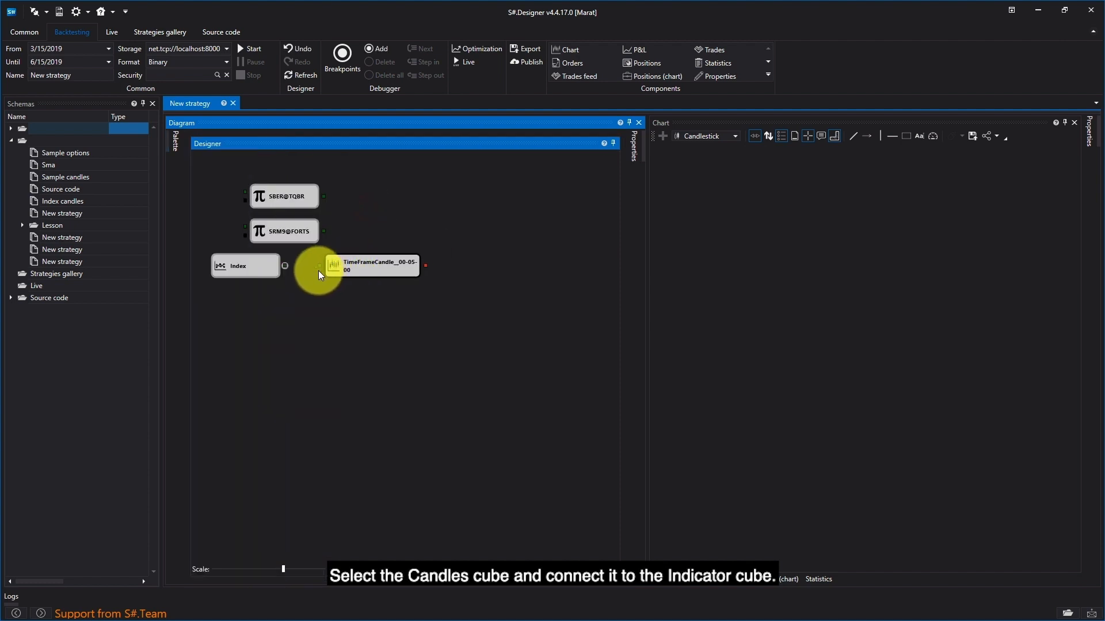
drag(285, 265, 319, 266)
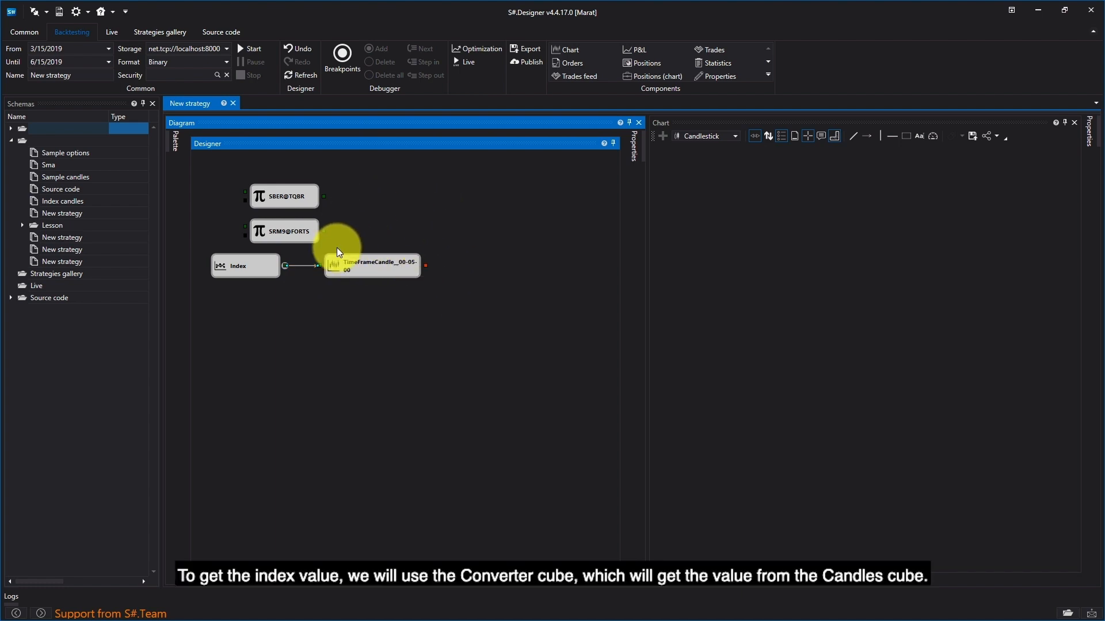
Step: Place a Converter cube below the Candles cube and connect the candle output to its input
click(175, 144)
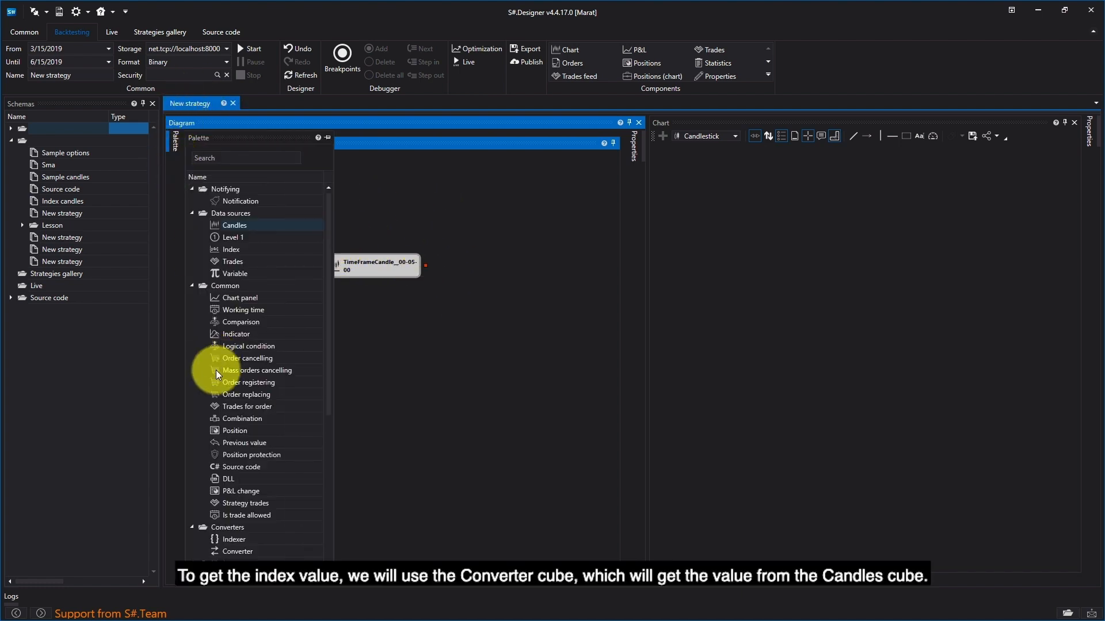
click(258, 551)
drag(265, 544, 371, 303)
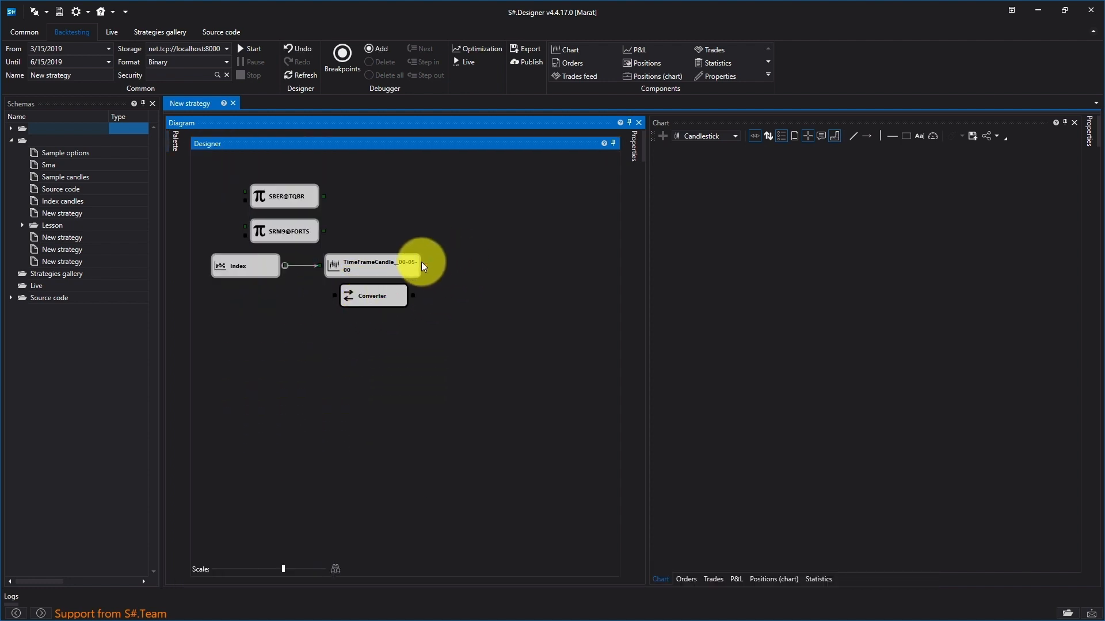
drag(426, 265, 345, 297)
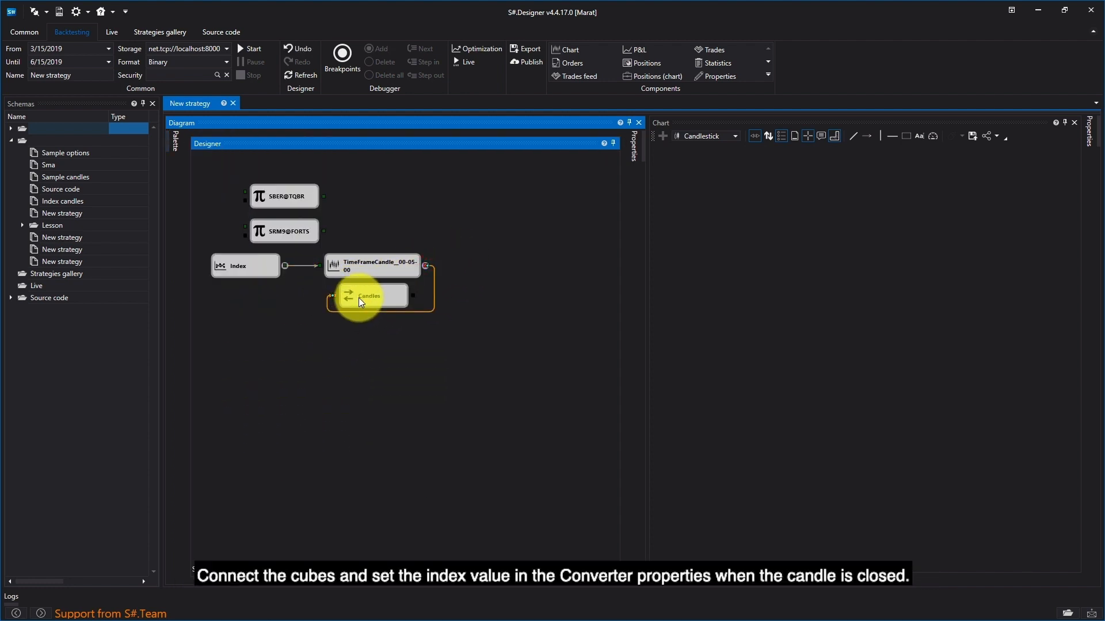
Step: Set the Converter cube's property to Closing price and shift the cube slightly to align it under the Candles cube
right_click(358, 298)
click(409, 405)
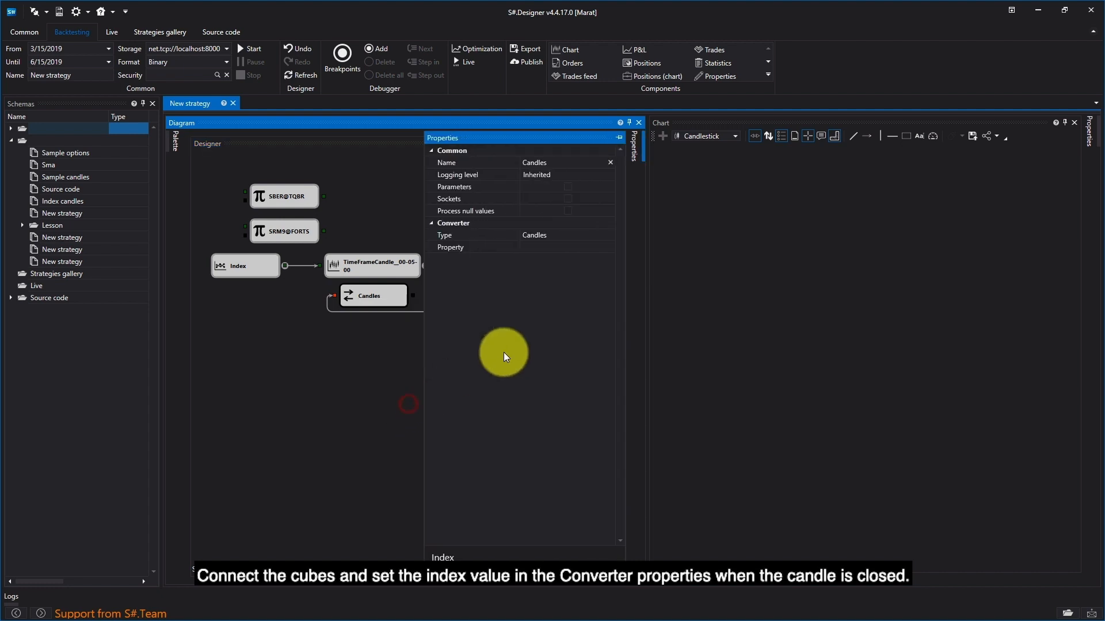
click(593, 247)
click(611, 247)
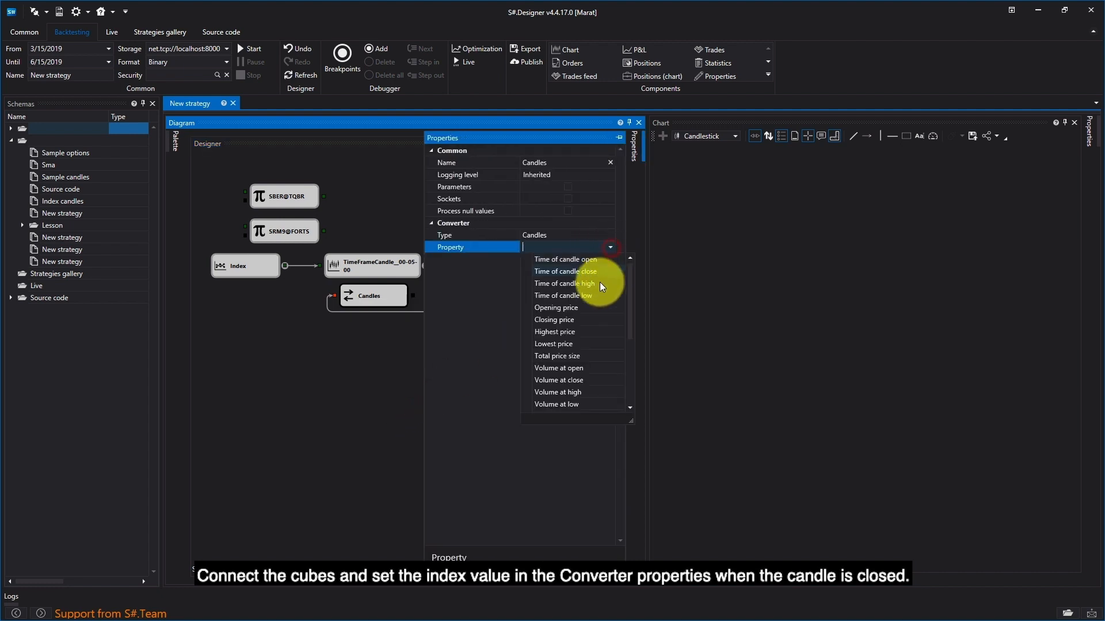
click(581, 318)
click(351, 344)
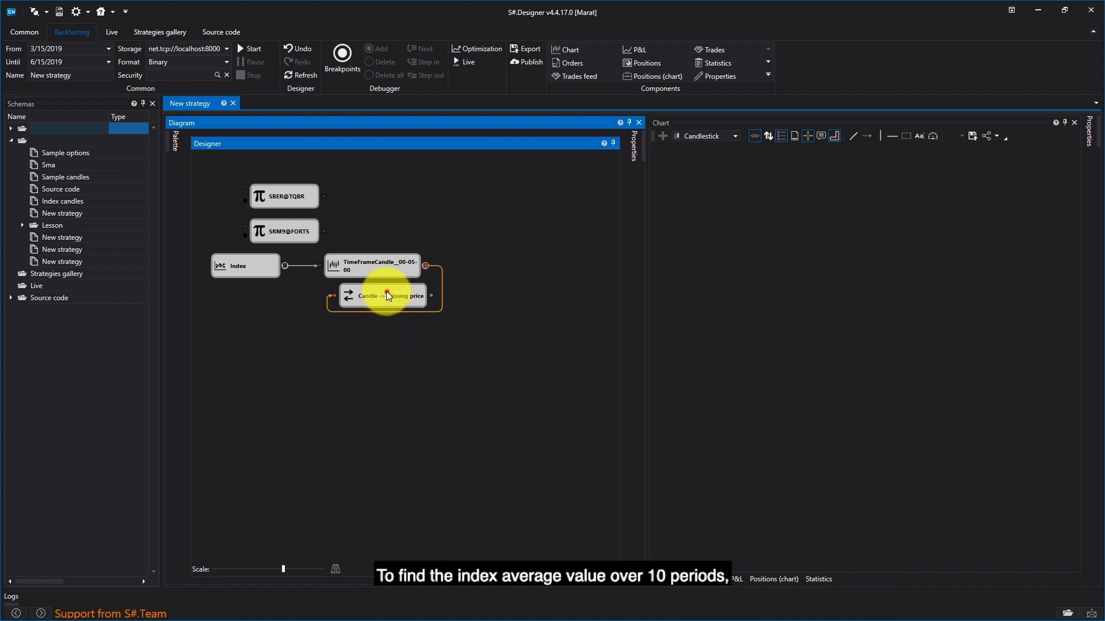
drag(387, 292, 381, 291)
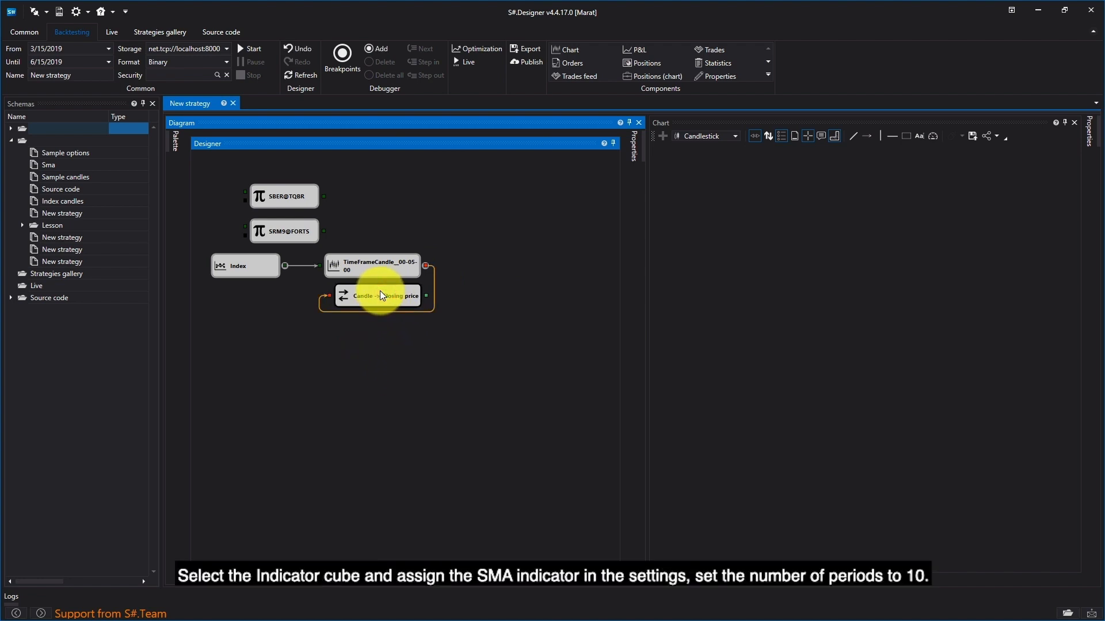
Step: Place an Indicator cube below the Closing price converter and set its type to SMA
click(174, 140)
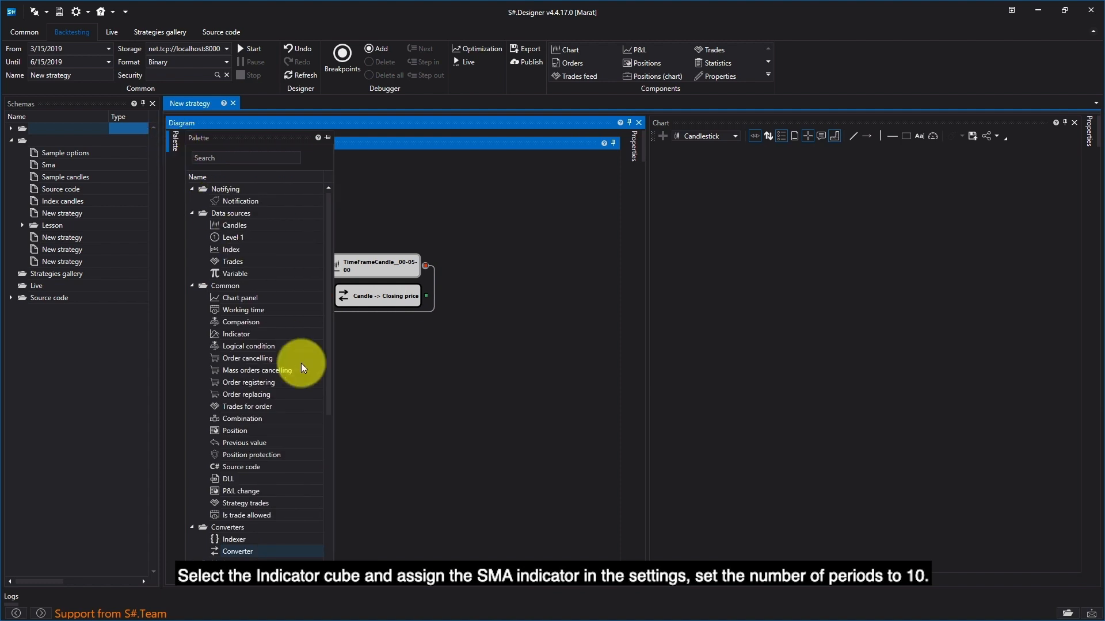
drag(246, 335, 419, 353)
right_click(388, 332)
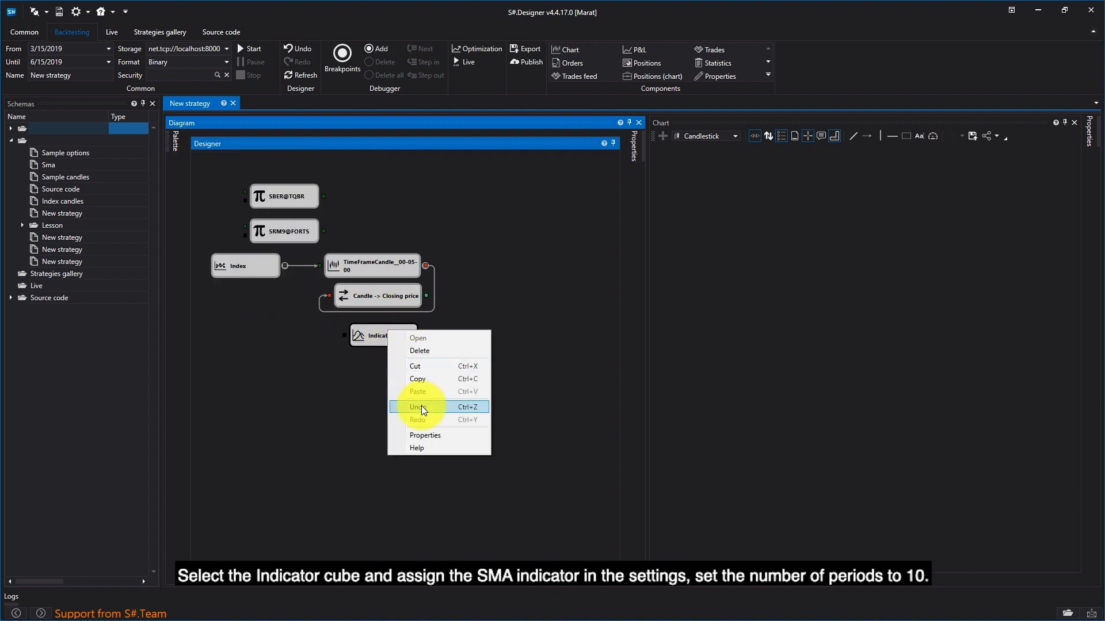
click(440, 436)
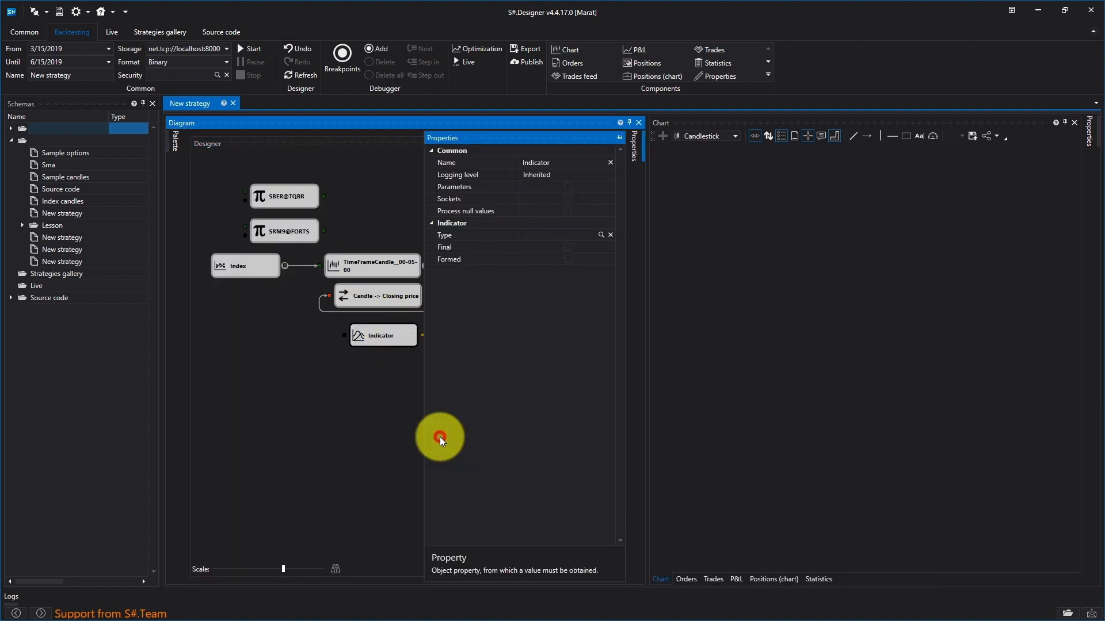
click(602, 236)
text(sma)
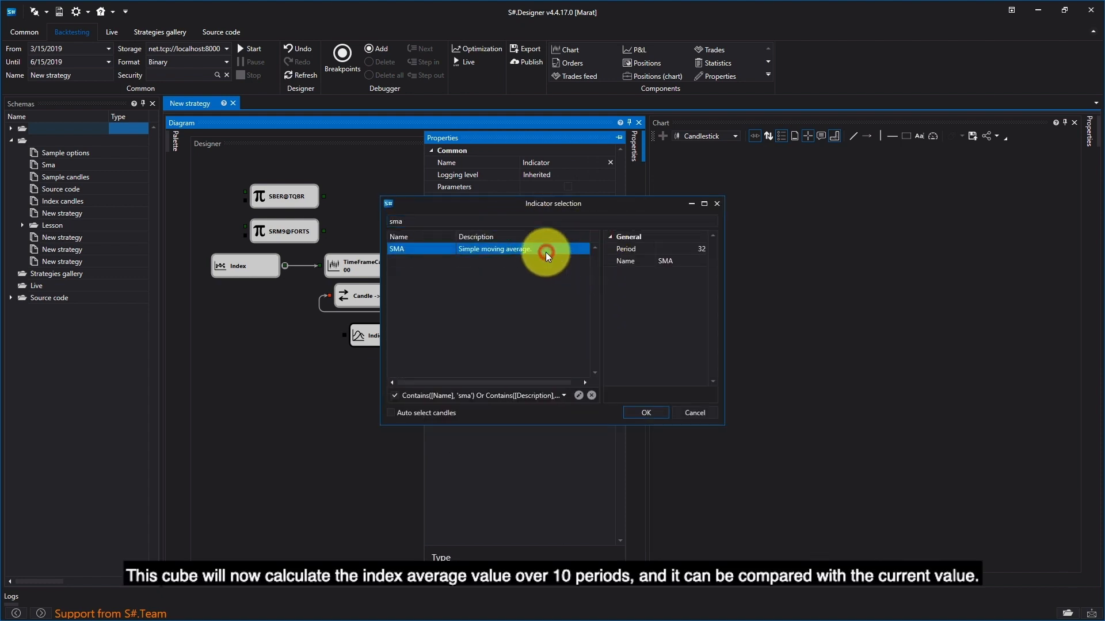
double_click(545, 250)
Step: Set the SMA period to 10 and connect the Closing price converter's output to the SMA cube placed just beneath it
click(602, 246)
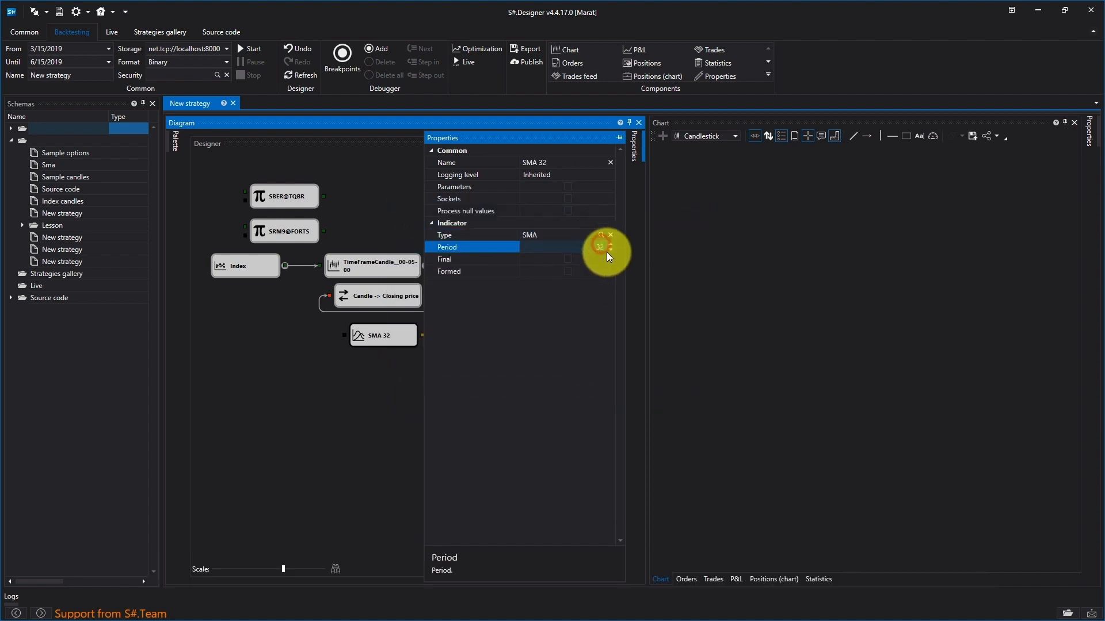
text(10)
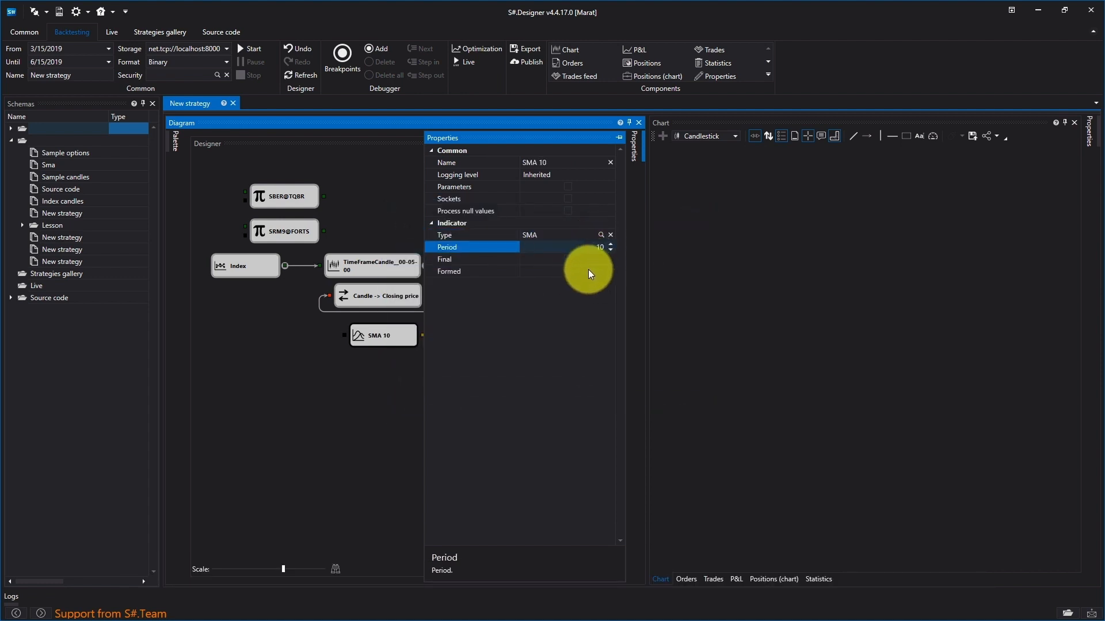
click(337, 453)
drag(373, 329, 371, 326)
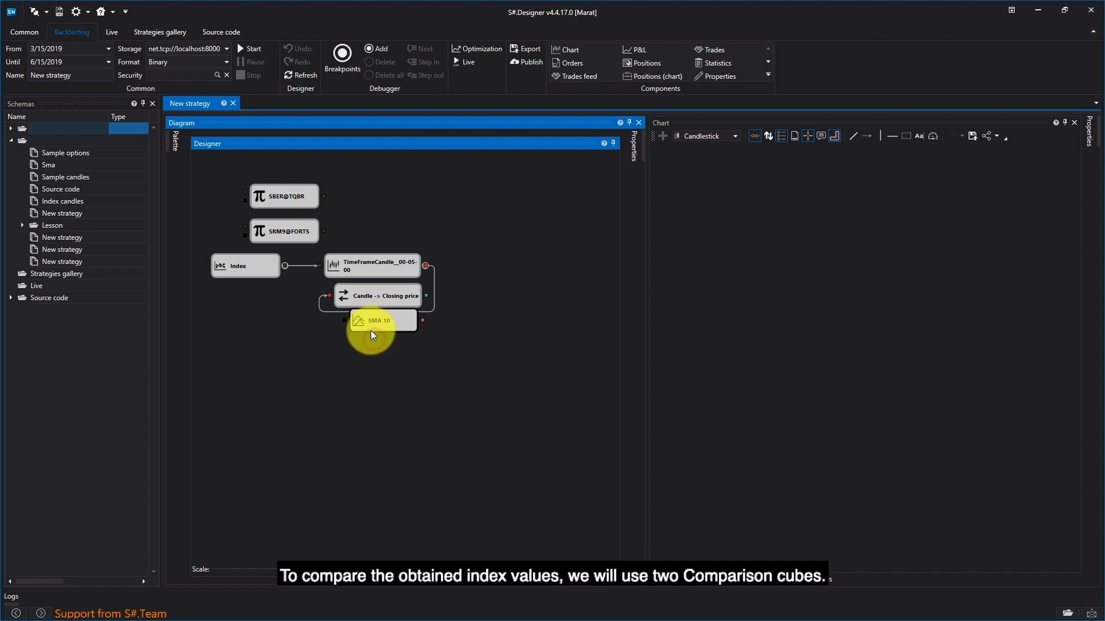
drag(426, 296, 378, 327)
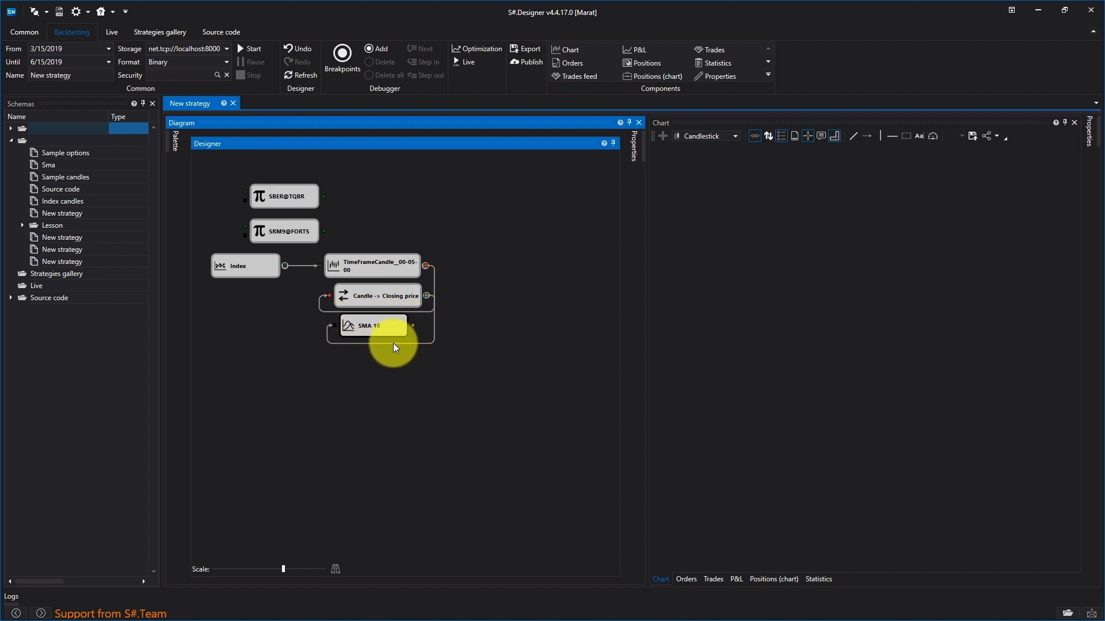
Step: Add two Comparison cubes and stack them below and to the left of the SMA cube
click(175, 142)
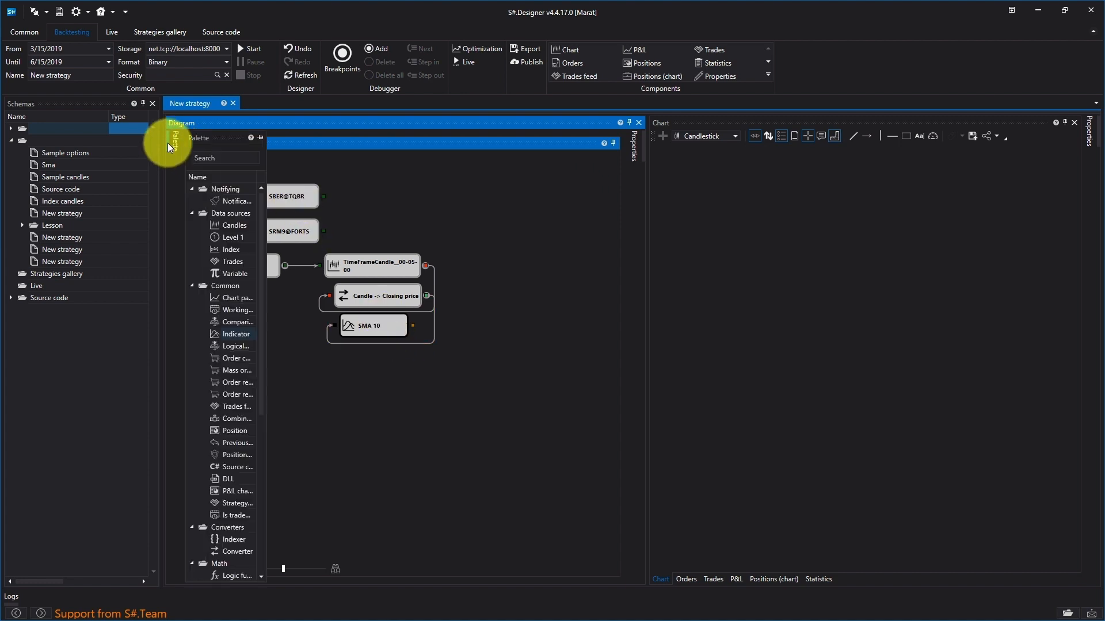
drag(239, 322, 274, 353)
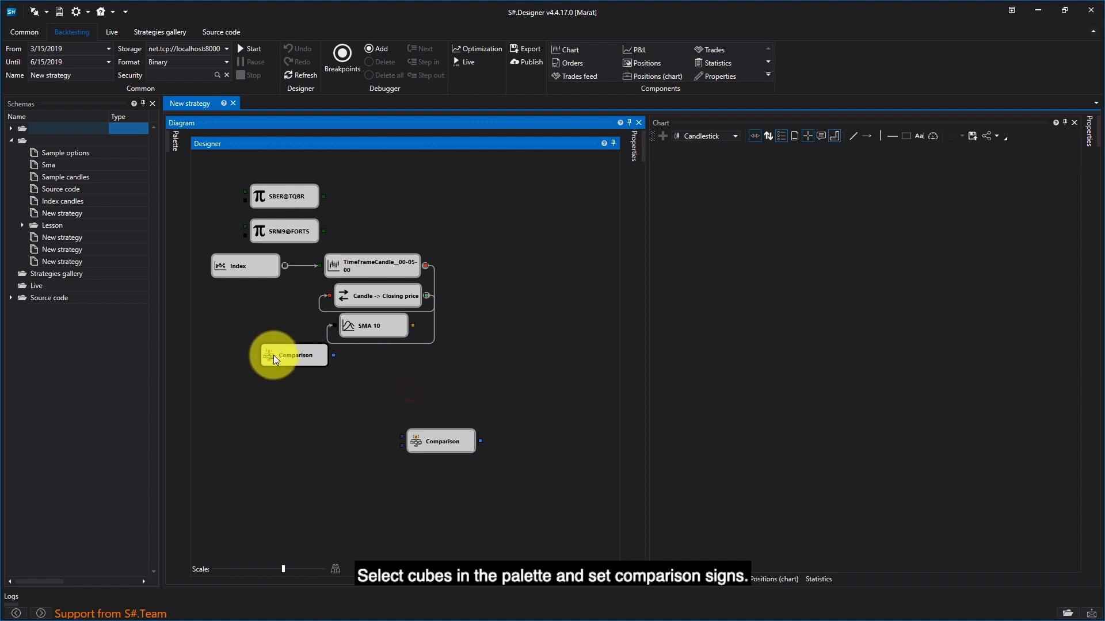
drag(446, 446, 312, 398)
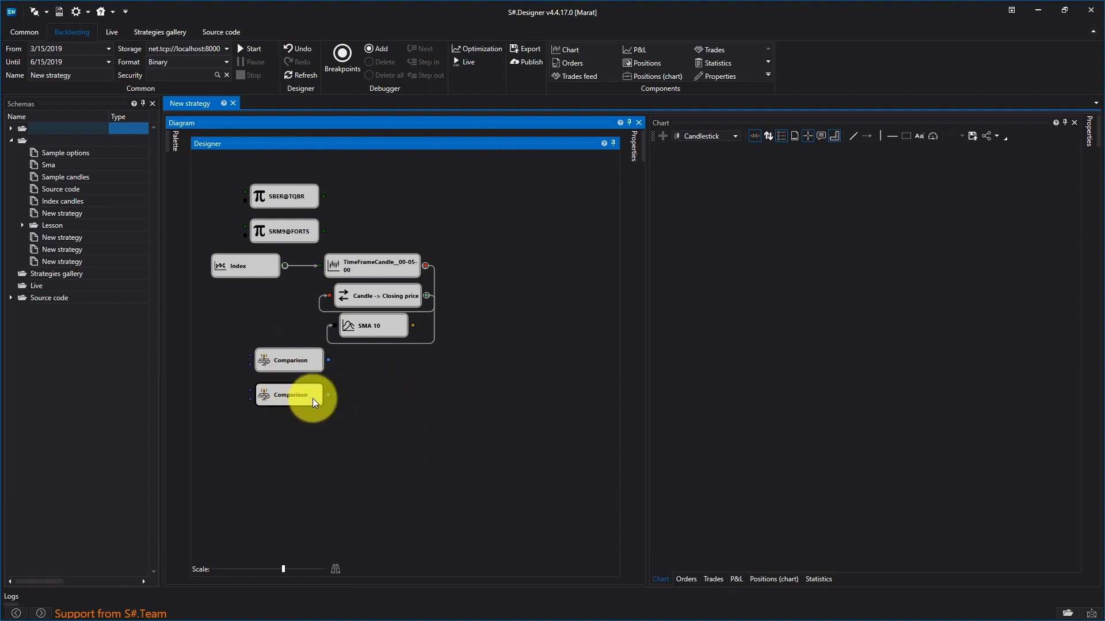
Step: Set the upper Comparison cube's operator to less than (<) and connect the Closing price and SMA 10 outputs to its inputs
right_click(291, 360)
click(351, 461)
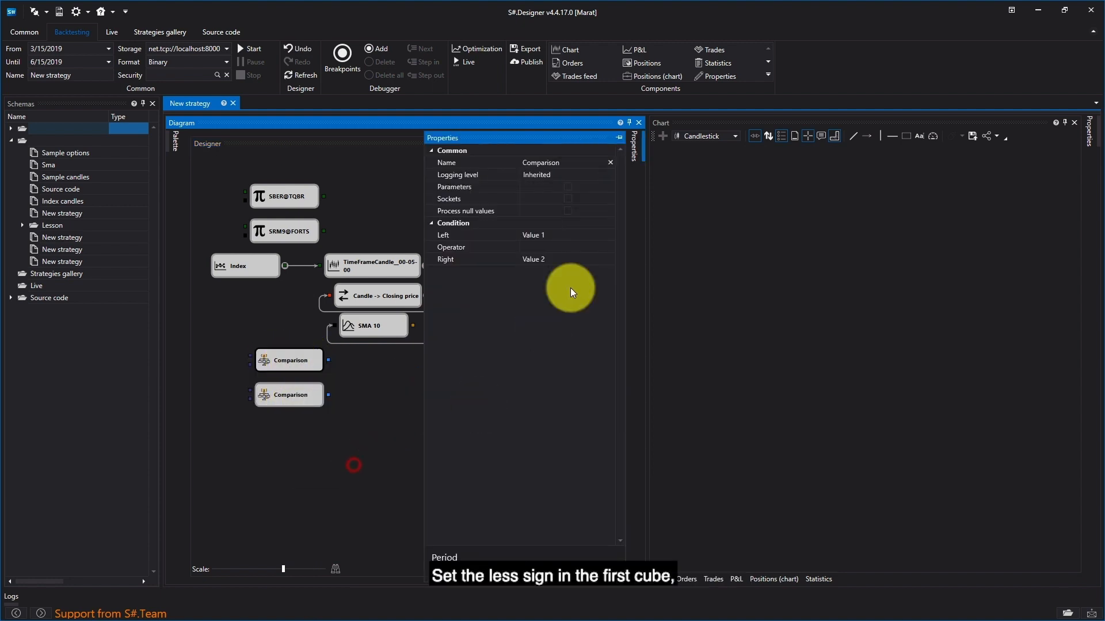
click(596, 248)
click(573, 310)
click(305, 398)
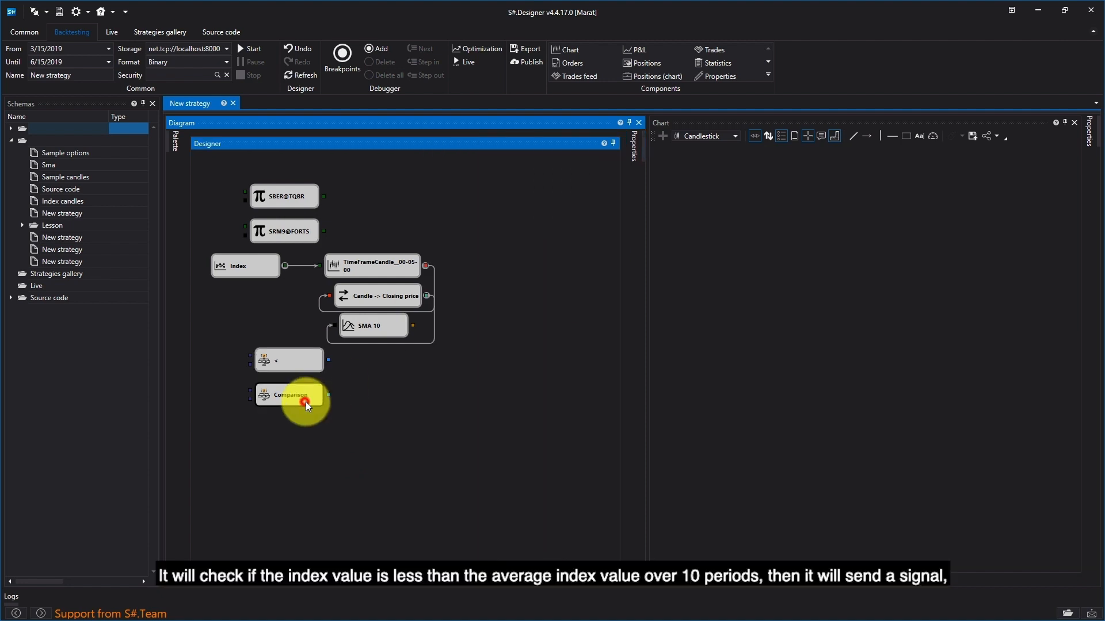
drag(427, 294, 254, 352)
drag(413, 326, 246, 362)
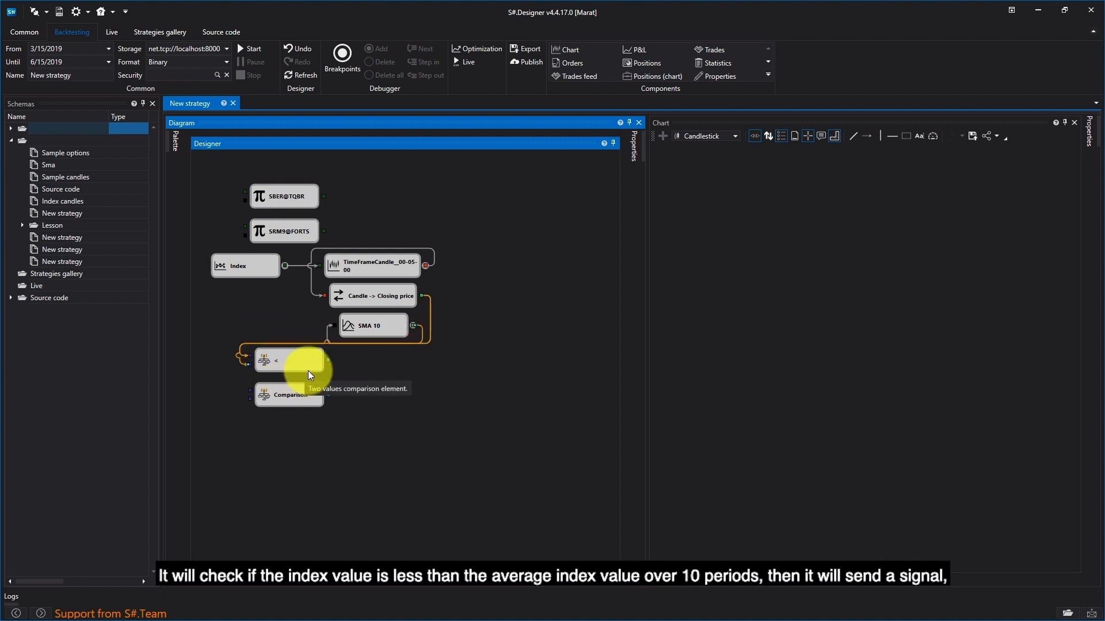
Step: Place an Order registering cube to the right of the two comparison cubes
mouse_move(173, 150)
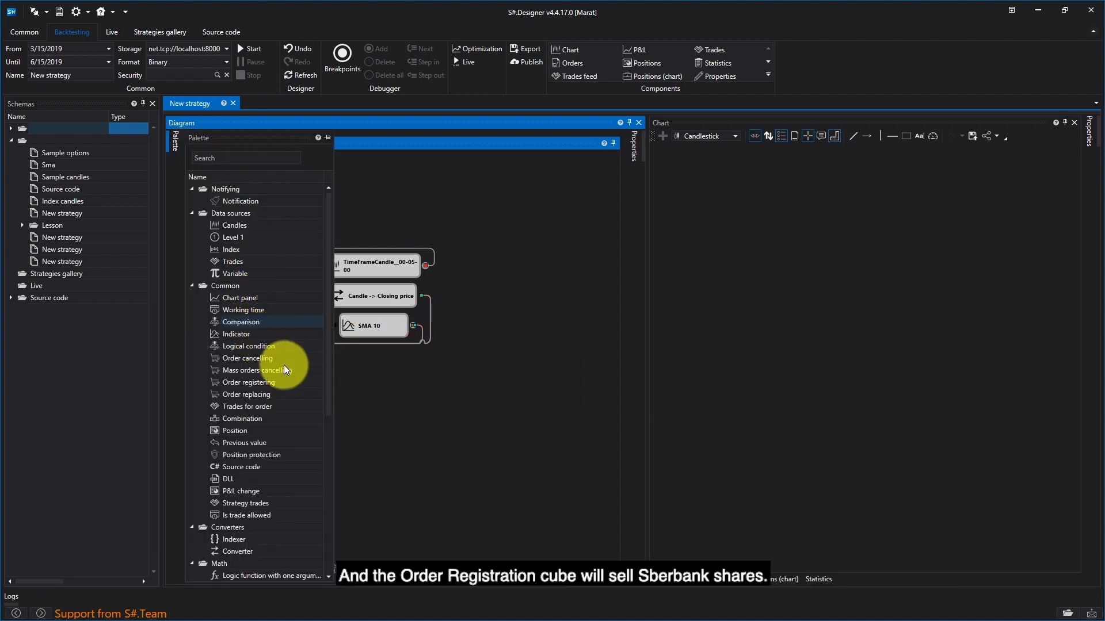
click(271, 358)
click(259, 385)
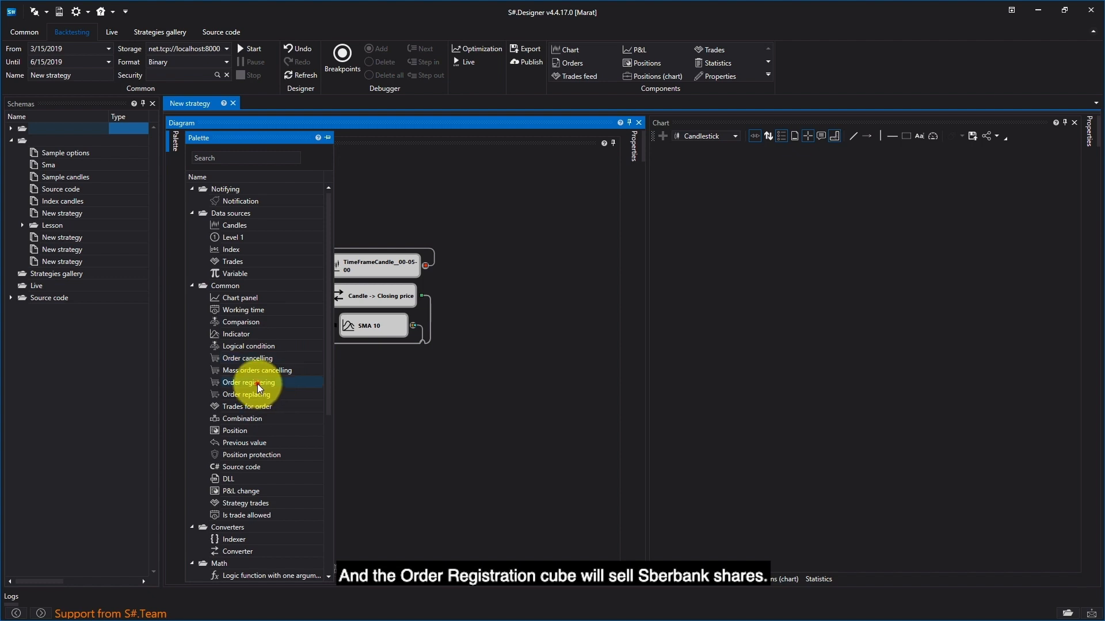
drag(232, 383, 507, 381)
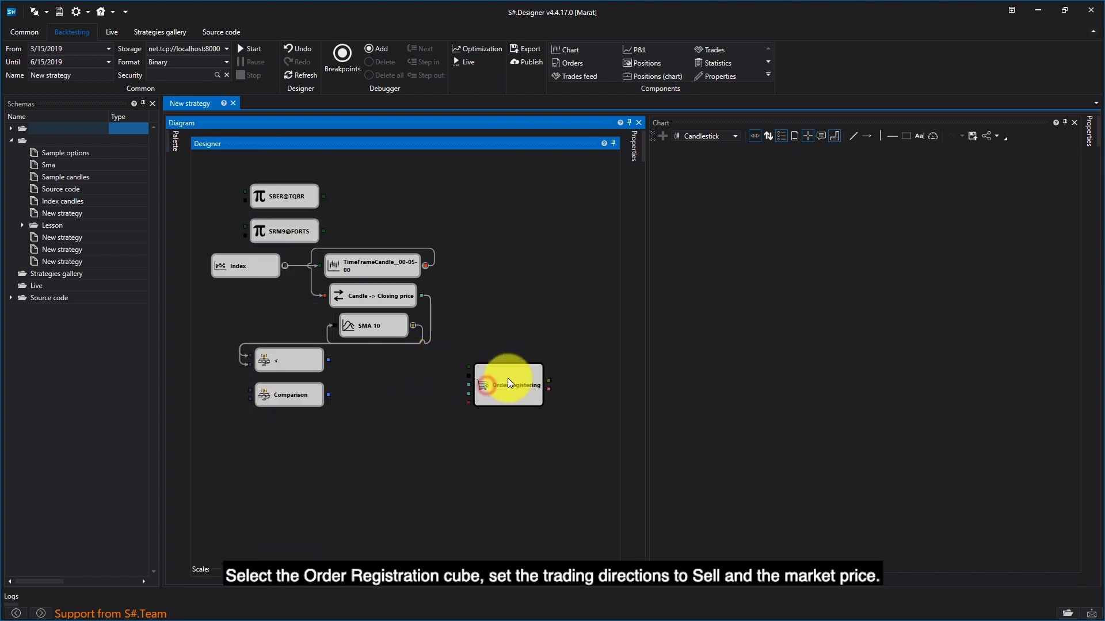
Step: Configure the order cube as a market order with direction Sell, and connect the SBER@TQBR and less-than comparison outputs to it
right_click(511, 383)
click(575, 491)
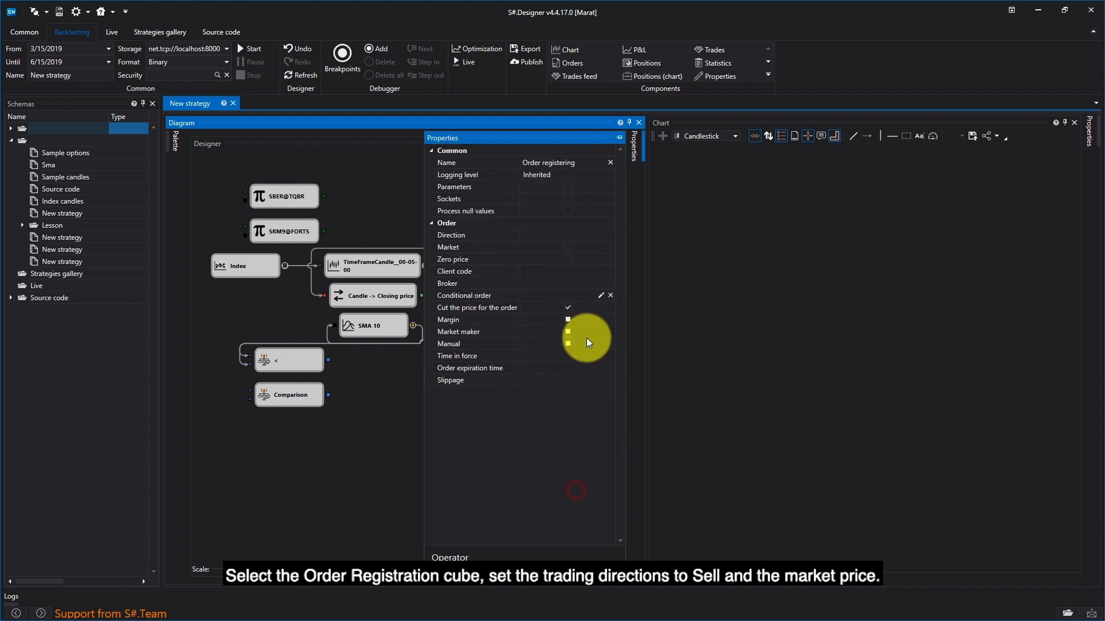
click(564, 248)
click(607, 233)
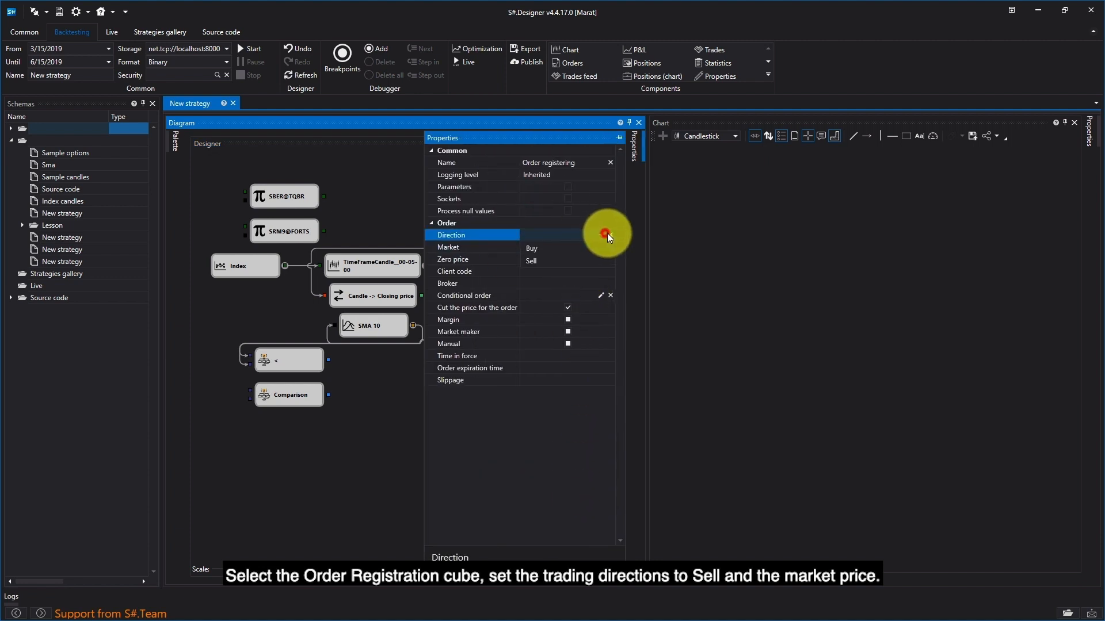
click(585, 261)
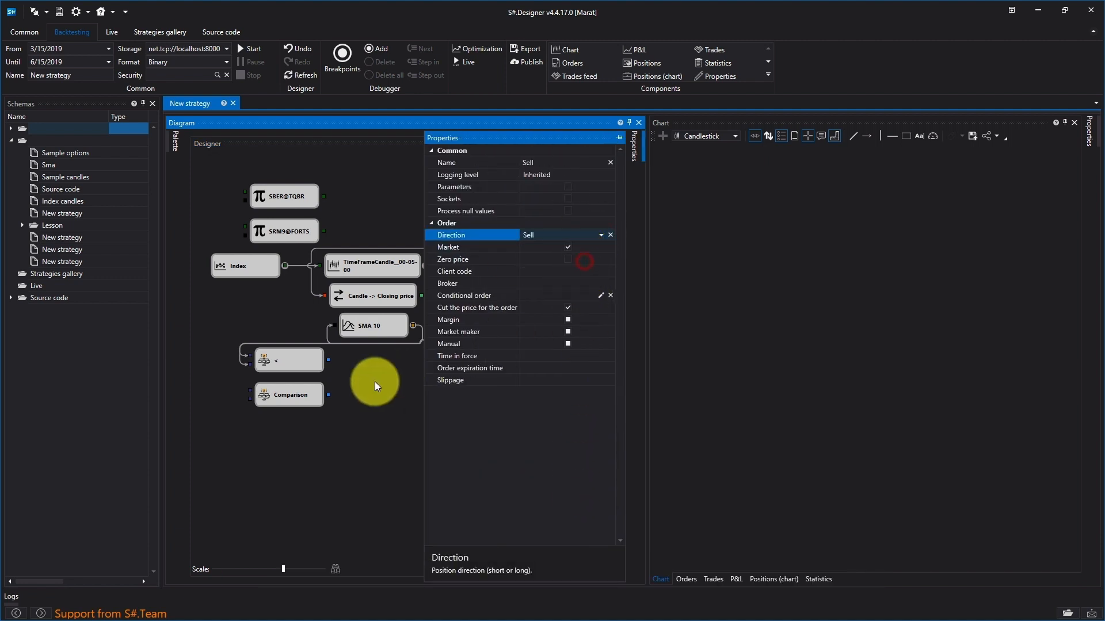
click(392, 382)
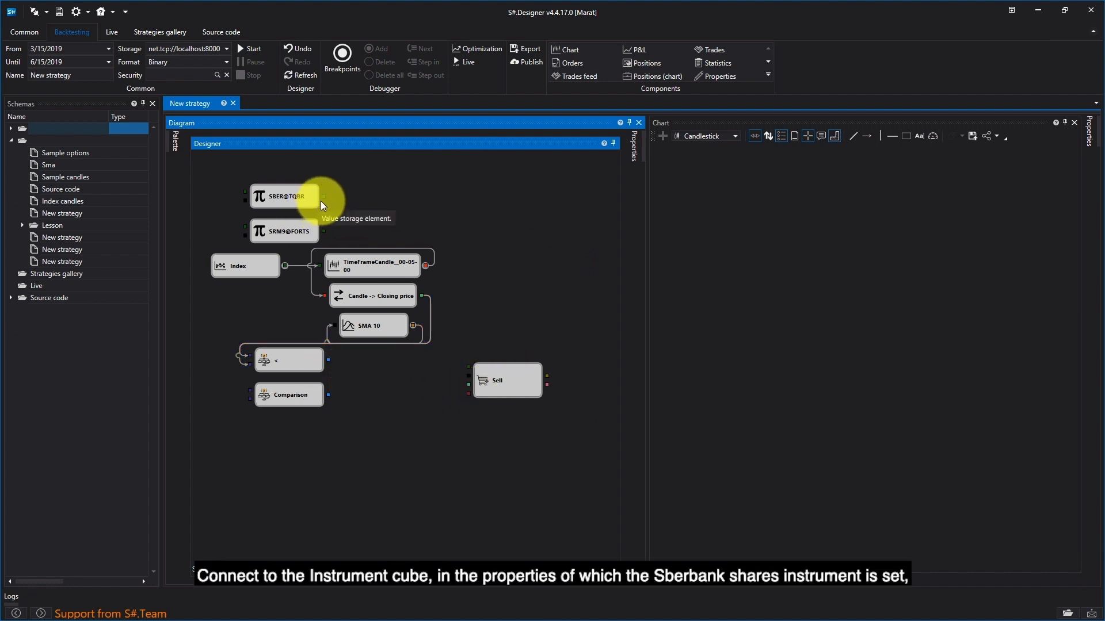
drag(325, 196, 468, 367)
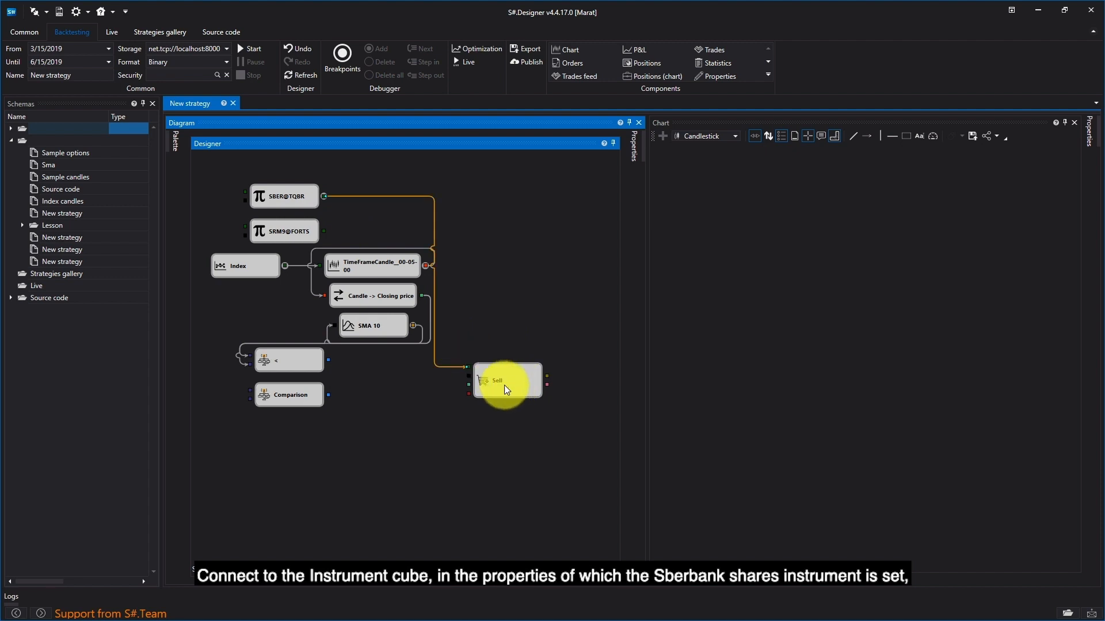
drag(328, 360, 467, 376)
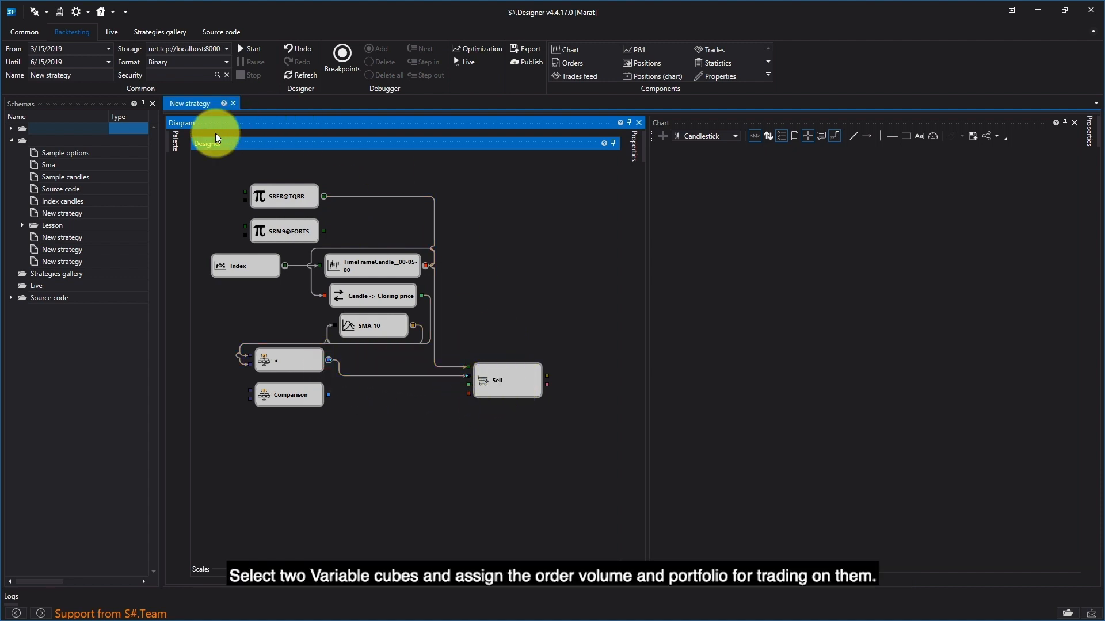
Step: Add two Variable cubes above the Sell cube and connect them to its volume and portfolio inputs
click(174, 141)
drag(236, 274, 501, 242)
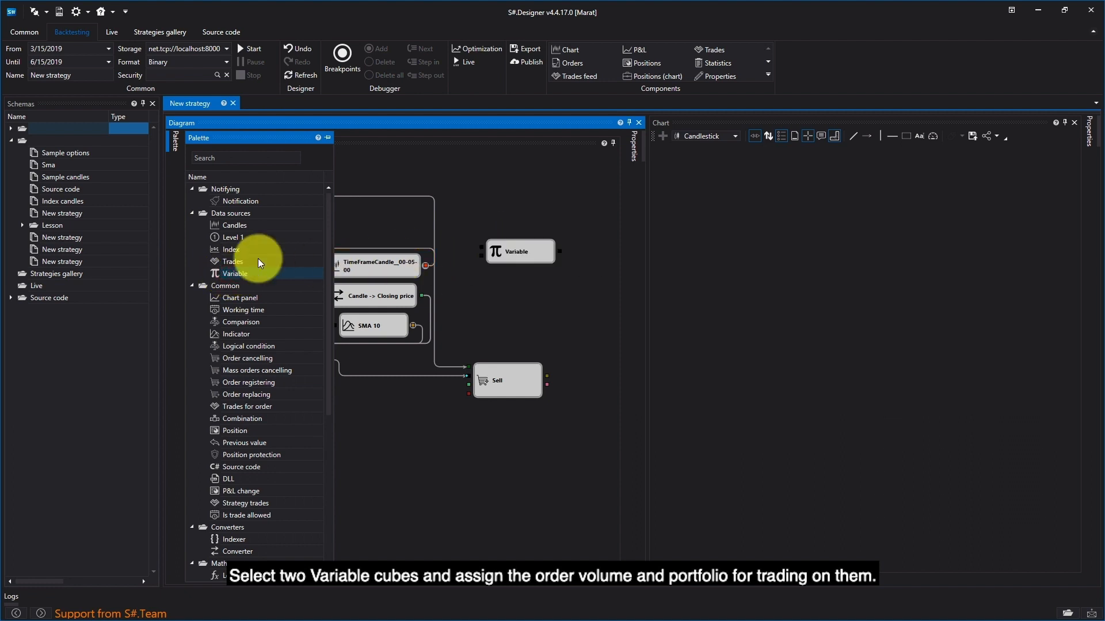
drag(237, 274, 517, 281)
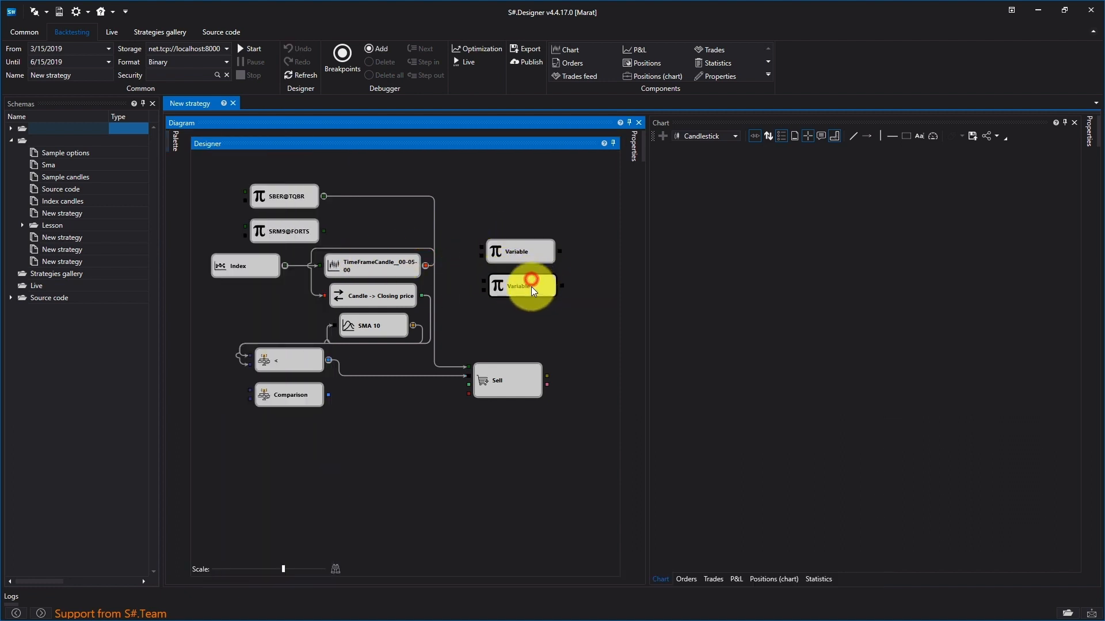
right_click(530, 257)
click(567, 243)
drag(560, 252, 471, 383)
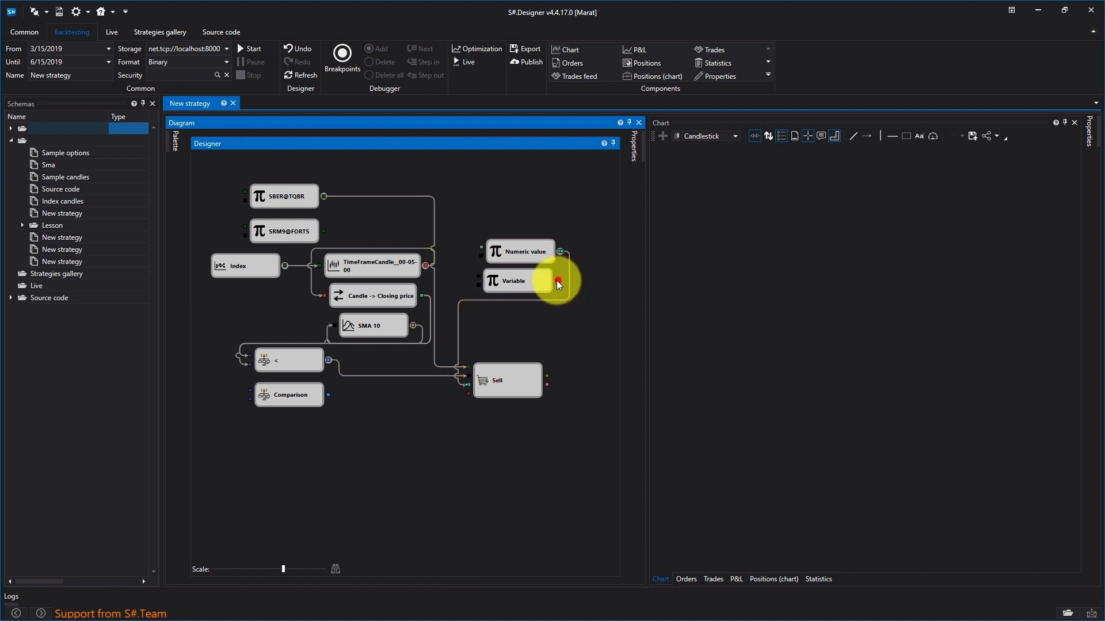
drag(559, 281, 469, 396)
Step: Set the value of the Numeric value variable to 1 as the order volume
right_click(526, 252)
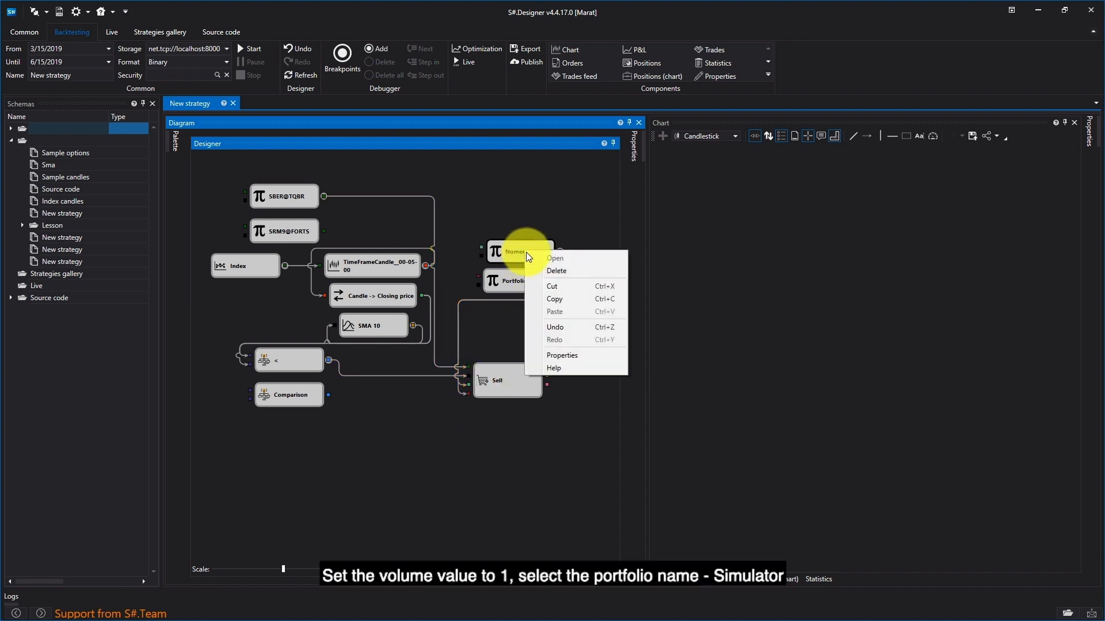
click(570, 356)
click(575, 247)
text(1)
click(385, 202)
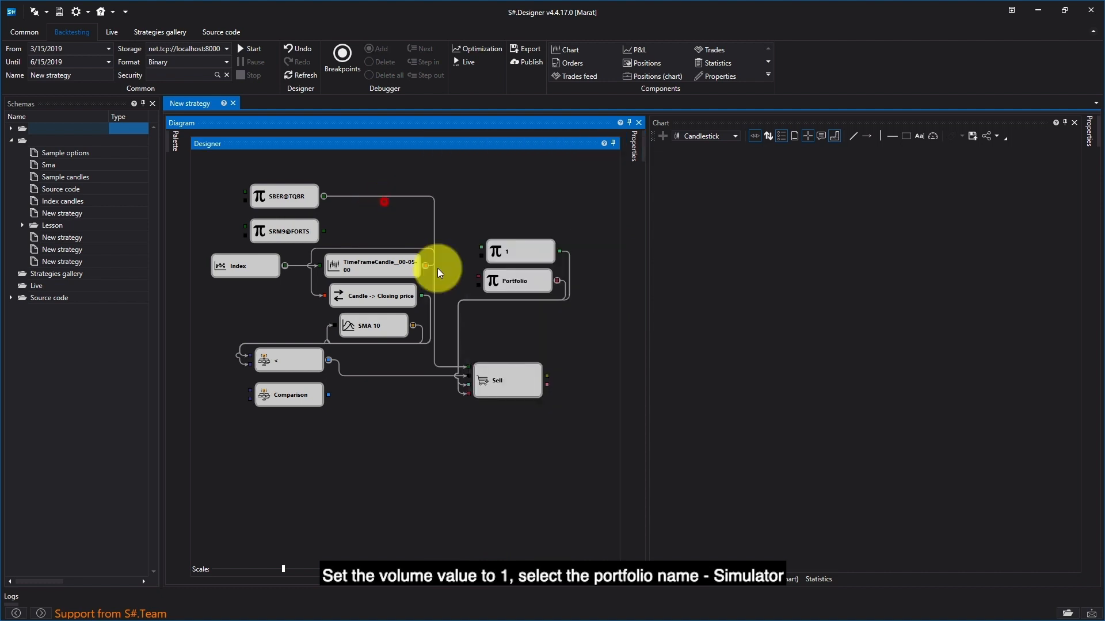
Step: Set the Portfolio variable's value to the Simulator portfolio
right_click(529, 284)
click(563, 386)
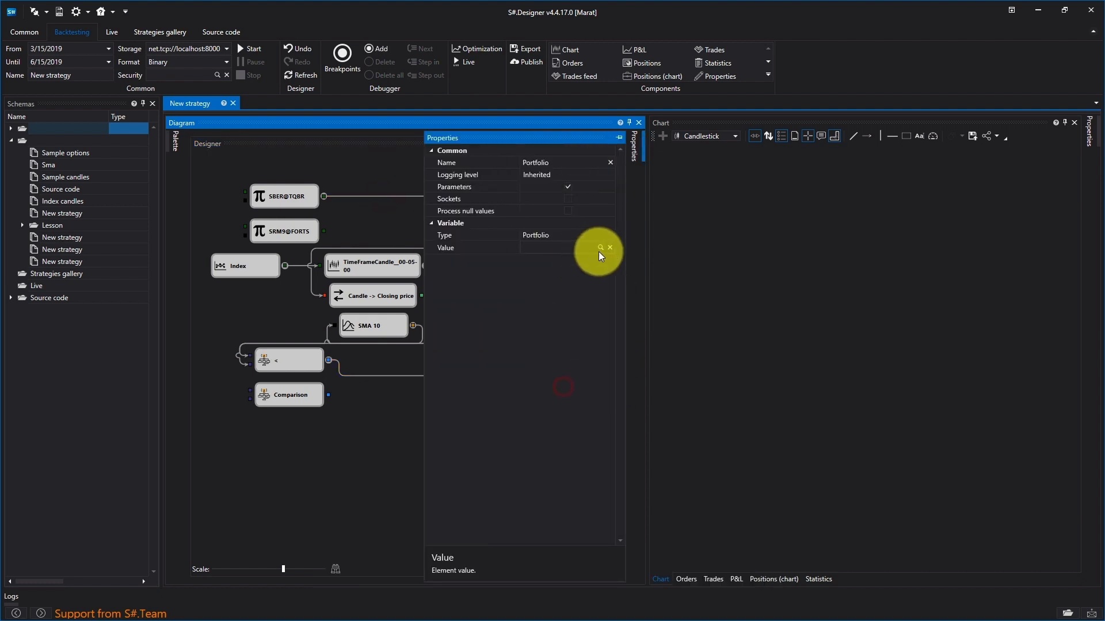
click(599, 249)
click(441, 277)
click(382, 451)
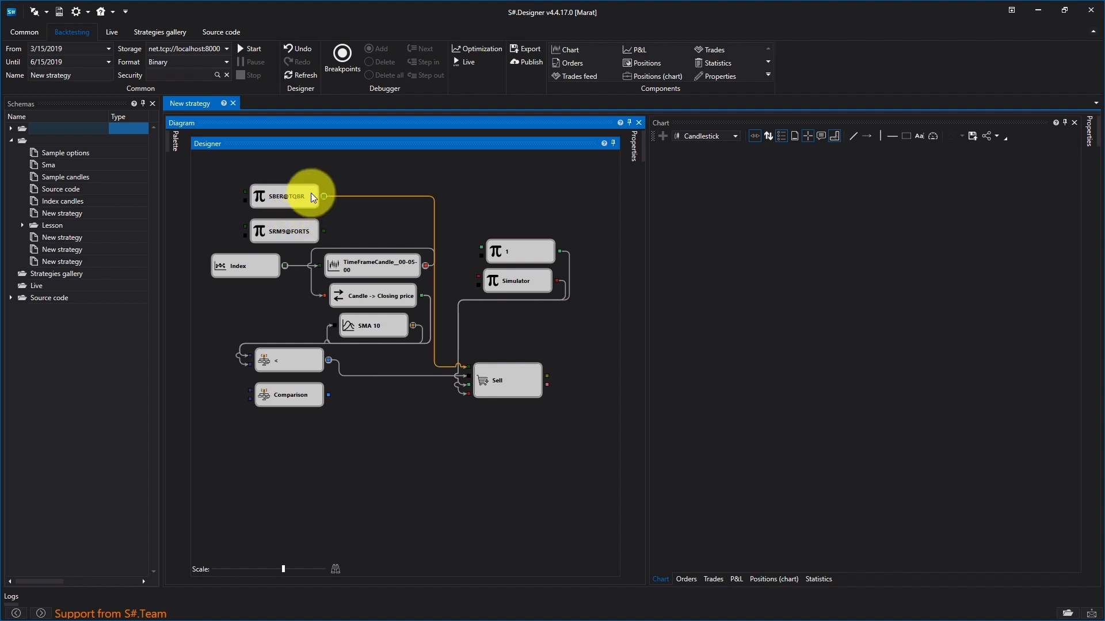
Step: Set the second Comparison cube's operator to greater-than and connect the closing price and SMA 10 outputs to its inputs
click(176, 140)
right_click(315, 400)
click(375, 506)
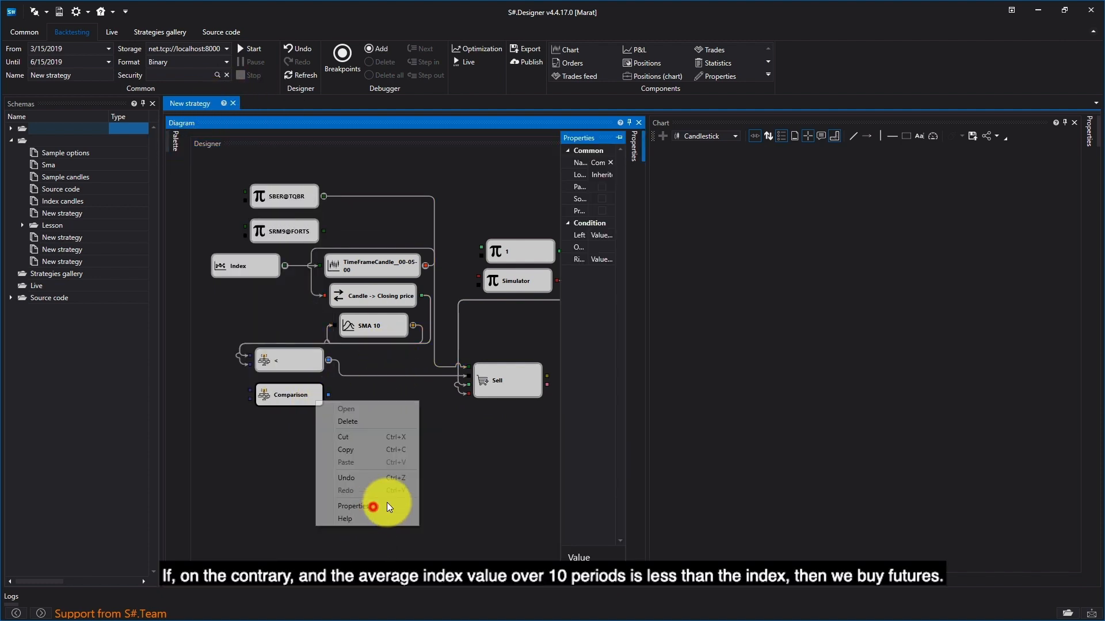
click(578, 249)
click(582, 273)
click(336, 447)
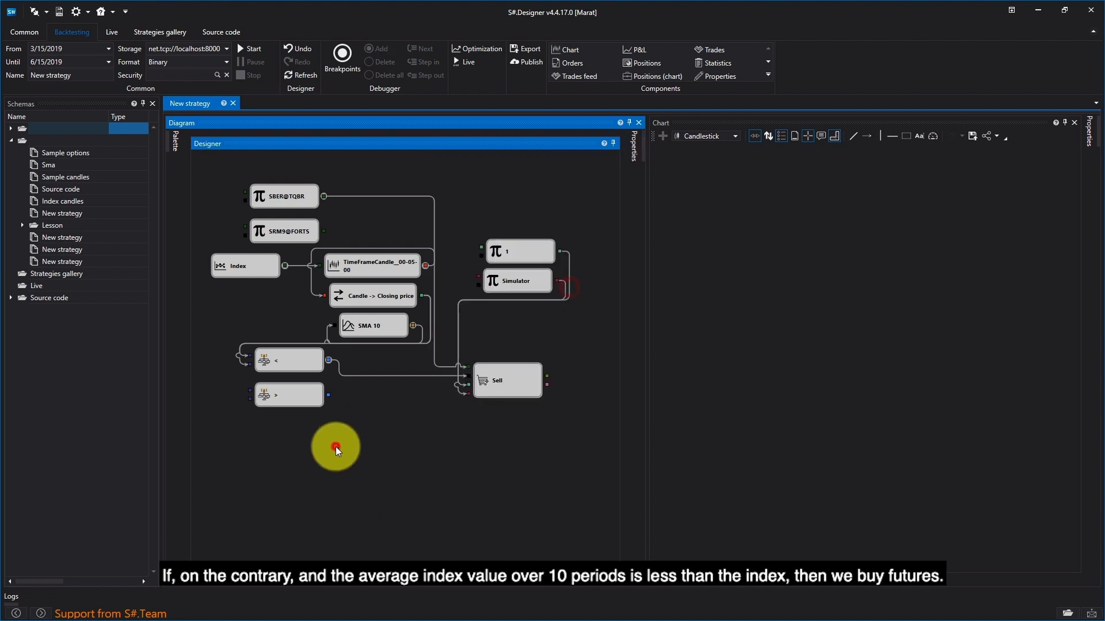
drag(422, 296, 250, 390)
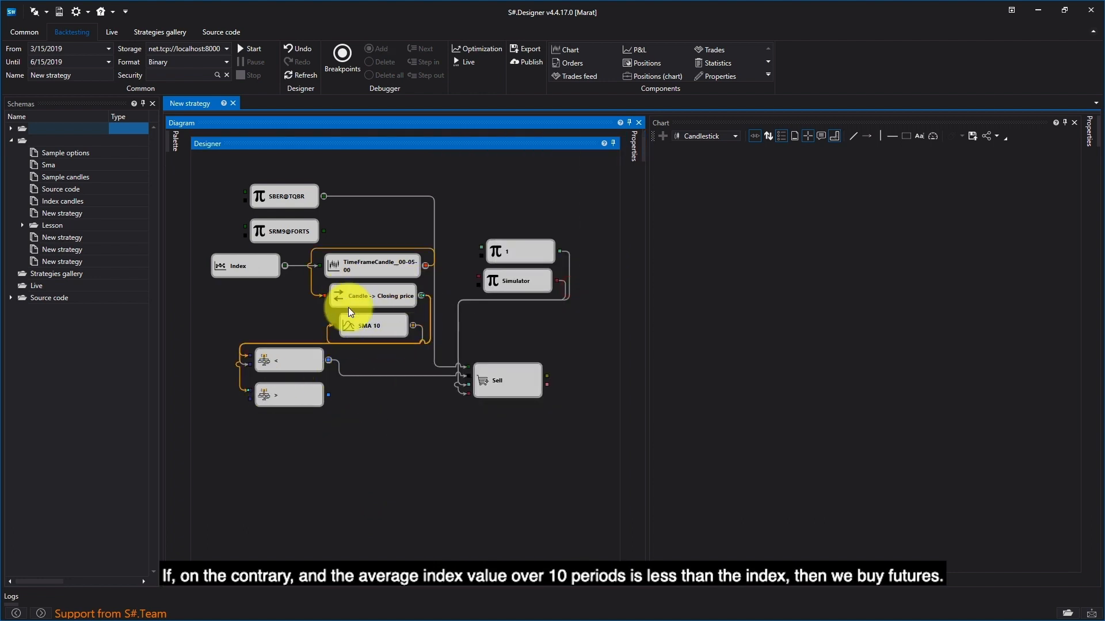
drag(412, 326, 278, 405)
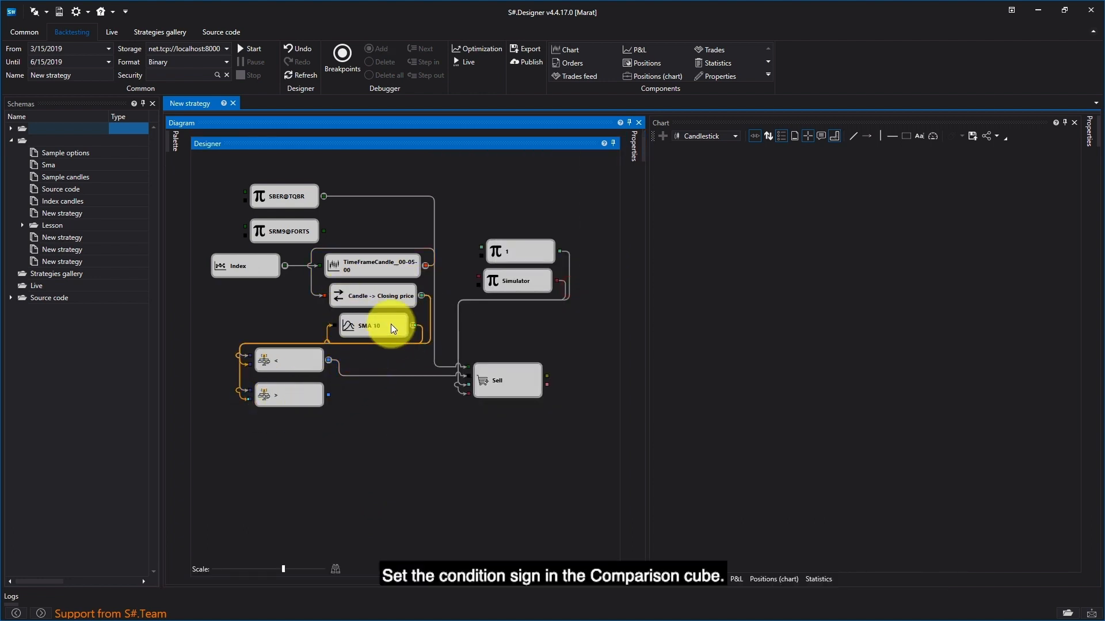
Step: Add an Order registering cube below the Sell cube and configure it as a market order with direction Buy
click(176, 145)
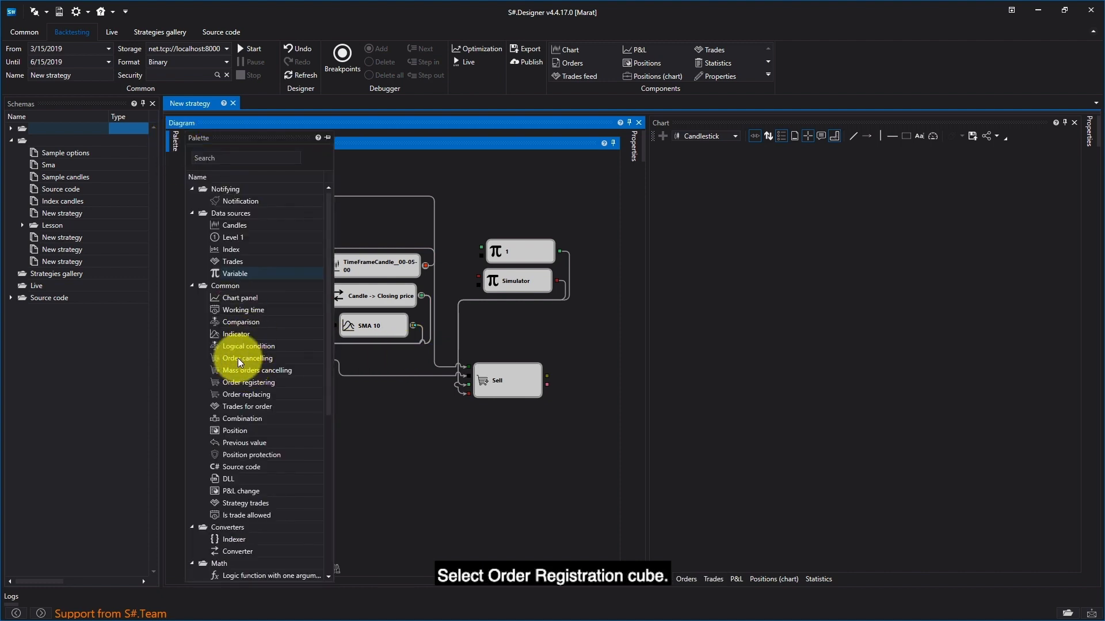
drag(245, 383, 516, 439)
right_click(516, 440)
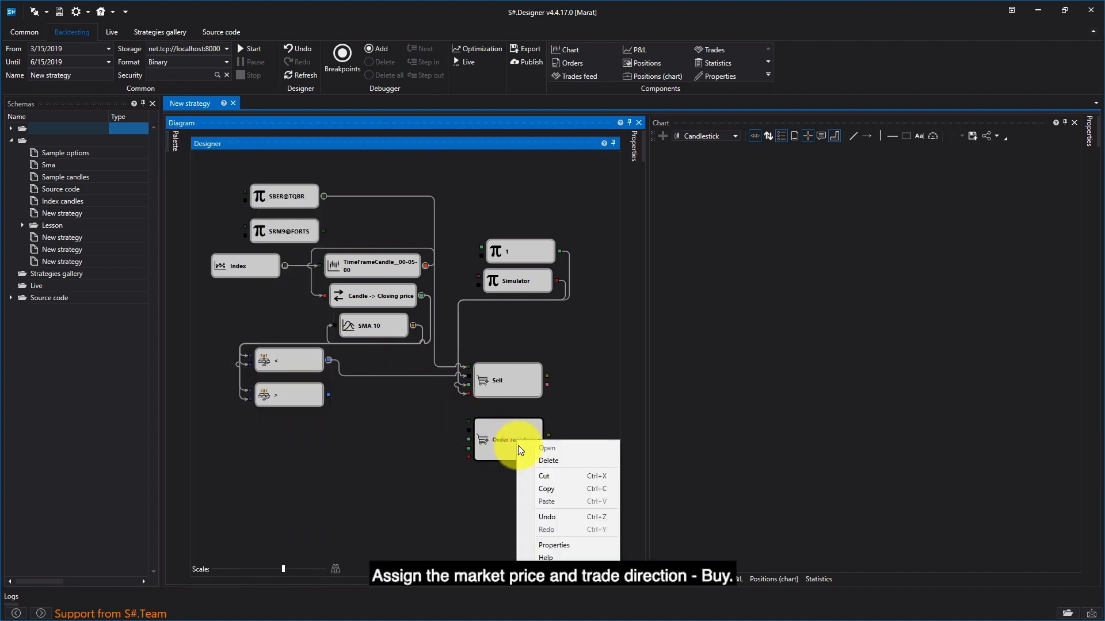
click(582, 545)
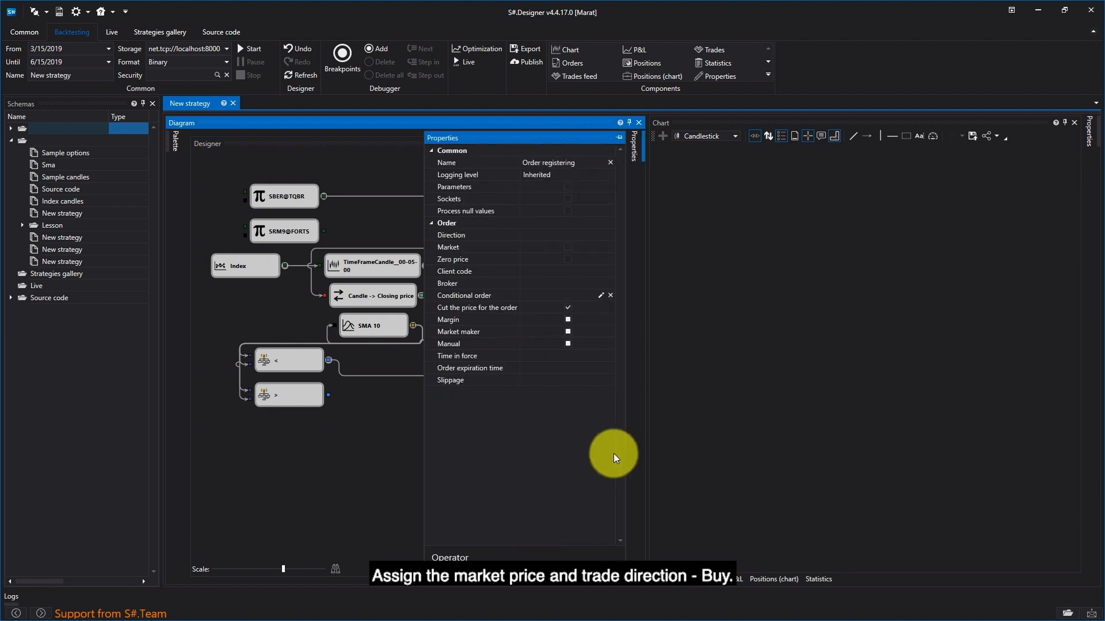
click(568, 248)
click(605, 234)
click(601, 234)
click(584, 250)
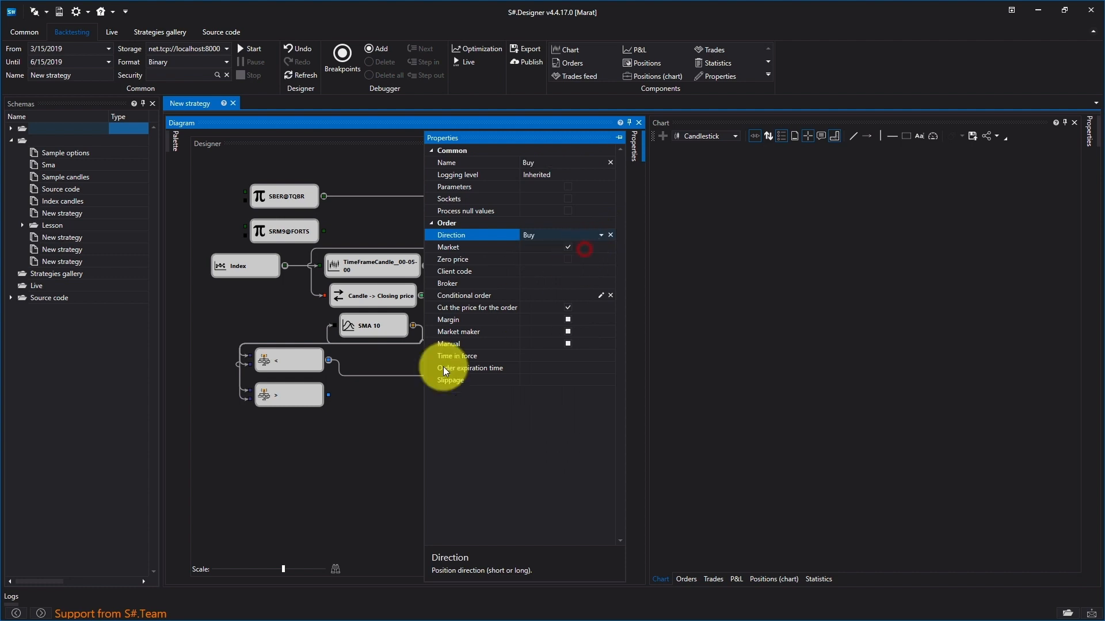
click(374, 442)
Step: Connect the SRM9@FORTS, Simulator portfolio, volume 1 and greater-than comparison outputs to the Buy cube's inputs
drag(325, 230, 479, 436)
drag(556, 280, 486, 445)
drag(563, 253, 464, 442)
drag(334, 401, 466, 432)
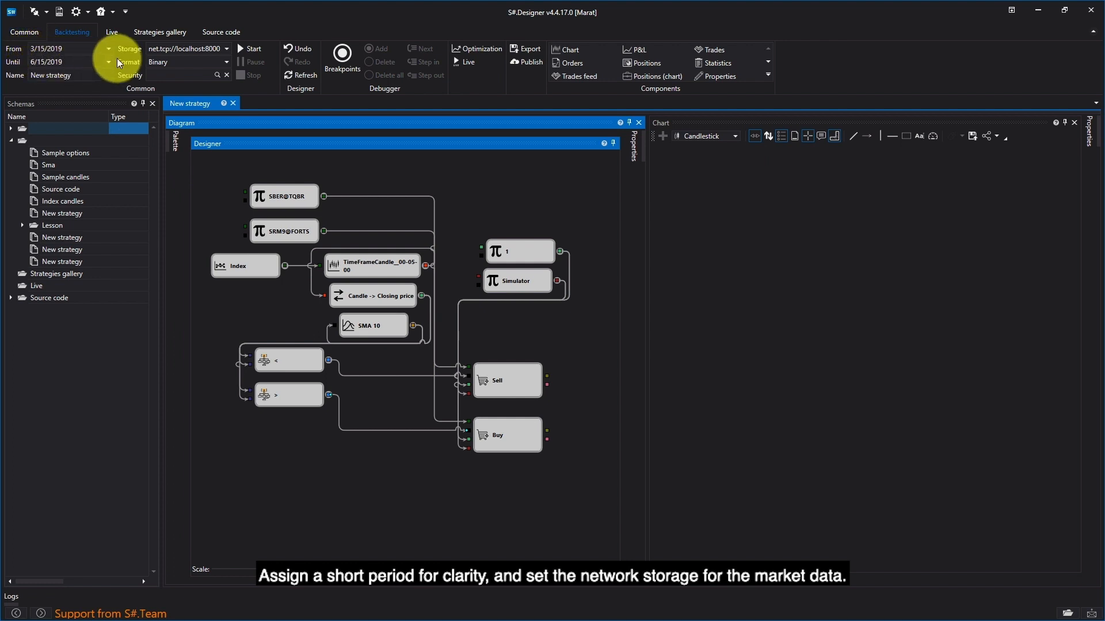
Step: Add a Chart panel cube between the Simulator and Sell cubes and connect the TimeFrameCandle output to it
click(237, 50)
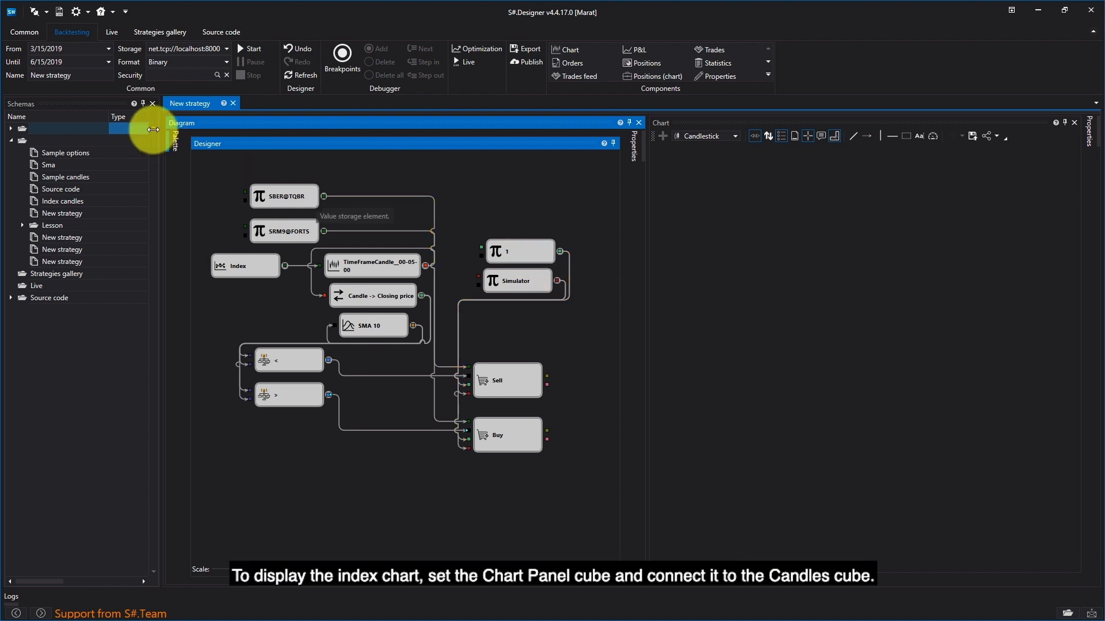
click(176, 141)
click(241, 298)
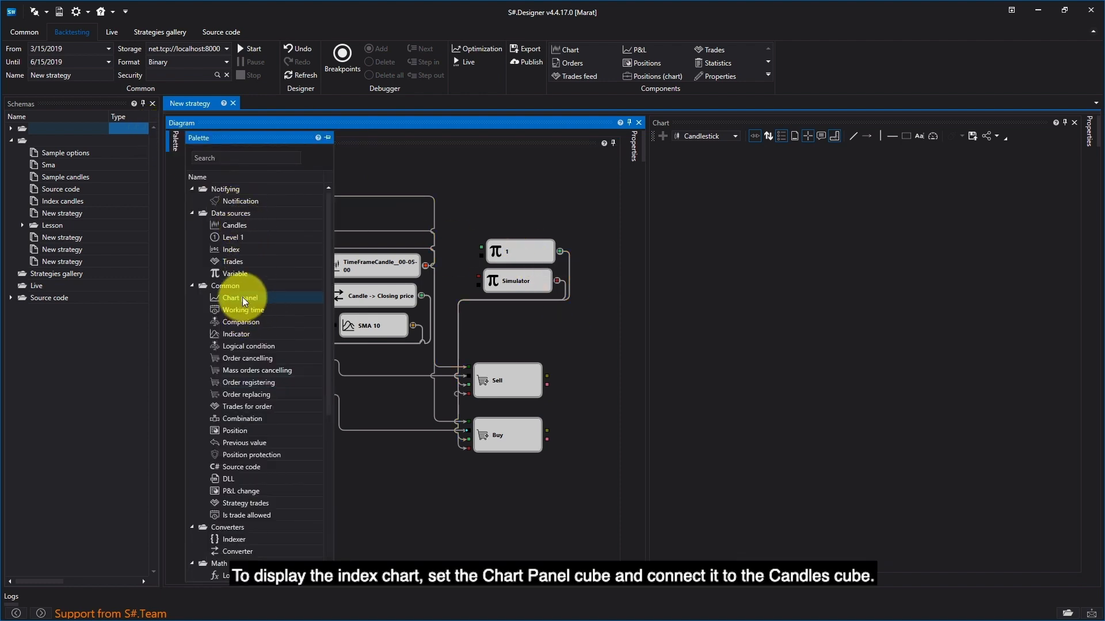
drag(282, 297, 515, 336)
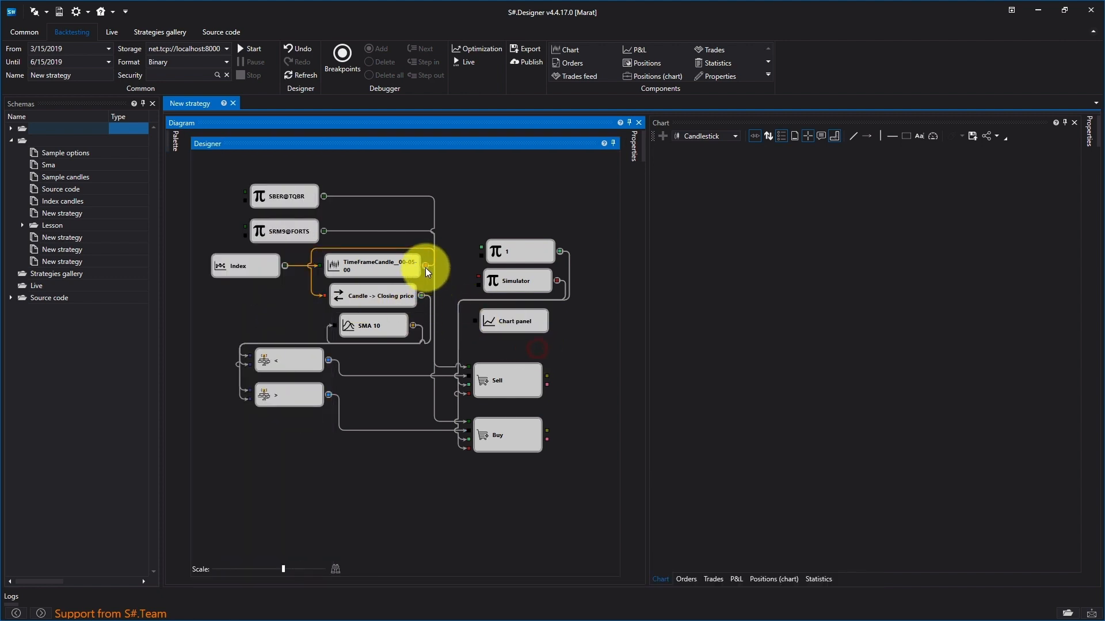
drag(442, 282, 473, 316)
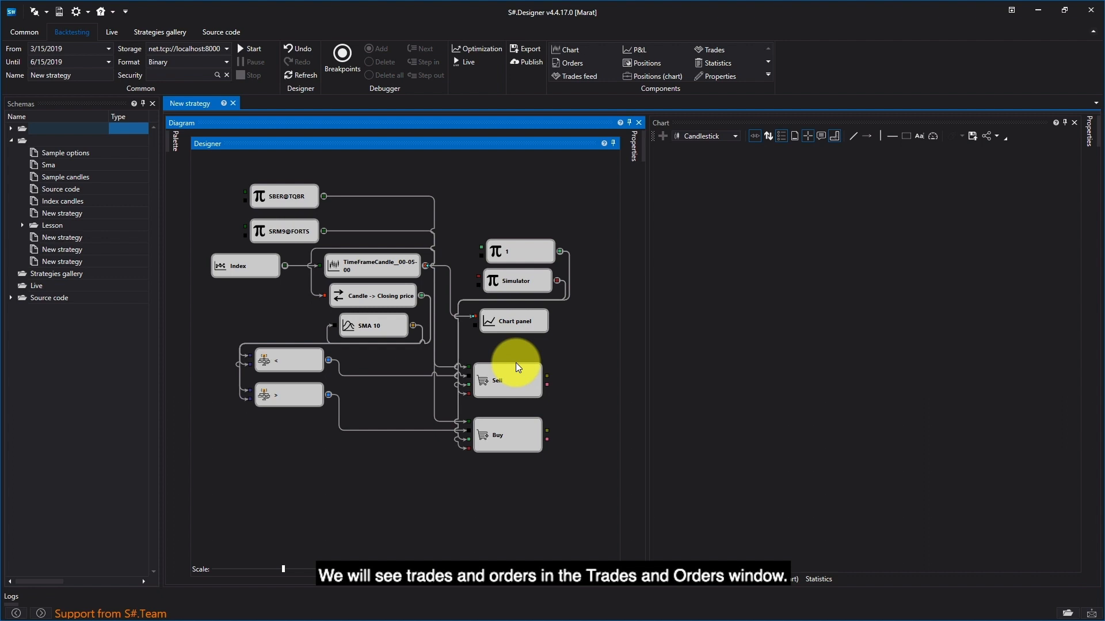
Step: Run the strategy backtest and inspect the index candles on the chart
click(247, 48)
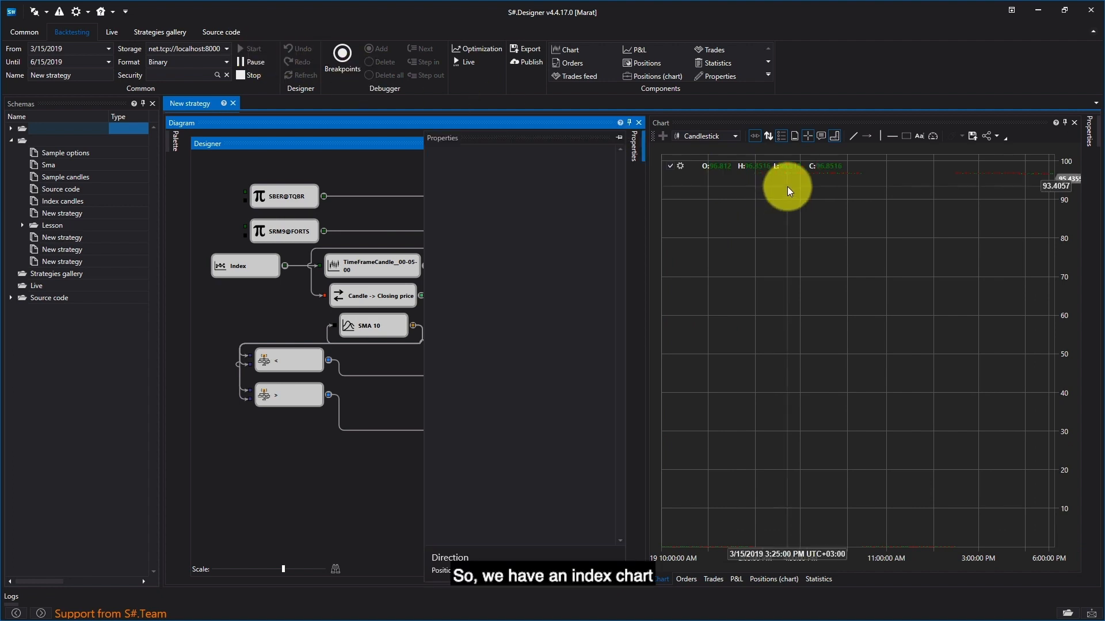
click(868, 198)
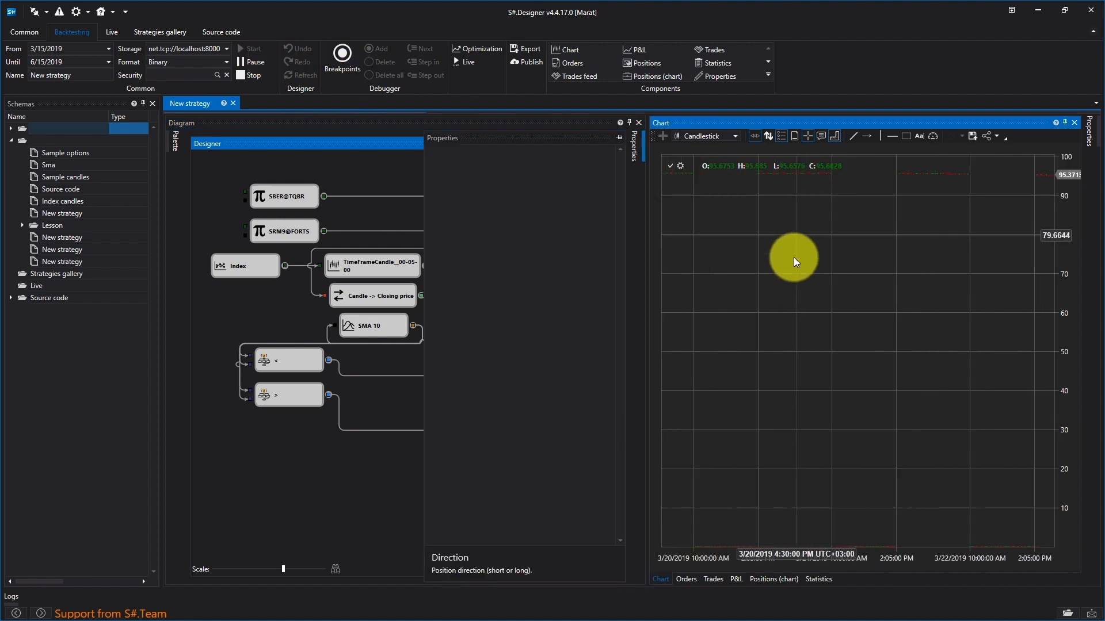
scroll(705, 176, up, 5)
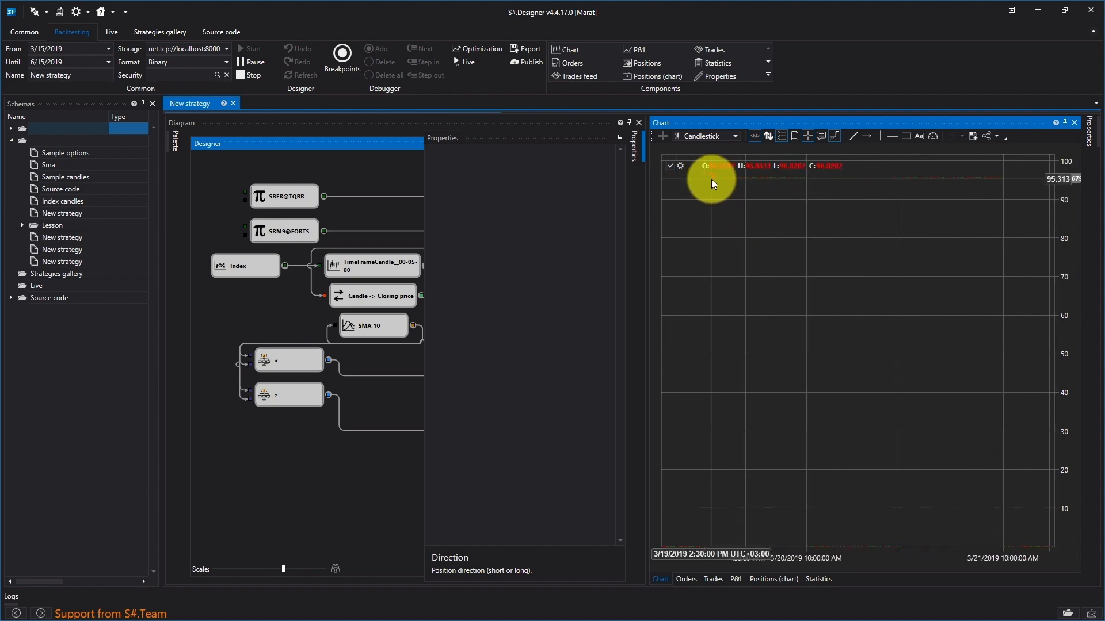
scroll(714, 182, down, 5)
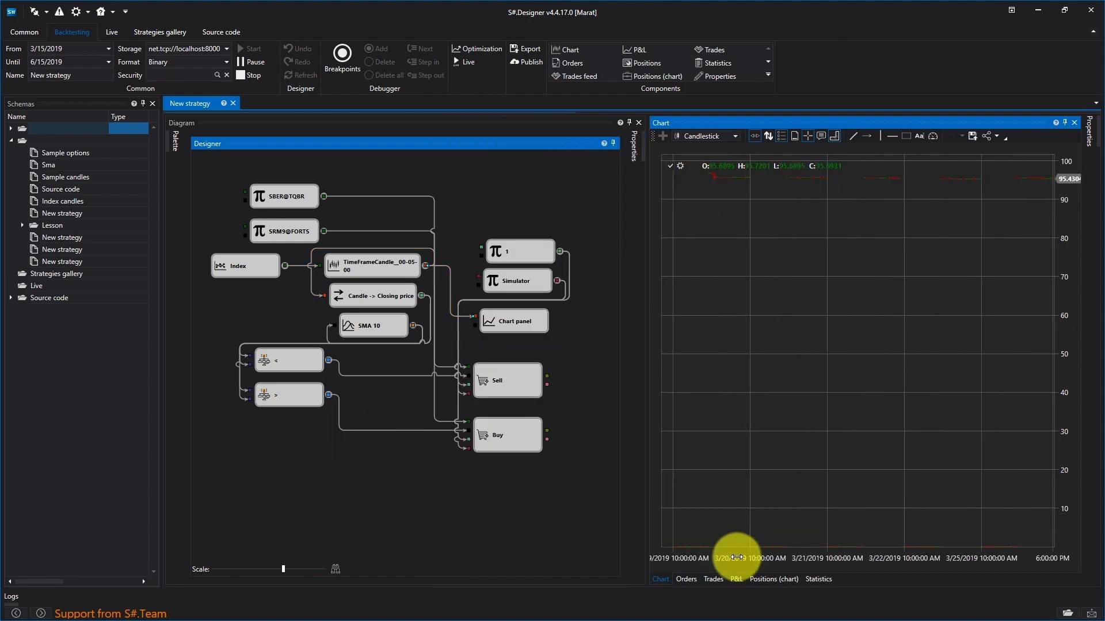
Step: Review the backtest's trades and registered orders, including the order direction and type, and stop the backtest
click(715, 579)
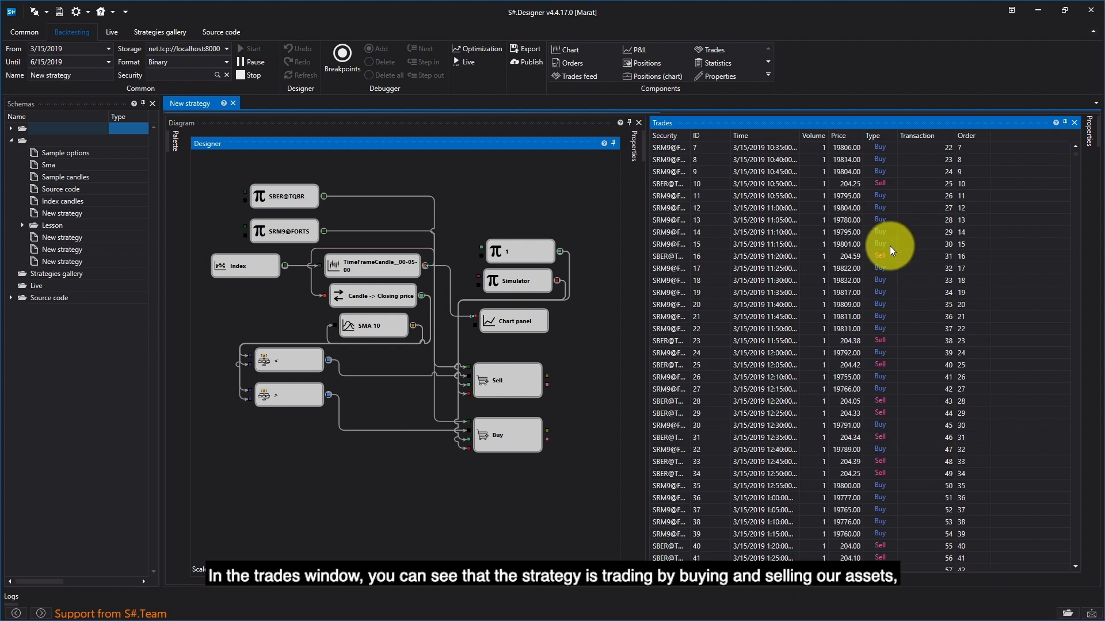
scroll(889, 265, down, 12)
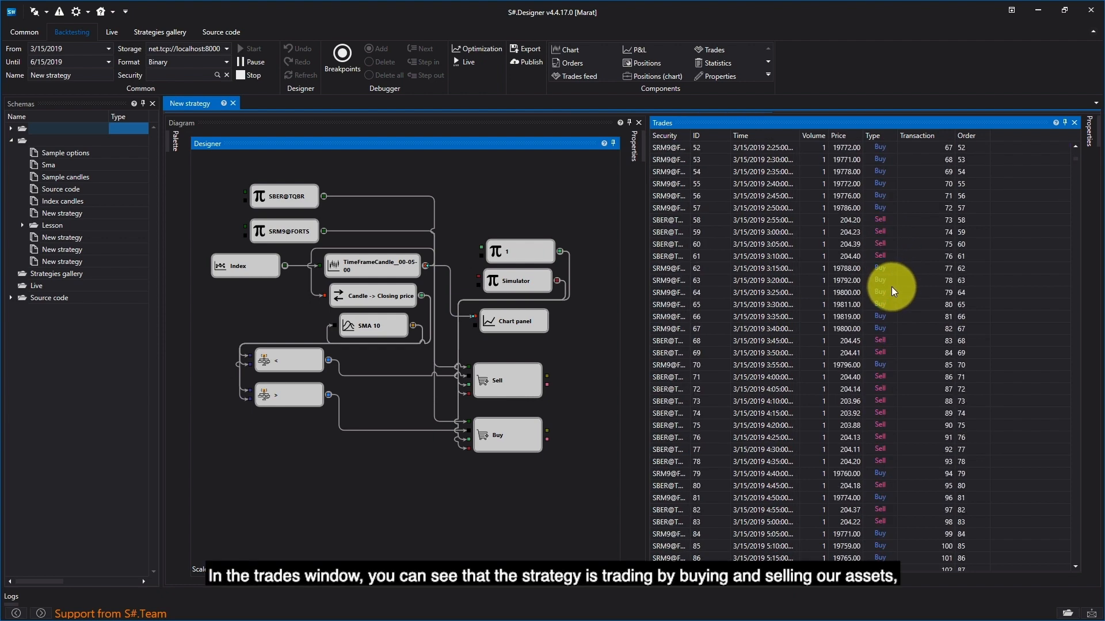
click(690, 586)
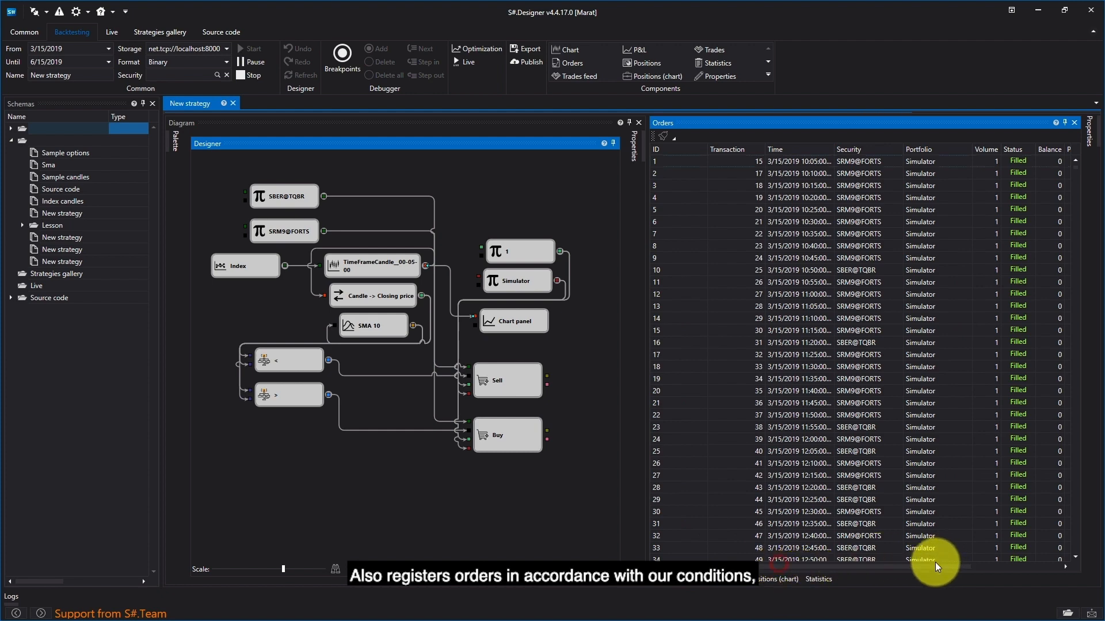
drag(982, 564, 1058, 571)
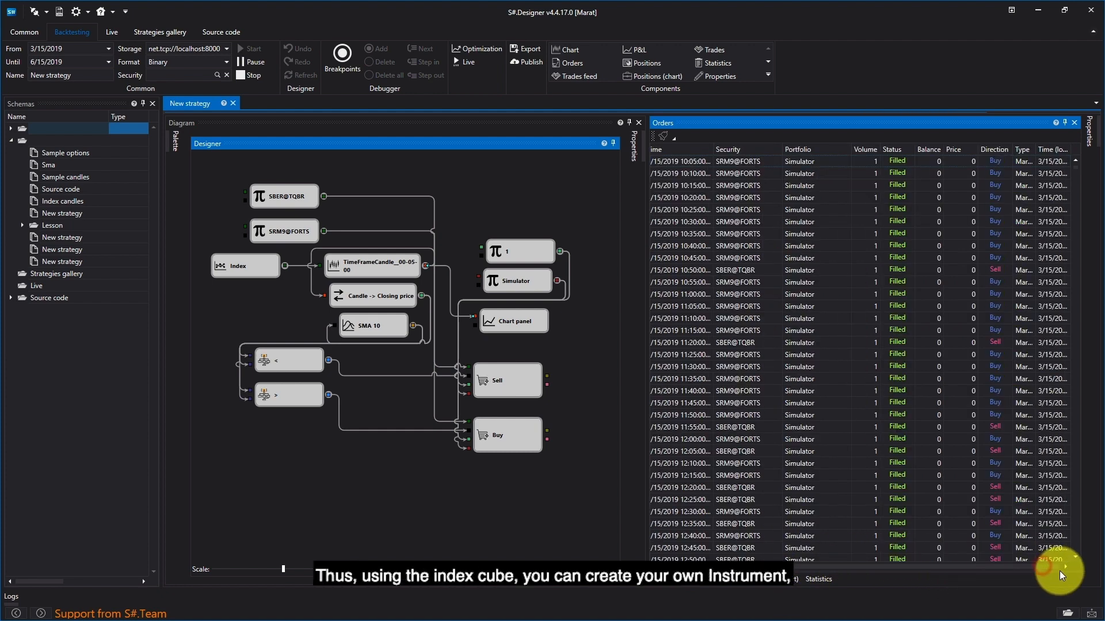
click(242, 75)
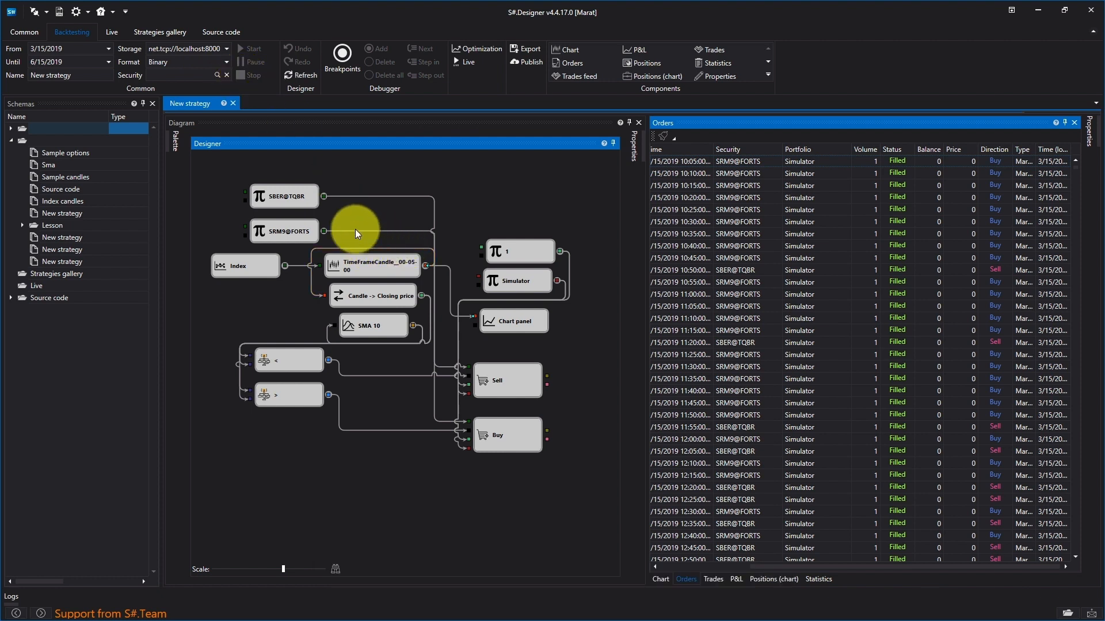
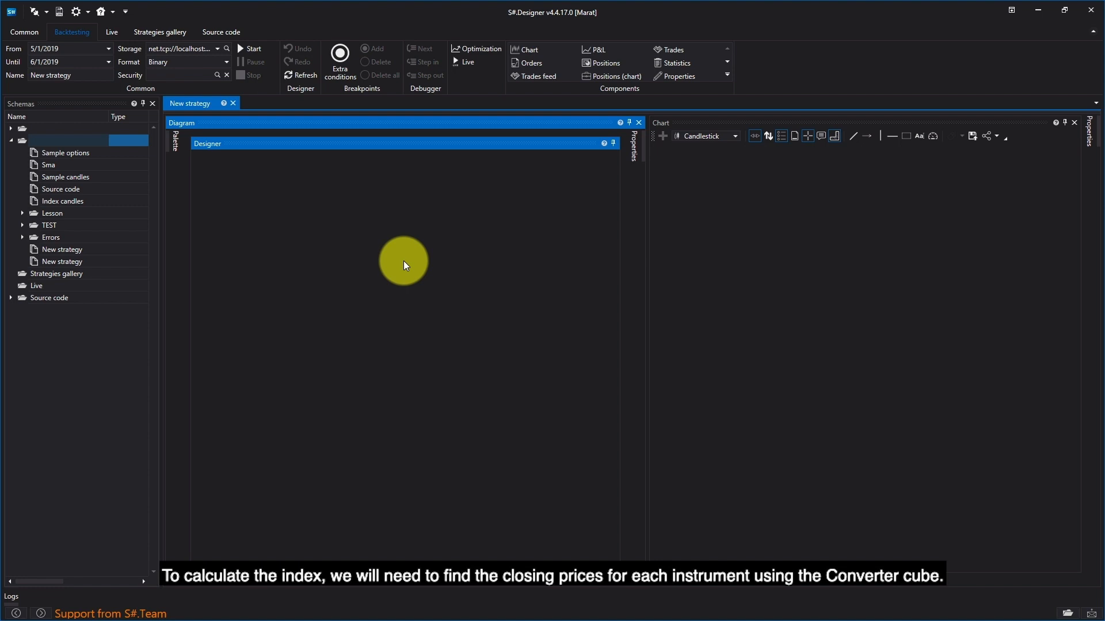
Step: Add two Variable cubes and two five-minute Candles cubes to the empty strategy diagram
click(172, 143)
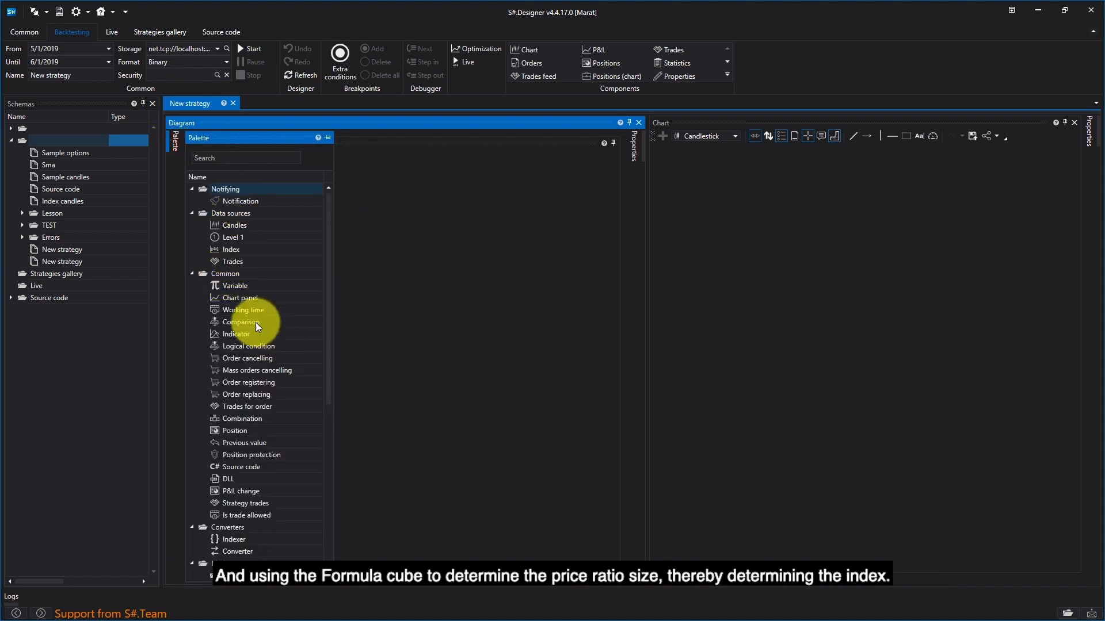
drag(221, 286, 368, 230)
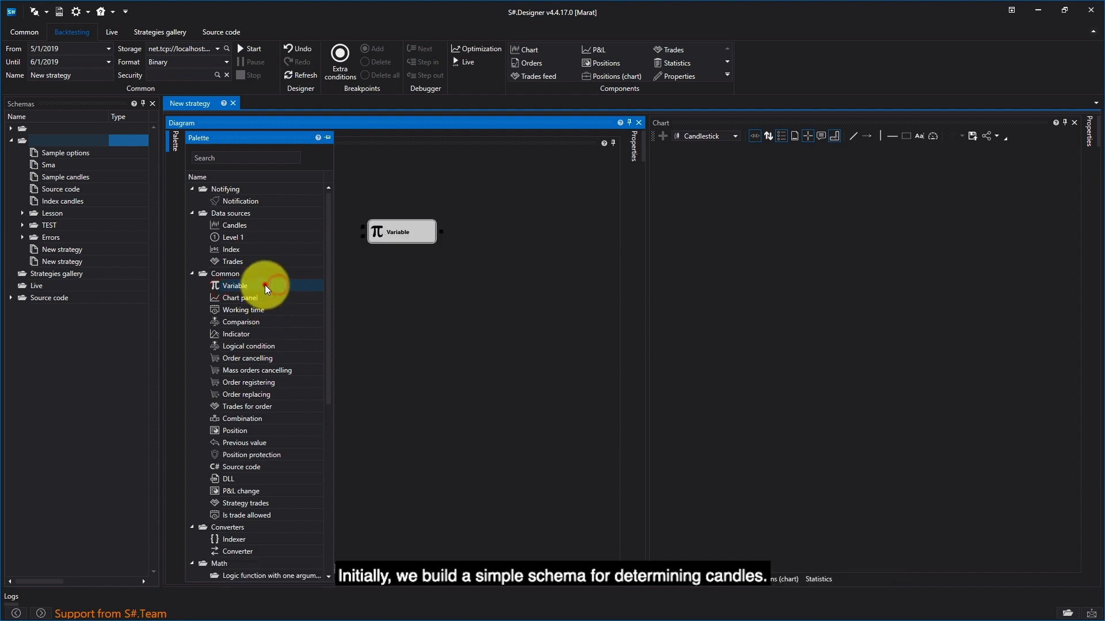
drag(264, 285, 387, 277)
click(243, 226)
drag(260, 224, 472, 248)
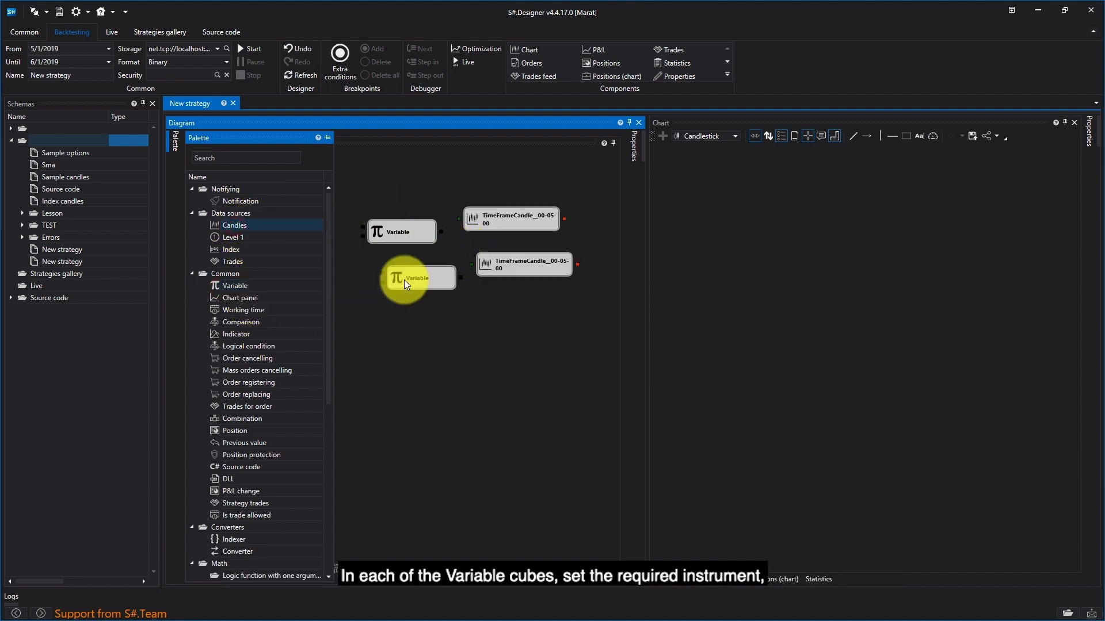
Step: Arrange the cubes in two rows and connect each Variable cube to its own Candles cube
click(422, 175)
drag(397, 225, 229, 166)
drag(410, 278, 227, 206)
drag(527, 215, 393, 196)
drag(333, 166, 351, 169)
drag(489, 263, 293, 204)
Step: Set the value of the upper Security variable to SBER@TQBR
right_click(246, 158)
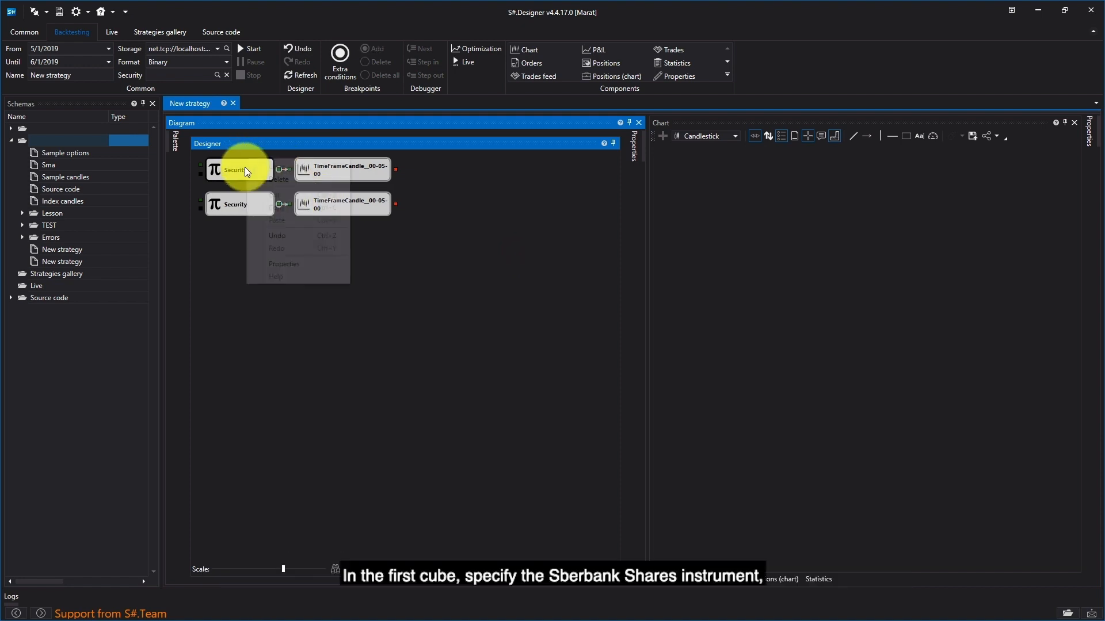
click(290, 277)
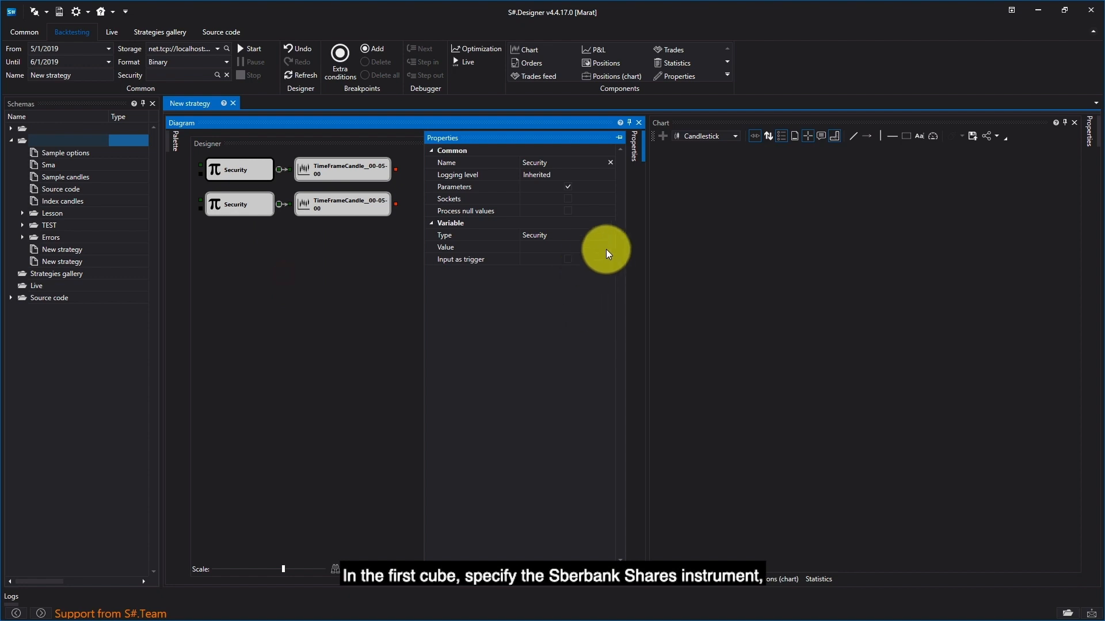
click(603, 250)
click(553, 228)
text(SBER)
double_click(507, 289)
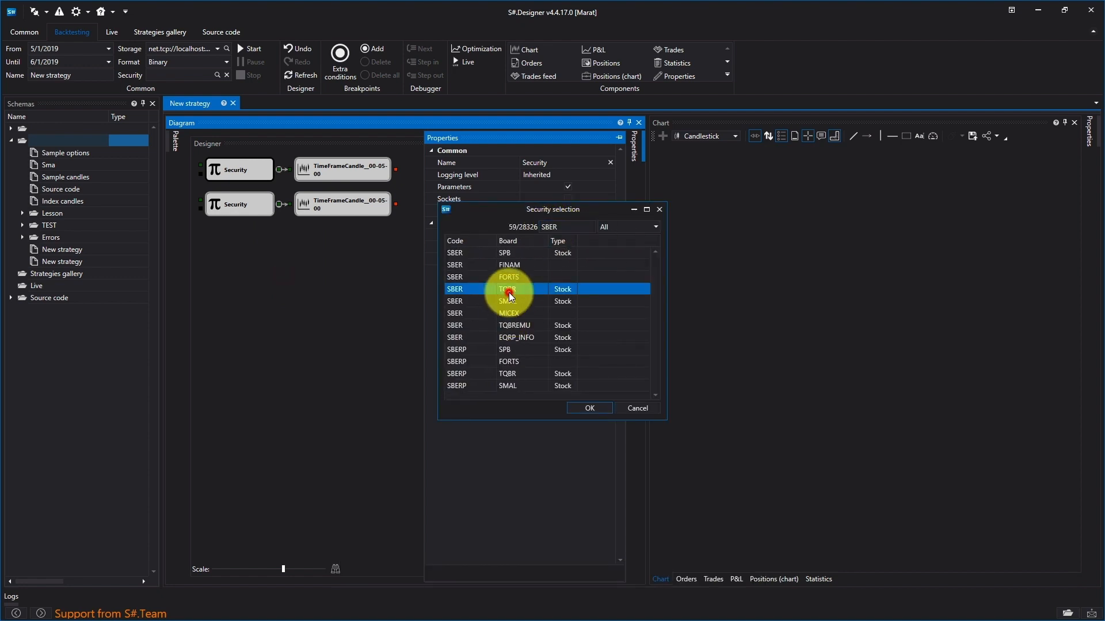
Step: Set the value of the lower Security variable to the continuous futures SBER_CF@FORTS
right_click(255, 198)
click(302, 308)
click(599, 249)
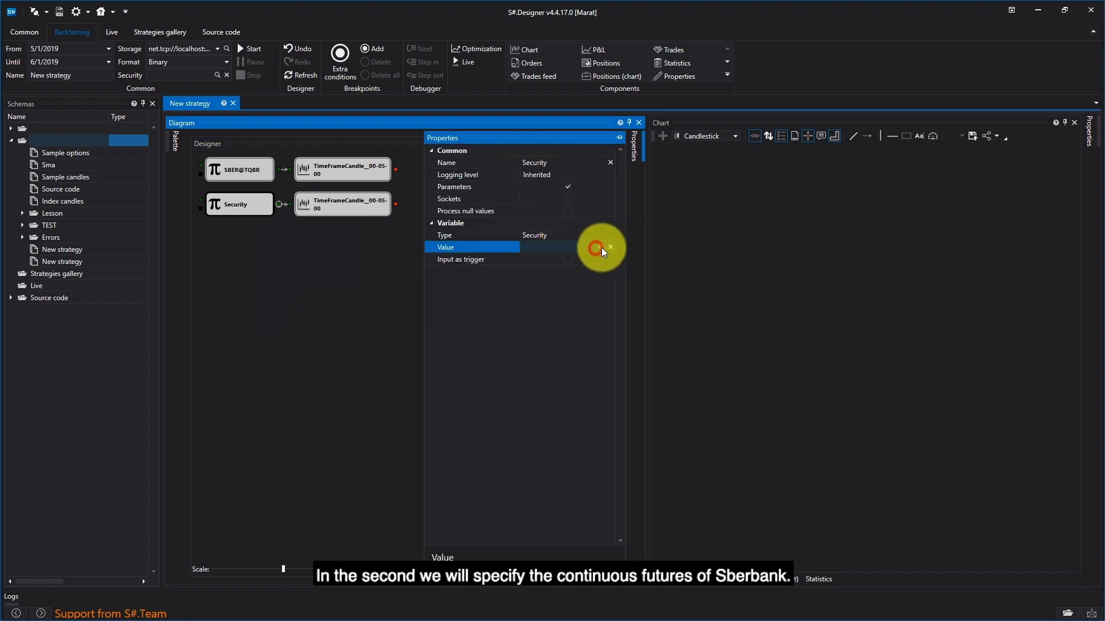
click(559, 228)
text(S)
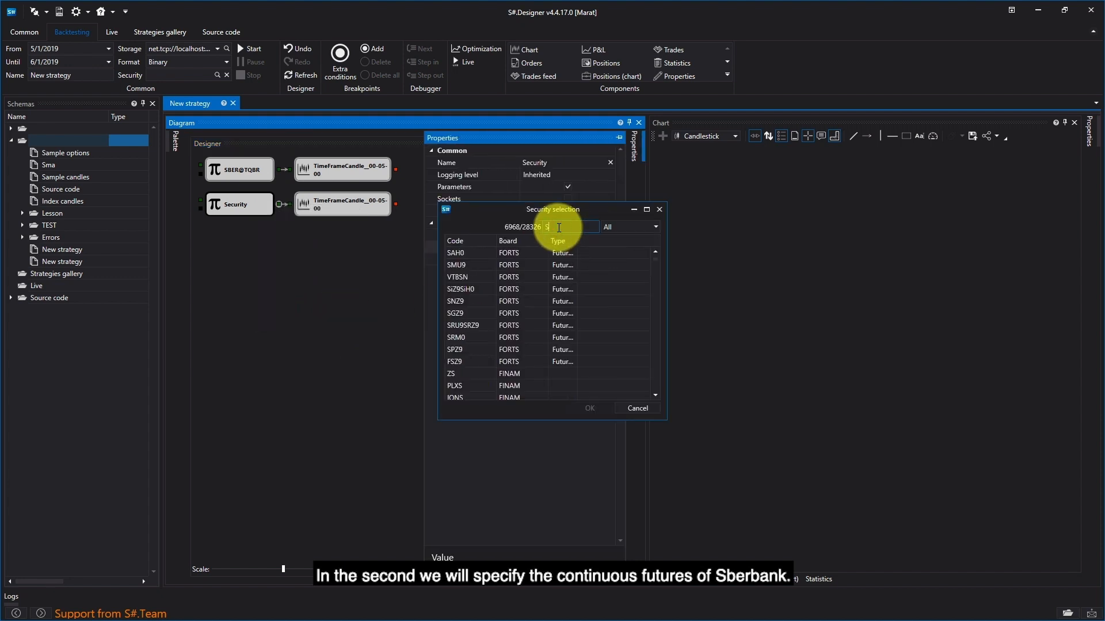
text(BER_CF)
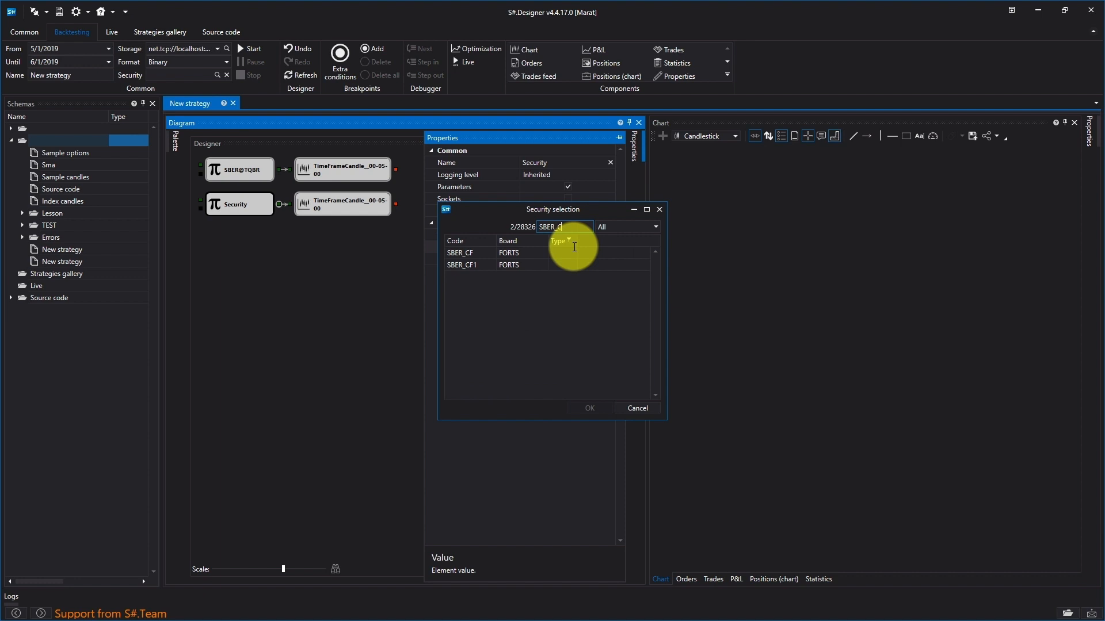
double_click(510, 255)
click(367, 319)
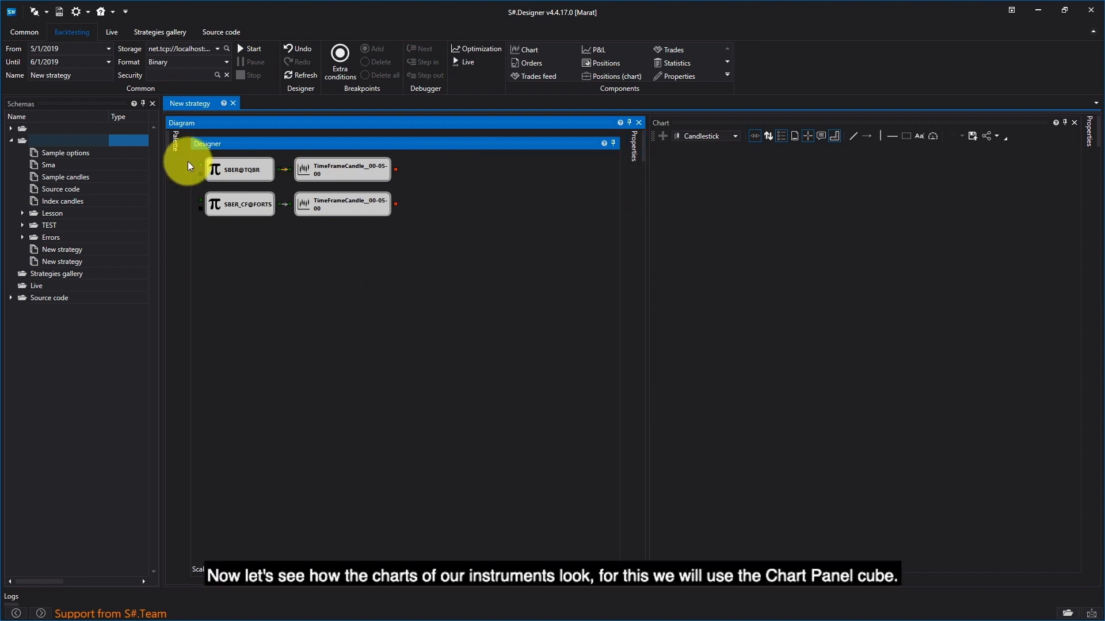
Step: Add two Chart panel cubes and connect each TimeFrameCandle output to its own Chart panel
click(175, 143)
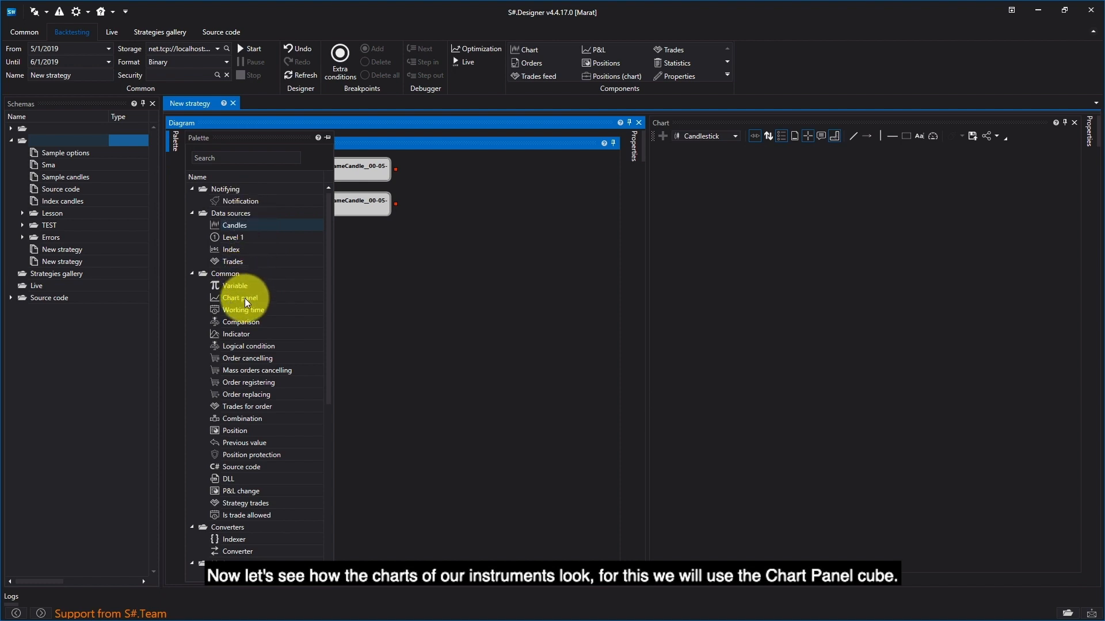
drag(244, 298, 425, 151)
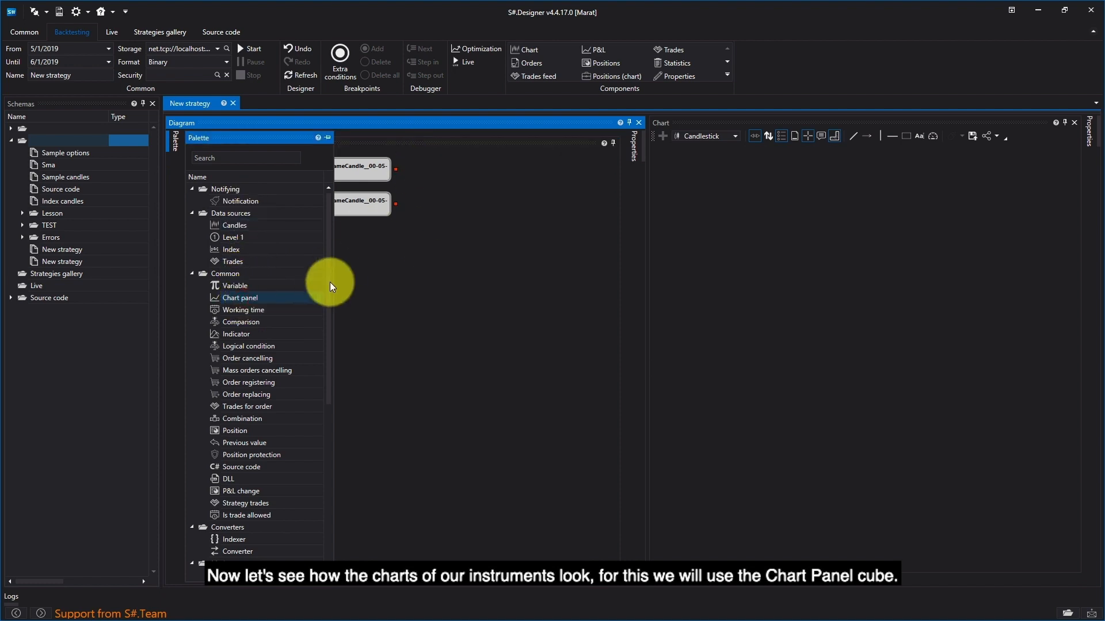
drag(263, 299, 415, 154)
drag(263, 300, 423, 167)
drag(396, 206, 423, 200)
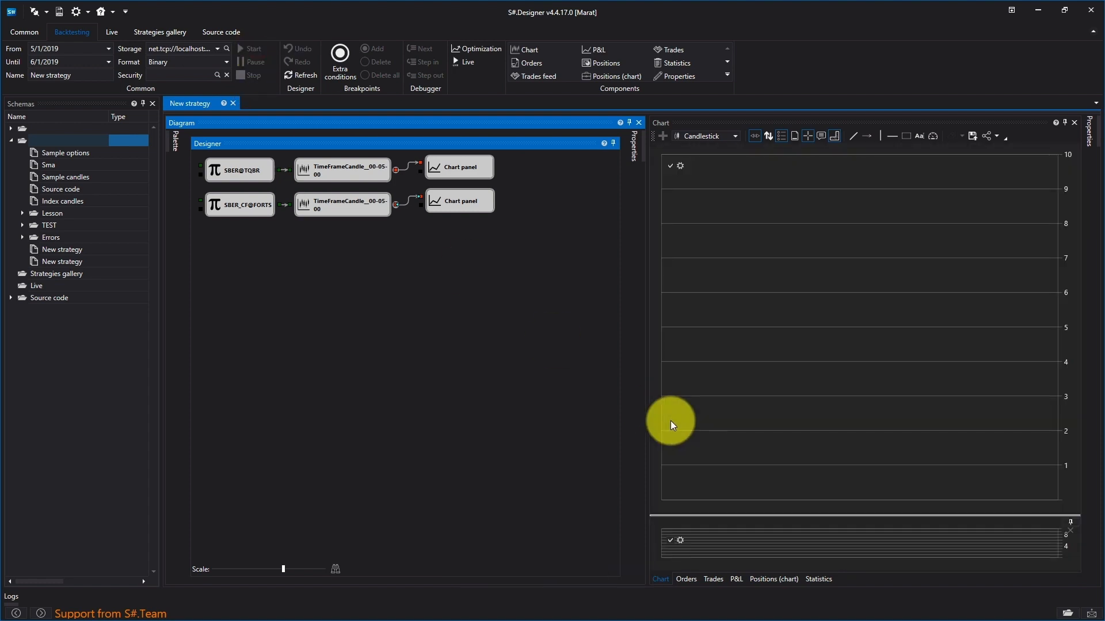
Step: Enlarge the lower pane of the backtest chart to compare the candles of both instruments
click(738, 517)
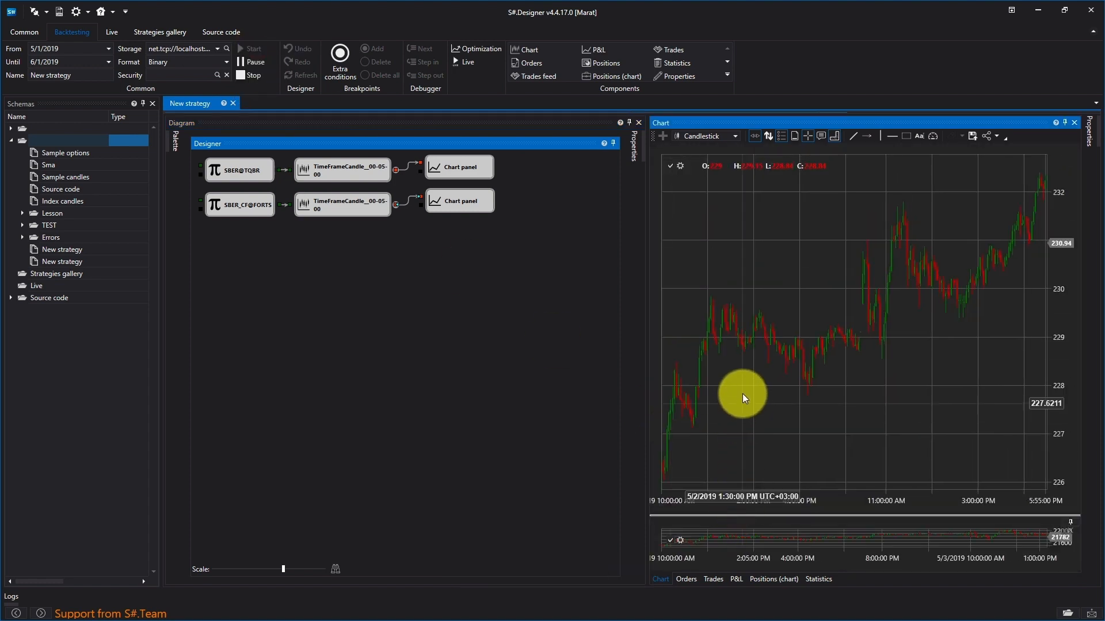
drag(757, 517, 755, 366)
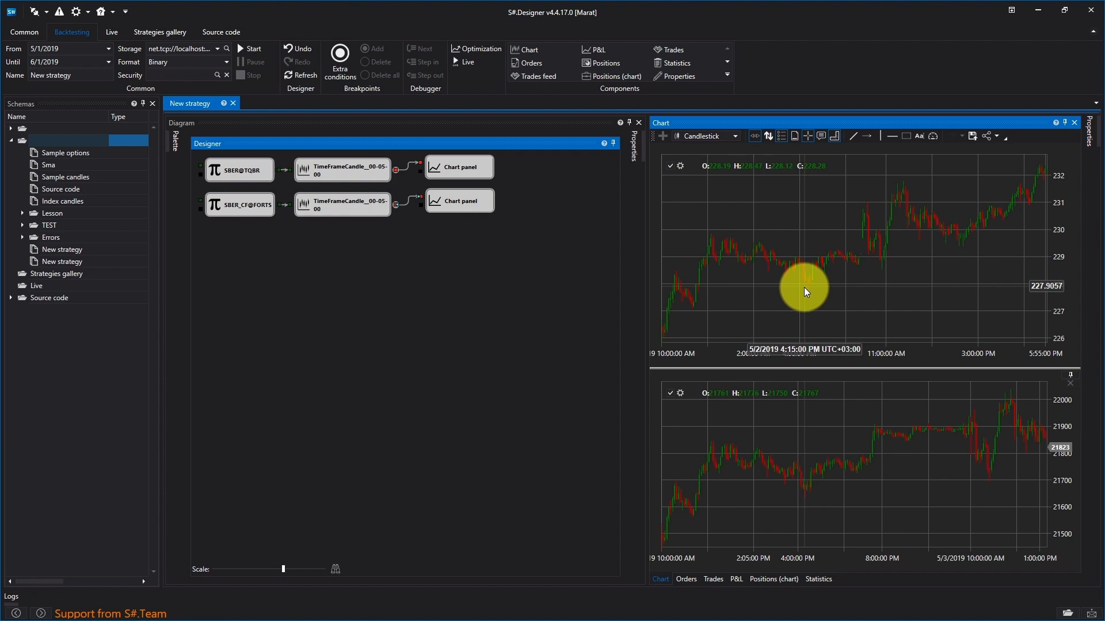
Step: Delete both Chart panel cubes from the diagram
drag(483, 250, 422, 153)
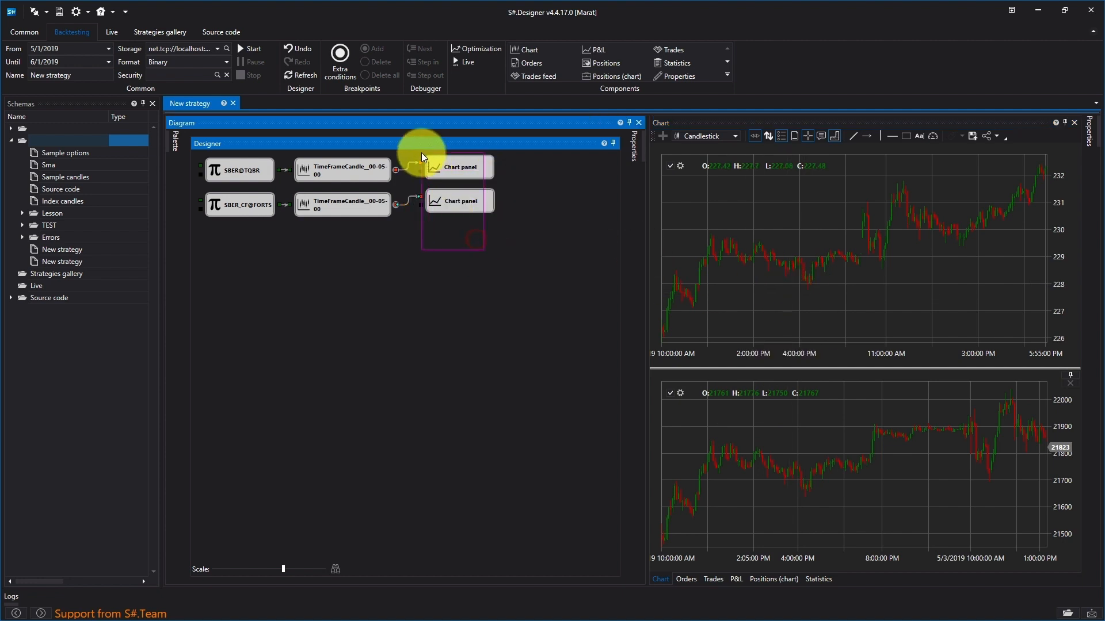
drag(534, 151, 409, 252)
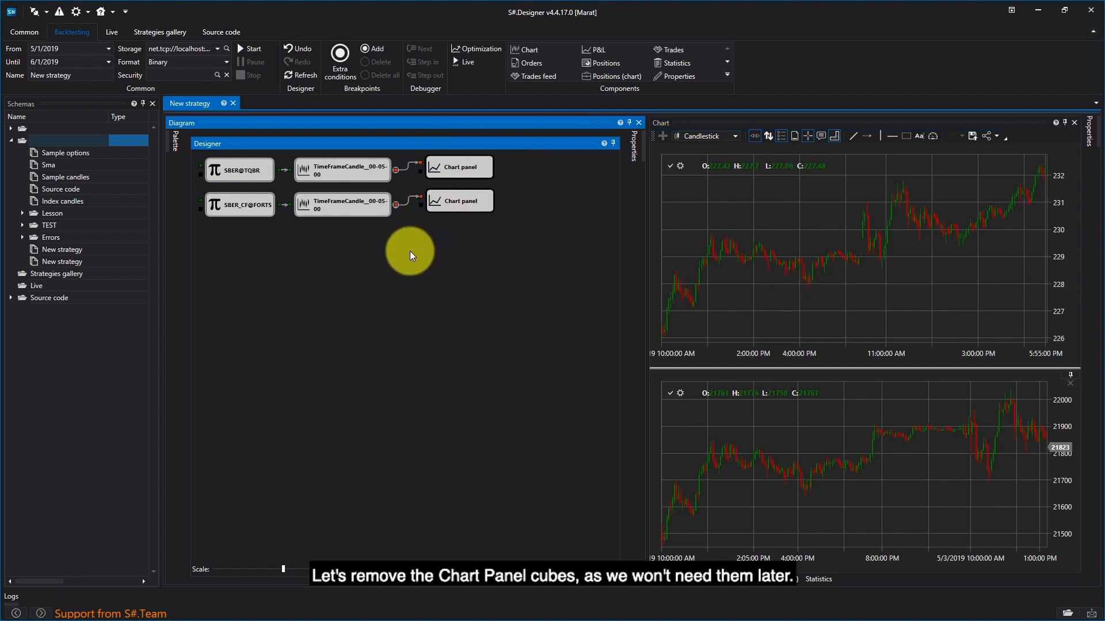
key(Delete)
Step: Add a Converter cube to the SBER@TQBR candles output and set its property to Closing price
click(174, 143)
drag(237, 554, 403, 171)
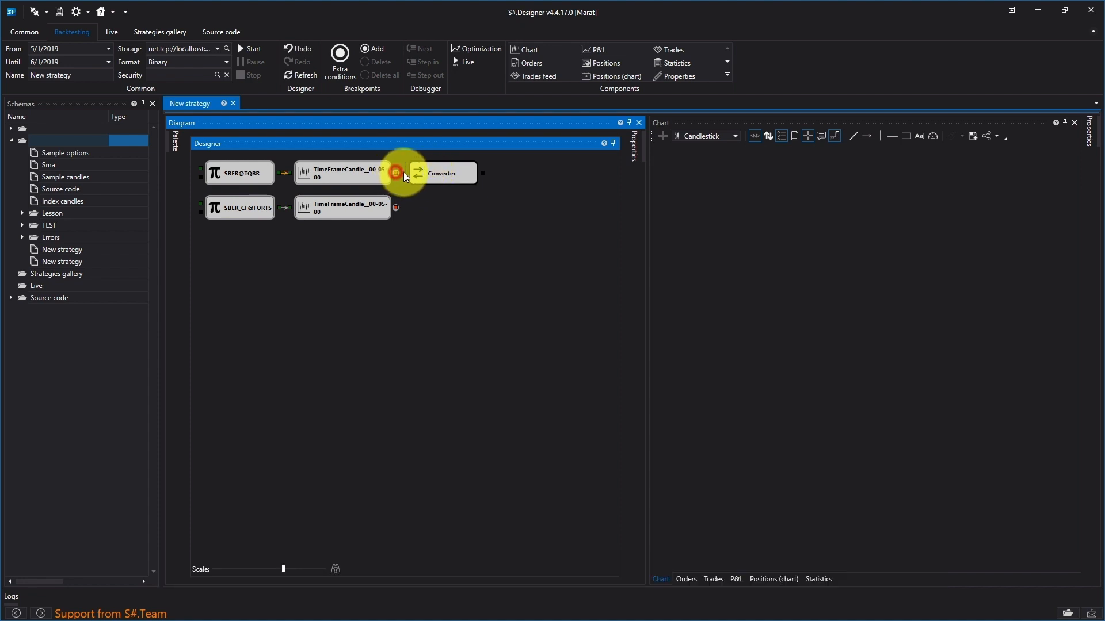
right_click(441, 177)
click(467, 282)
click(592, 248)
click(610, 248)
click(554, 271)
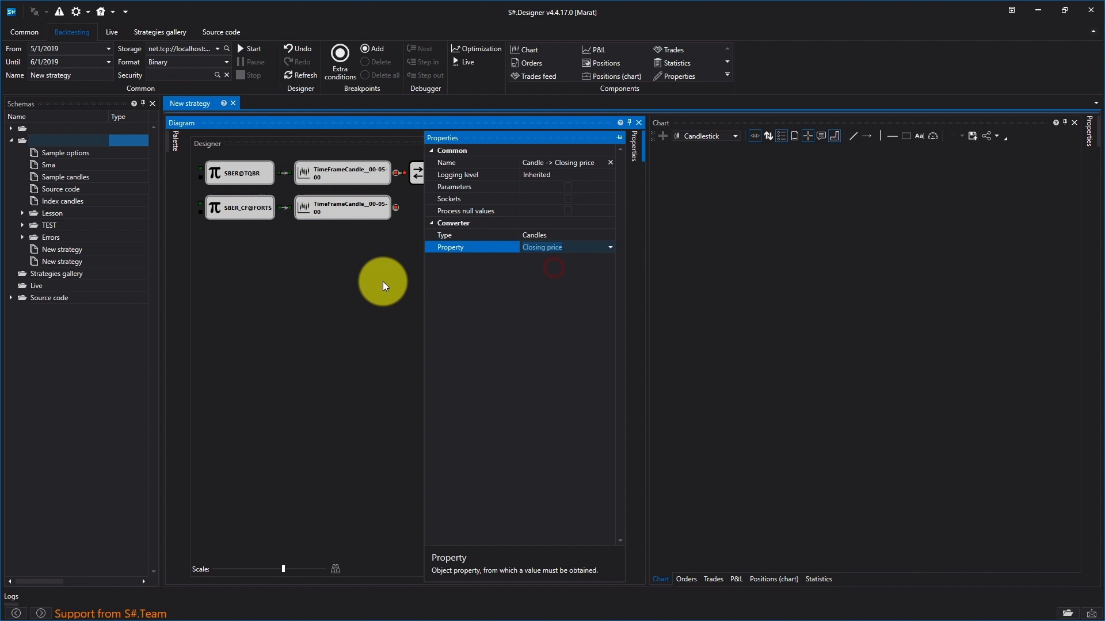
click(382, 281)
Step: Duplicate the Closing price converter and connect the copy to the SBER_CF@FORTS candles output
right_click(487, 173)
click(520, 221)
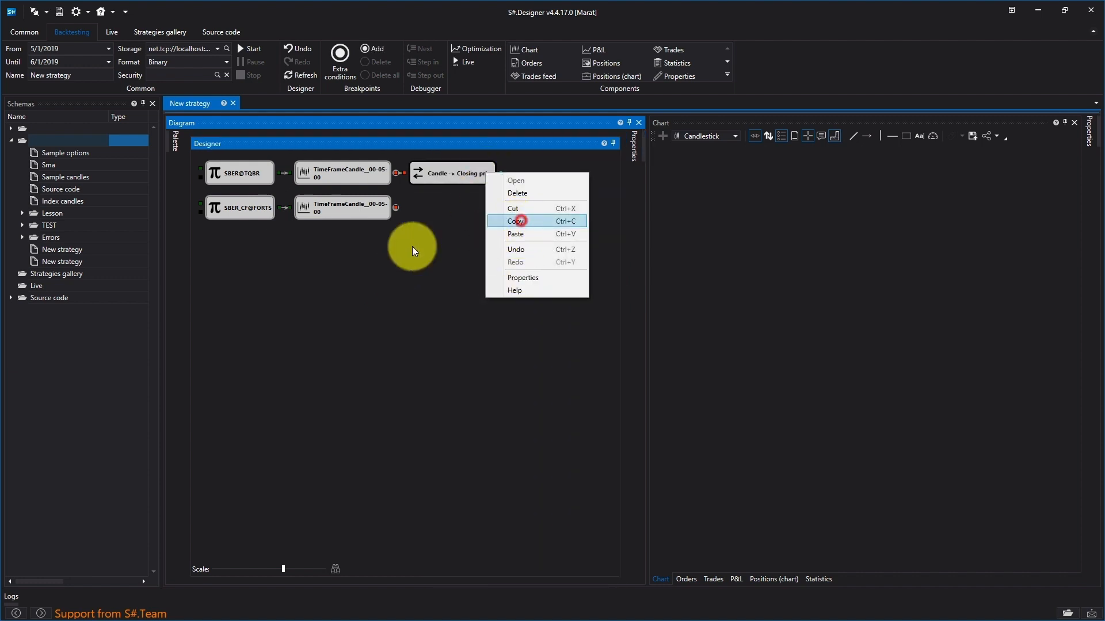
right_click(412, 247)
click(447, 280)
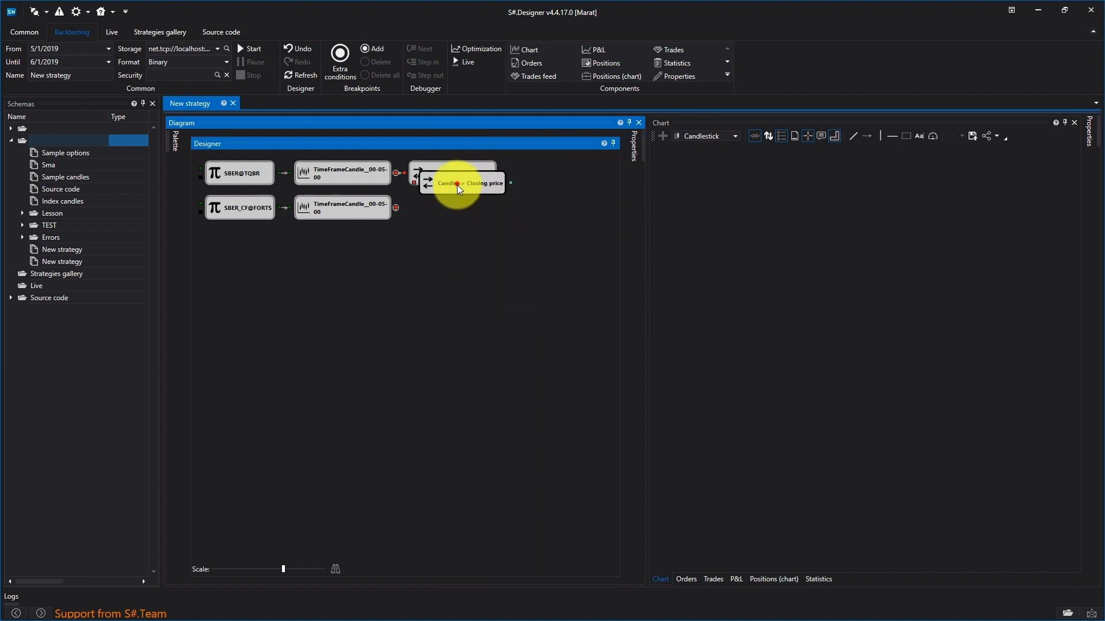
drag(458, 184, 403, 207)
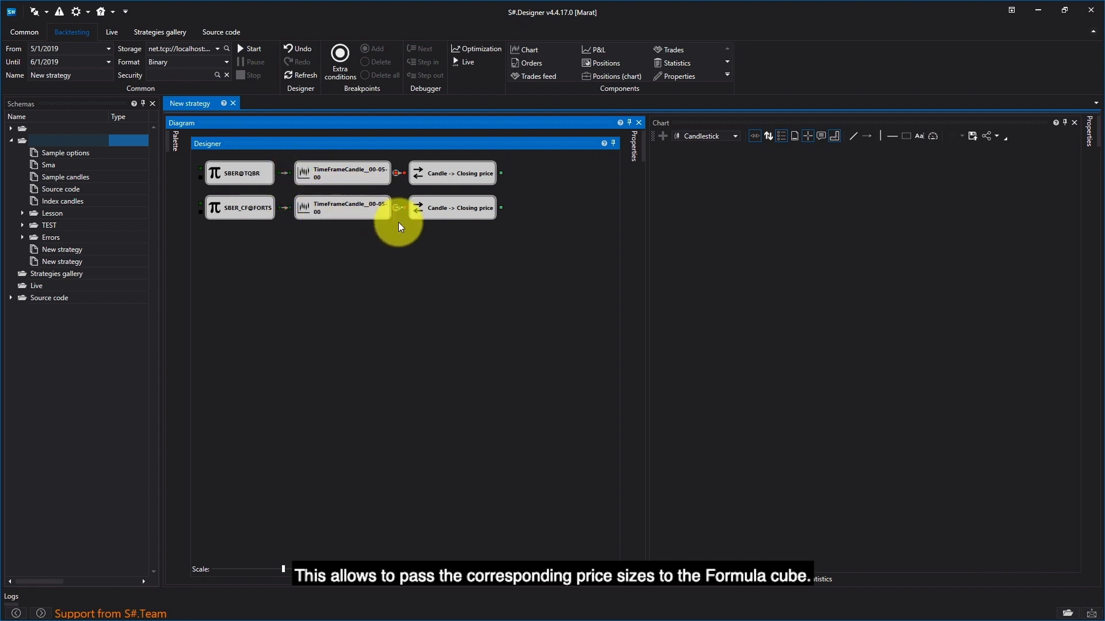
Step: Add a Variable cube after the SBER@TQBR closing price converter and connect both TimeFrameCandle outputs to its second input
click(175, 141)
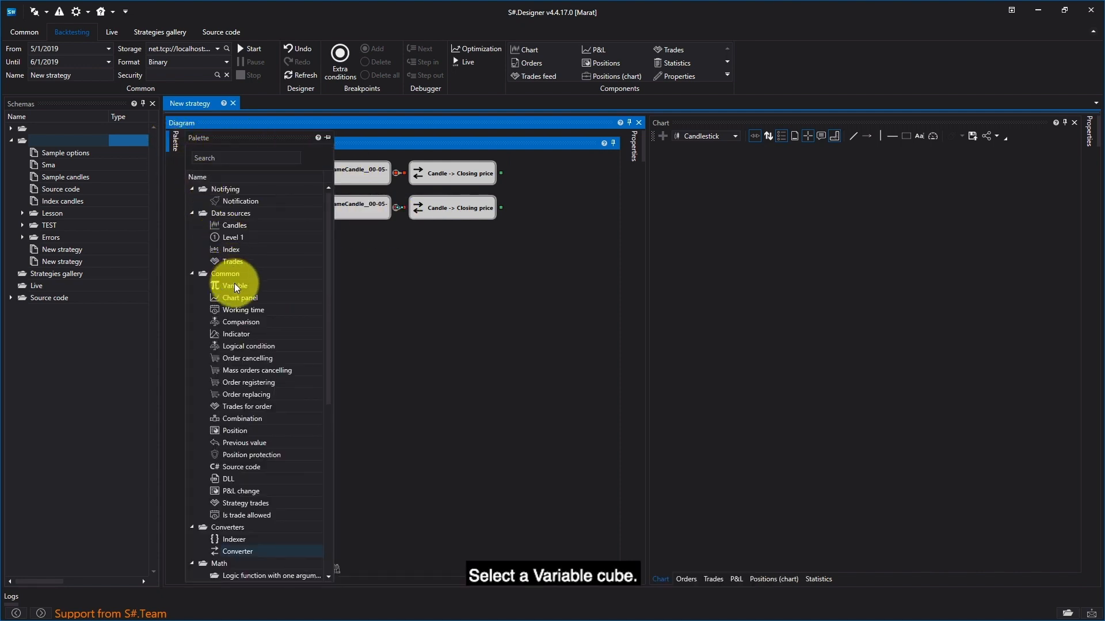
drag(230, 286, 506, 187)
drag(396, 210, 506, 186)
drag(397, 174, 507, 186)
Step: Add a Variable cube fed by the SBER_CF@FORTS closing price converter and connect both TimeFrameCandle outputs to its second input
drag(241, 284, 457, 223)
drag(302, 280, 506, 193)
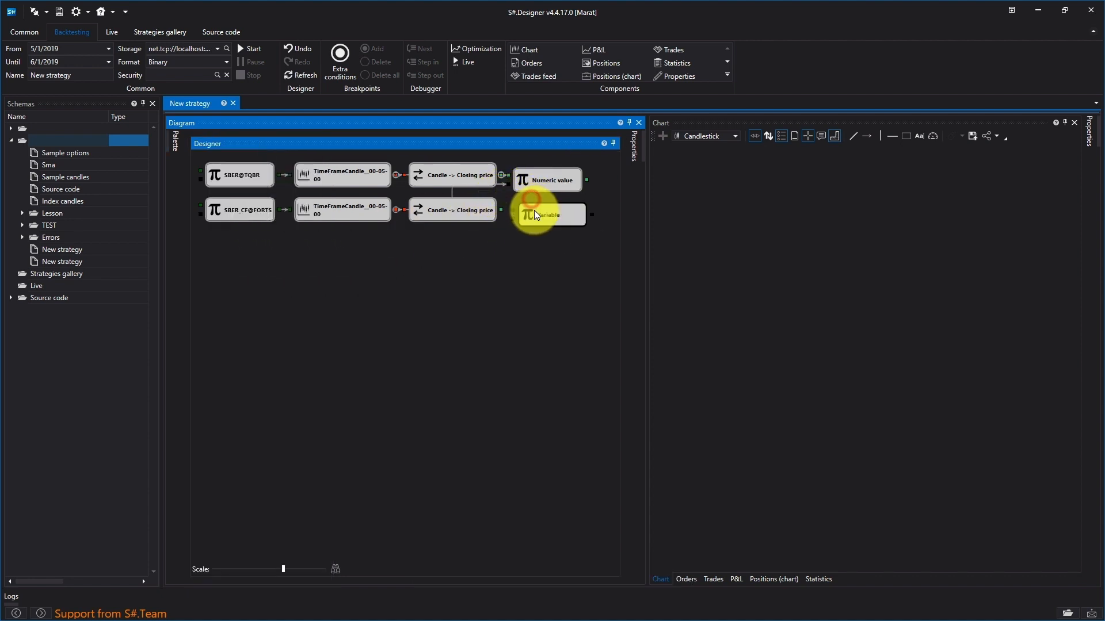
drag(503, 210, 515, 215)
drag(397, 175, 499, 228)
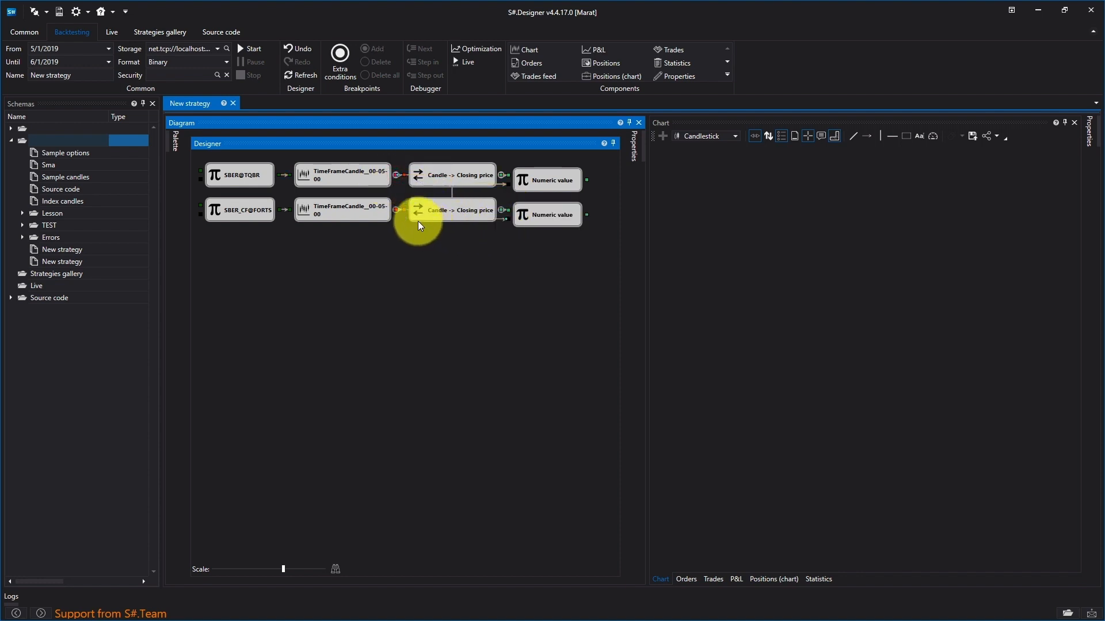
drag(395, 210, 498, 223)
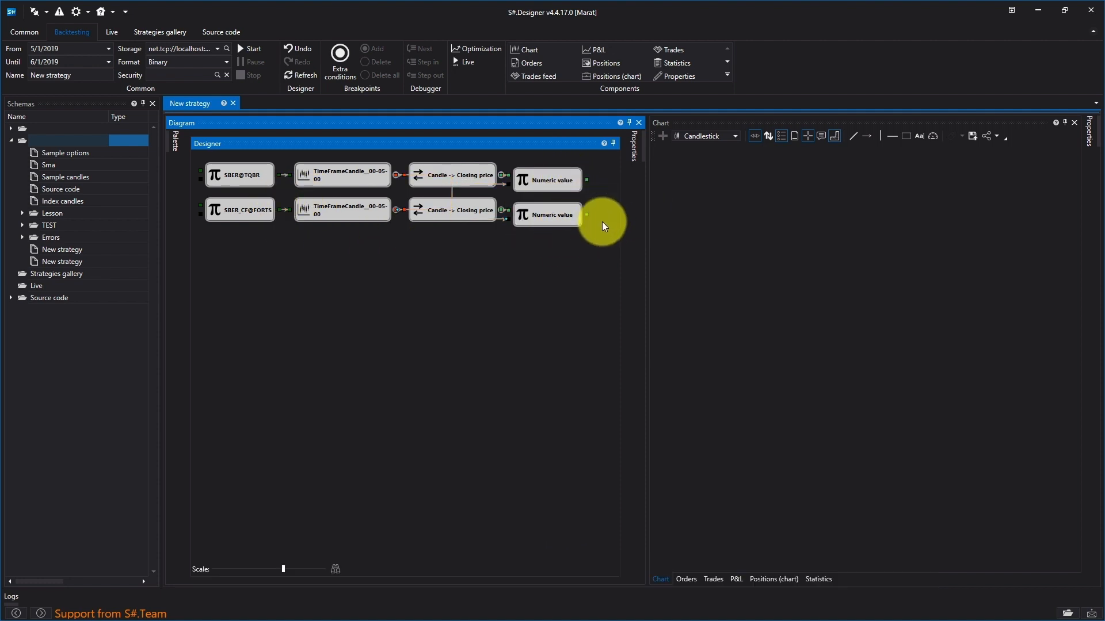
Step: Widen the diagram area and add a Formula cube after the two Numeric value cubes
drag(648, 220, 734, 220)
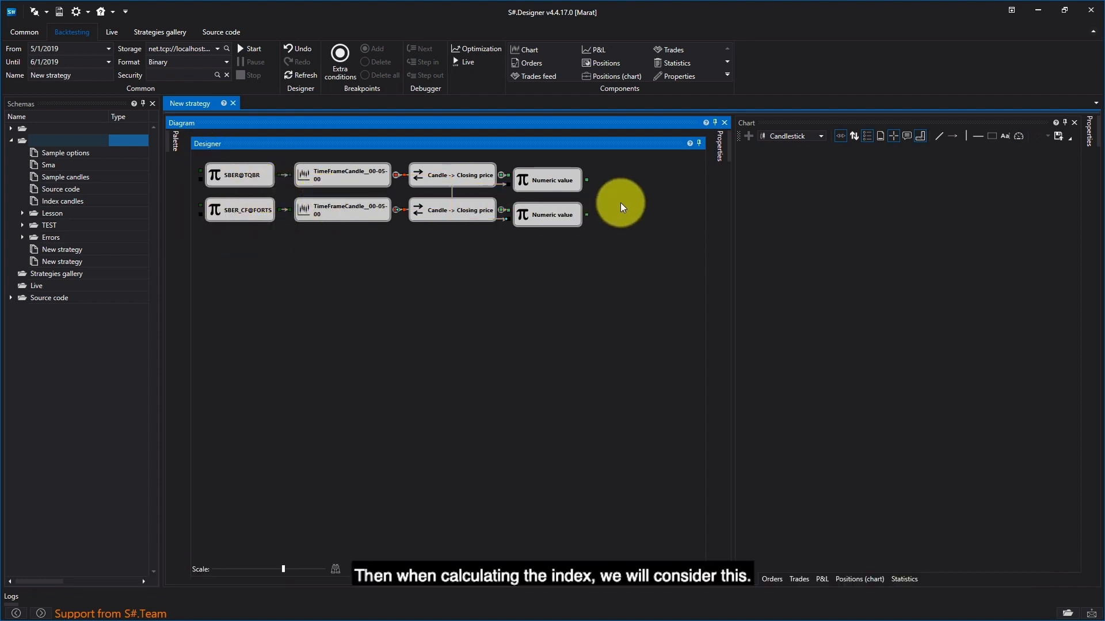
mouse_move(180, 148)
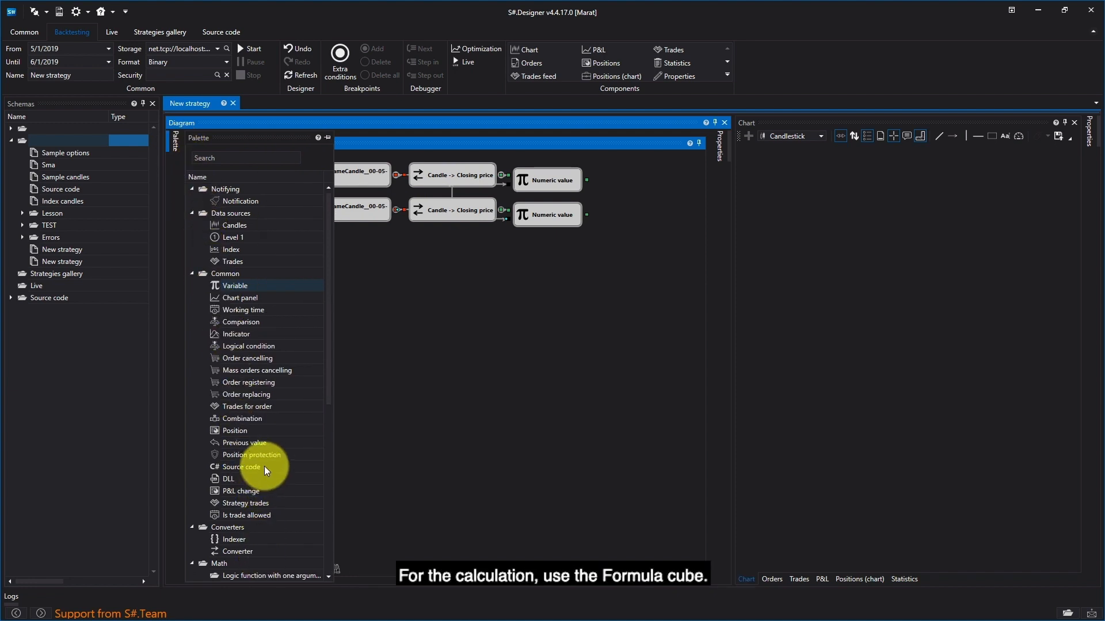
scroll(262, 501, down, 2)
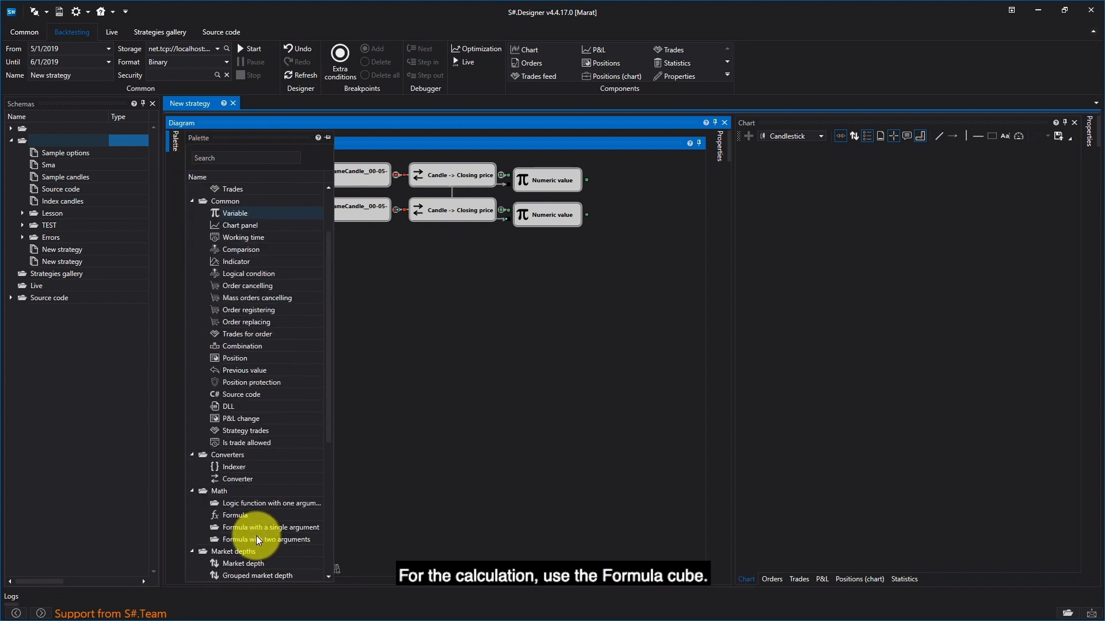
click(228, 518)
drag(475, 416, 621, 195)
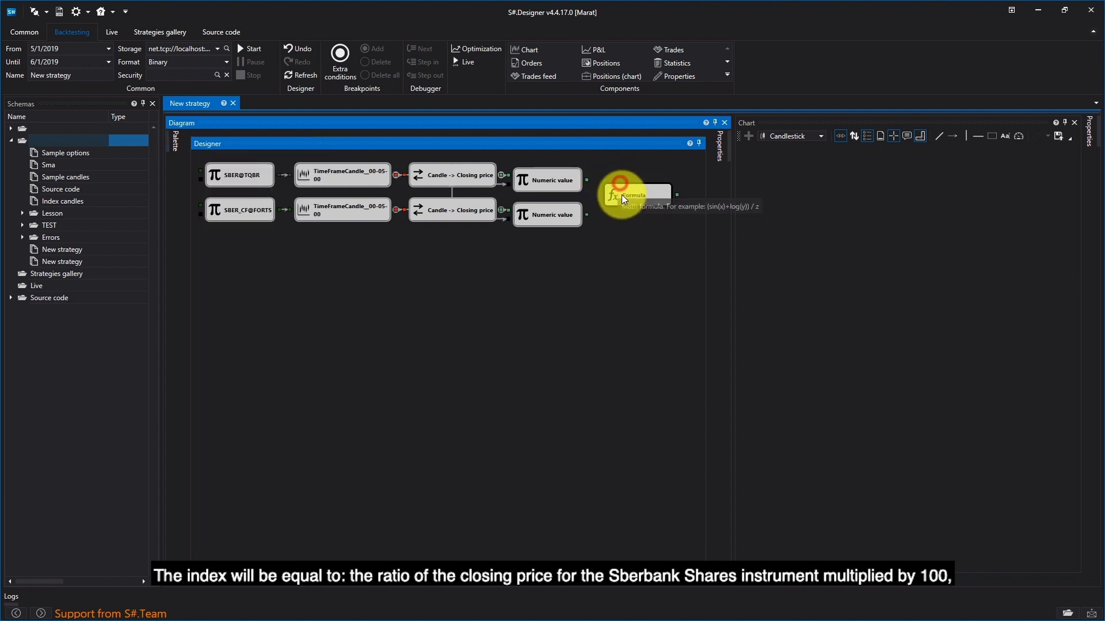
Step: Set the Formula cube's expression to (A*100)/B
right_click(617, 195)
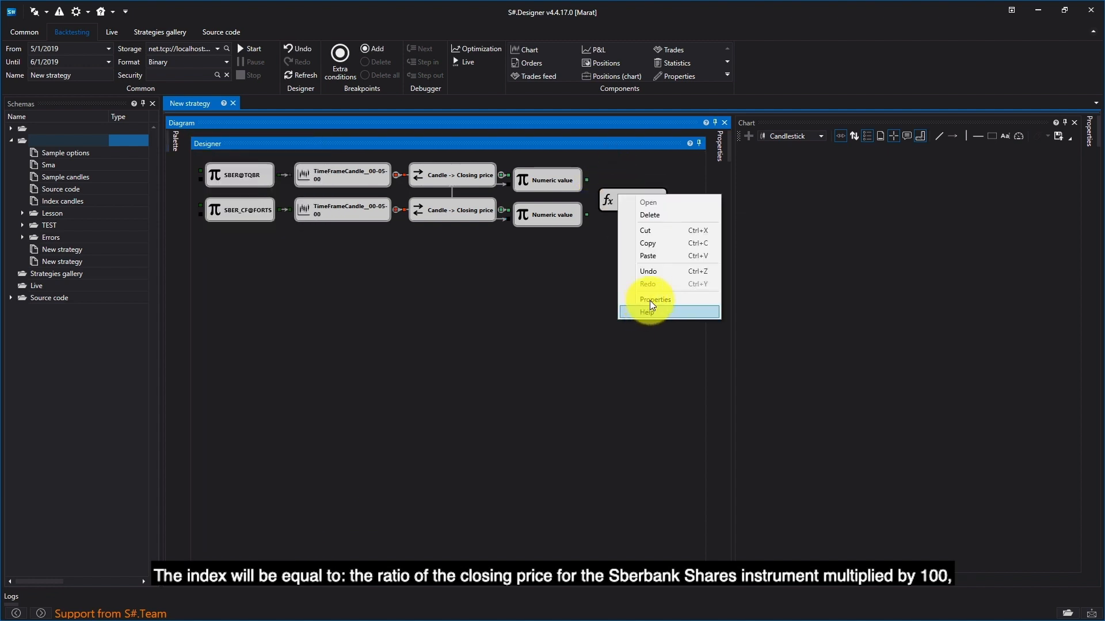
click(650, 300)
click(609, 236)
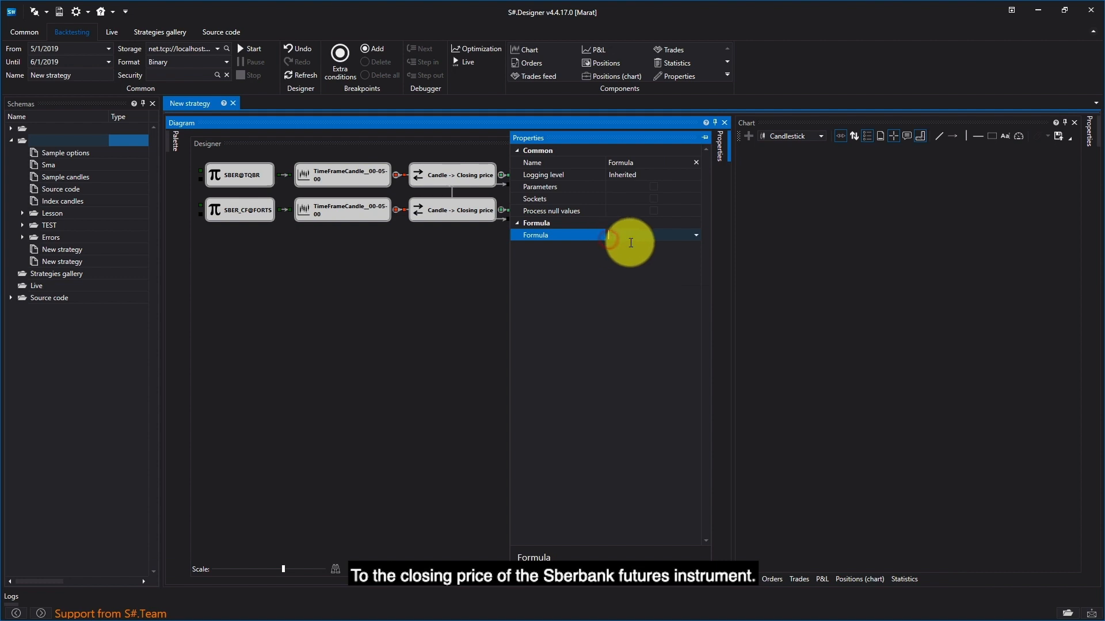
text((F)
key(BackSpace)
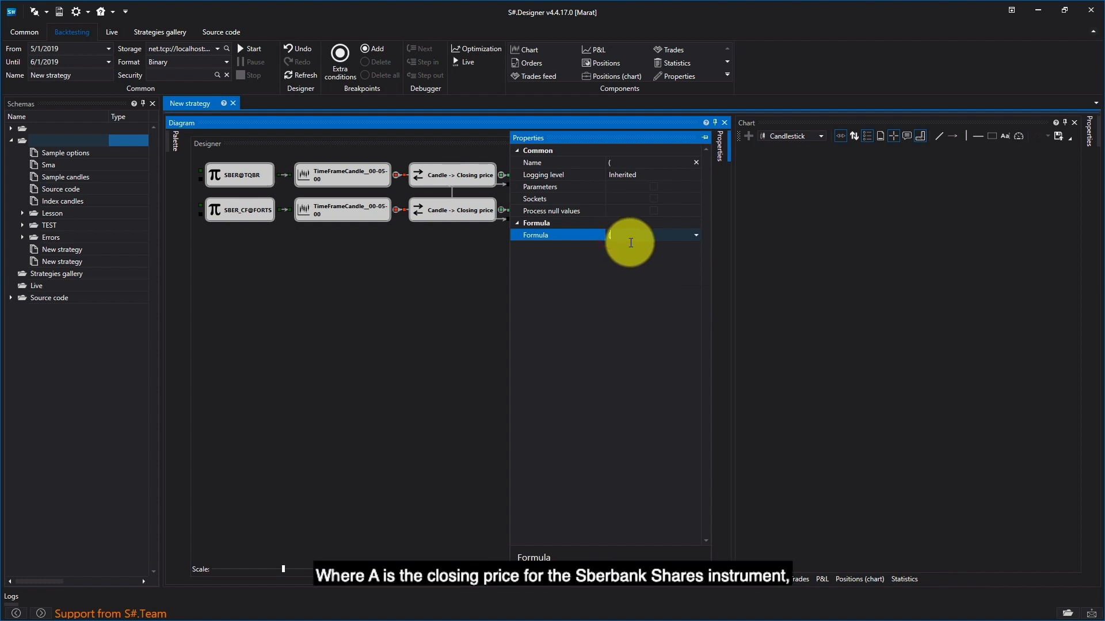
text(A+)
text(100)
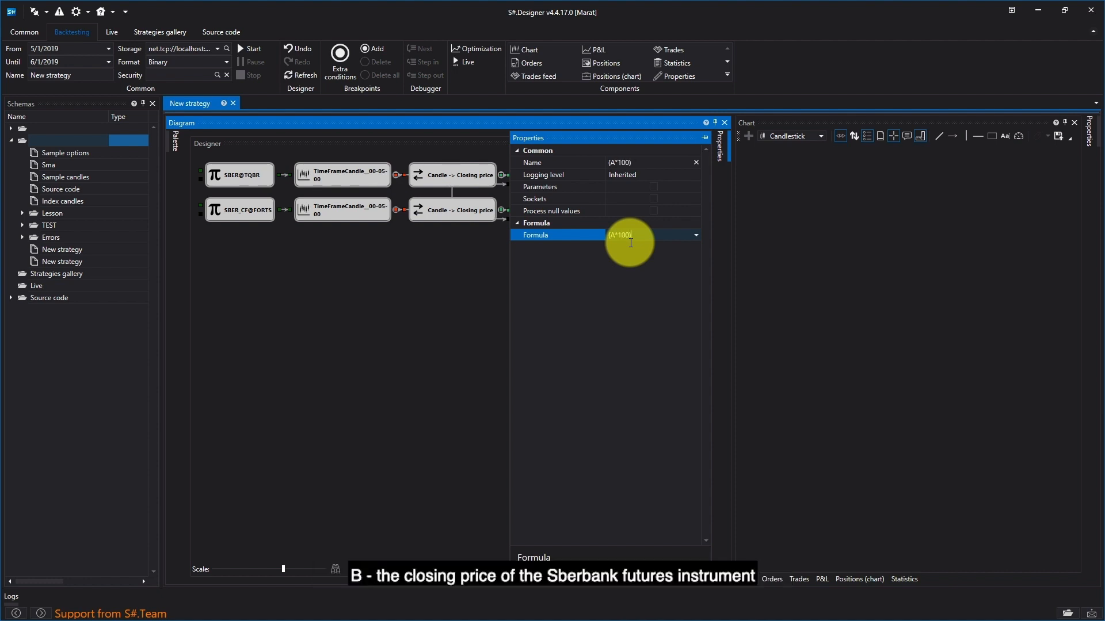
text()/B)
click(443, 301)
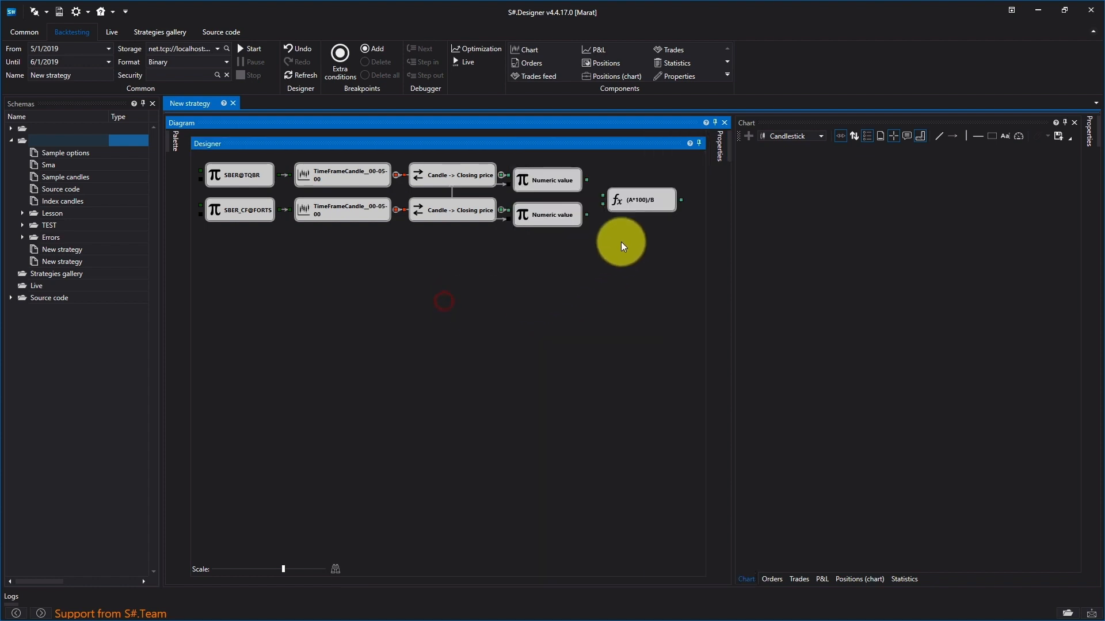
Step: Connect both Numeric value cube outputs to the (A*100)/B Formula cube's inputs and move that cube closer to them
click(587, 179)
drag(586, 179, 606, 202)
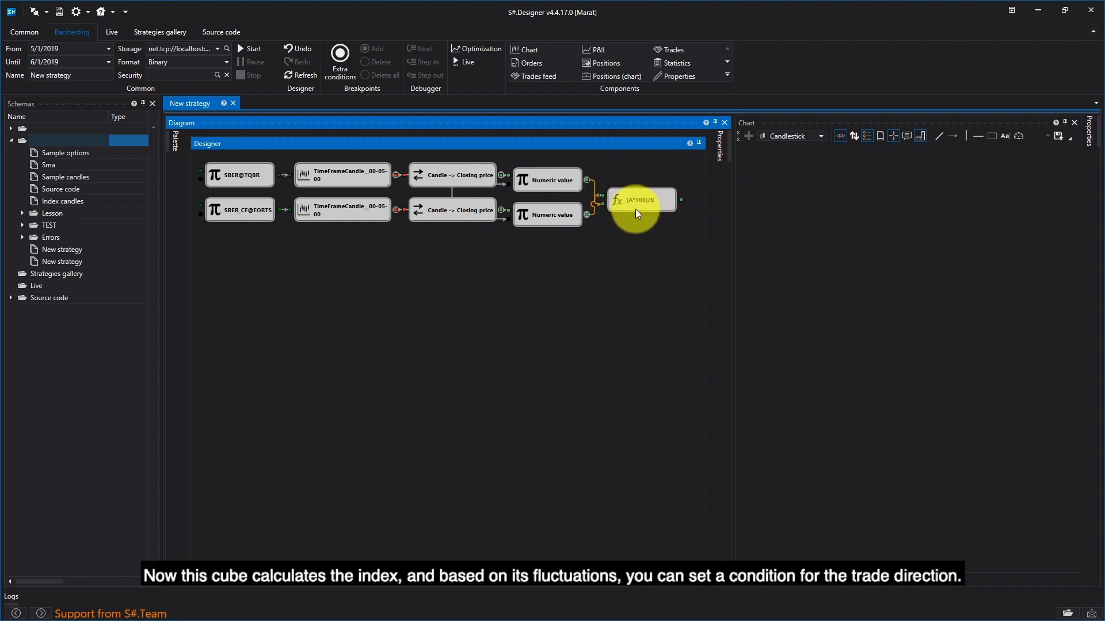
drag(640, 201, 630, 200)
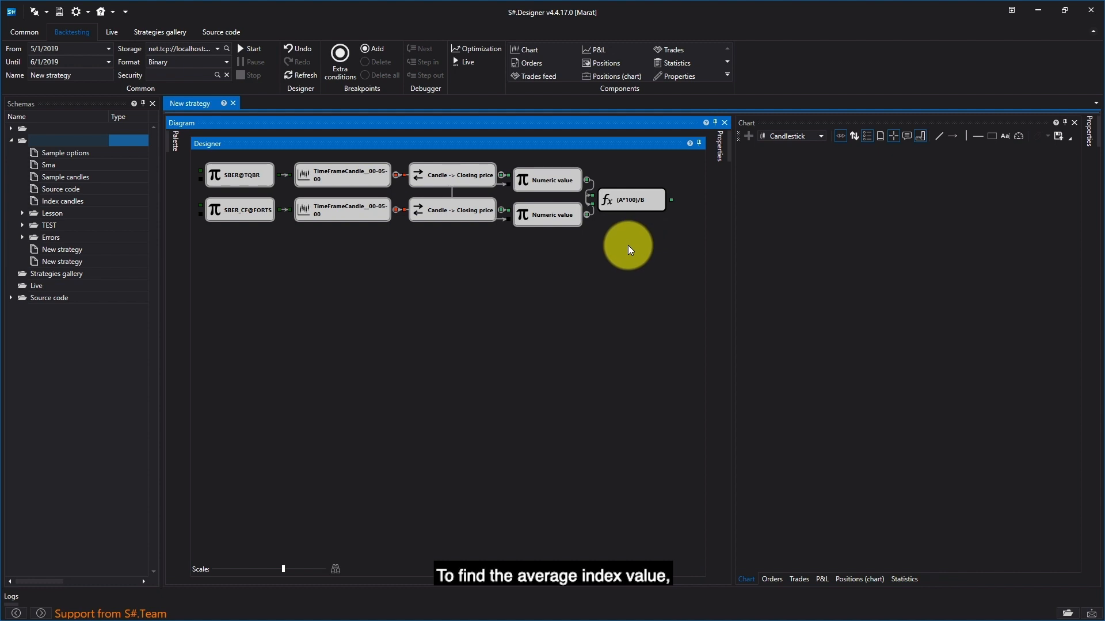
Step: Add an Index cube below the SBER_CF@FORTS variable and connect it to a new Candles cube beside it
click(178, 149)
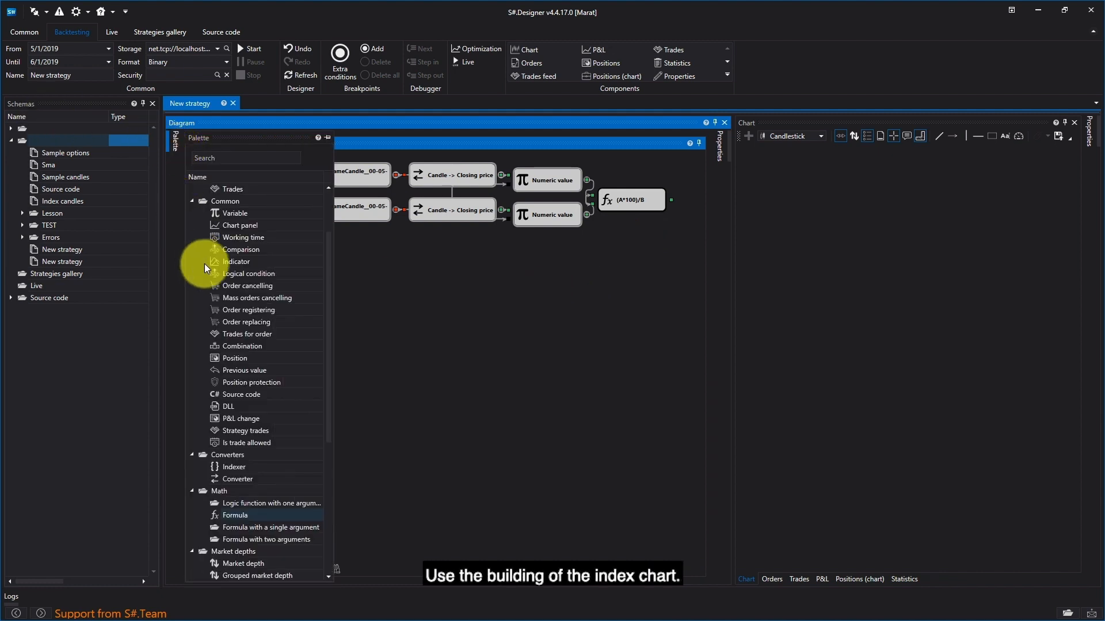
scroll(240, 388, up, 2)
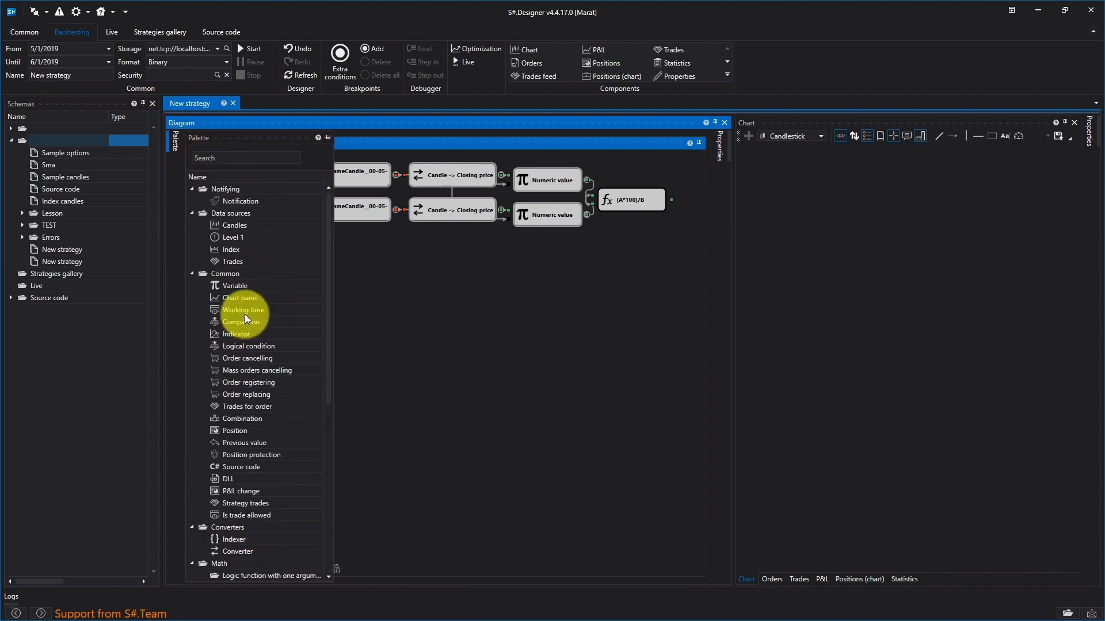
click(226, 249)
drag(353, 243, 233, 248)
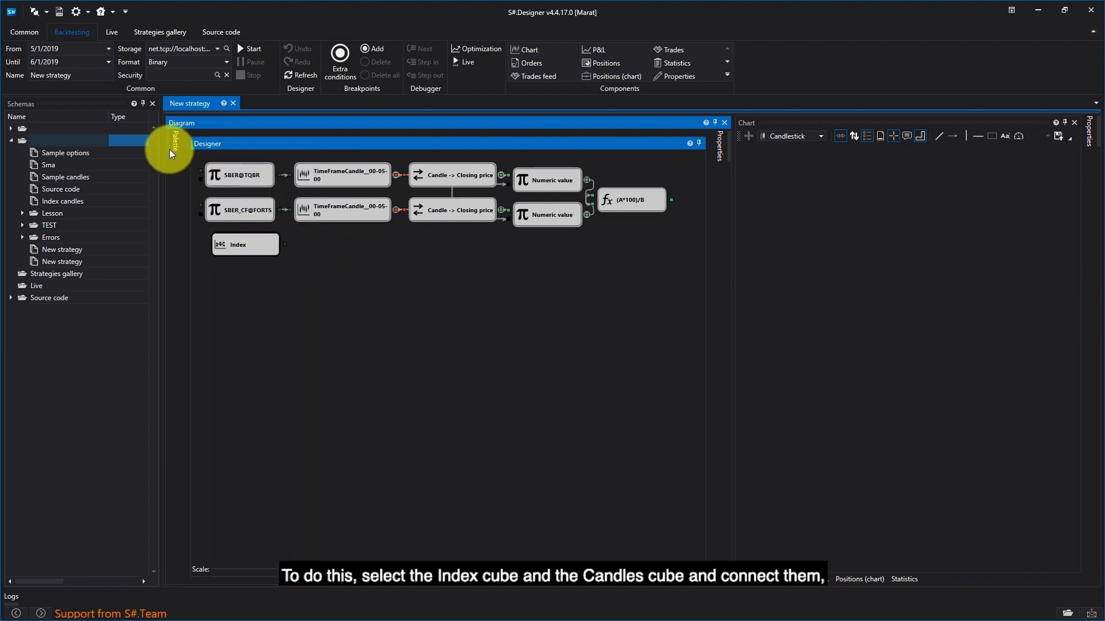
mouse_move(170, 151)
drag(239, 225, 296, 244)
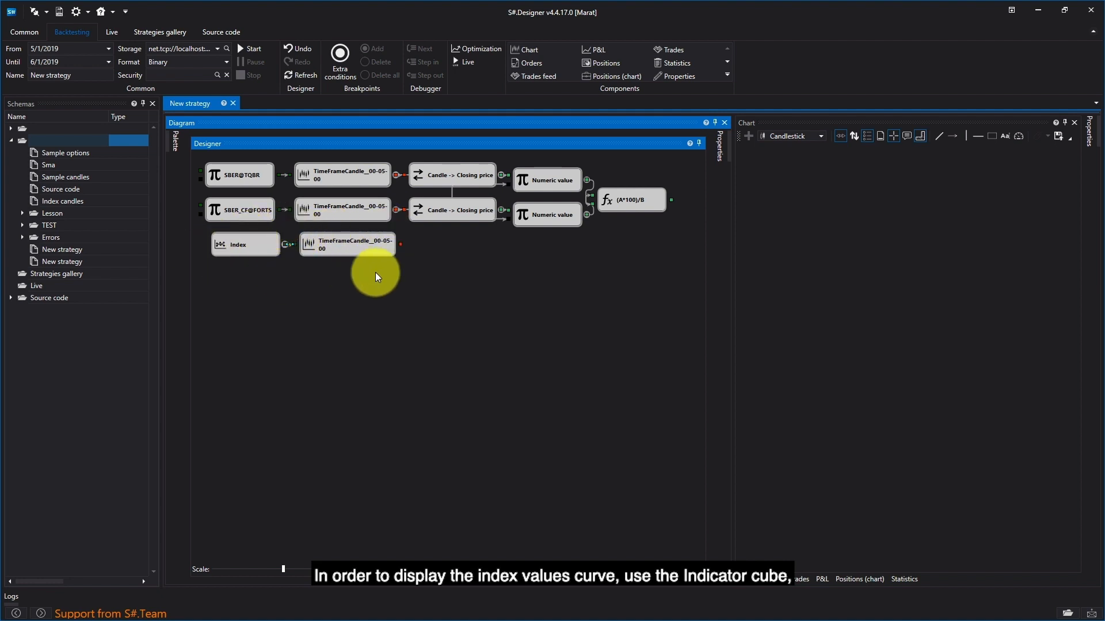
Step: Add an Indicator cube below the index's TimeFrameCandle cube and set its type to SMA
click(175, 141)
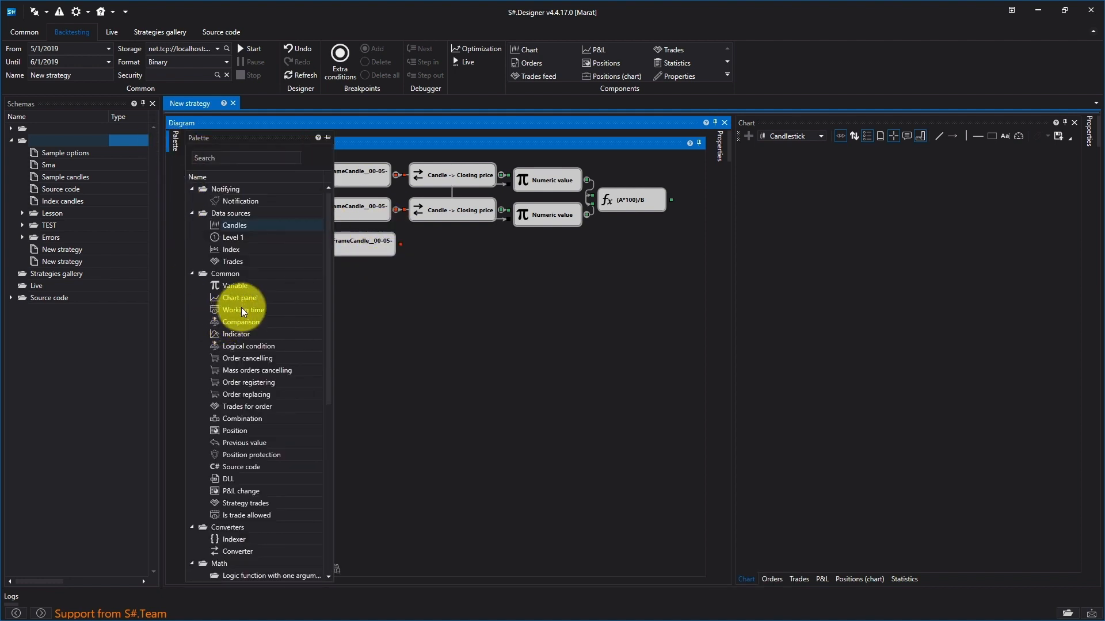
click(232, 334)
drag(275, 337, 386, 285)
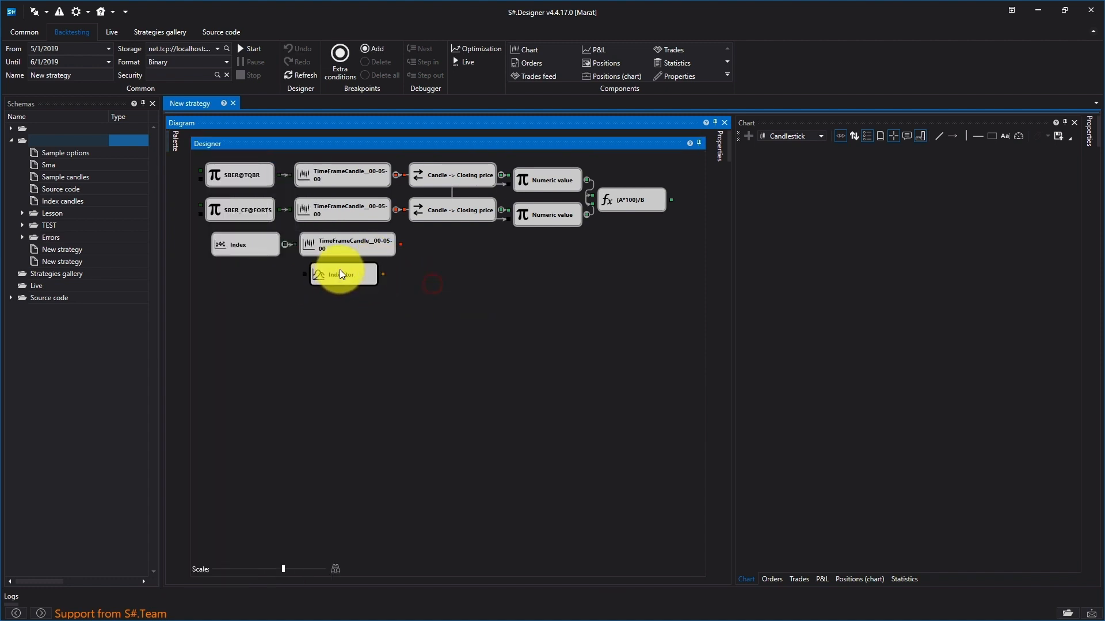
right_click(342, 275)
click(378, 371)
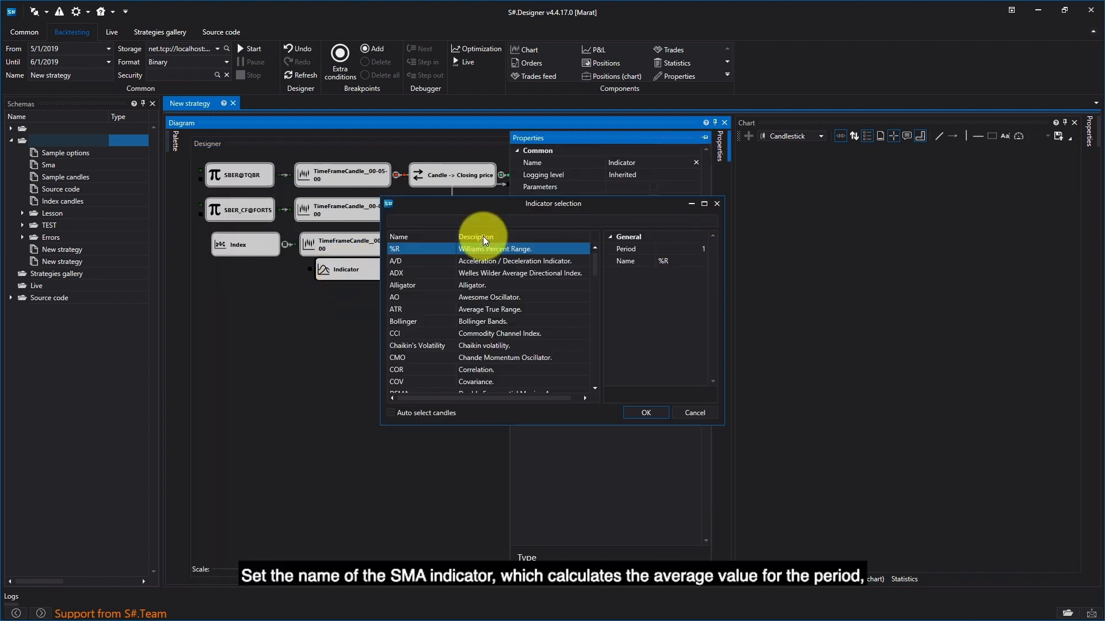
click(435, 222)
text(SMA)
double_click(568, 251)
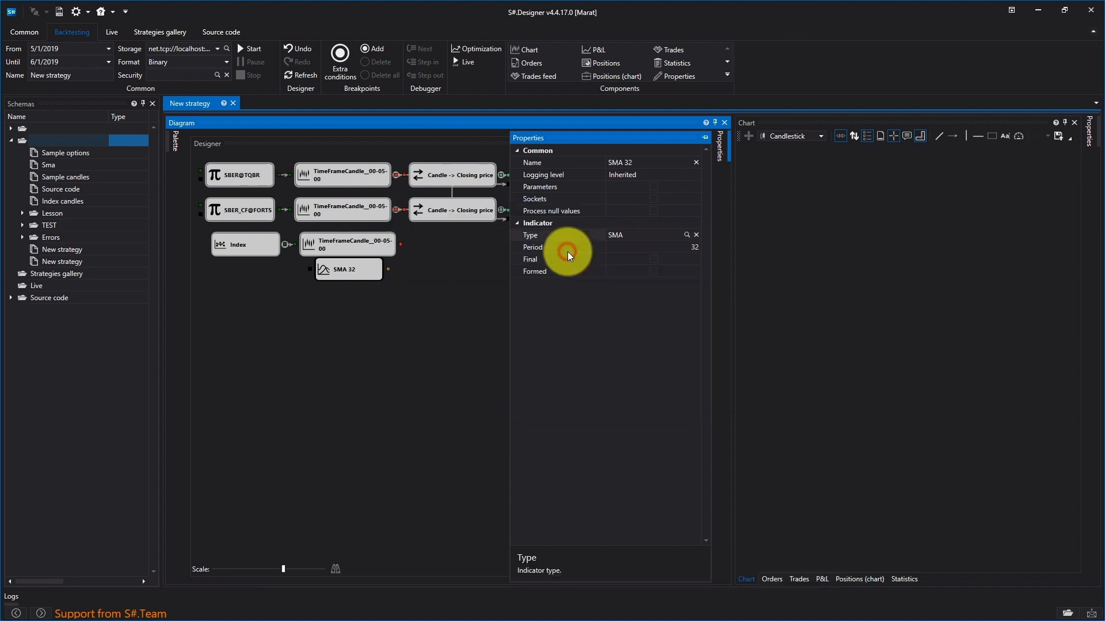
Step: Set the SMA period to 1 and connect the index's TimeFrameCandle output to the SMA cube's input
click(678, 250)
key(Delete)
key(Delete)
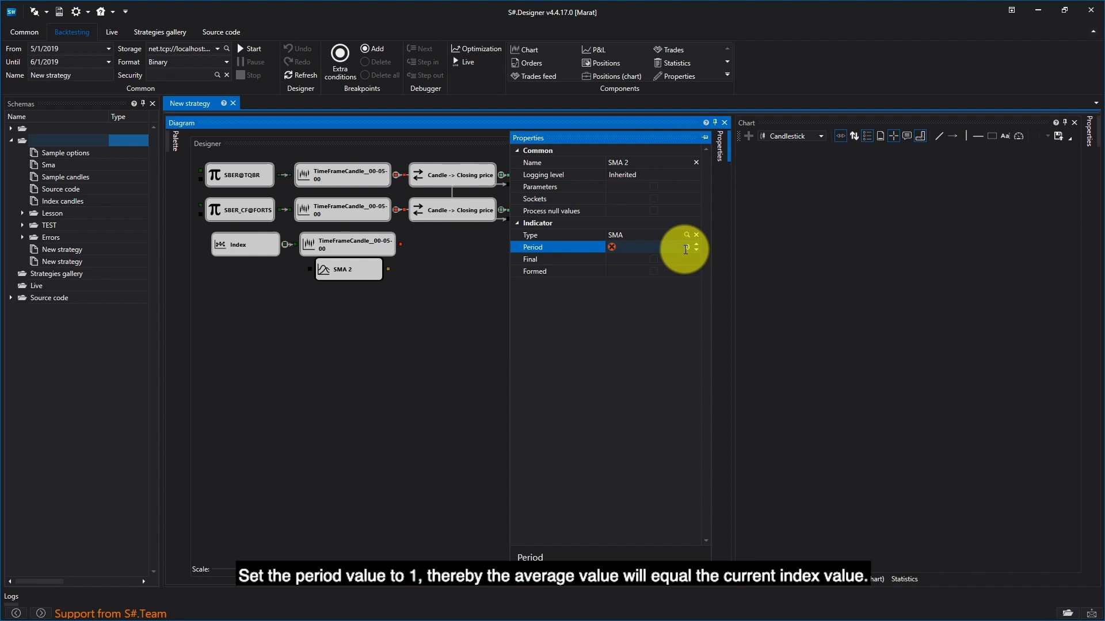
text(1)
click(284, 468)
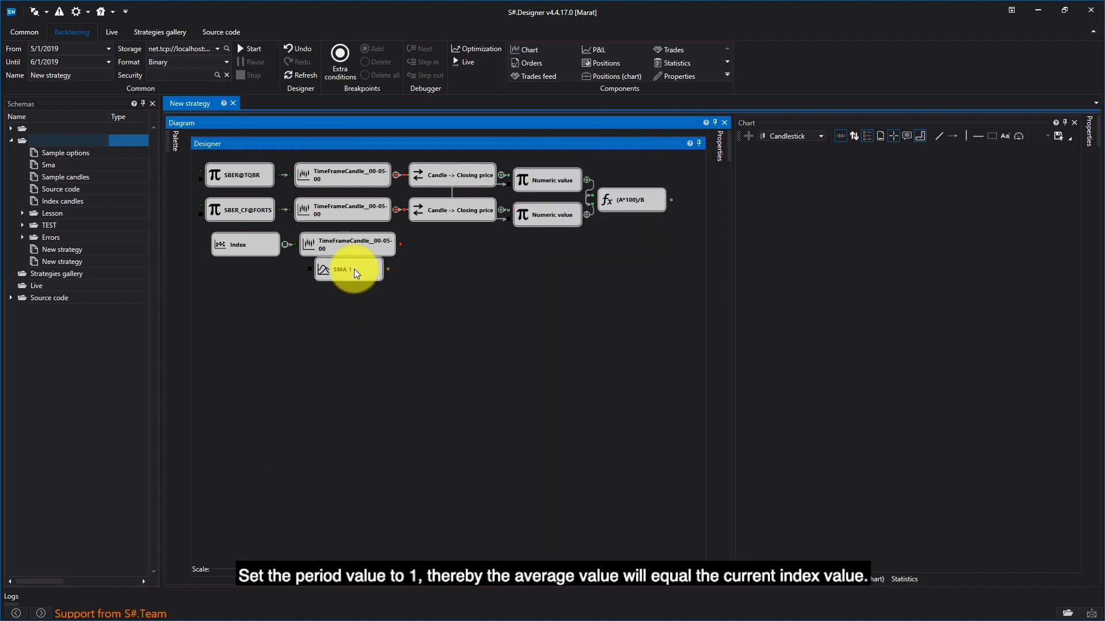
drag(353, 276, 353, 278)
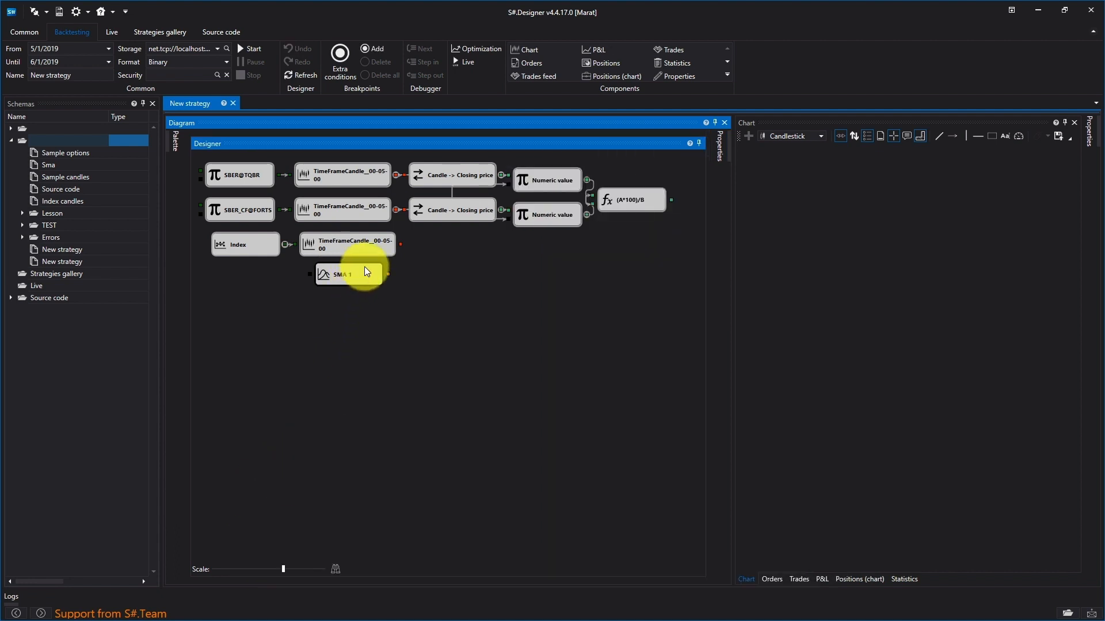
drag(400, 245, 302, 281)
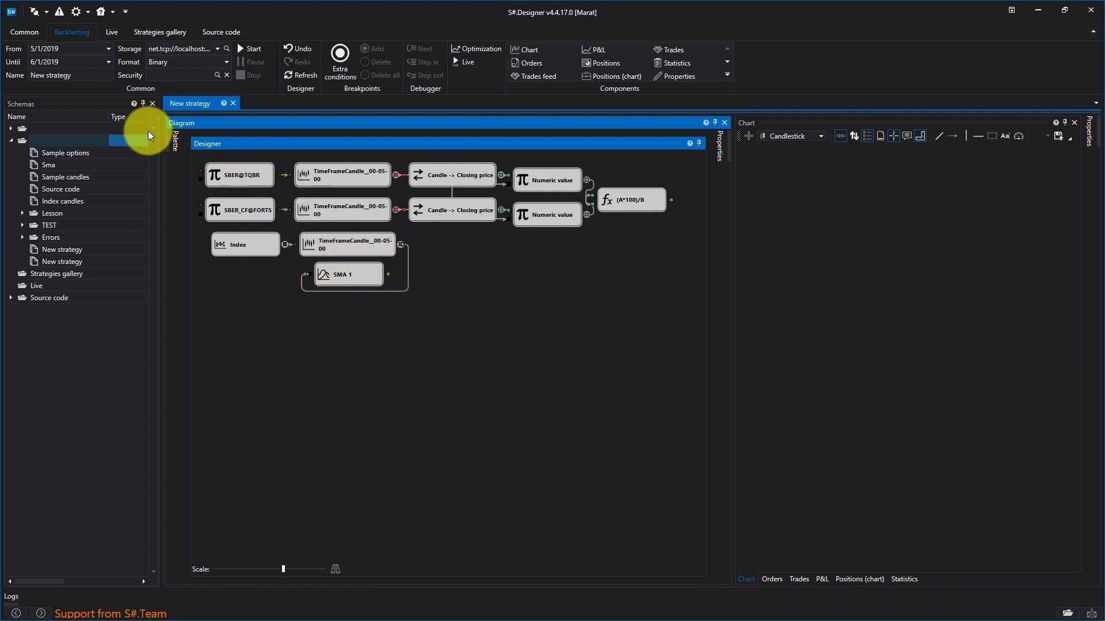
Step: Add a Chart panel cube beside the SMA cube and feed it from the SMA output
click(171, 143)
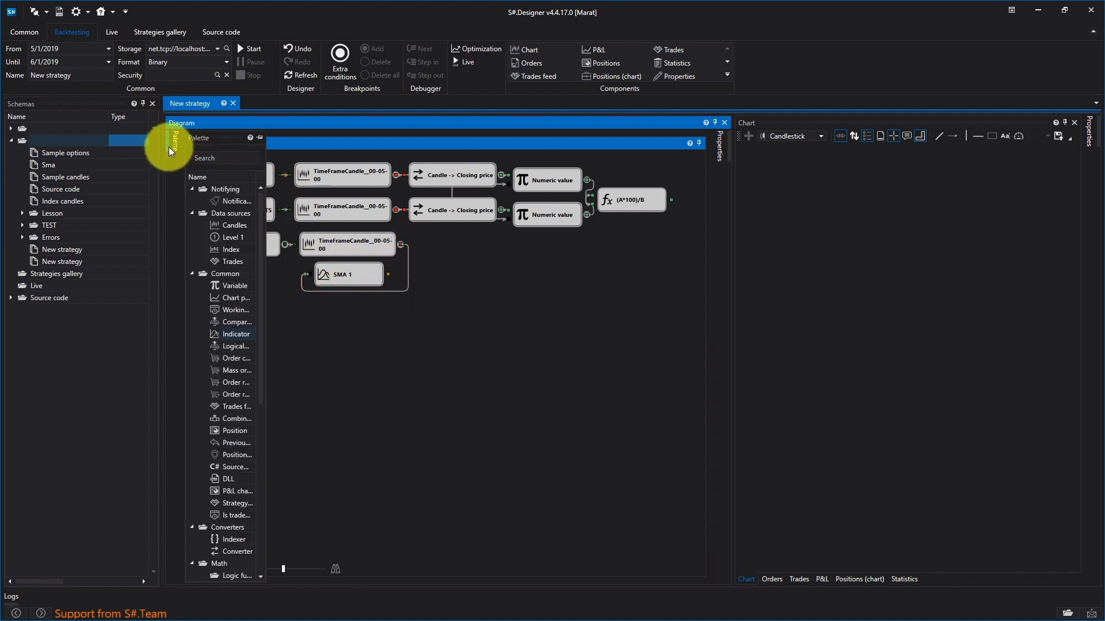
click(244, 297)
drag(295, 296, 416, 263)
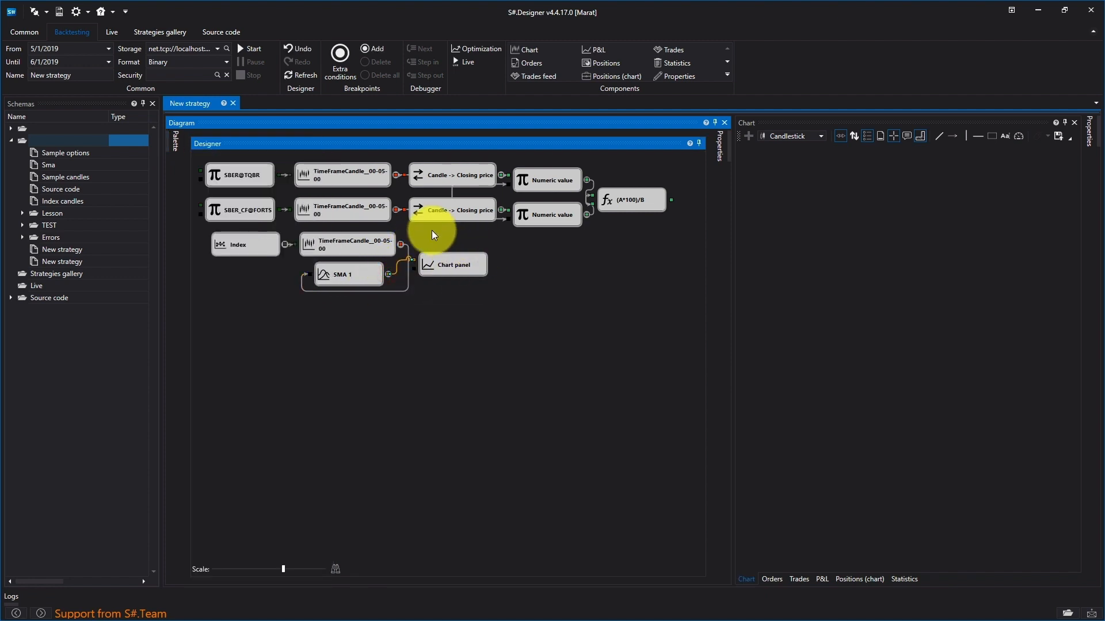
Step: Set the Index cube's formula to (SBER@TQBR*100)/SBER_CF@FORTS
right_click(250, 244)
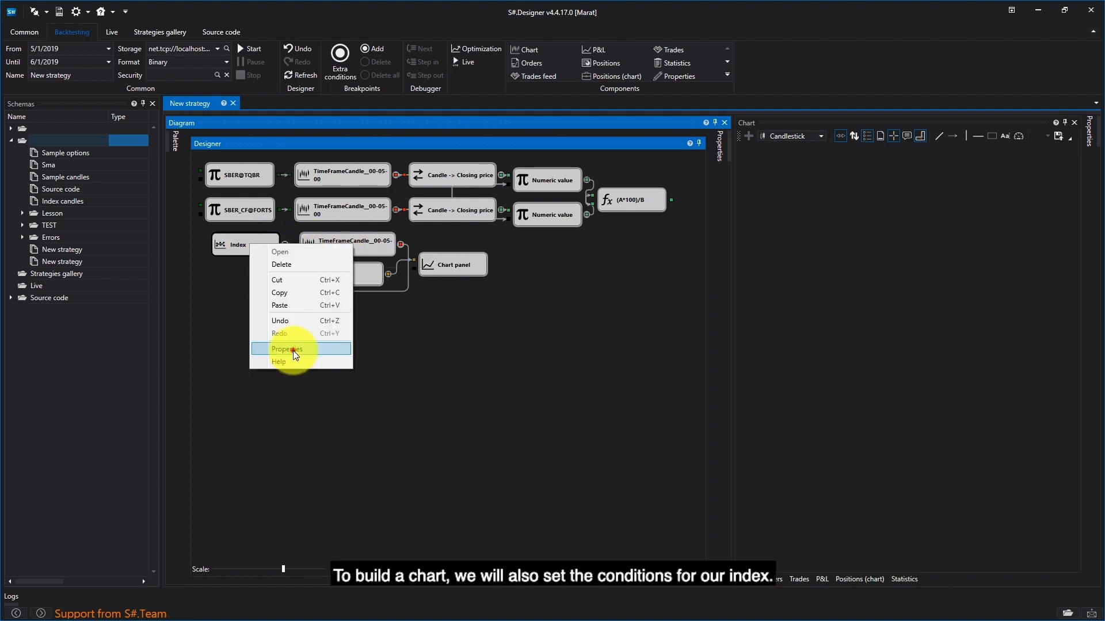
click(292, 351)
click(632, 237)
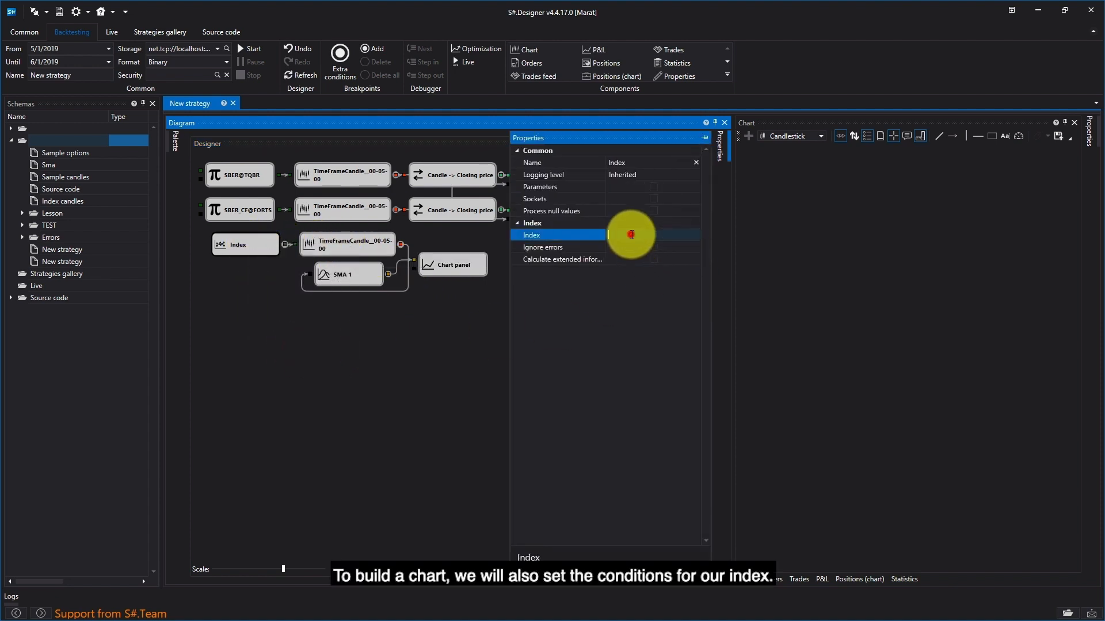
text(()
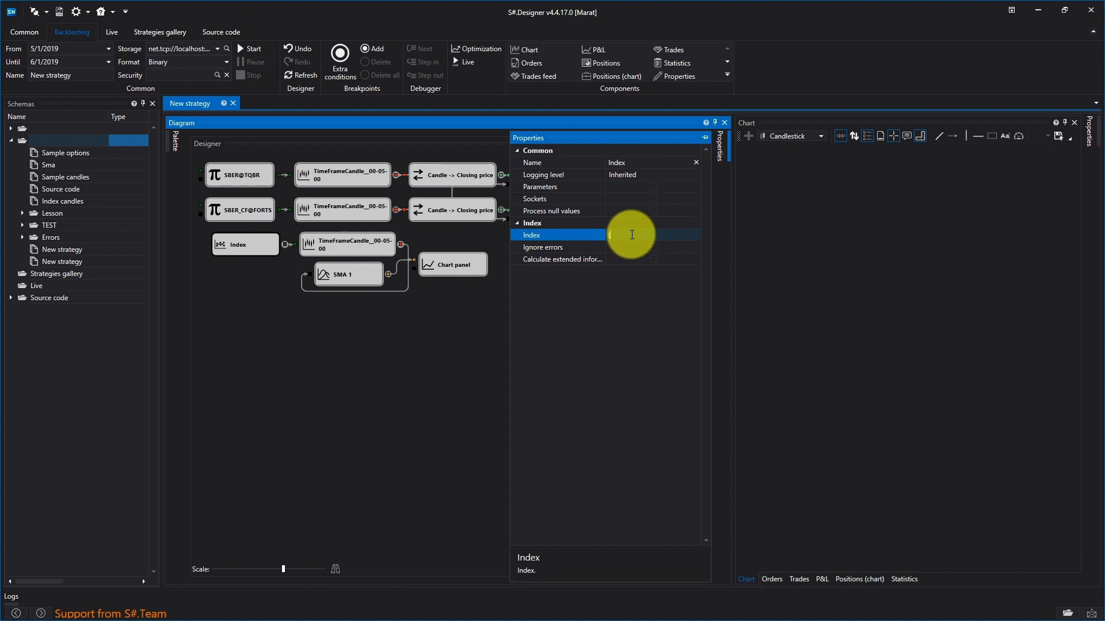
text(SBER@TQBR*100)/SBER_CF@FORTS)
click(340, 379)
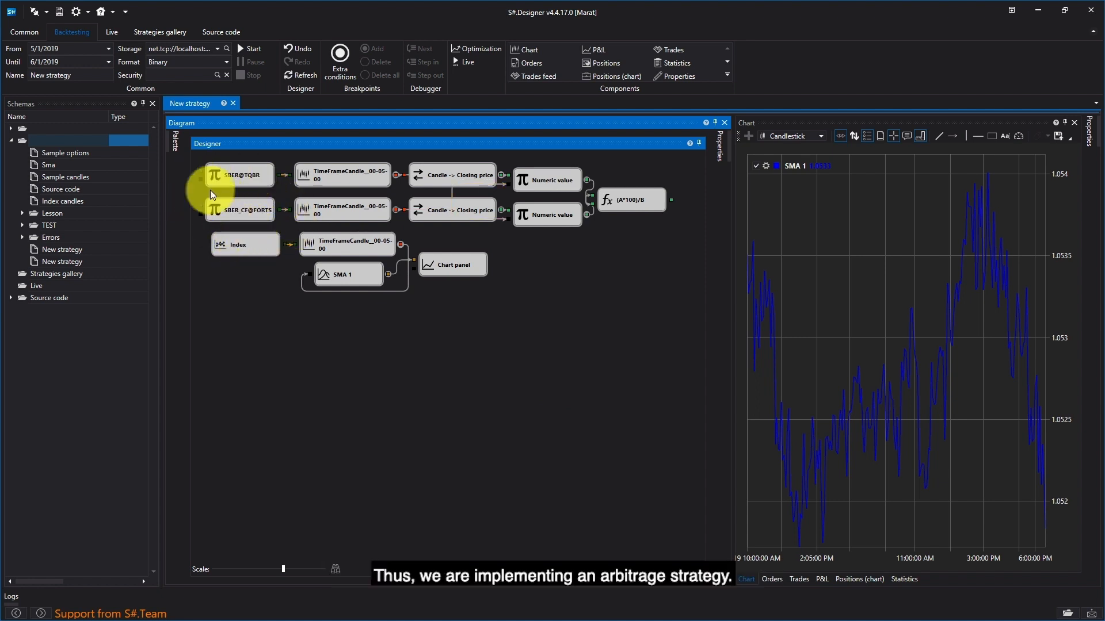
Step: Add two Variable cubes and stack them below the Index cube
click(173, 136)
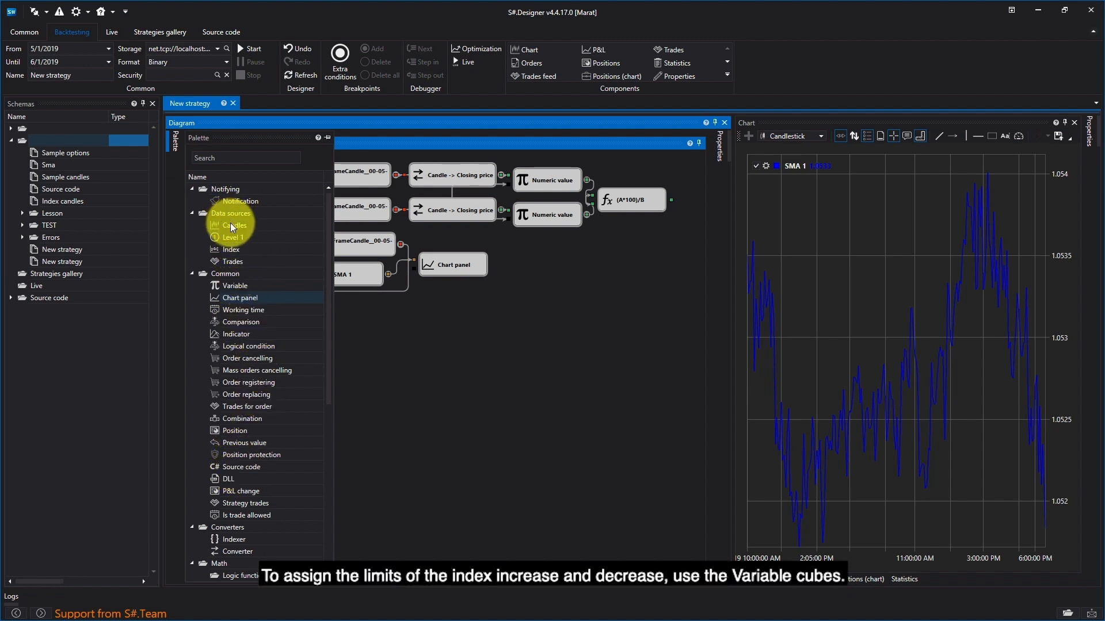
click(240, 286)
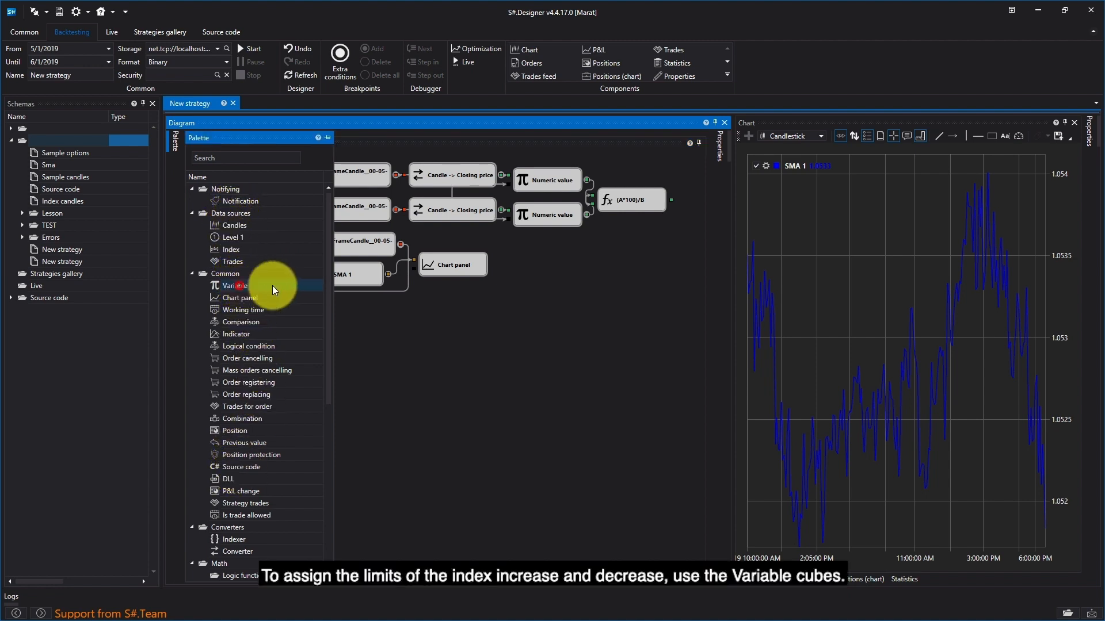
drag(255, 288, 366, 374)
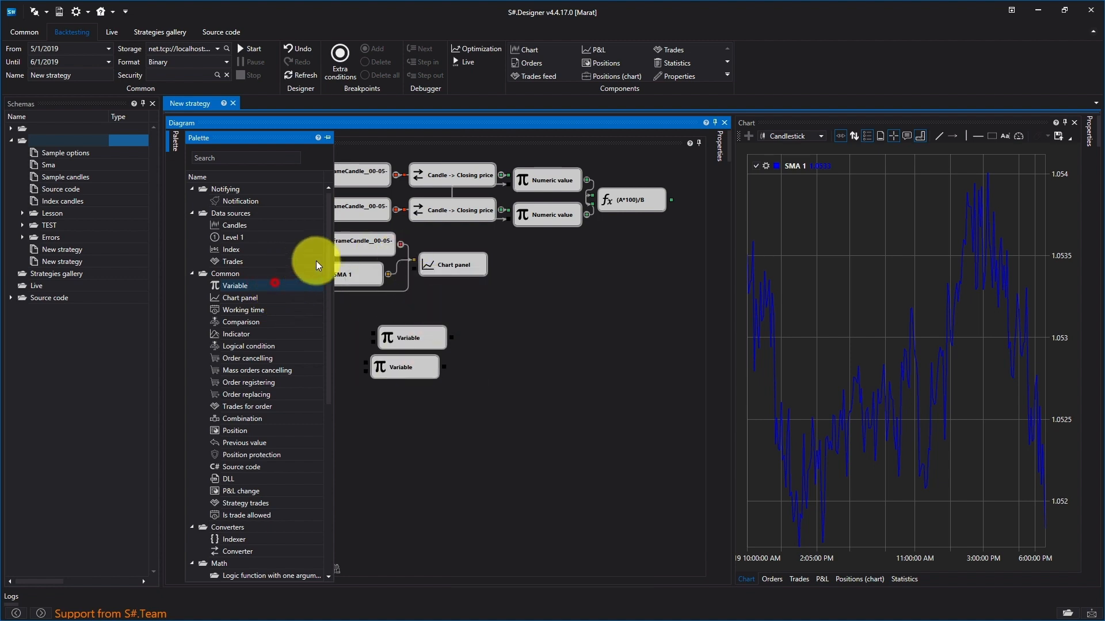
click(459, 313)
drag(423, 335, 267, 309)
click(392, 366)
drag(391, 365, 246, 336)
Step: Set the upper of the two new Variable cubes to type Numeric value with the value 1.053
right_click(258, 312)
click(337, 418)
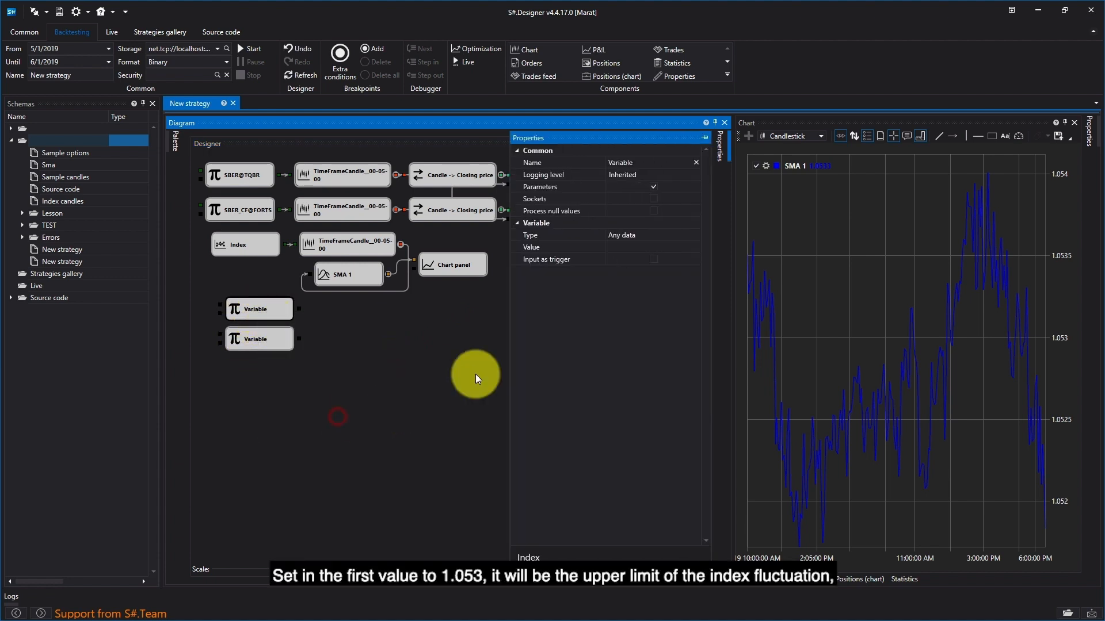
click(686, 245)
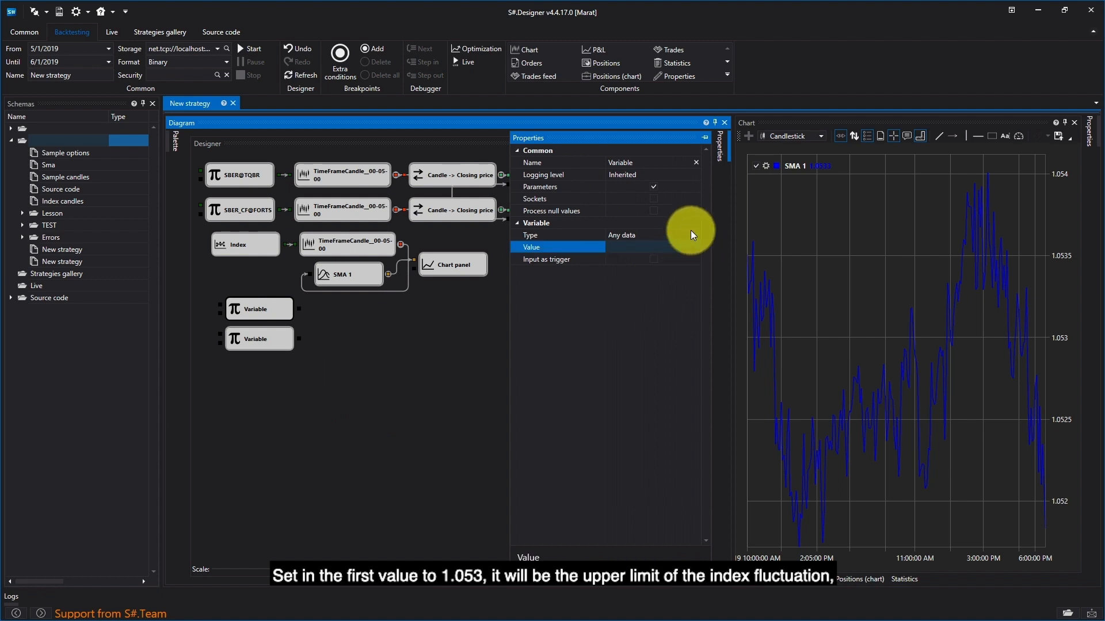
click(690, 236)
click(696, 236)
click(675, 321)
click(695, 237)
click(654, 373)
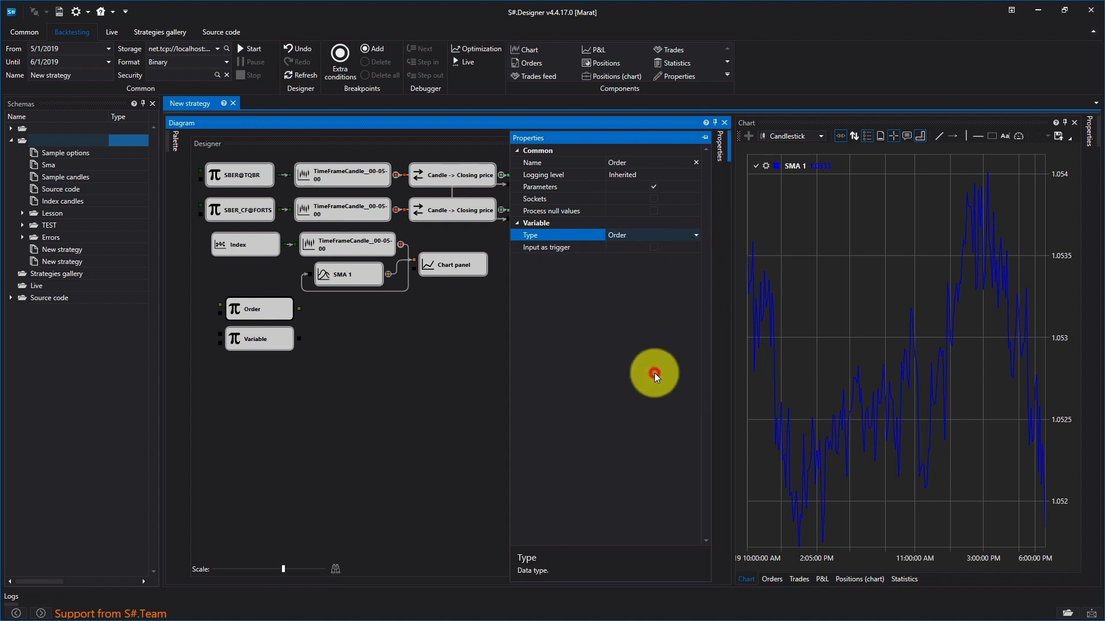
click(681, 247)
text(1.0)
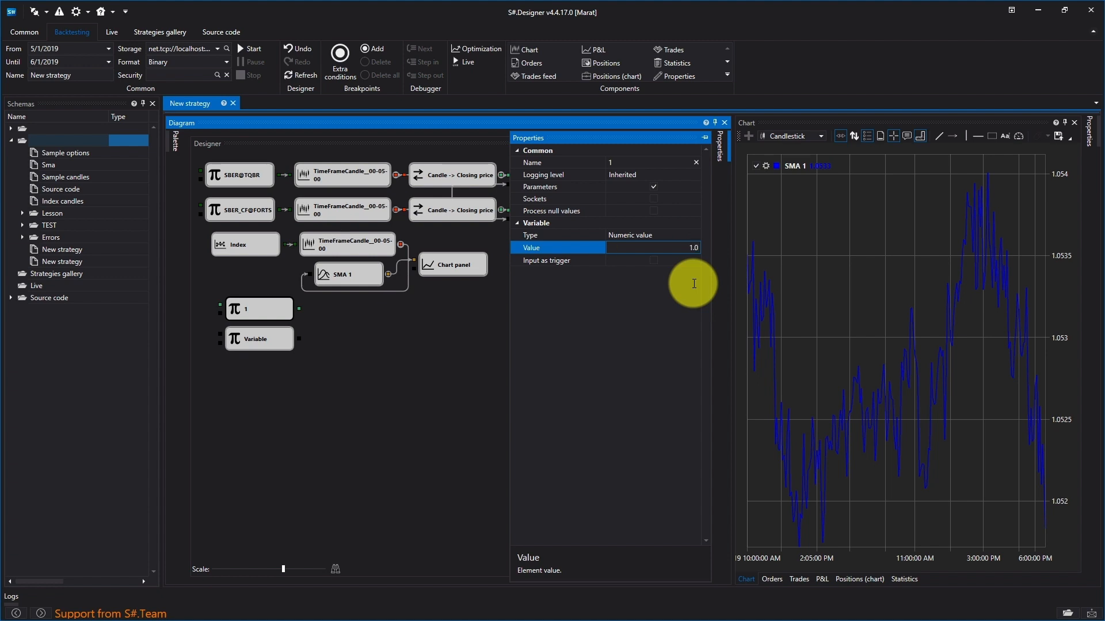
text(53)
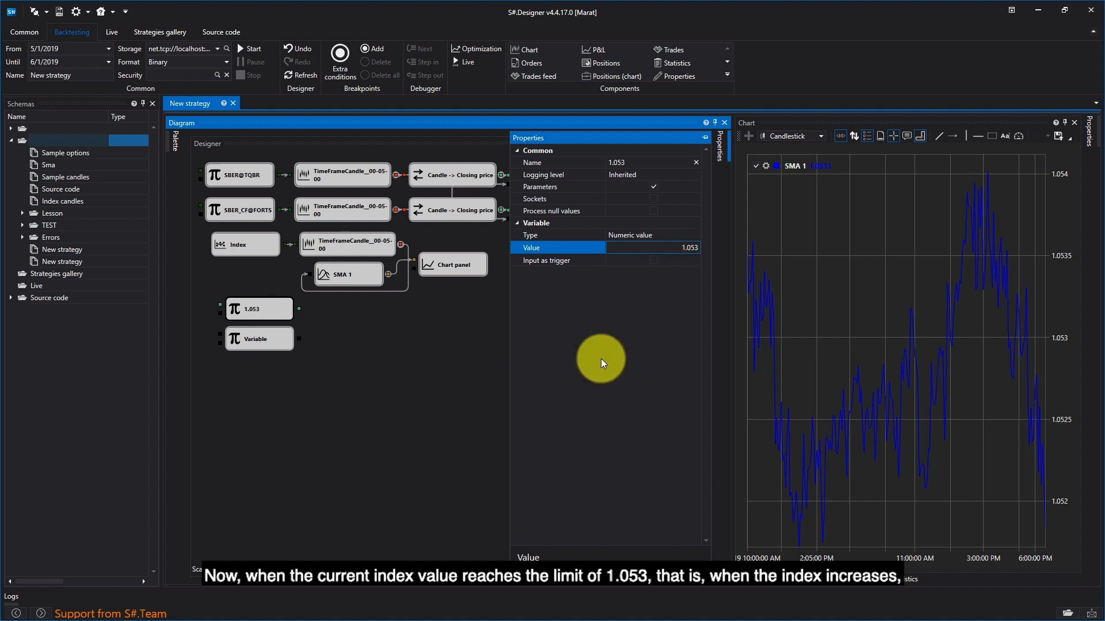
click(400, 381)
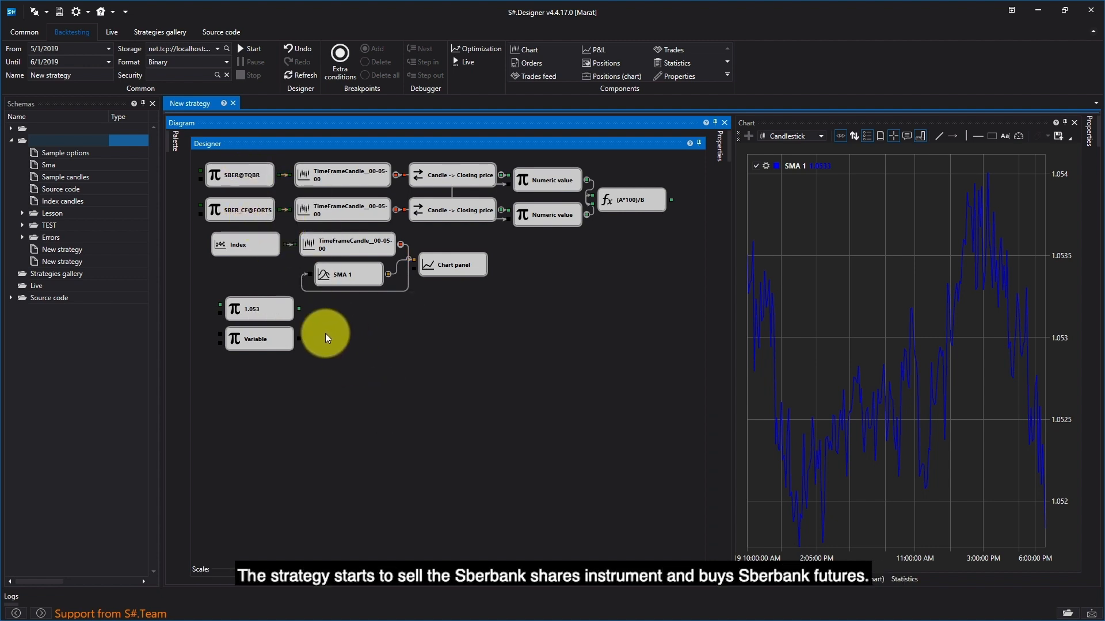
Step: Set the Variable cube below the 1.053 cube to type Numeric value with the value 1.052
right_click(246, 341)
click(309, 447)
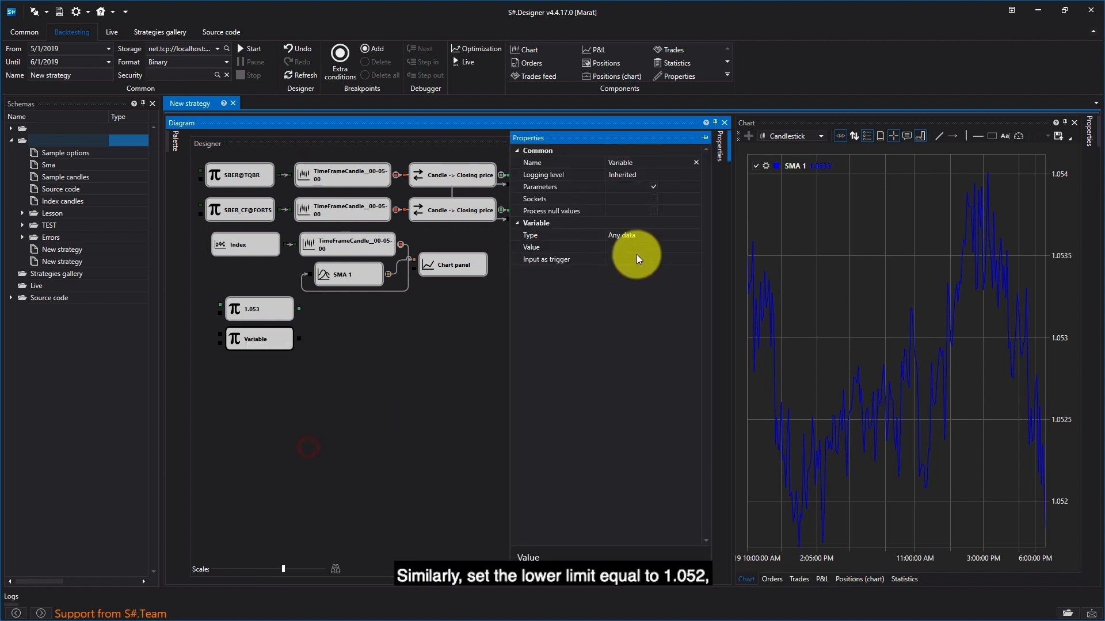
click(691, 236)
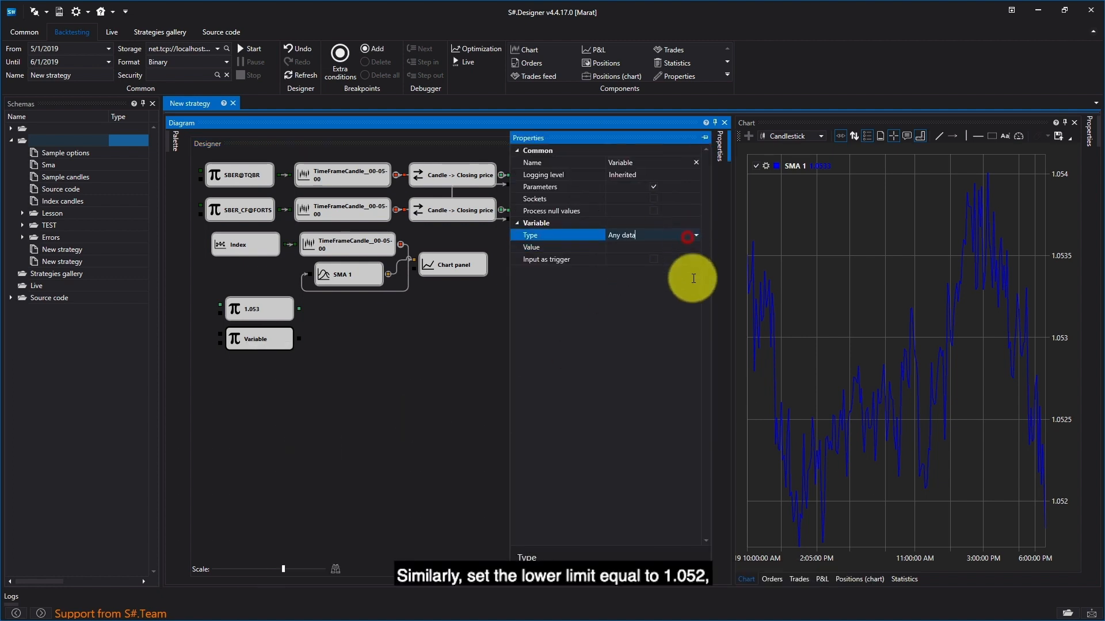
click(696, 237)
click(634, 376)
click(663, 247)
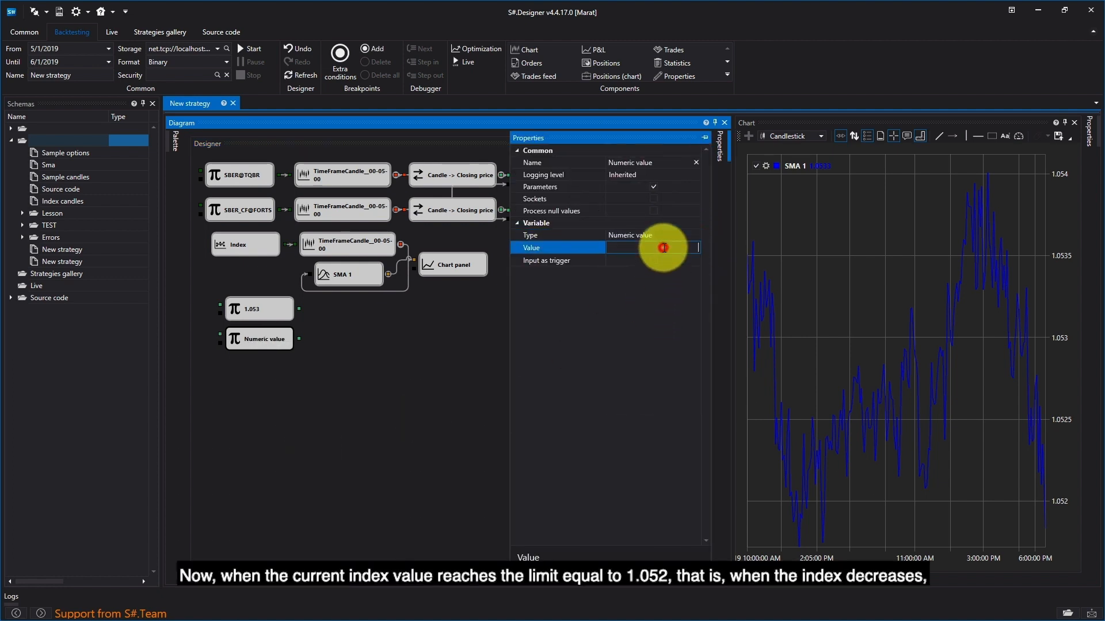
text(1.052)
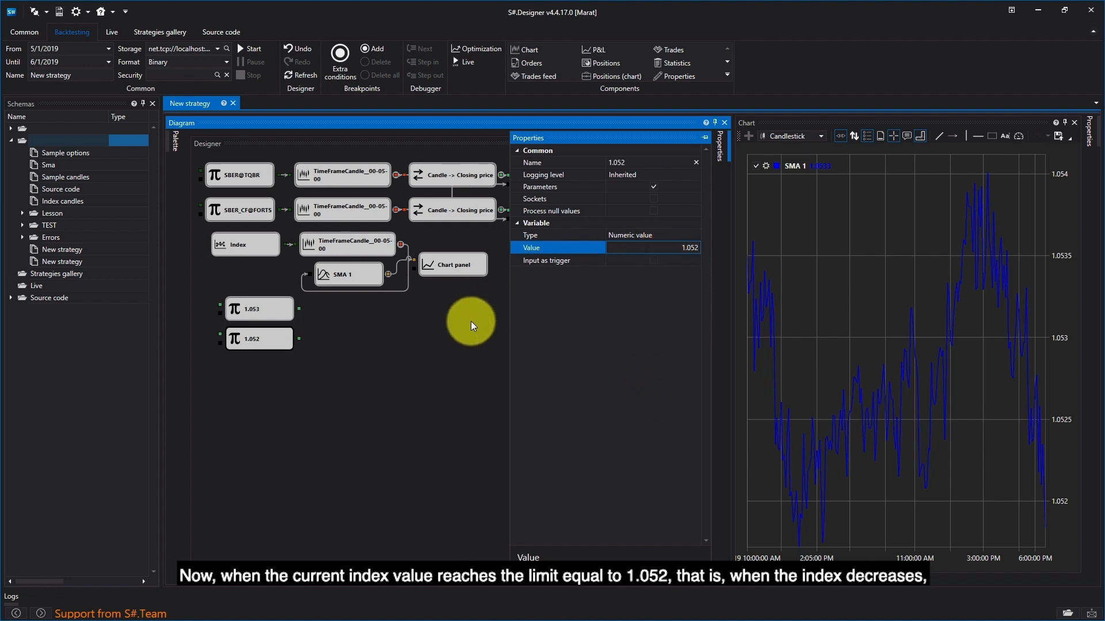
click(457, 343)
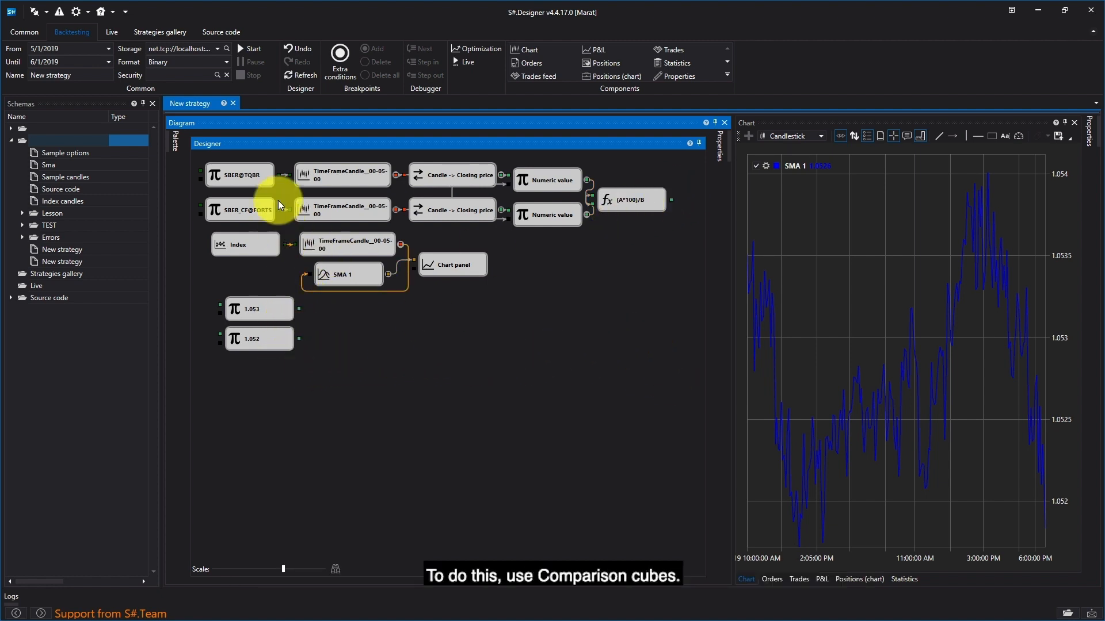
Step: Add two Comparison cubes beside the 1.053 and 1.052 cubes and connect the formula cube's output and the limits to them
click(174, 141)
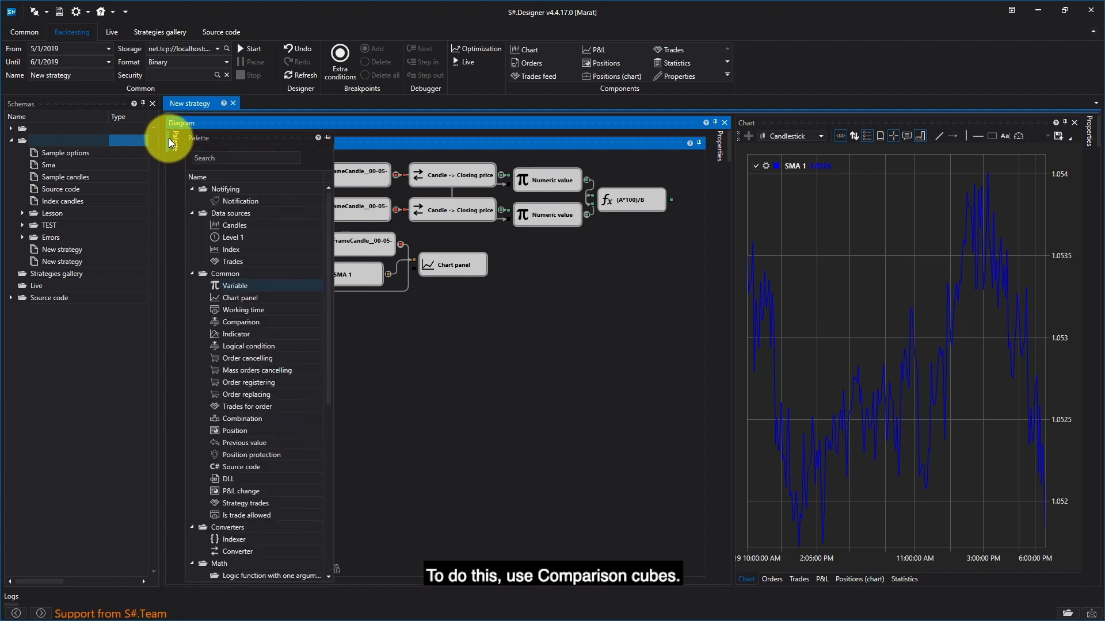
click(245, 321)
drag(245, 321, 397, 320)
drag(246, 319, 358, 323)
click(373, 316)
drag(403, 361, 356, 354)
drag(672, 199, 333, 363)
drag(671, 200, 333, 362)
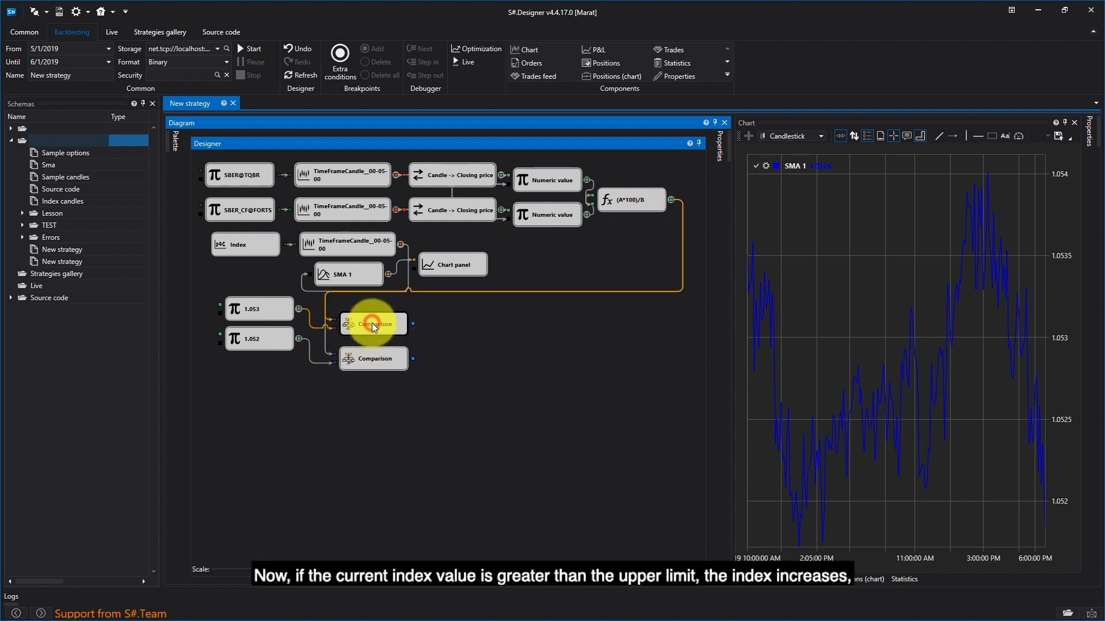
Step: Set the operator of the upper Comparison cube to >
right_click(372, 323)
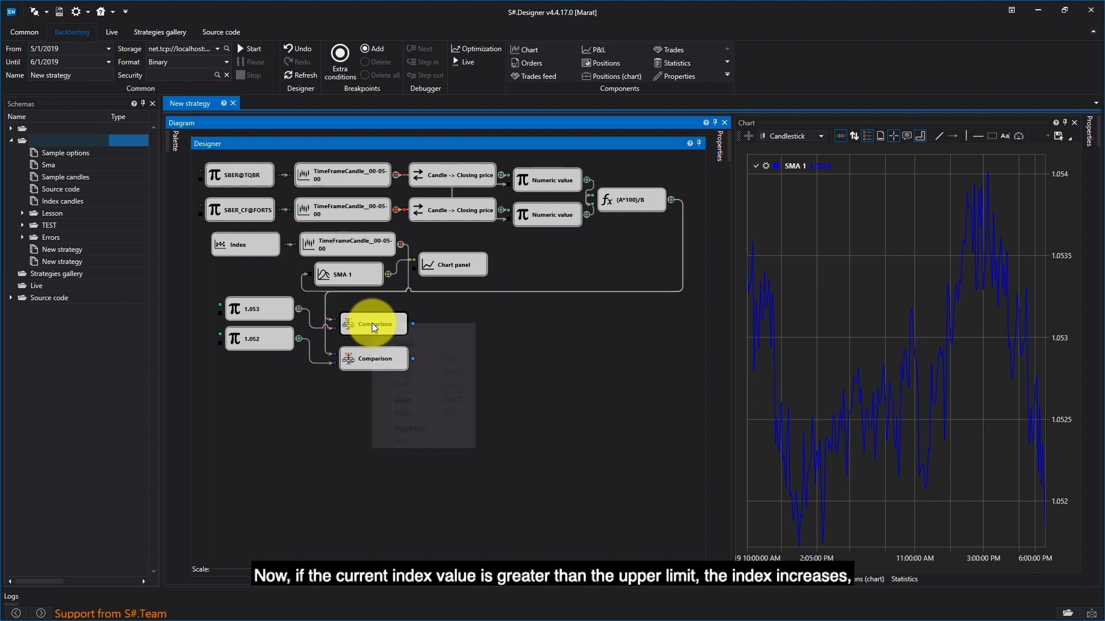
click(424, 429)
click(687, 247)
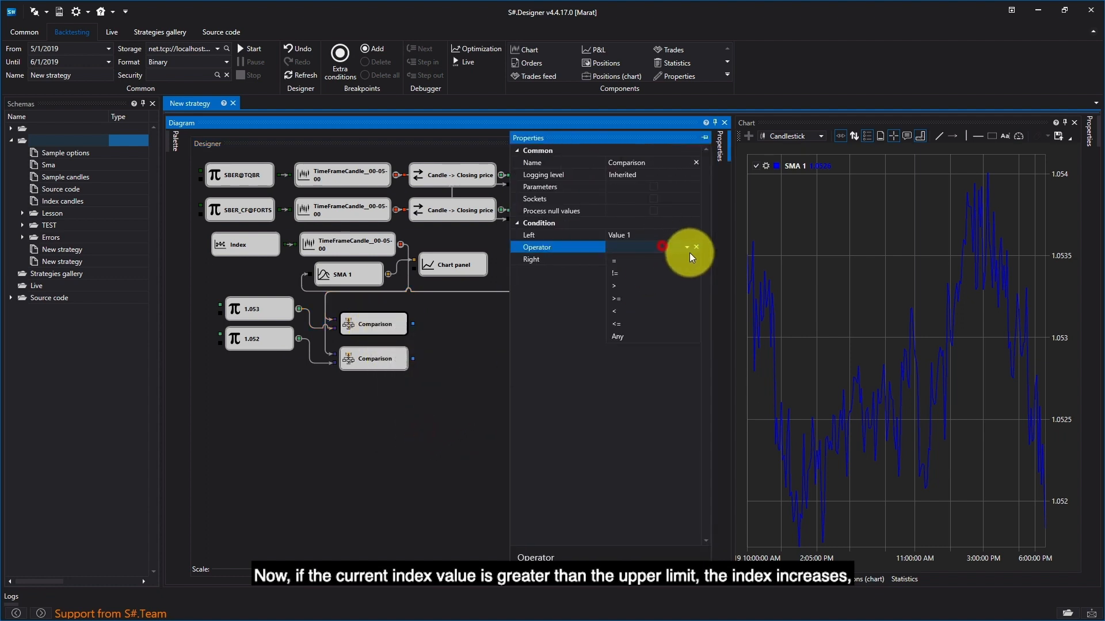
click(651, 289)
click(496, 347)
Step: Add two Order registering cubes, one above the other, across from the Comparison cubes
click(176, 141)
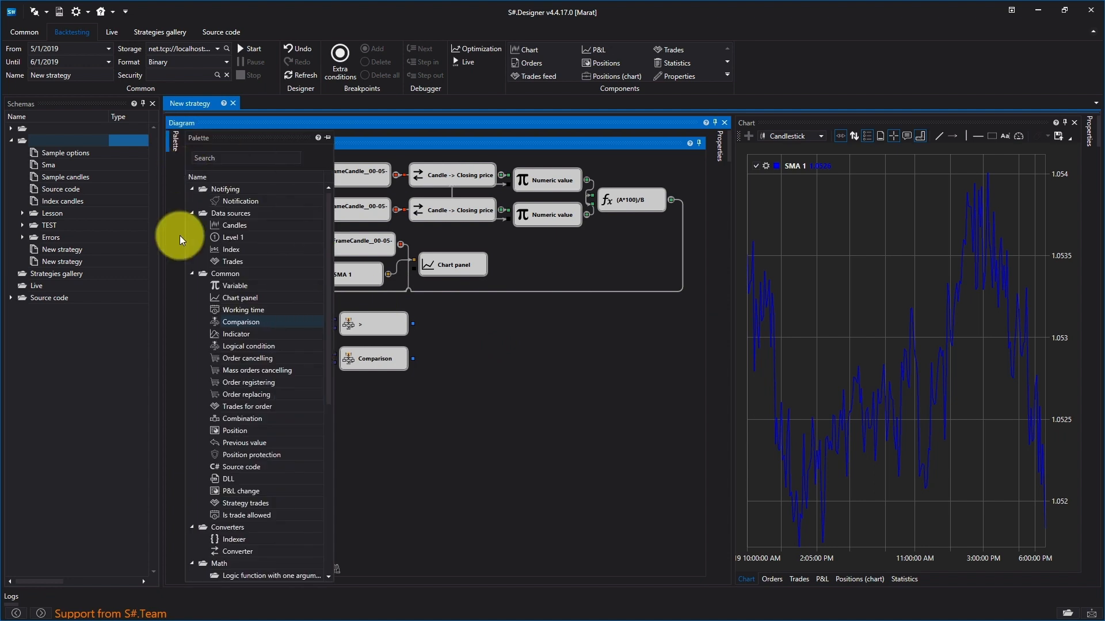
click(241, 382)
drag(281, 378, 518, 325)
drag(266, 387, 527, 360)
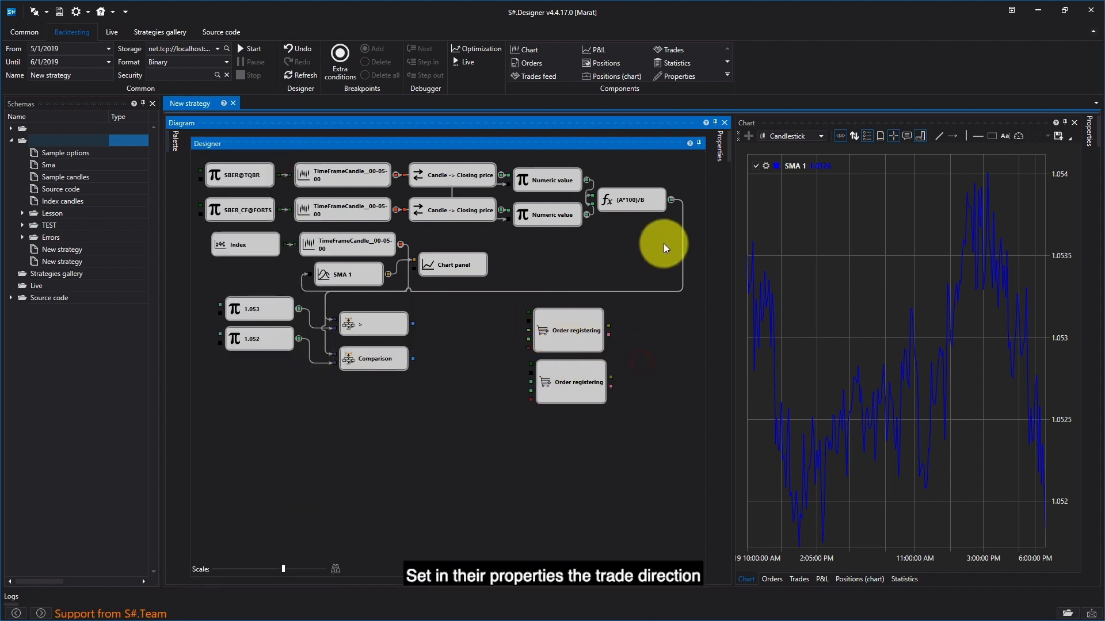
Step: Set the direction of the upper Order registering cube to Buy
right_click(587, 333)
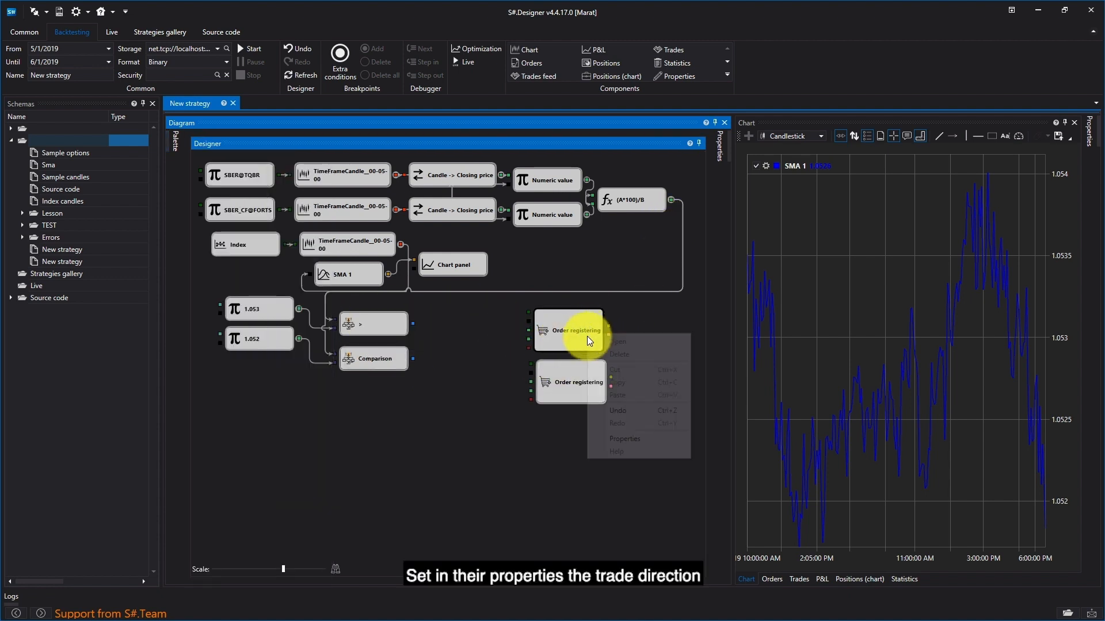
click(621, 441)
click(665, 236)
click(615, 250)
click(465, 370)
Step: Set the direction of the lower Order registering cube to Sell
right_click(586, 378)
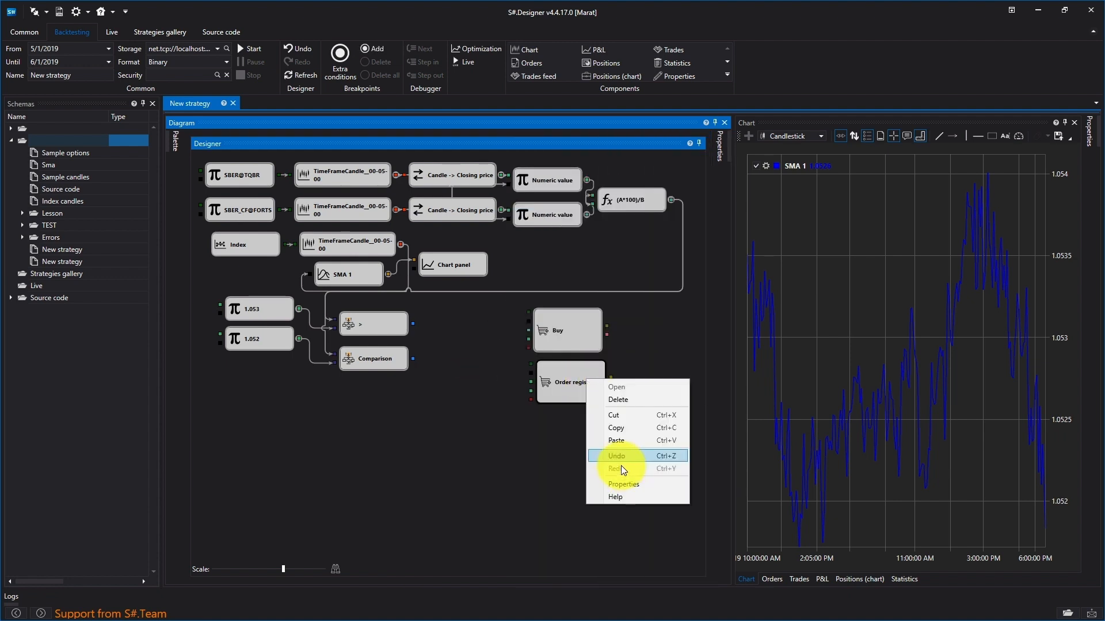
click(622, 484)
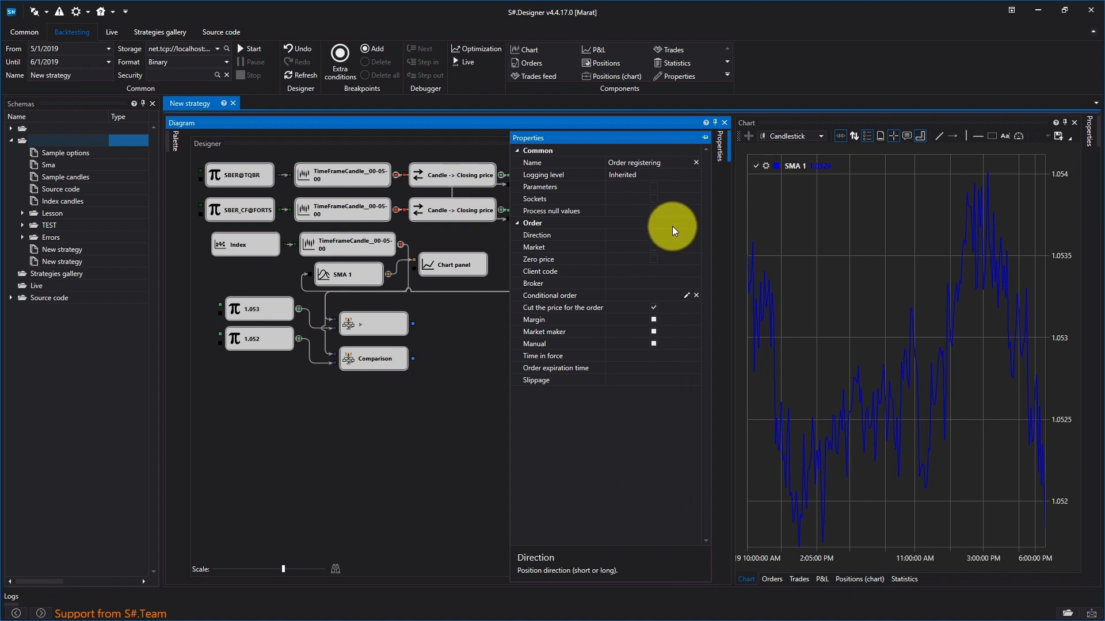
click(672, 233)
click(638, 260)
click(506, 334)
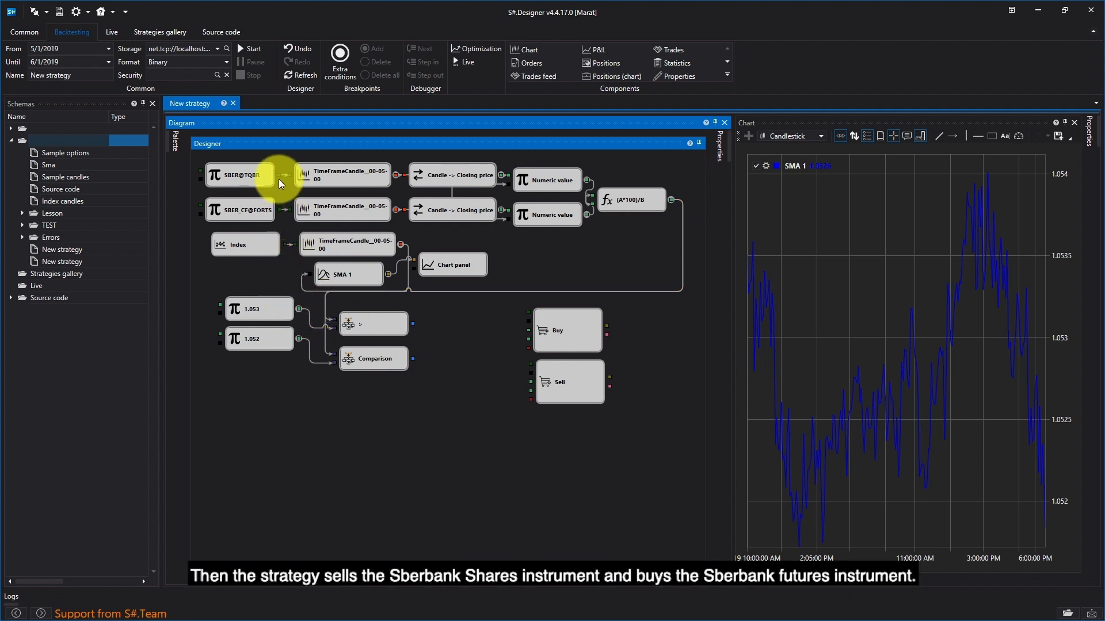
Step: Connect SBER@TQBR and its closing price to Sell, SBER_CF@FORTS and its closing price to Buy, and the > cube's output to both
drag(279, 174, 535, 363)
drag(285, 210, 524, 300)
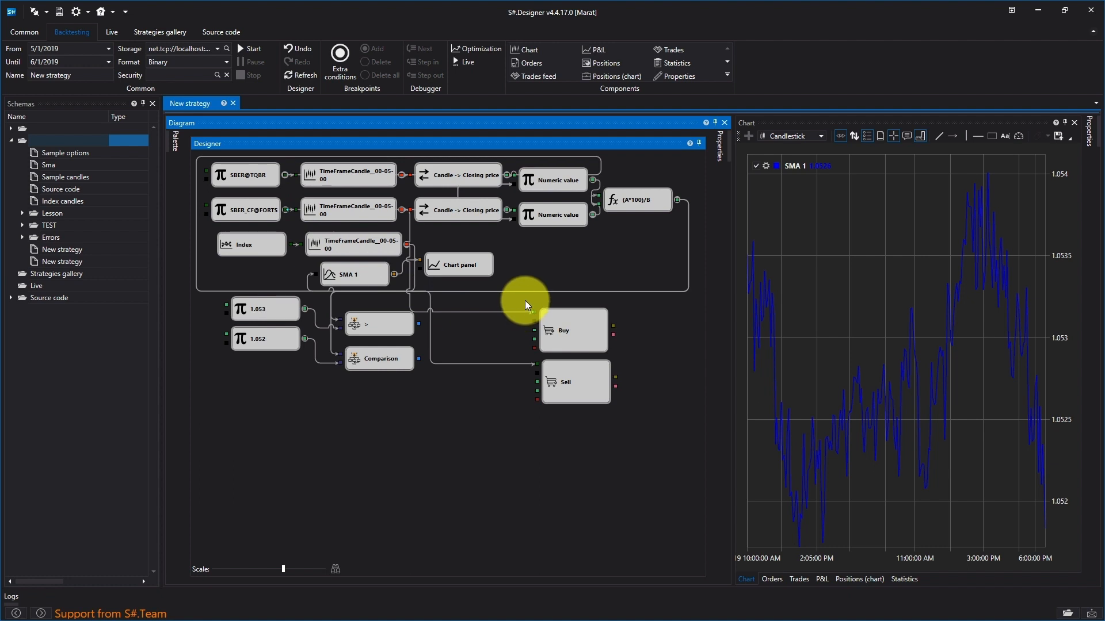
drag(418, 324, 533, 320)
drag(419, 326, 541, 362)
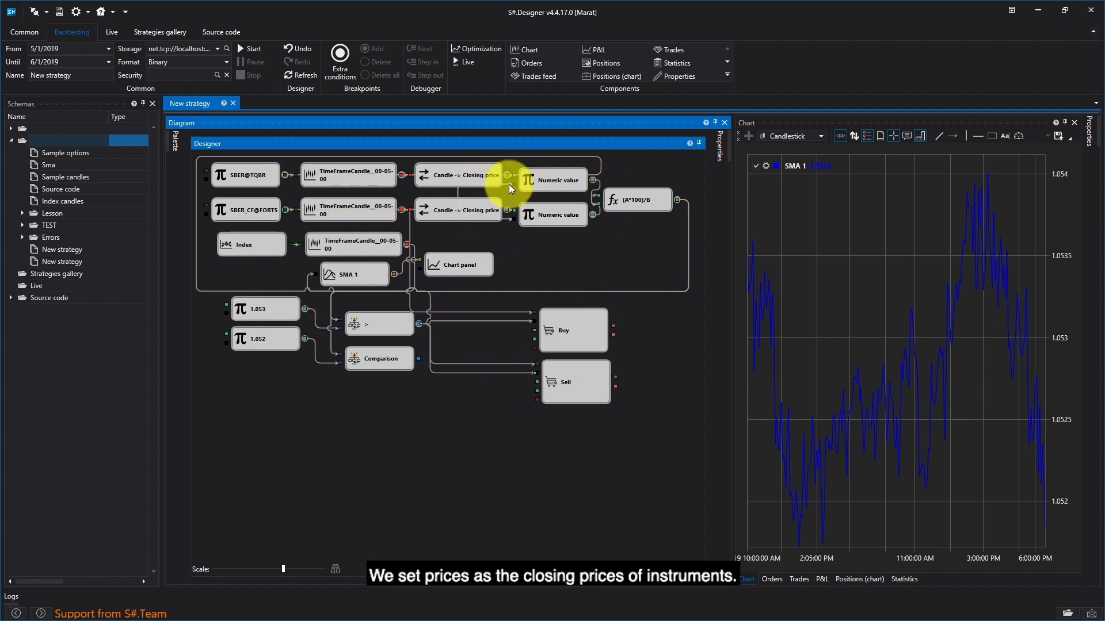
drag(506, 174, 534, 382)
drag(506, 210, 526, 333)
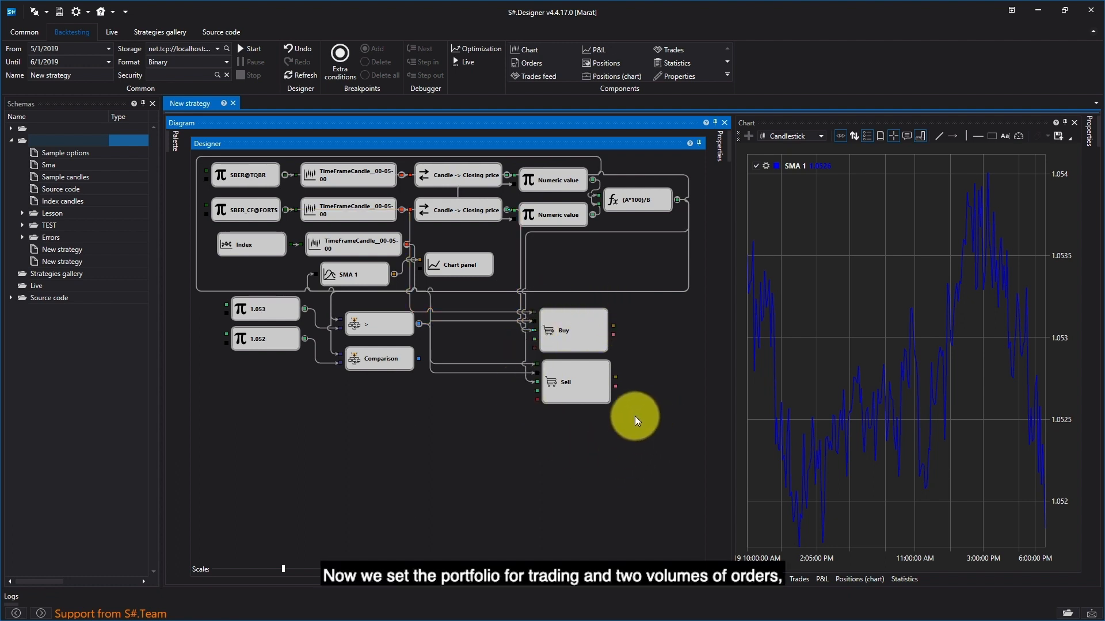
Step: Add three Variable cubes stacked below the Comparison cubes
click(175, 142)
drag(224, 287, 417, 400)
drag(246, 285, 418, 419)
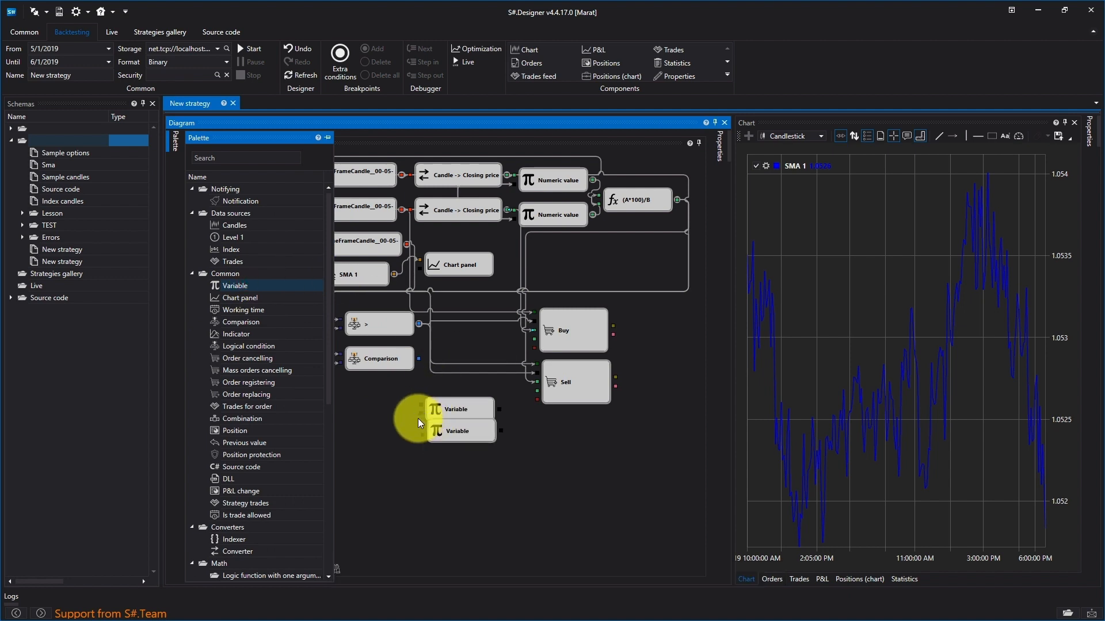
click(458, 438)
click(172, 141)
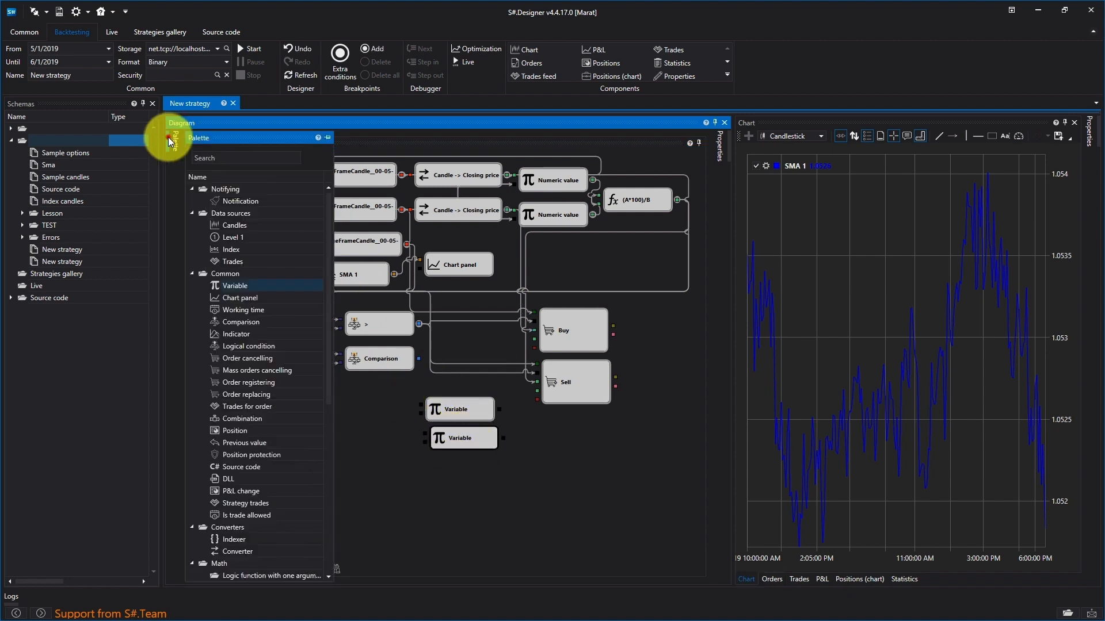
drag(255, 283, 419, 443)
click(469, 468)
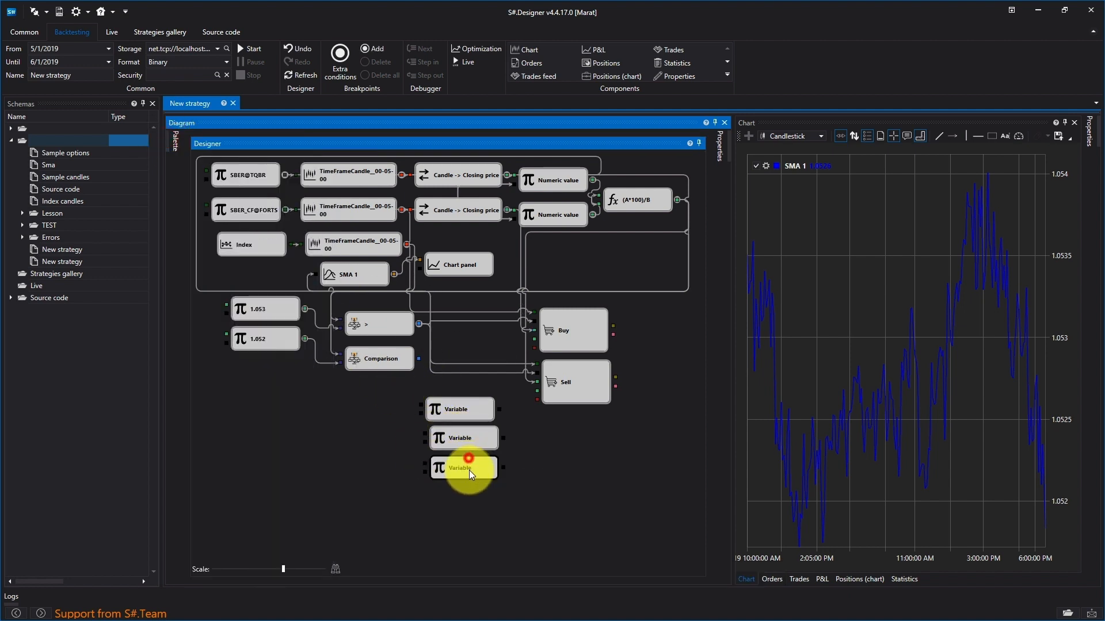
Step: Connect the middle Variable cube to the order cubes as their portfolio and try linking the bottom Variable cube to Sell
mouse_move(526, 347)
mouse_down()
mouse_move(504, 438)
mouse_move(547, 442)
mouse_move(510, 464)
mouse_move(534, 348)
mouse_up()
key(Delete)
mouse_move(503, 439)
mouse_down()
mouse_move(542, 429)
mouse_move(537, 400)
mouse_up()
drag(504, 468, 536, 372)
Step: Set the bottom cube's type to Numeric value, then wire it to Sell's volume input and the top Variable cube to Buy's
right_click(470, 470)
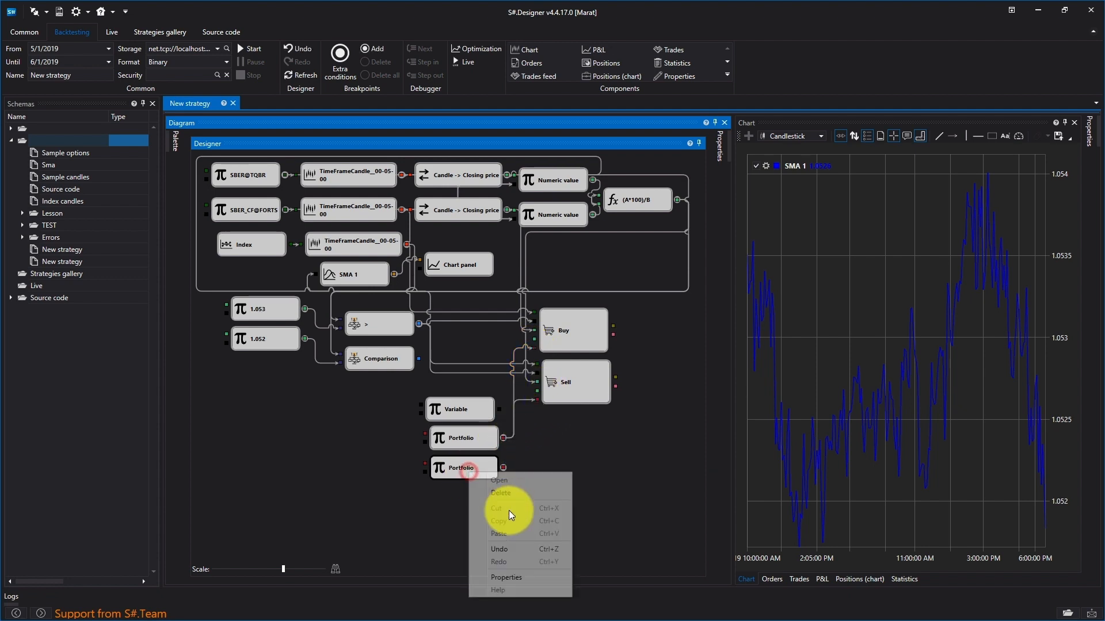
click(516, 578)
click(695, 231)
click(636, 375)
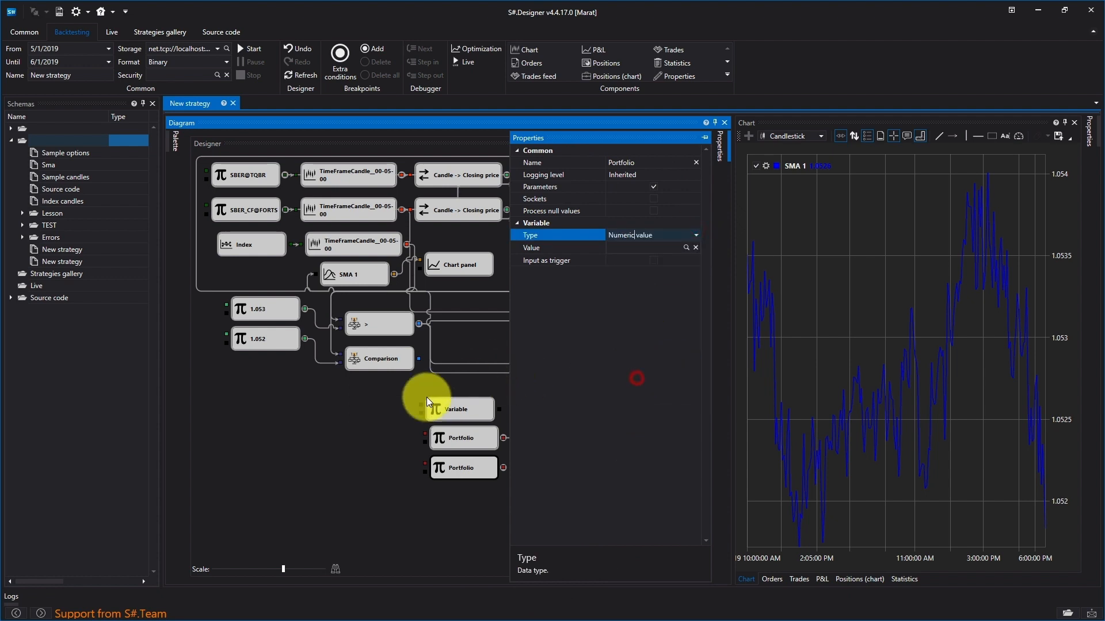
click(347, 414)
drag(503, 468, 514, 390)
drag(527, 348, 534, 340)
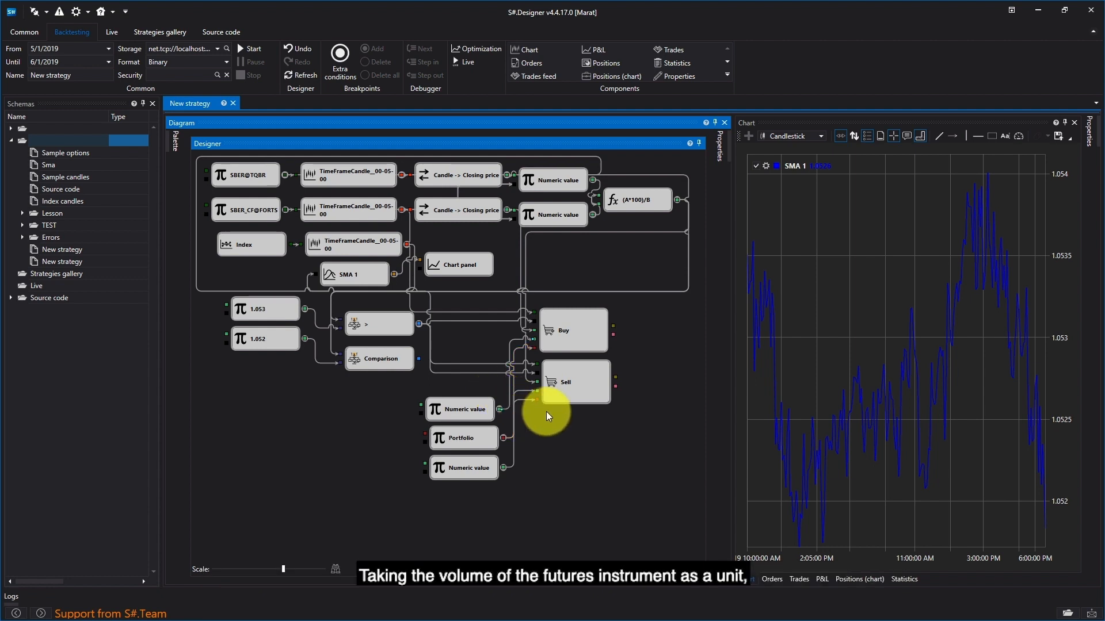
Step: Align the upper Numeric value cube with the Portfolio cube and set the bottom Numeric value cube's value to 1
drag(459, 413, 463, 412)
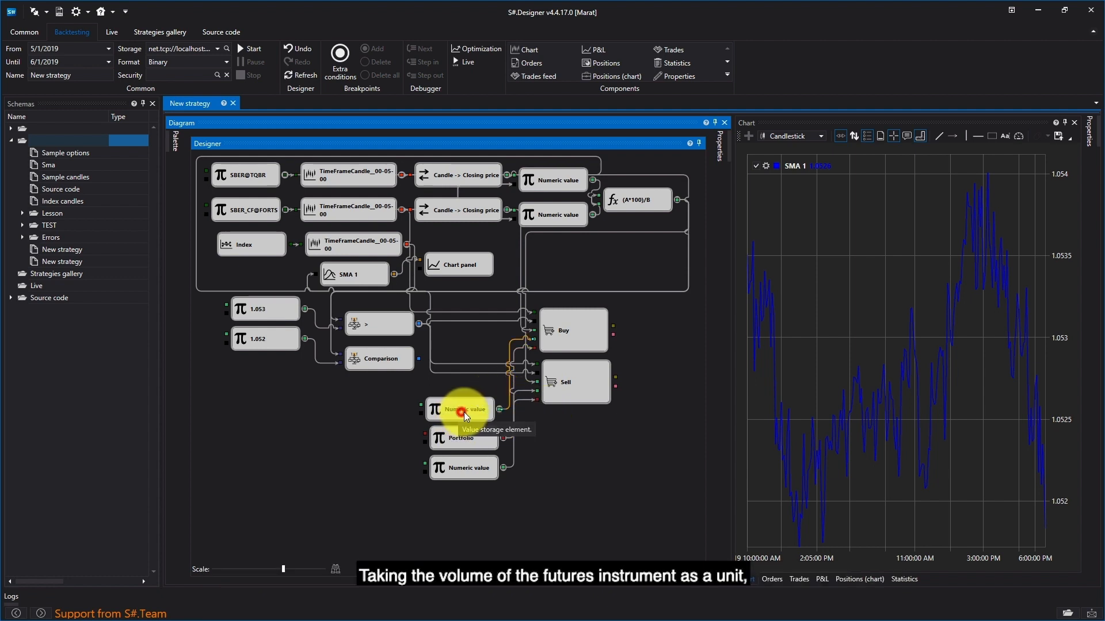
right_click(461, 474)
click(505, 582)
click(678, 253)
text(1)
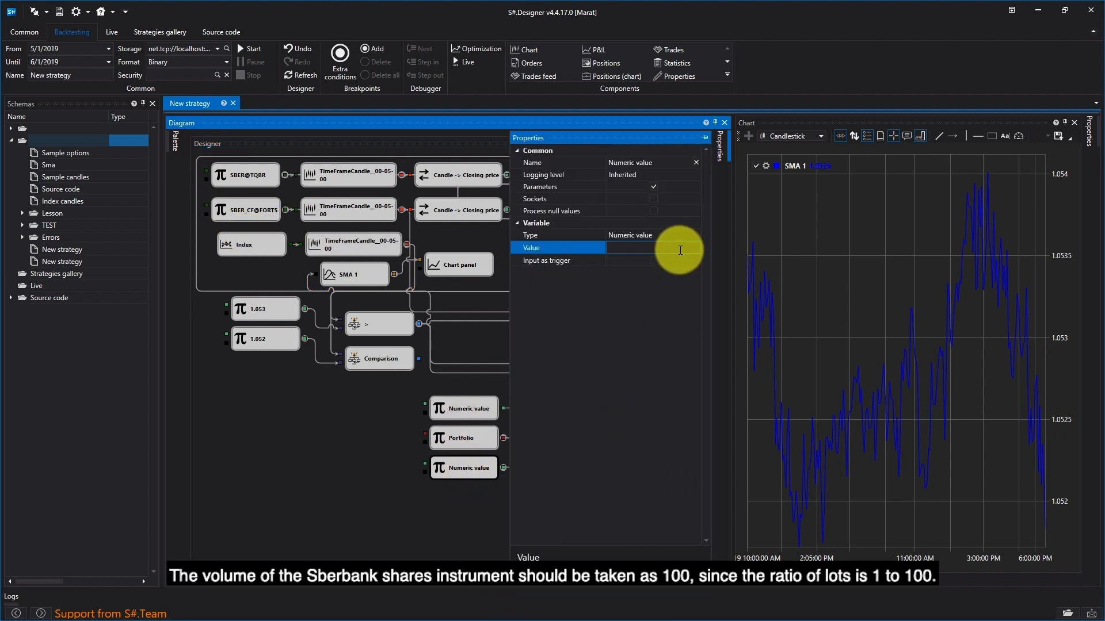
click(332, 416)
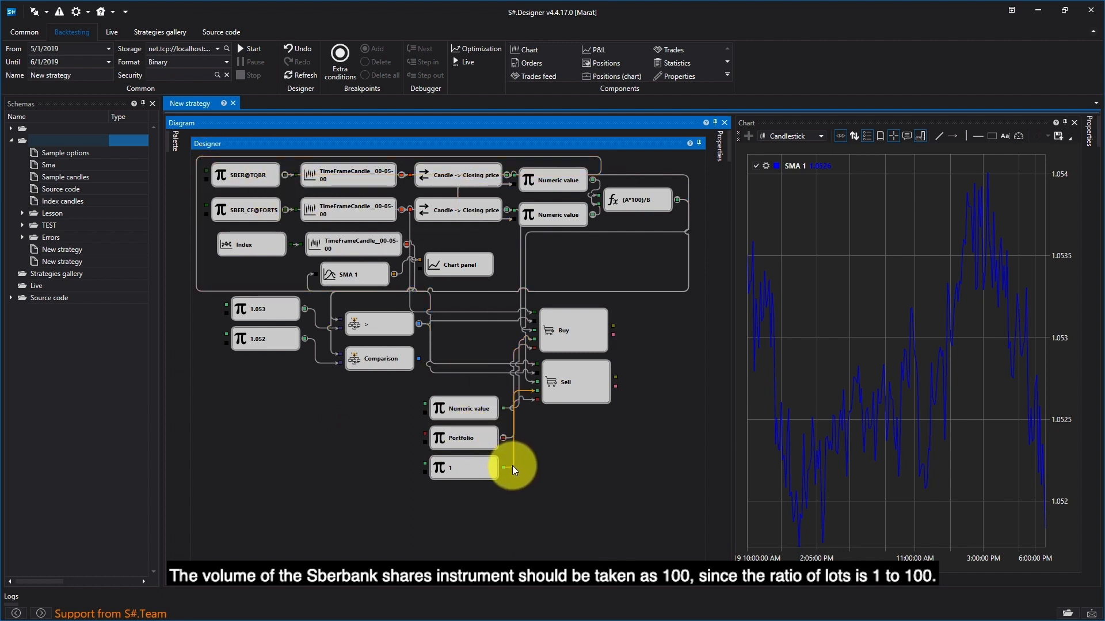
Step: Change the value of the volume cube below Portfolio to 100
right_click(478, 467)
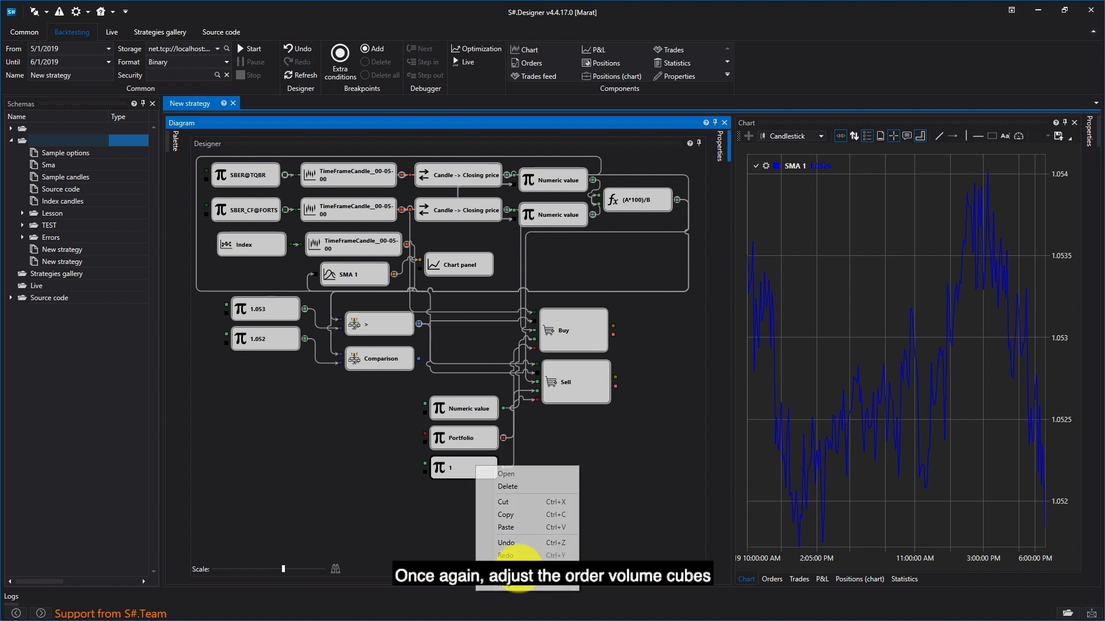
click(506, 474)
click(696, 246)
text(00)
key(Return)
click(363, 469)
Step: Set the value of the Numeric value cube above Portfolio to 1
right_click(476, 409)
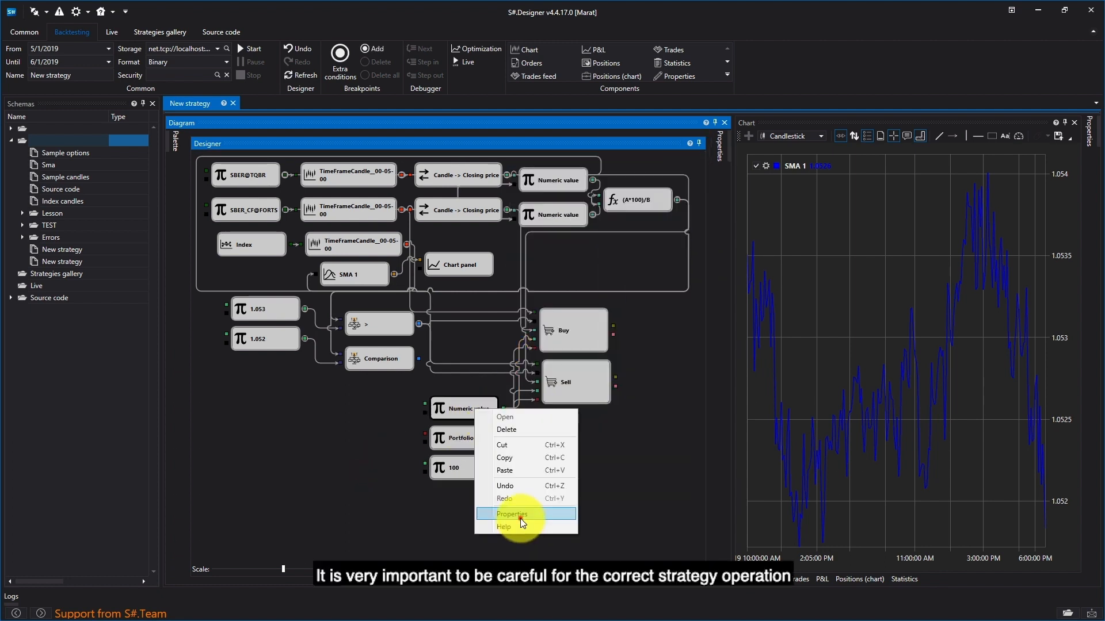
click(520, 517)
click(690, 247)
text(1)
click(391, 396)
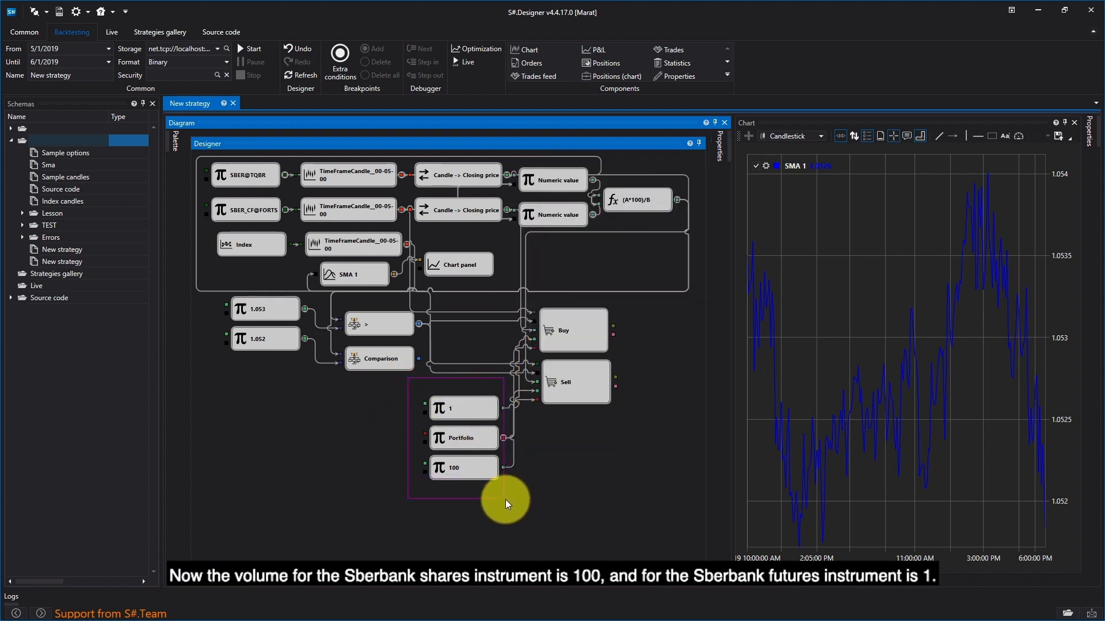
Step: Move the 1, Portfolio and 100 cubes up the diagram, keeping them stacked
drag(467, 404, 468, 381)
drag(464, 441, 461, 415)
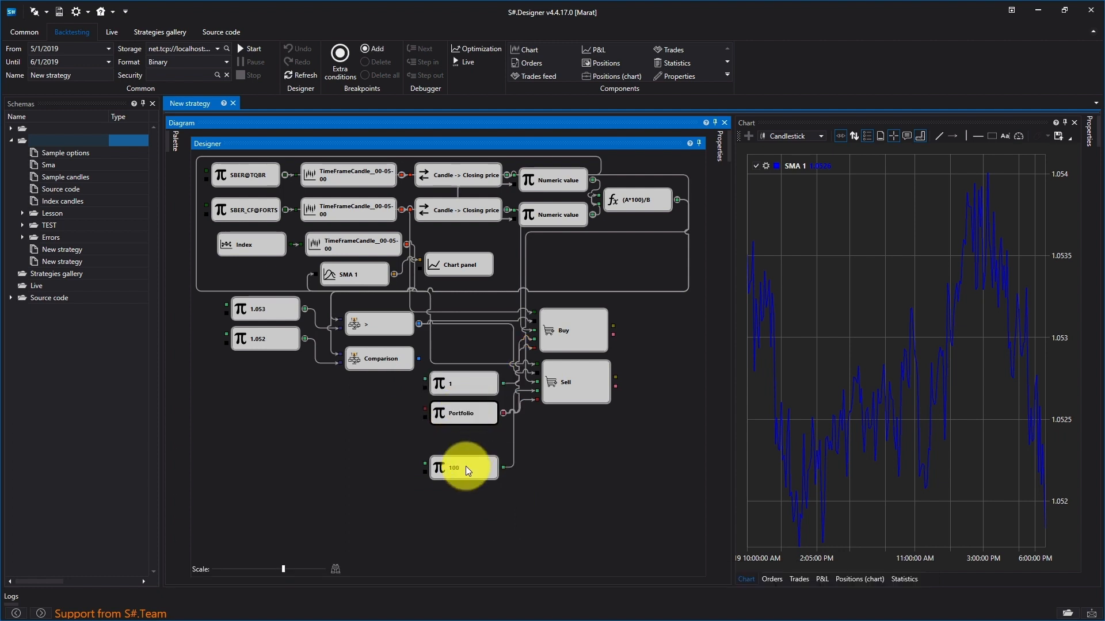
drag(466, 462, 468, 436)
Step: Move the lower Comparison cube below the volume cubes and set its operator to <
drag(381, 361, 382, 473)
right_click(382, 472)
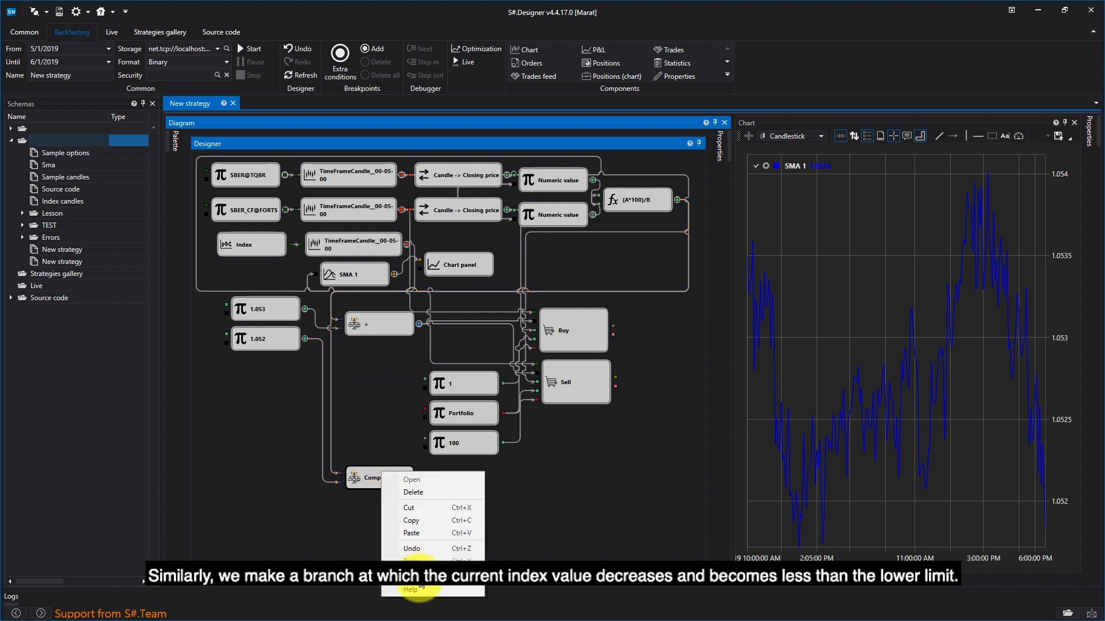
click(403, 532)
click(675, 247)
click(630, 311)
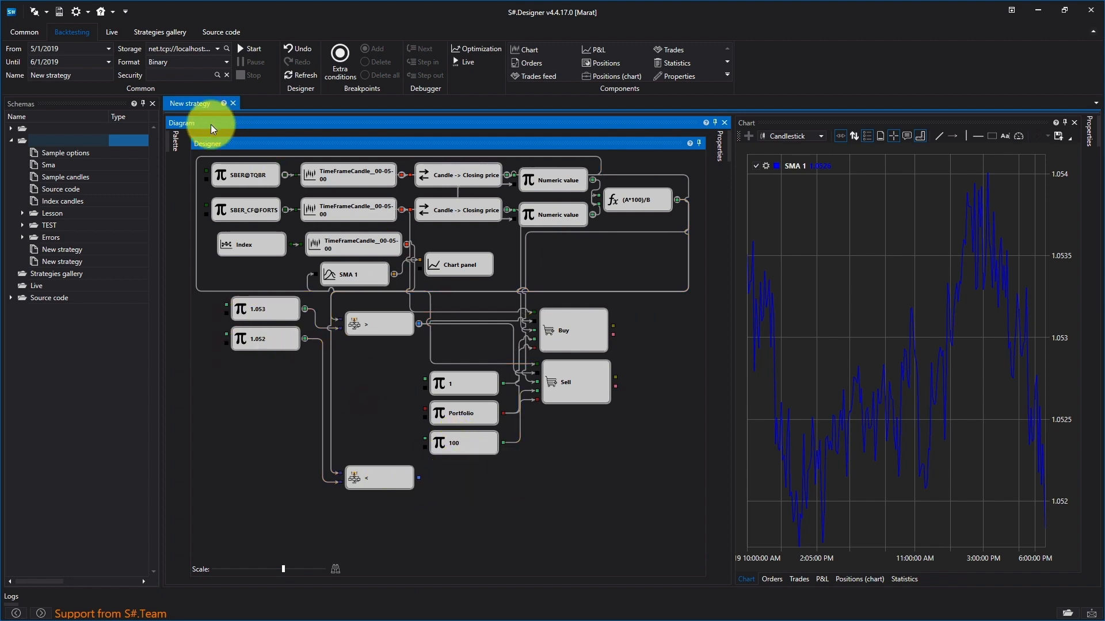
Step: Add two Order registering cubes beside the < cube and connect its output to both of them
click(176, 141)
click(244, 382)
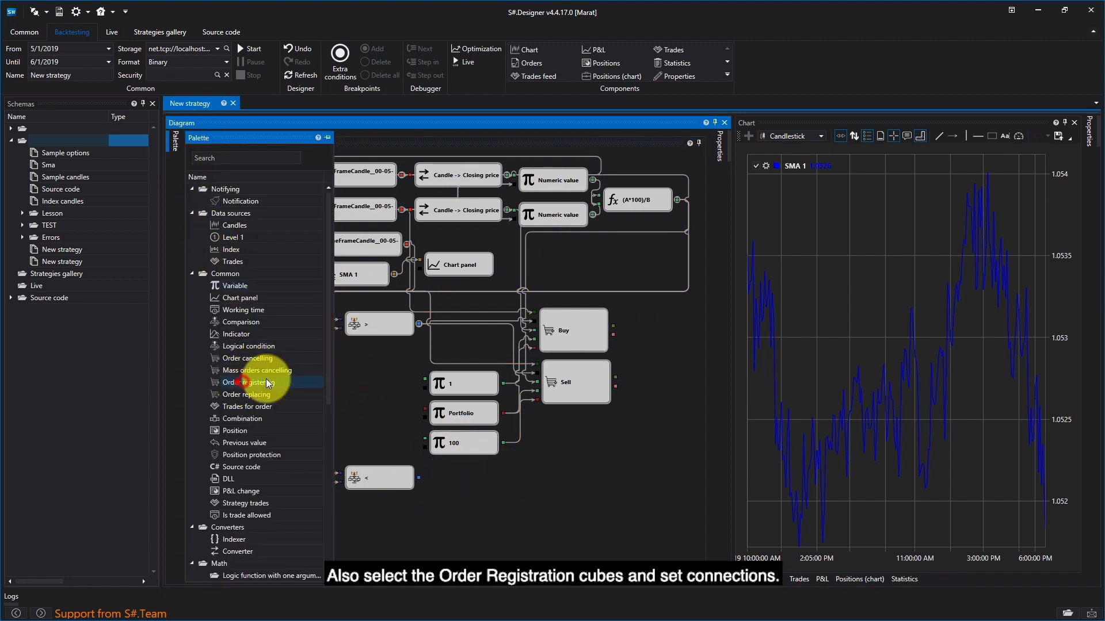
drag(435, 348, 567, 460)
drag(246, 382, 572, 506)
click(687, 403)
mouse_move(419, 479)
mouse_down()
mouse_move(546, 467)
mouse_move(440, 492)
mouse_move(545, 517)
mouse_up()
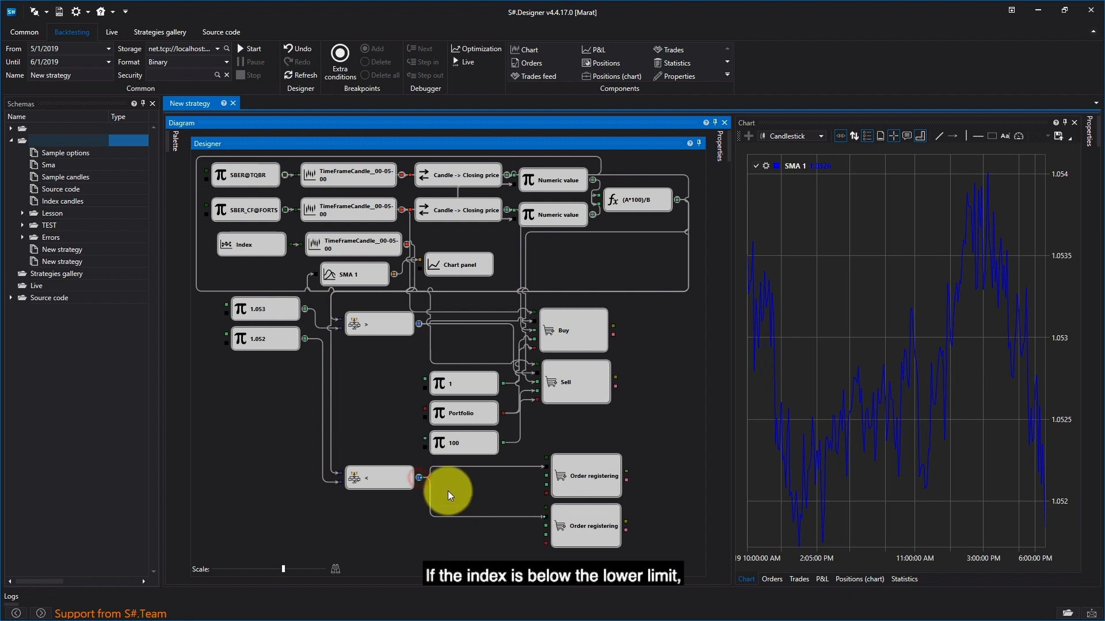
drag(286, 210, 398, 321)
Step: Set the direction of the upper Order registering cube in the < branch to Buy
right_click(596, 490)
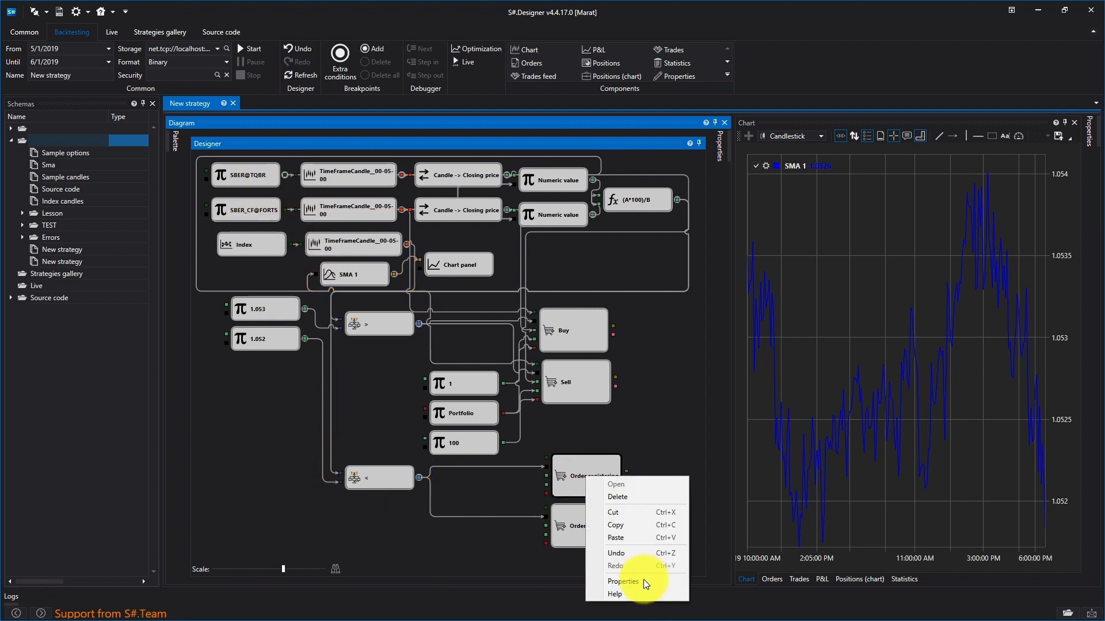
click(643, 579)
click(686, 235)
click(685, 235)
click(652, 250)
click(426, 559)
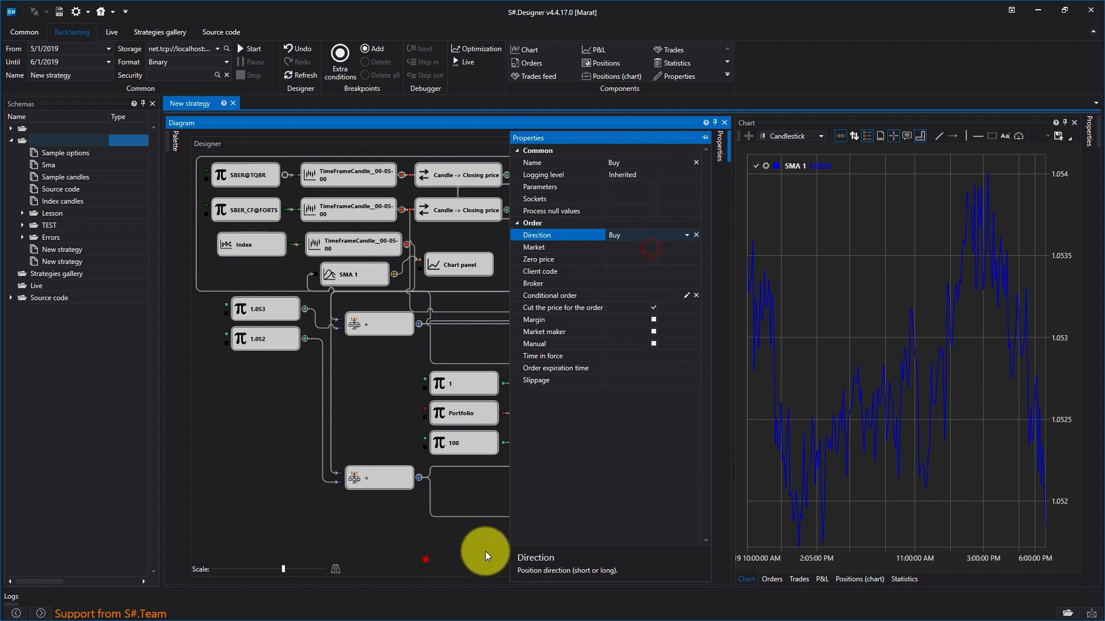
Step: Set the direction of the lower Order registering cube in the < branch to Sell
right_click(562, 531)
click(643, 484)
click(686, 235)
click(645, 261)
click(397, 393)
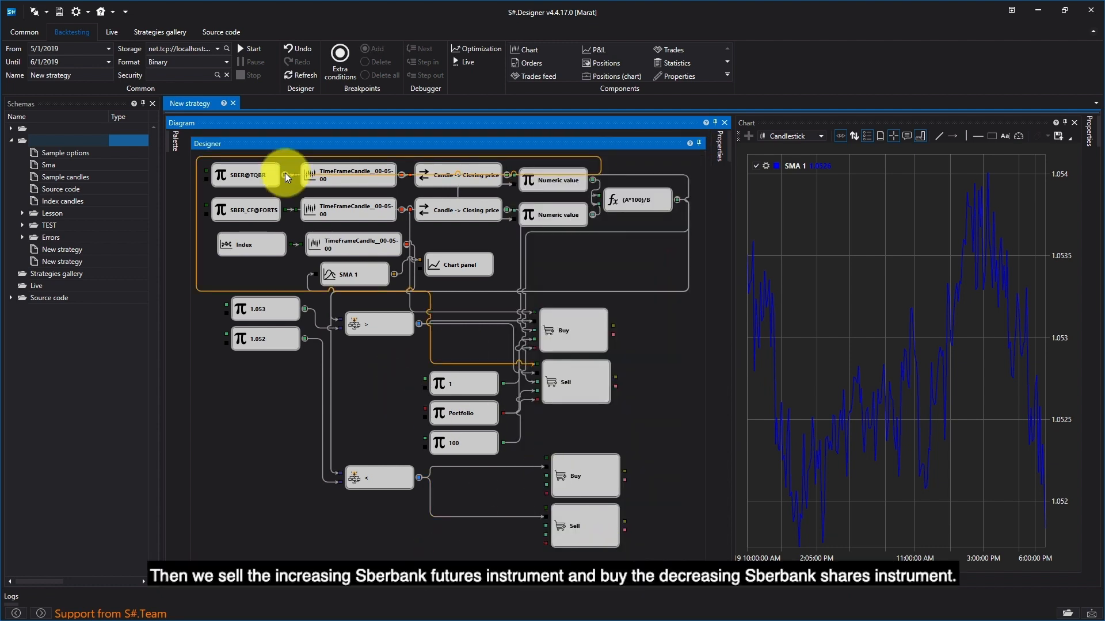
Step: In the < branch, connect SBER_CF@FORTS and its closing price to Sell, and SBER@TQBR and its closing price to Buy
drag(285, 210, 546, 509)
drag(399, 210, 546, 525)
drag(284, 175, 532, 456)
drag(507, 175, 526, 493)
Step: Connect volume 100 to the < branch's Buy cube, volume 1 to its Sell cube, and the Portfolio cube to the orders
drag(503, 441, 544, 485)
drag(504, 384, 542, 537)
drag(502, 413, 530, 523)
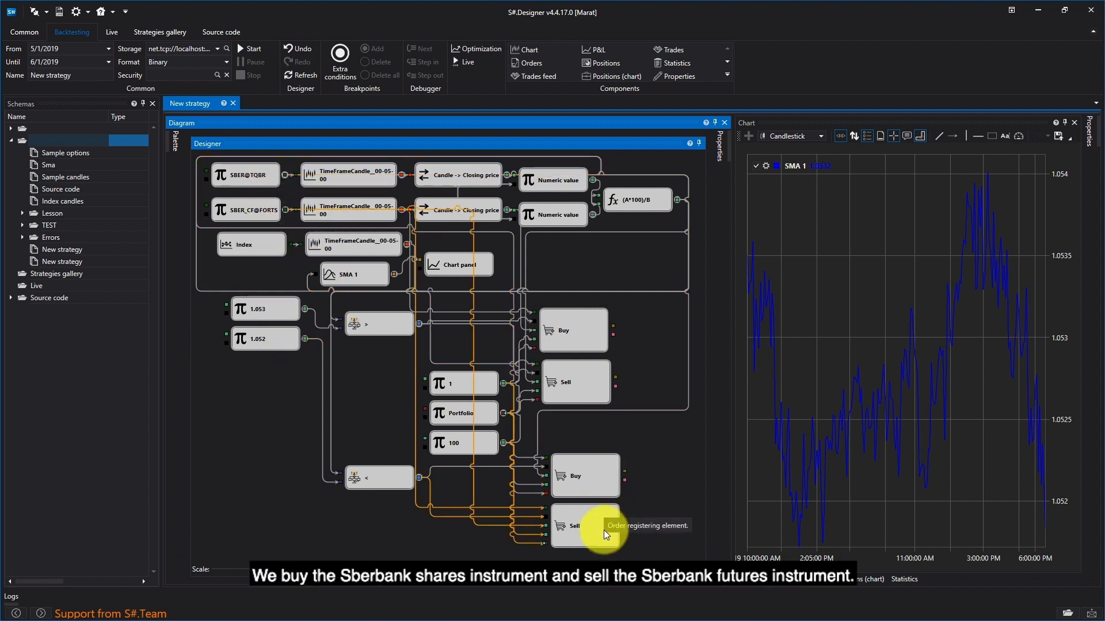
Step: Start the strategy's backtest
click(257, 48)
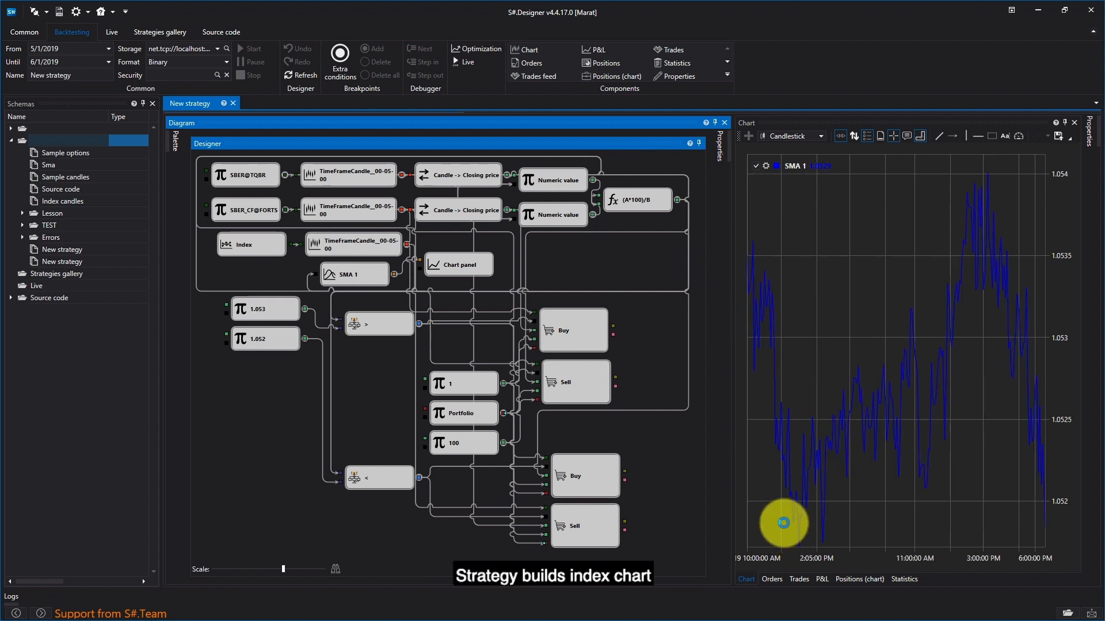
Step: Review the backtest's generated orders, including the columns beyond the portfolio
click(772, 579)
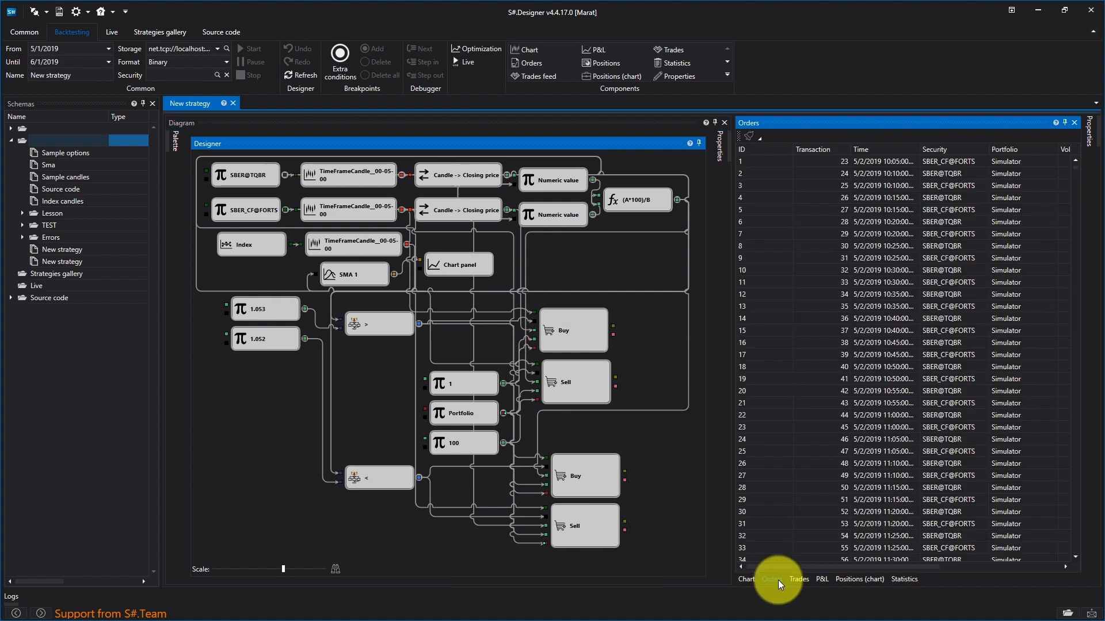
drag(871, 569, 1033, 565)
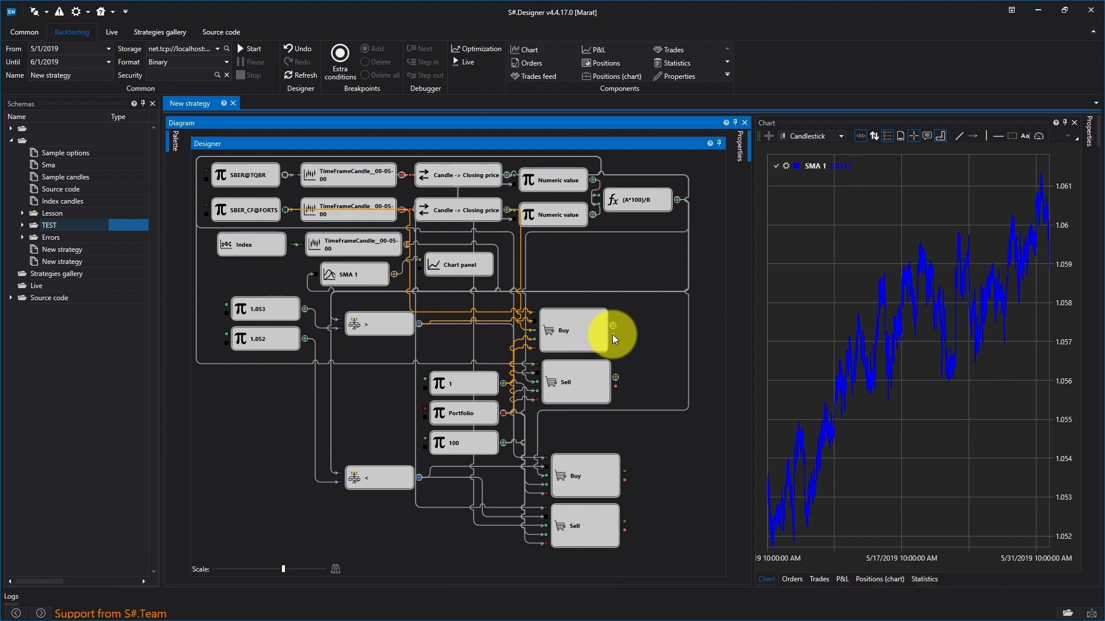
Step: In the > branch, add an Order variable cube, feeding it the Buy cube's order and triggering it from the Sell cube's Order fail output
click(176, 153)
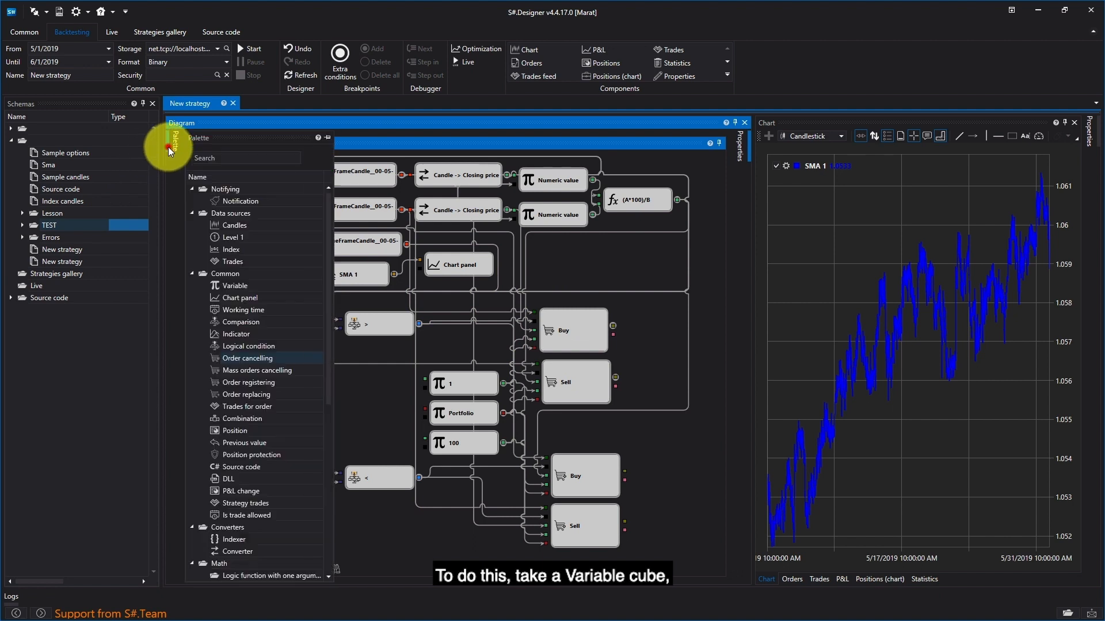
drag(230, 286, 657, 284)
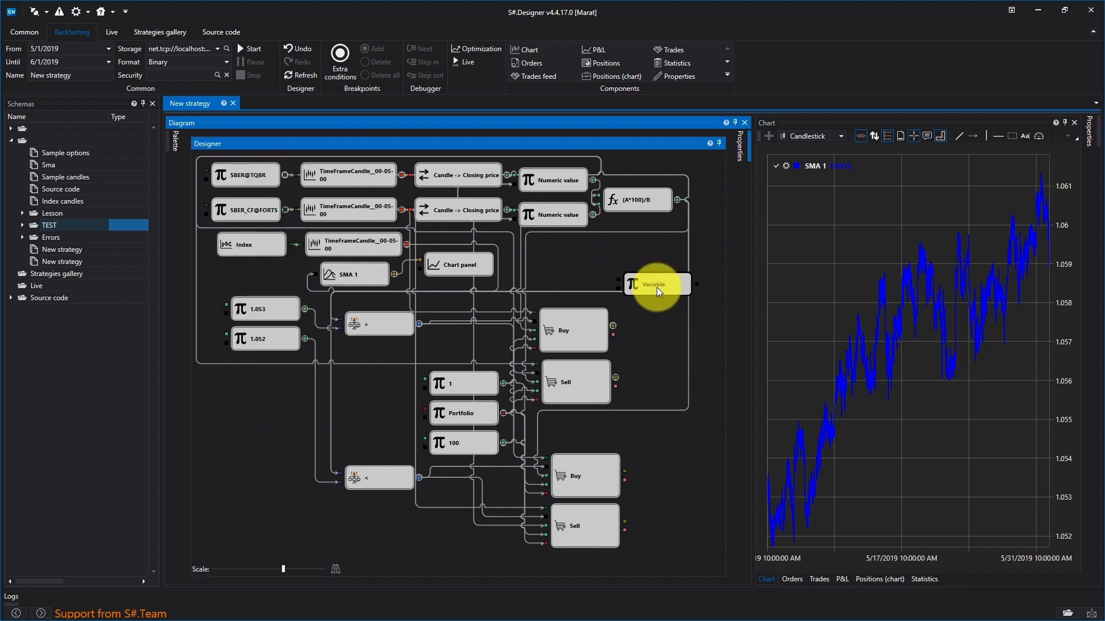
drag(613, 323, 617, 280)
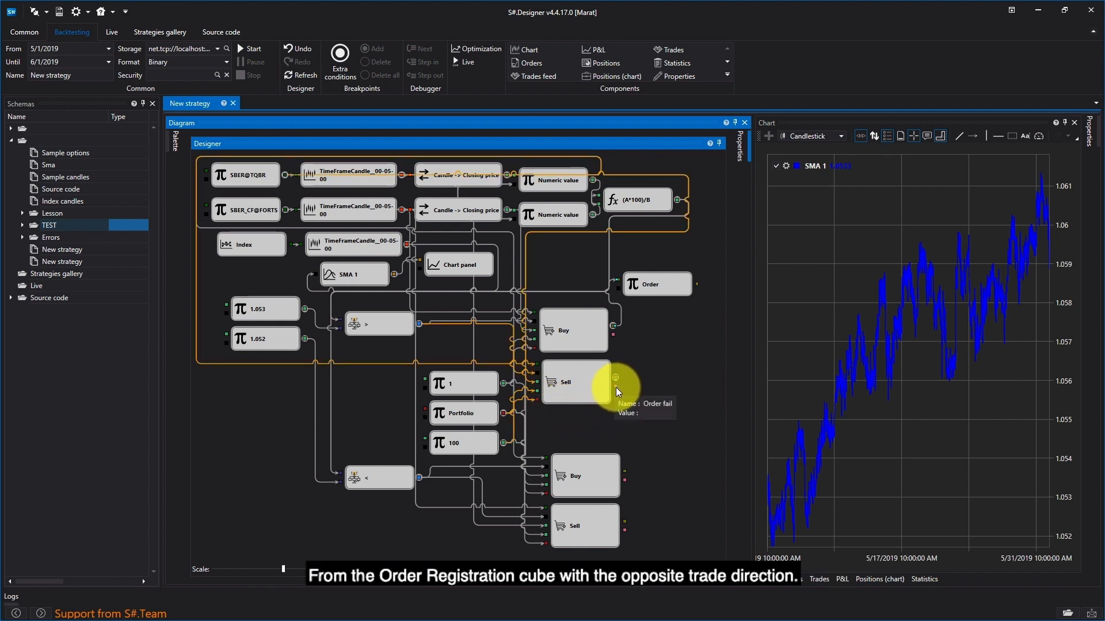
drag(615, 388, 622, 297)
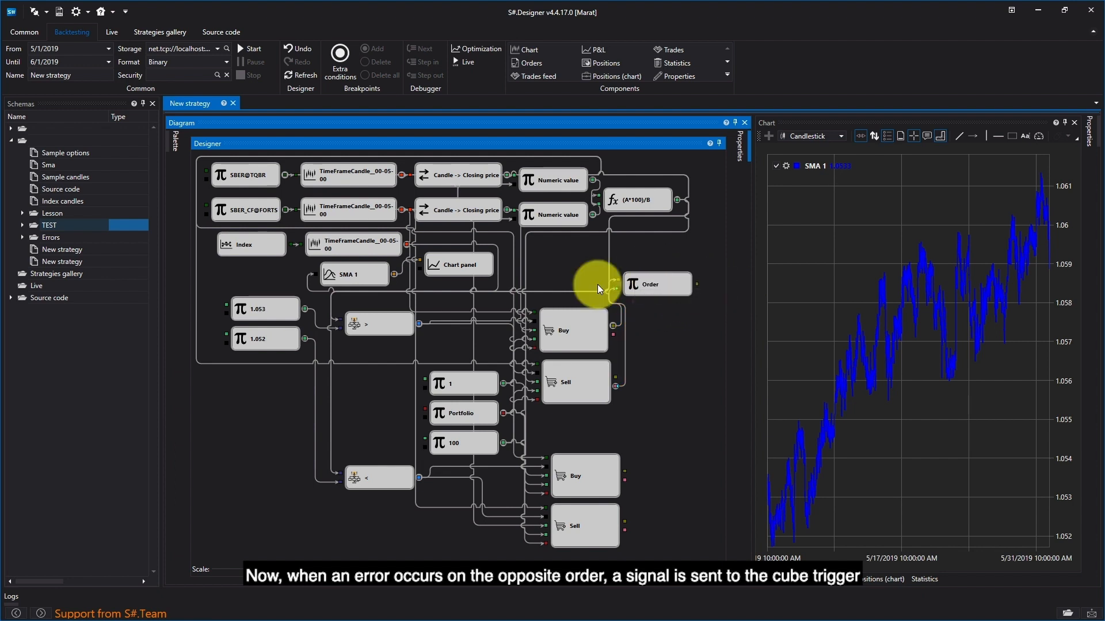
Step: Add an Order cancelling cube beside the > branch's Buy cube and connect the Order variable's output to it
mouse_move(176, 141)
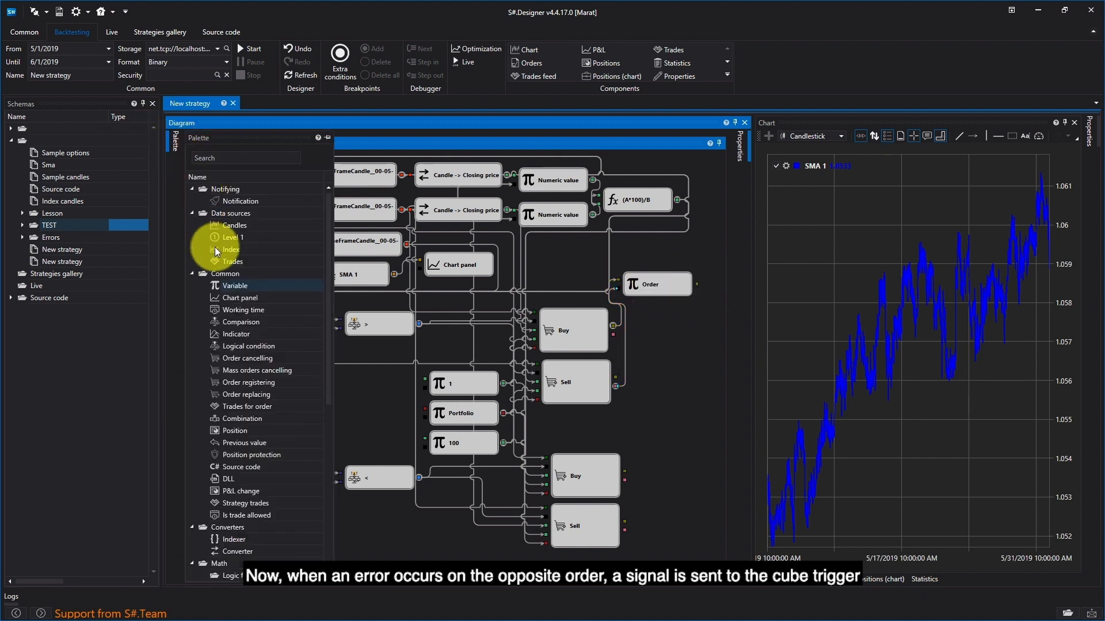
click(247, 362)
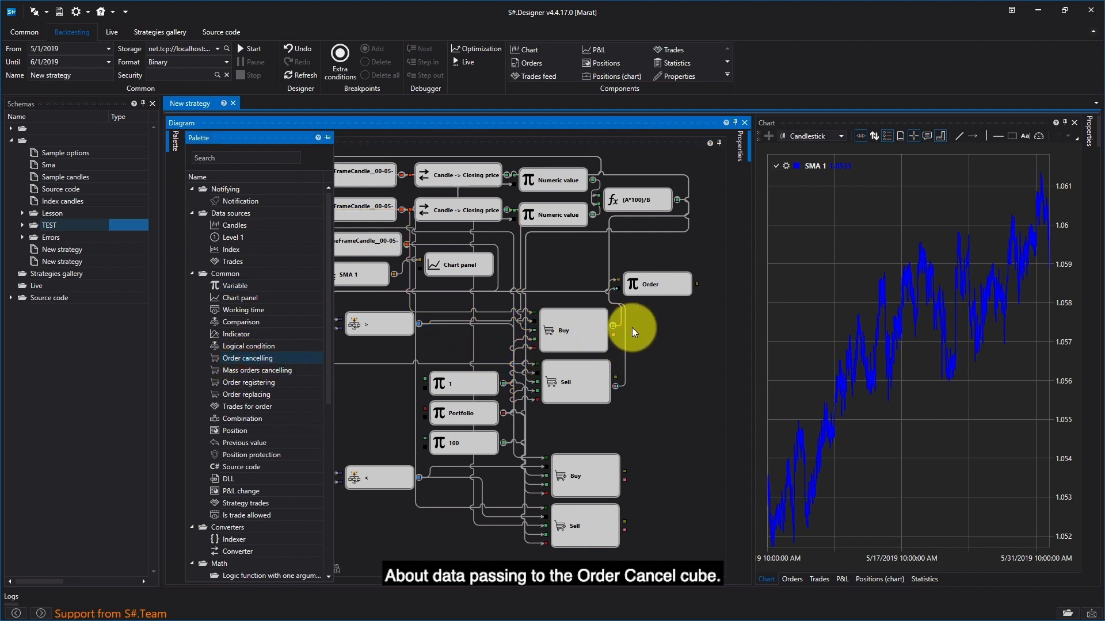
drag(292, 353, 627, 332)
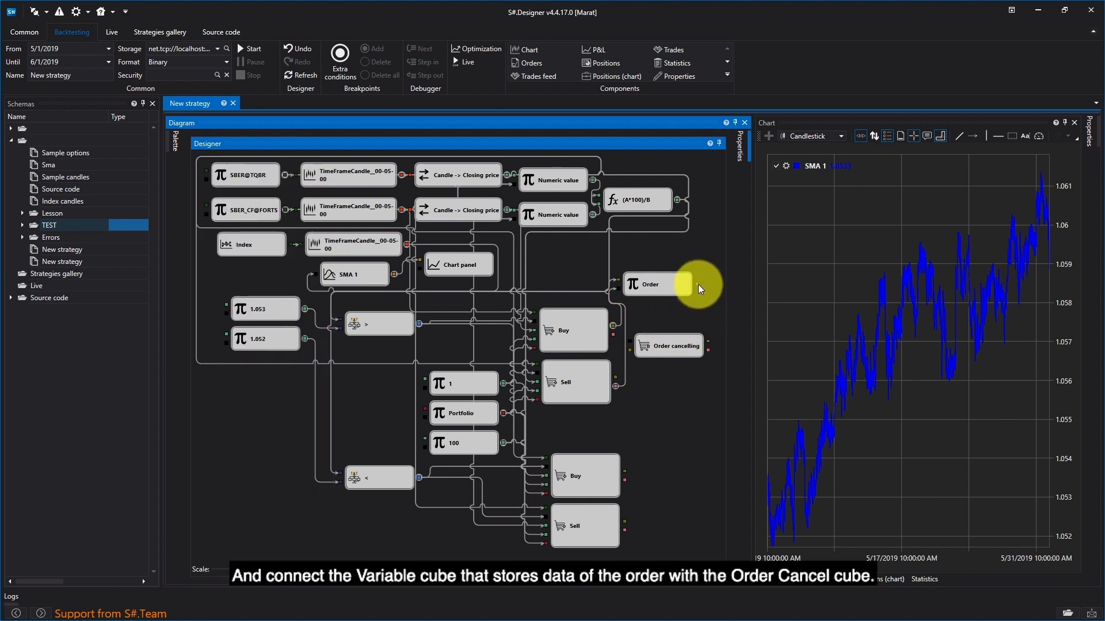
drag(695, 284, 678, 318)
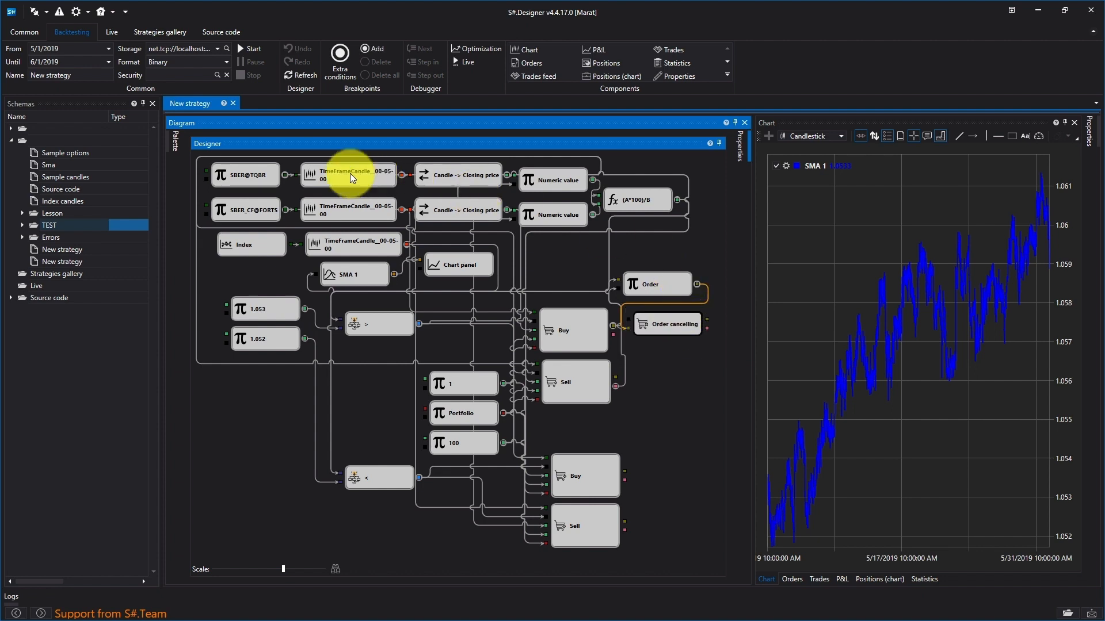
Step: Add a second Order variable cube, feeding it the > branch's Sell order and triggering it from the Buy cube's Order fail output
mouse_move(169, 143)
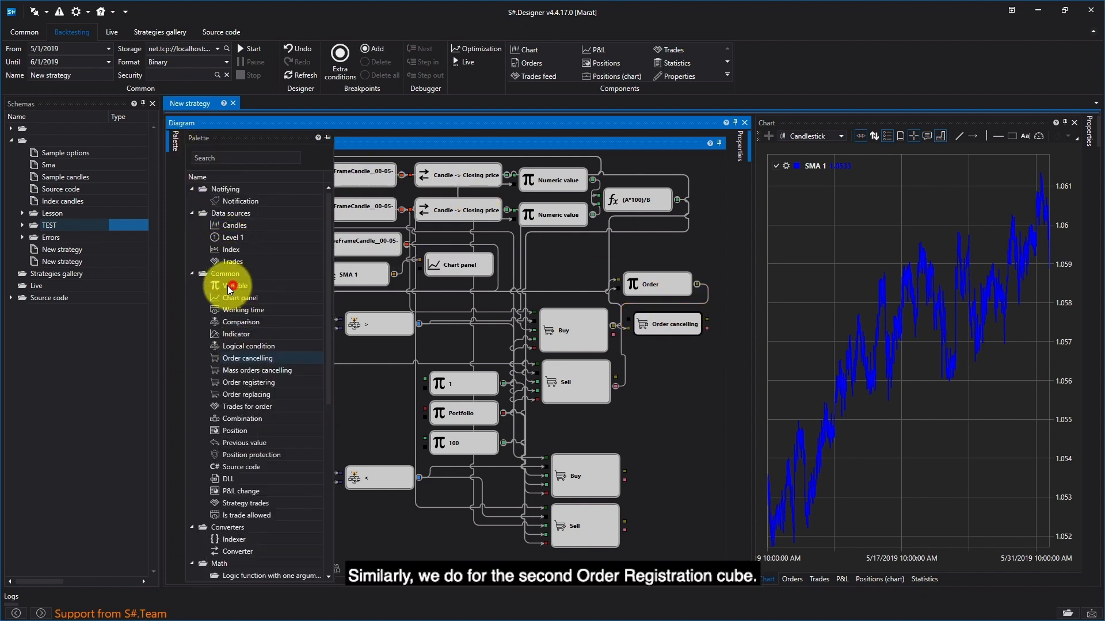
drag(233, 285, 602, 347)
mouse_move(359, 330)
mouse_down()
mouse_move(520, 288)
mouse_move(639, 347)
mouse_move(657, 383)
mouse_move(635, 381)
mouse_up()
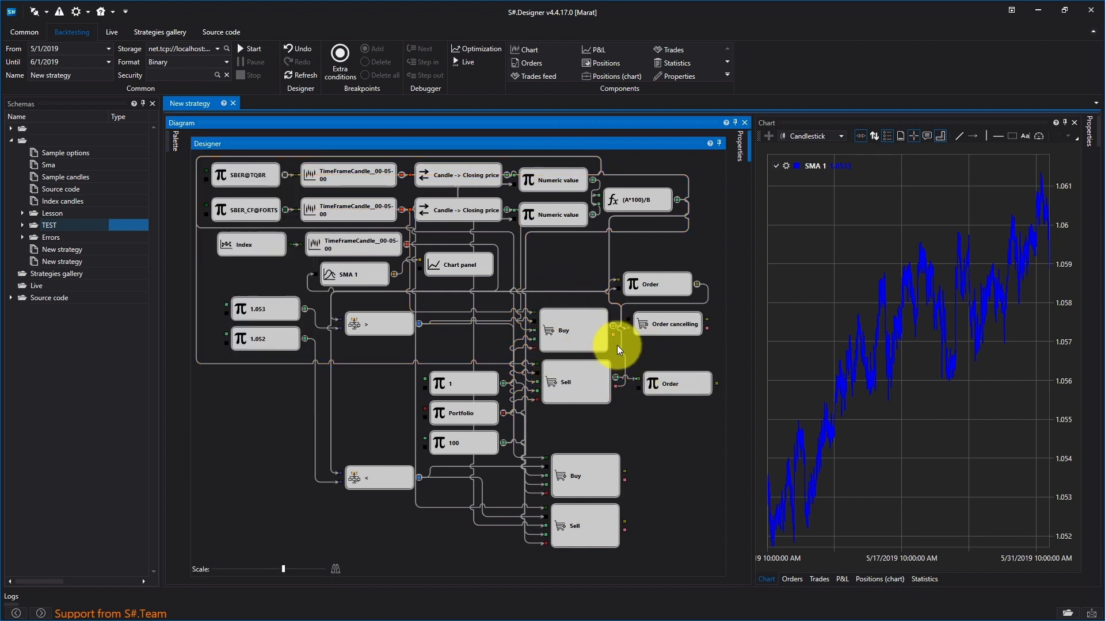
drag(614, 335, 635, 389)
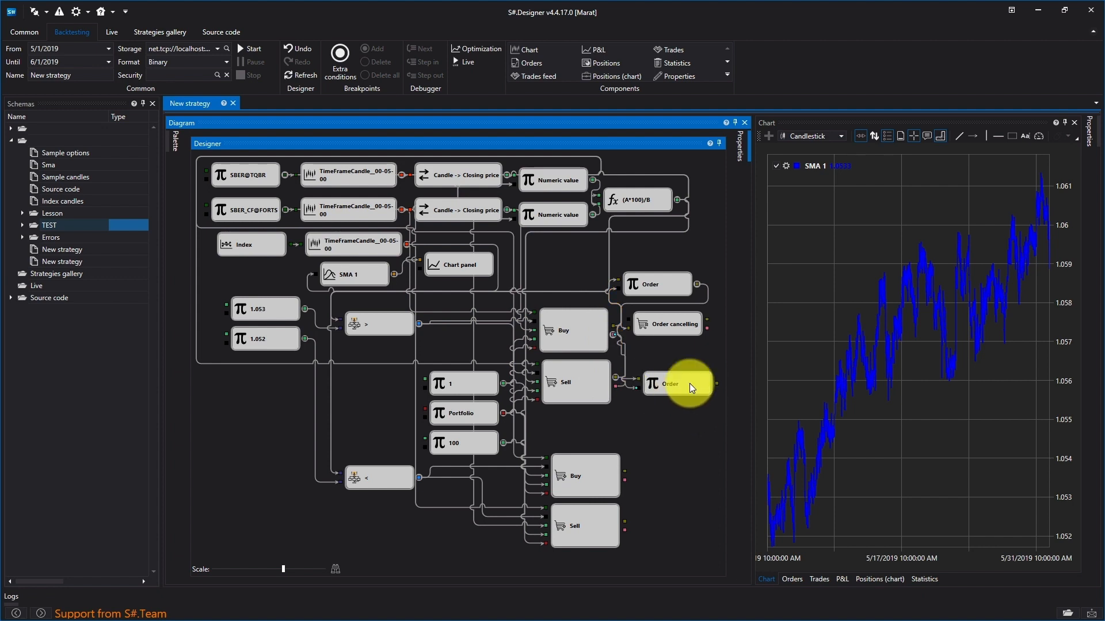
Step: Add a second Order cancelling cube below the Sell cube's Order variable and connect that variable's output to it
click(175, 142)
drag(231, 358, 445, 340)
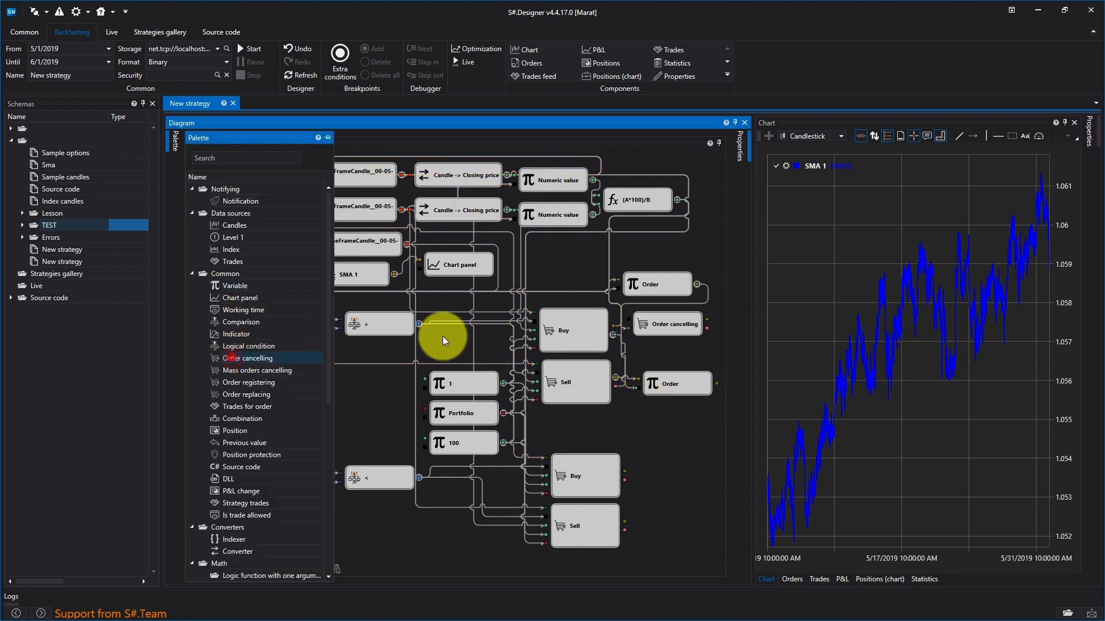
drag(253, 357, 651, 412)
drag(672, 409, 673, 410)
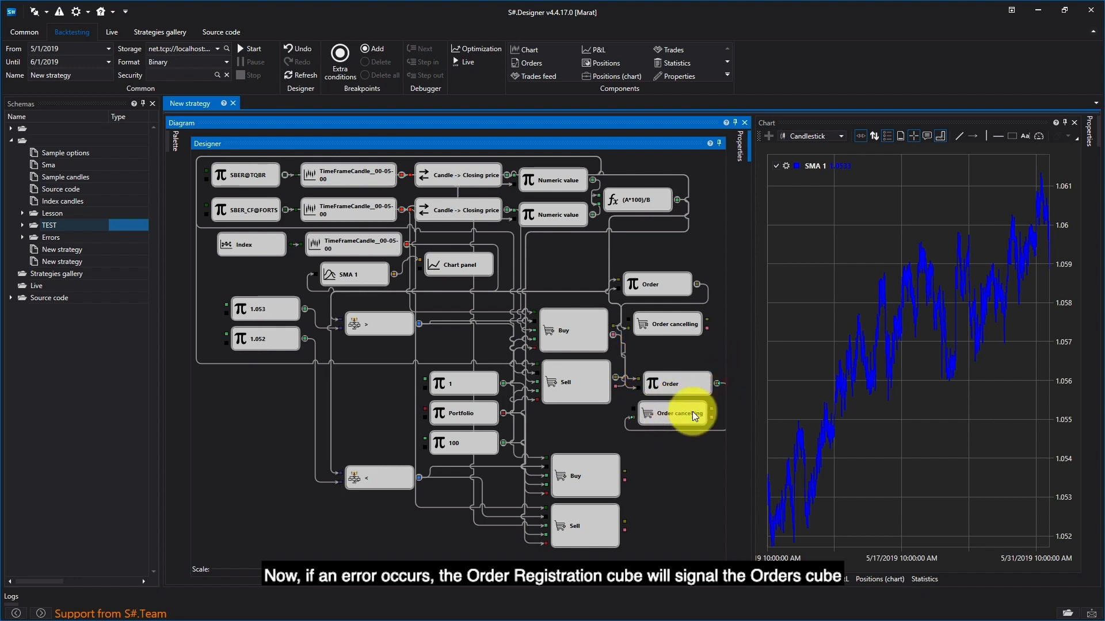